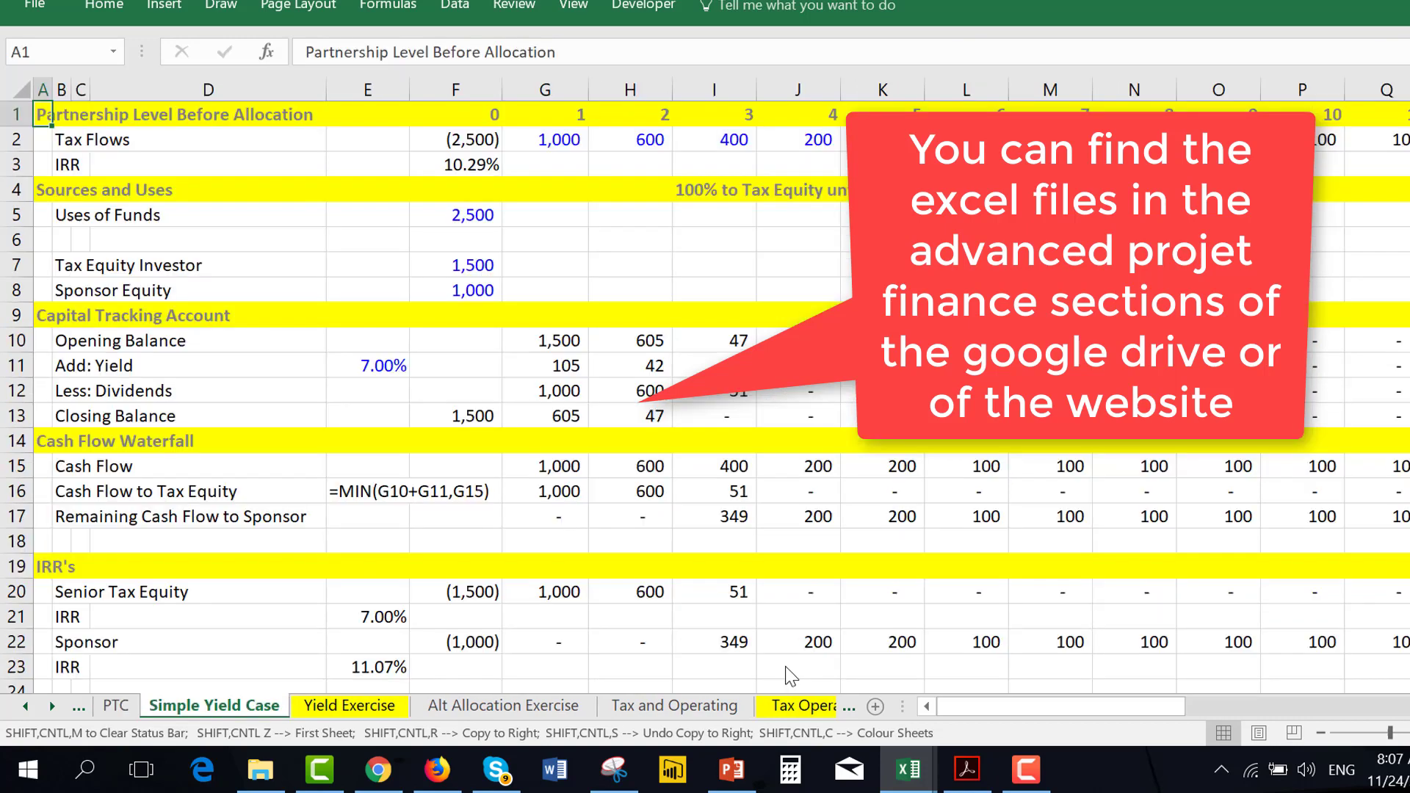
- Examine the Tax Flows row across all project years in the Partnership Level Before Allocation section
key("Down")
key("Right")
key("Right")
key("Right")
key("Right")
key("Right")
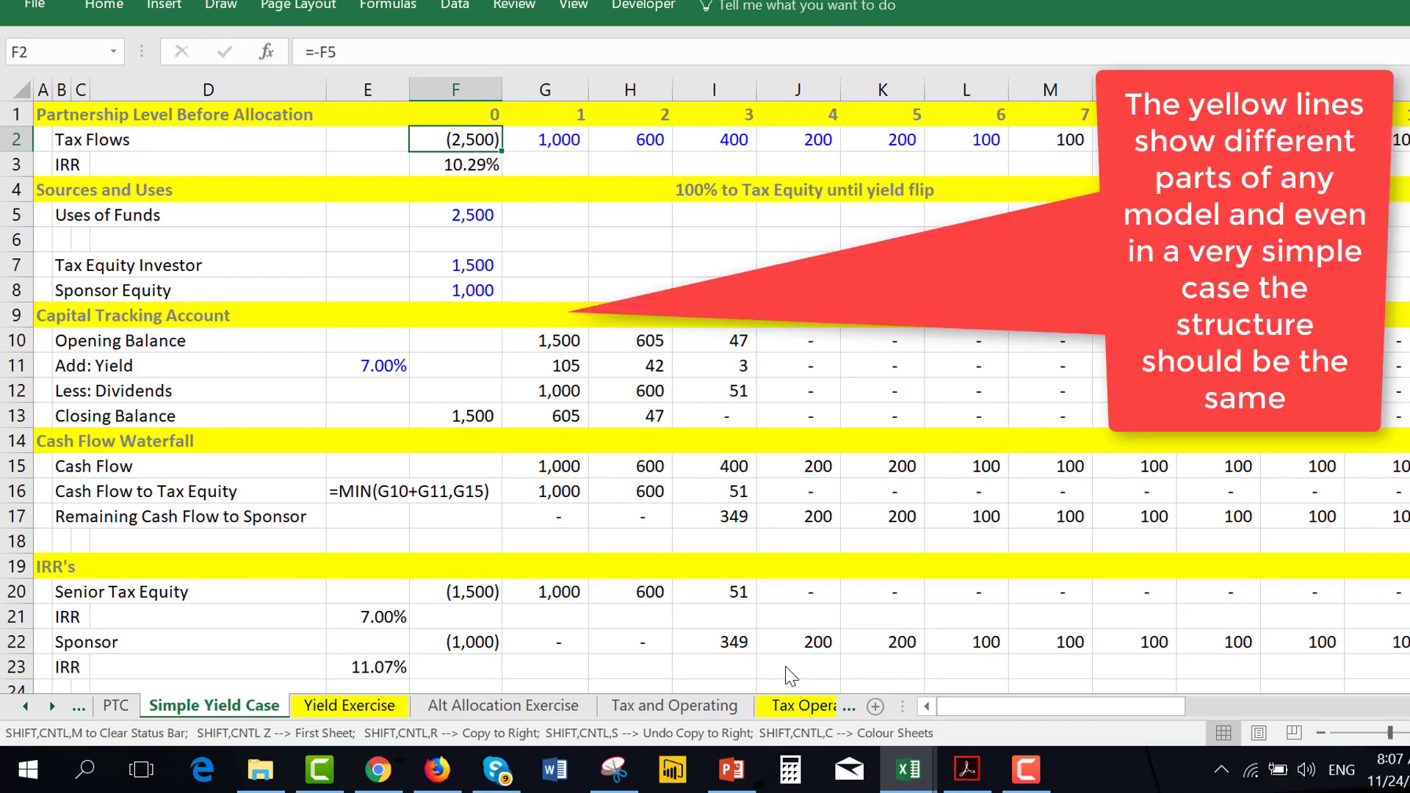
key("Right")
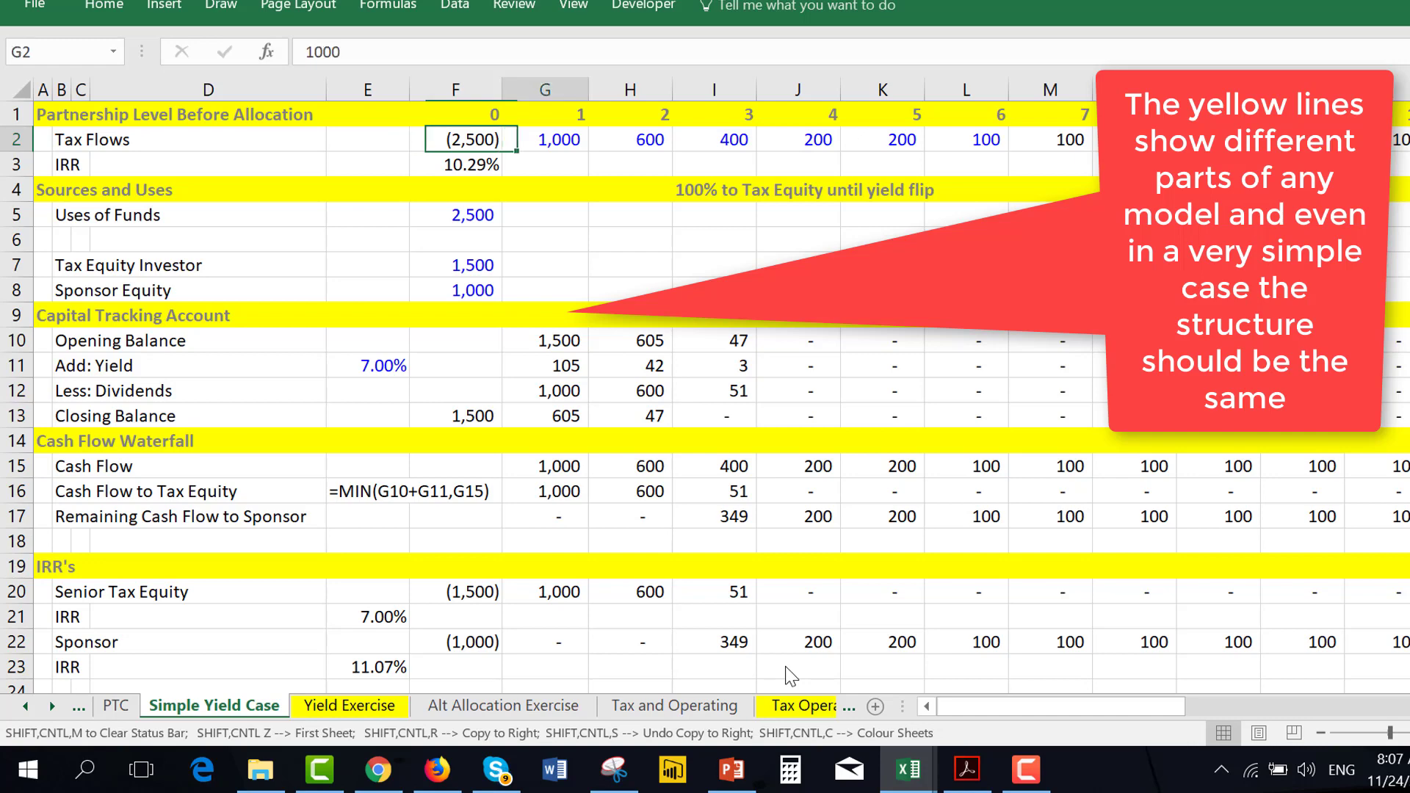
key("Right")
key("Right")
key("Right")
key("Right")
key("Right")
key("Right")
key("Right")
key("Right")
key("Right")
key("Right")
key("Right")
key("Right")
key("Right")
key("Right")
key("Right")
key("Right")
key("Right")
key("Right")
key("Right")
key("Right")
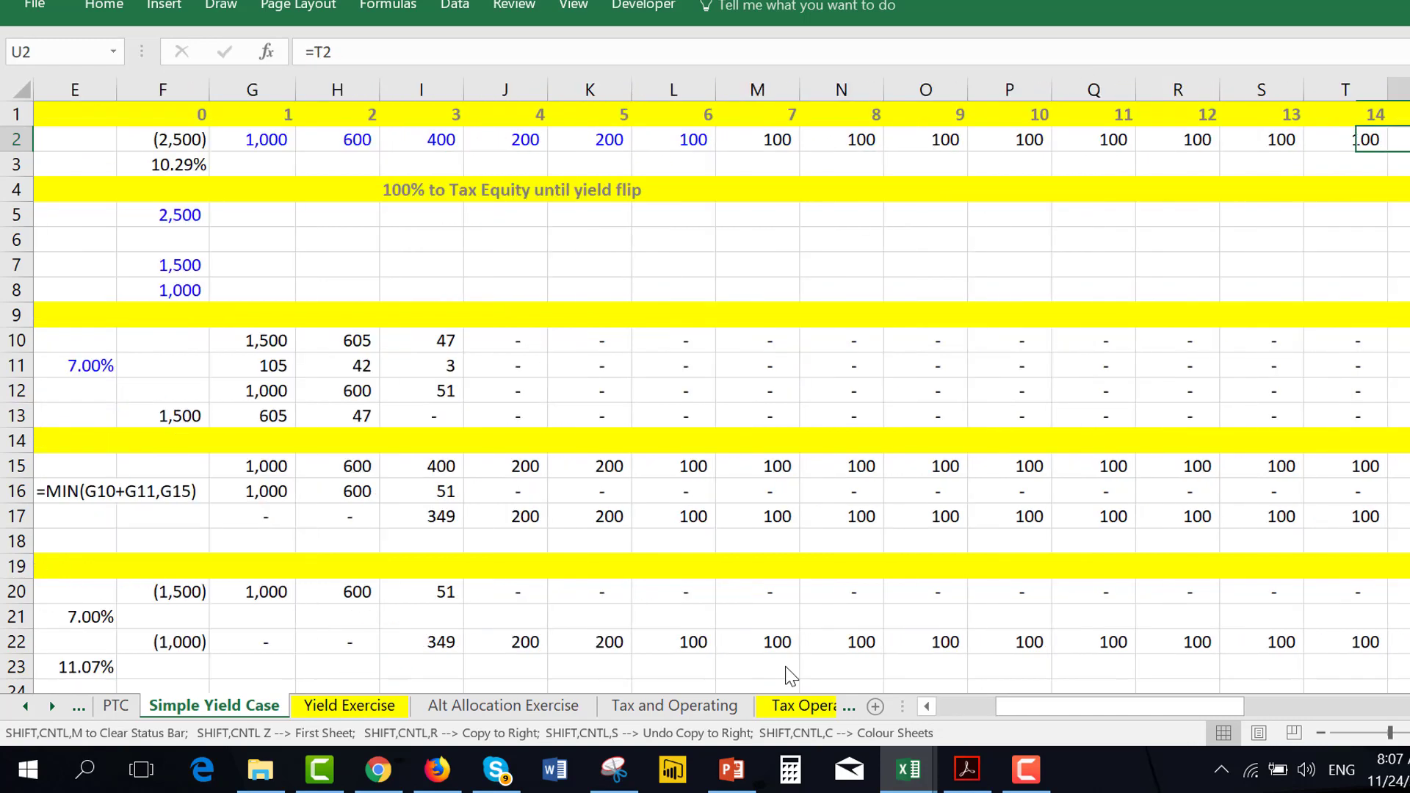
key("Left")
key("Left")
key("Left")
key("Left")
key("Left")
key("Left")
key("Left")
key("Left")
key("Left")
key("Left")
key("Left")
key("Left")
key("Left")
key("Left")
key("Left")
key("Left")
key("Left")
key("Left")
key("Left")
key("Left")
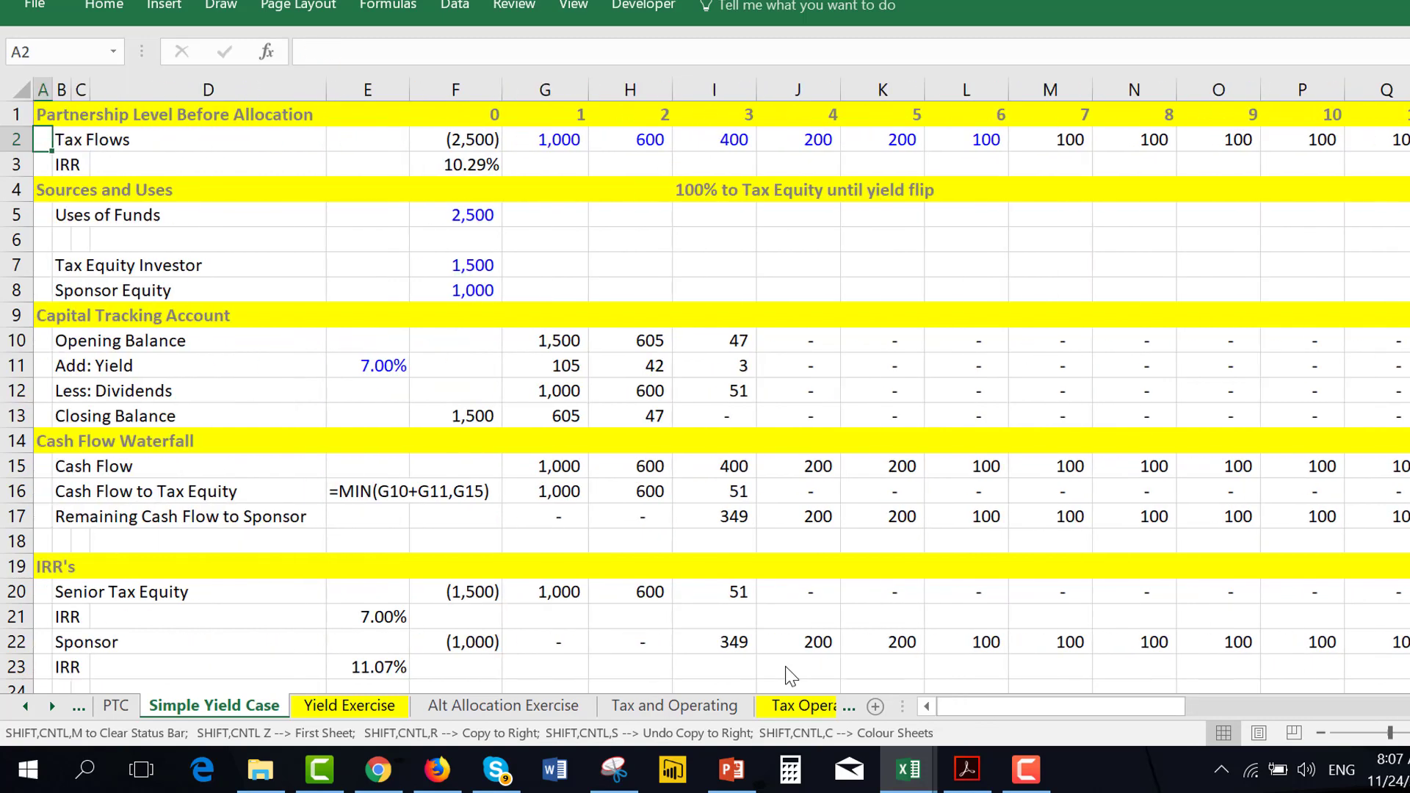
- Switch to the Generic Macros.xlsm workbook, run Implement/Initialise to activate its macros, and return to the Simple Yield Case sheet
key("ctrl+shift+r")
key("Return")
mouse_move(921, 780)
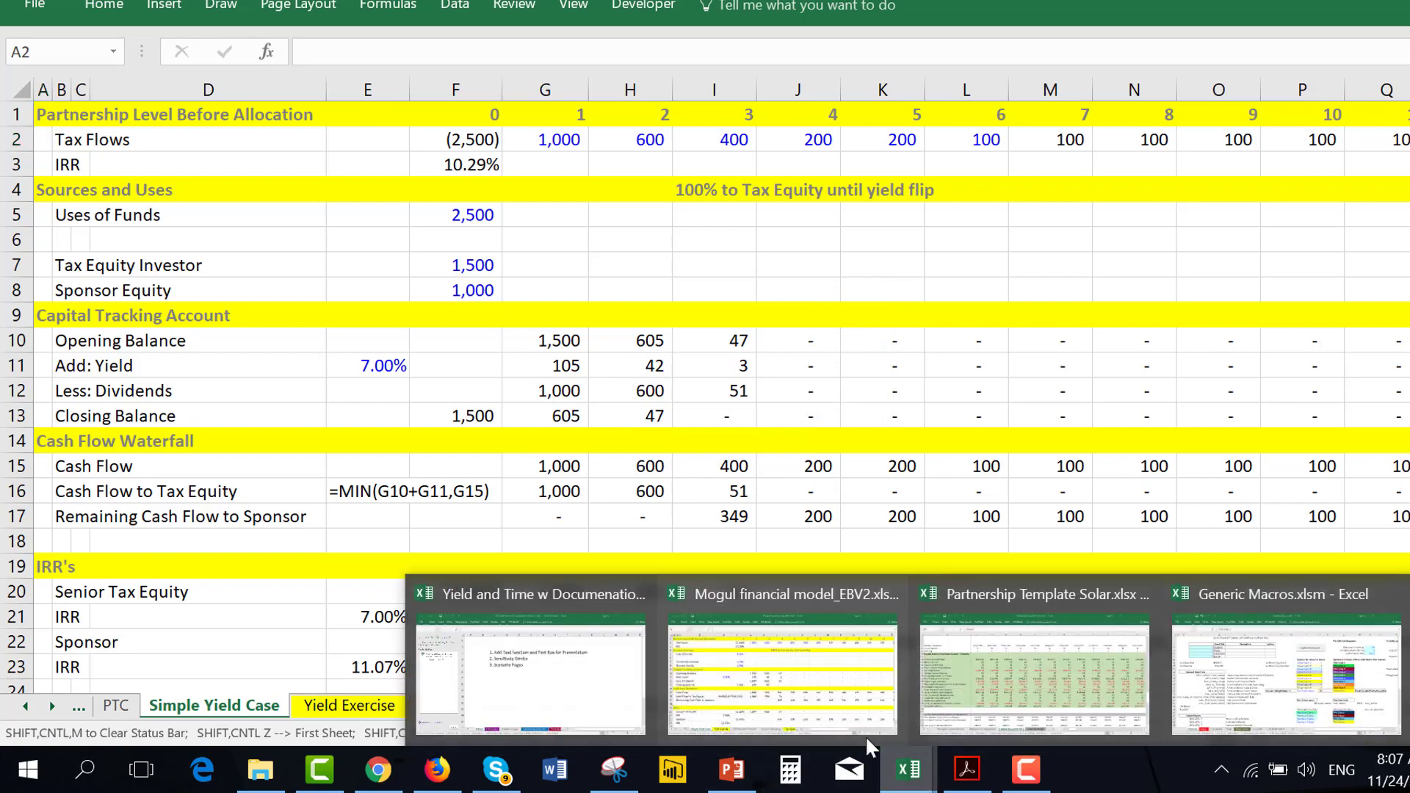
left_click(1302, 693)
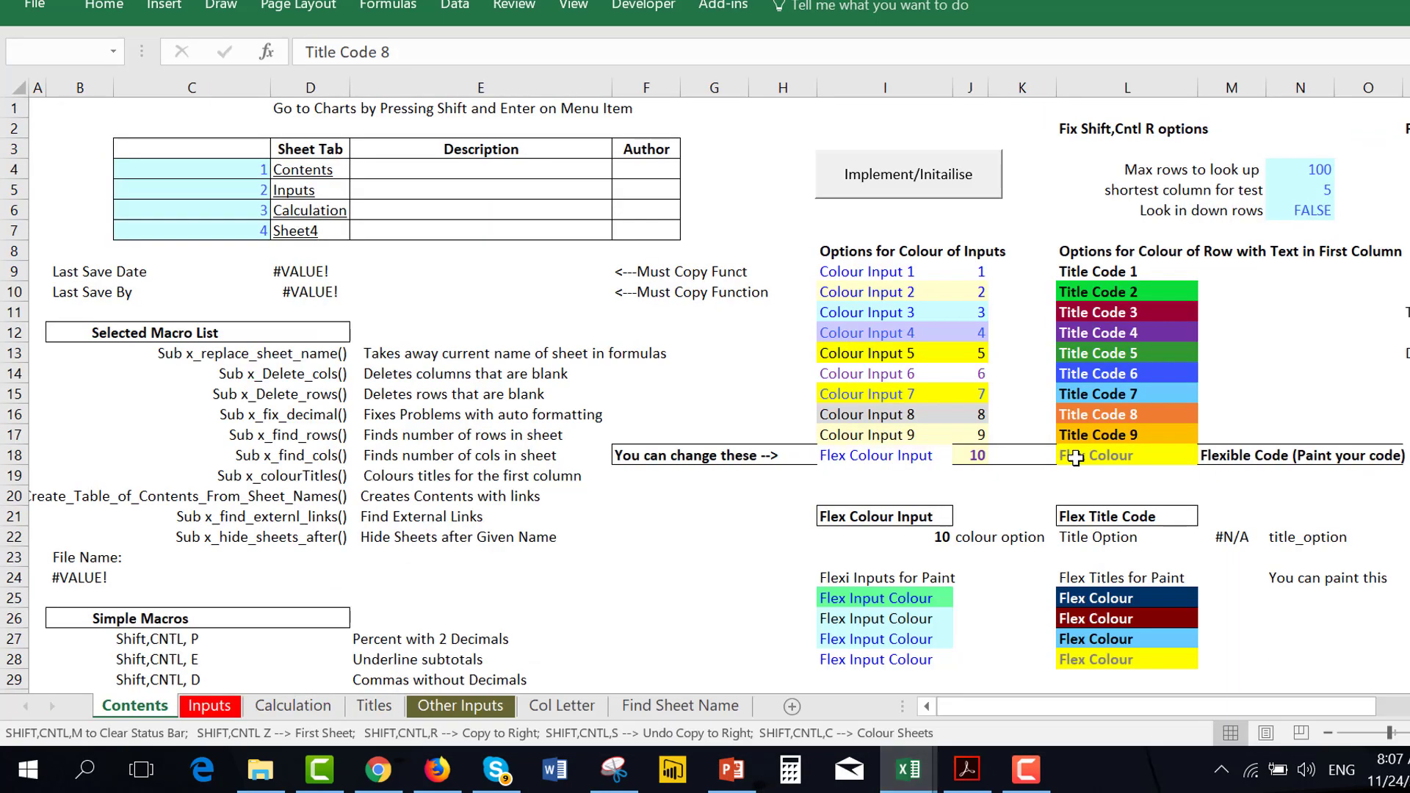
left_click(945, 201)
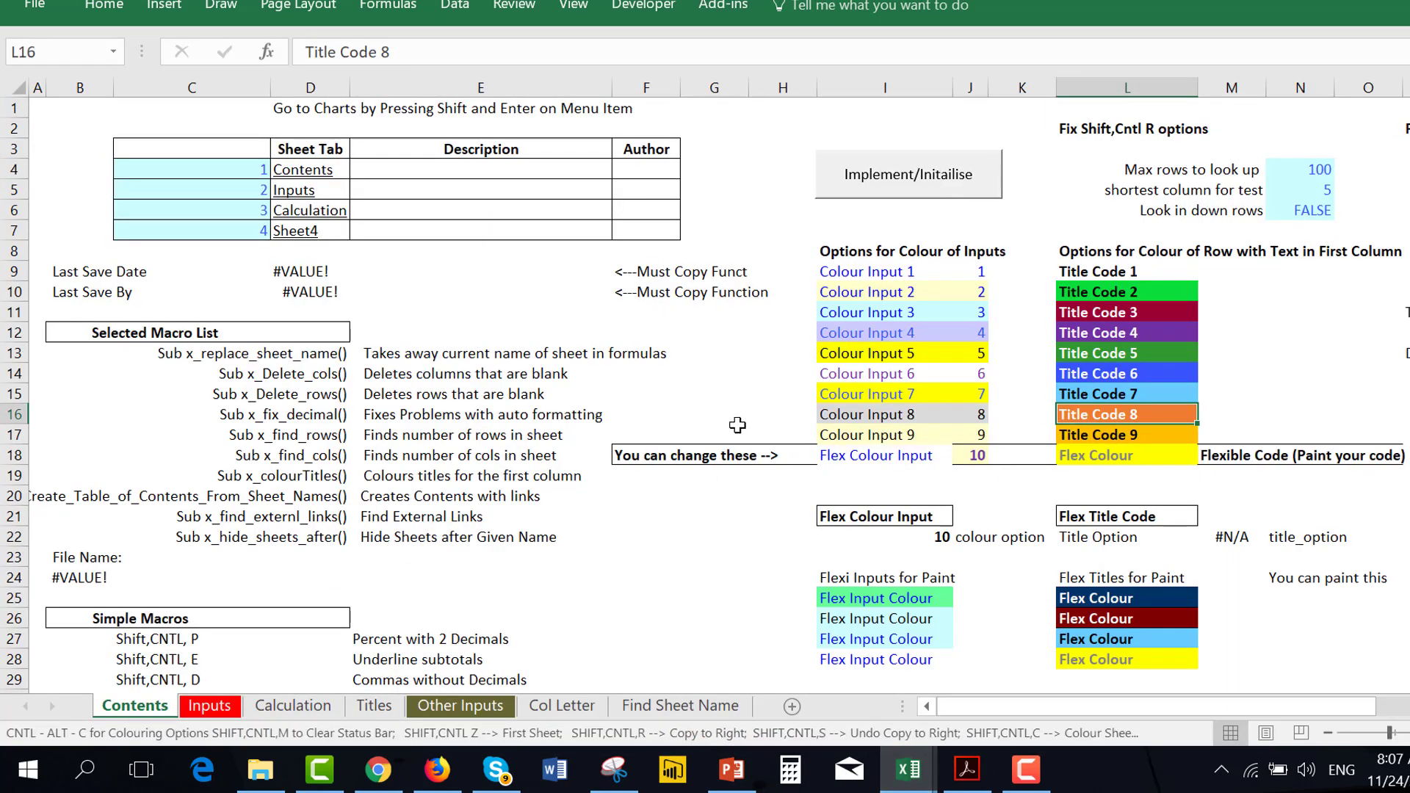
left_click(735, 553)
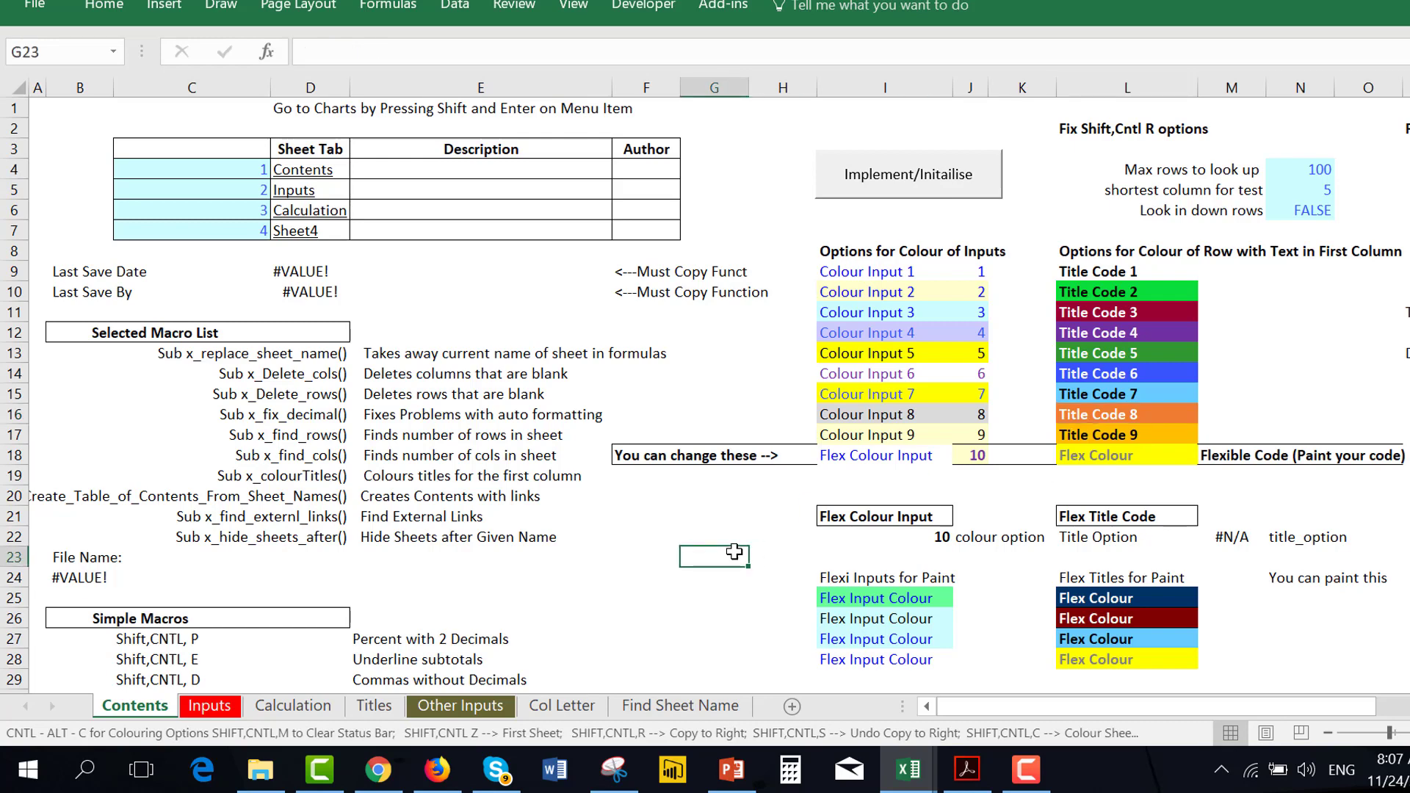
key("alt+Tab")
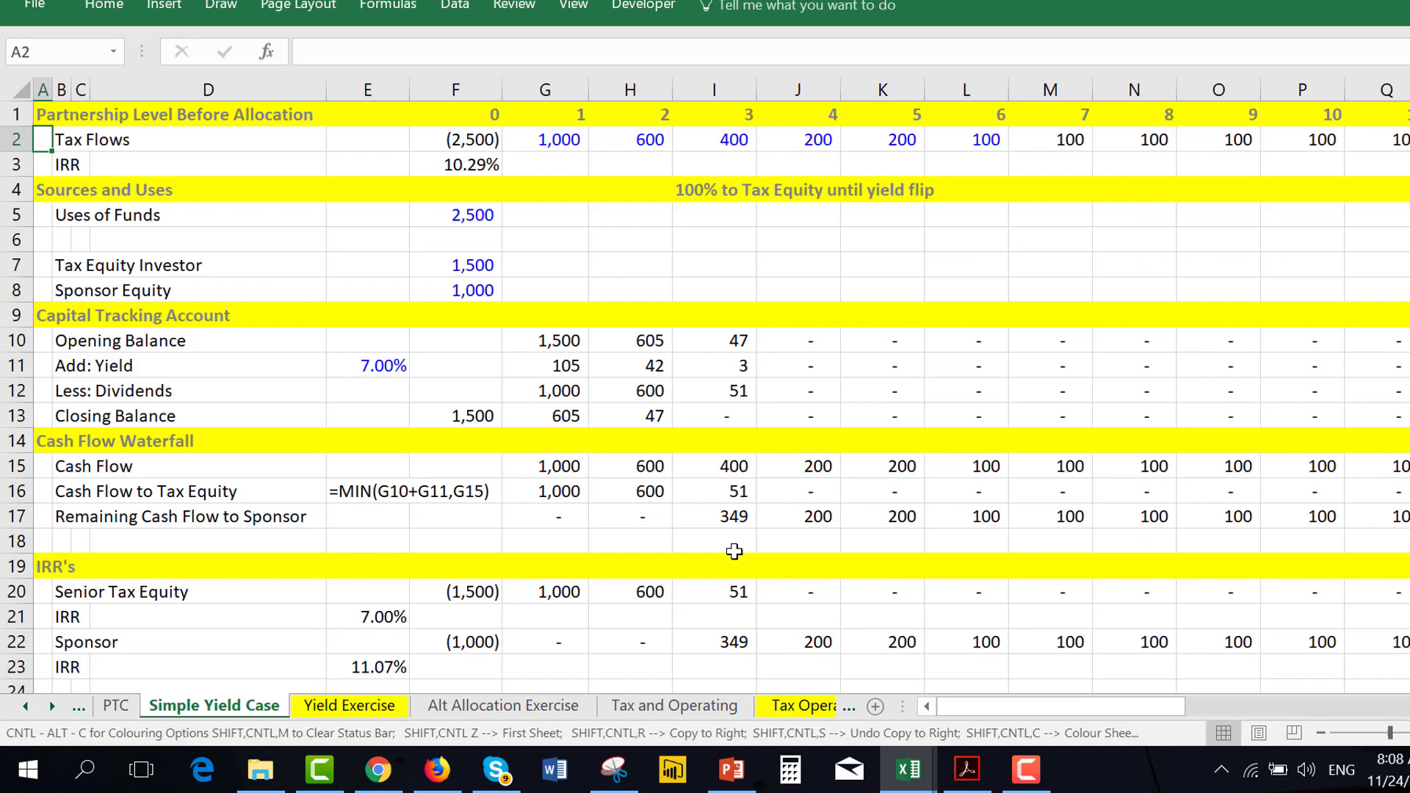
- Colour the Simple Yield Case sheet with the colouring macro, using the Flex Title Colour GM Sheet option for column A titles
key("ctrl+alt+c")
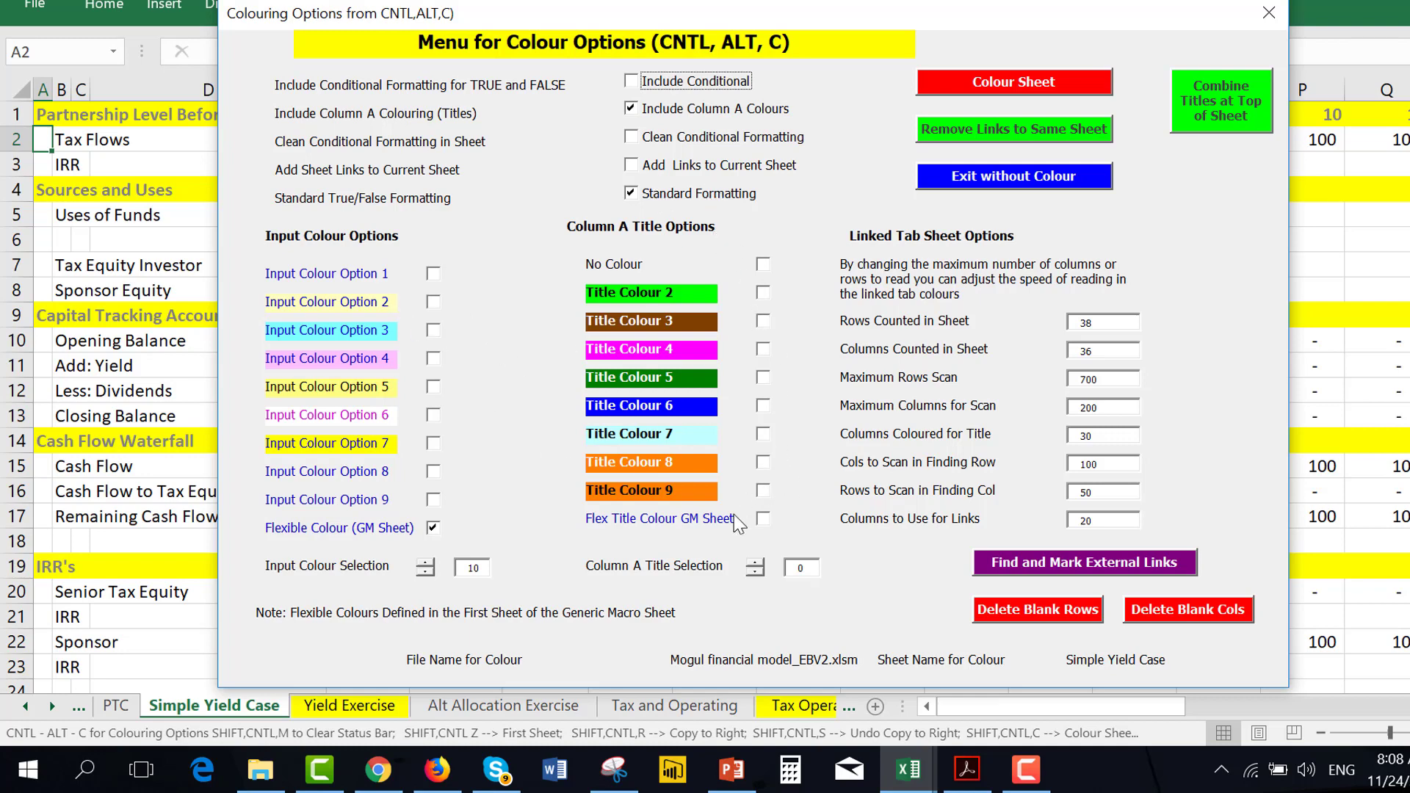
left_click(763, 519)
left_click(991, 87)
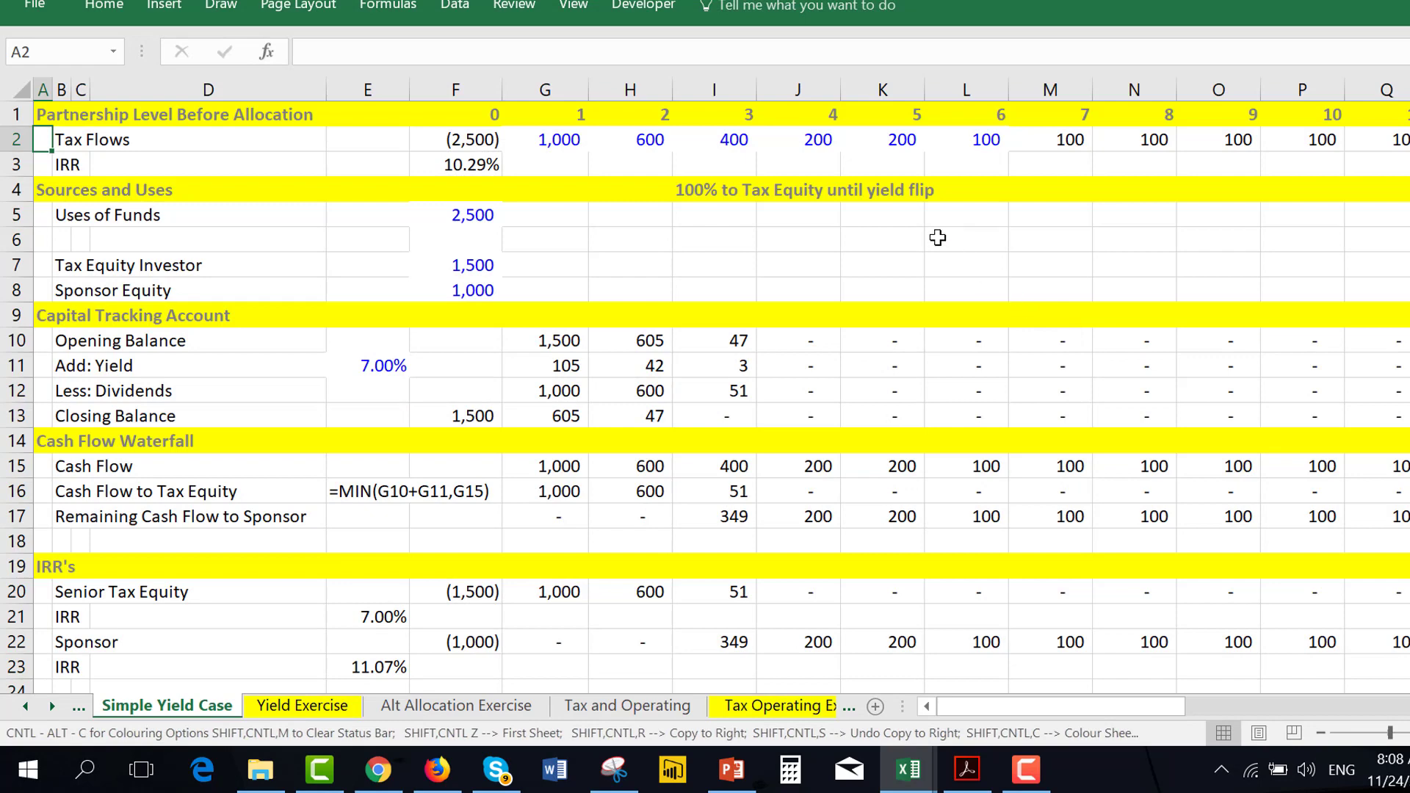
- Review the model's inputs: Uses of Funds, Tax Equity Investor, Sponsor Equity and the yield rate
left_click(938, 237)
key("Left")
key("Left")
key("Left")
key("Left")
key("Left")
key("Left")
key("Up")
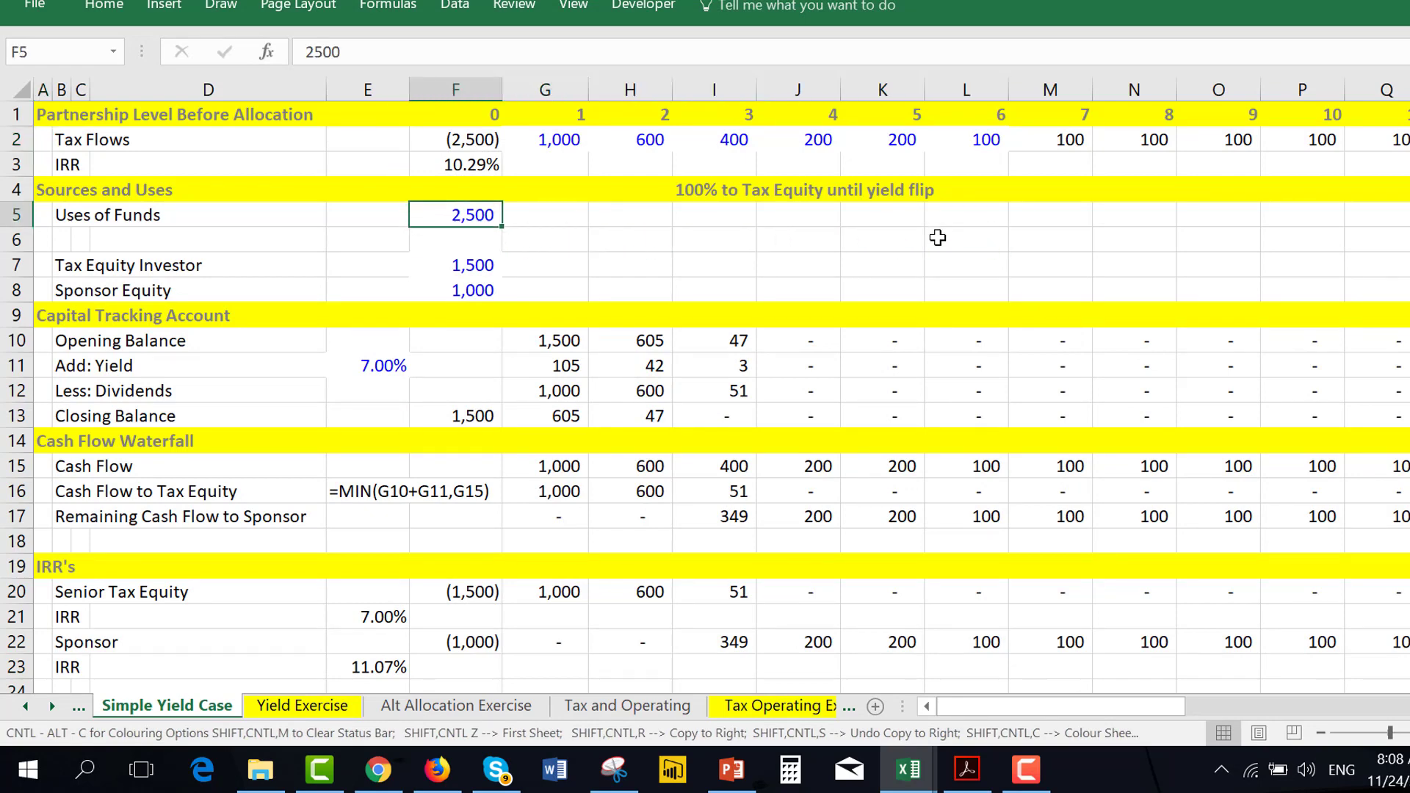
key("Down")
key("Down")
key("Down")
key("Down")
key("Down")
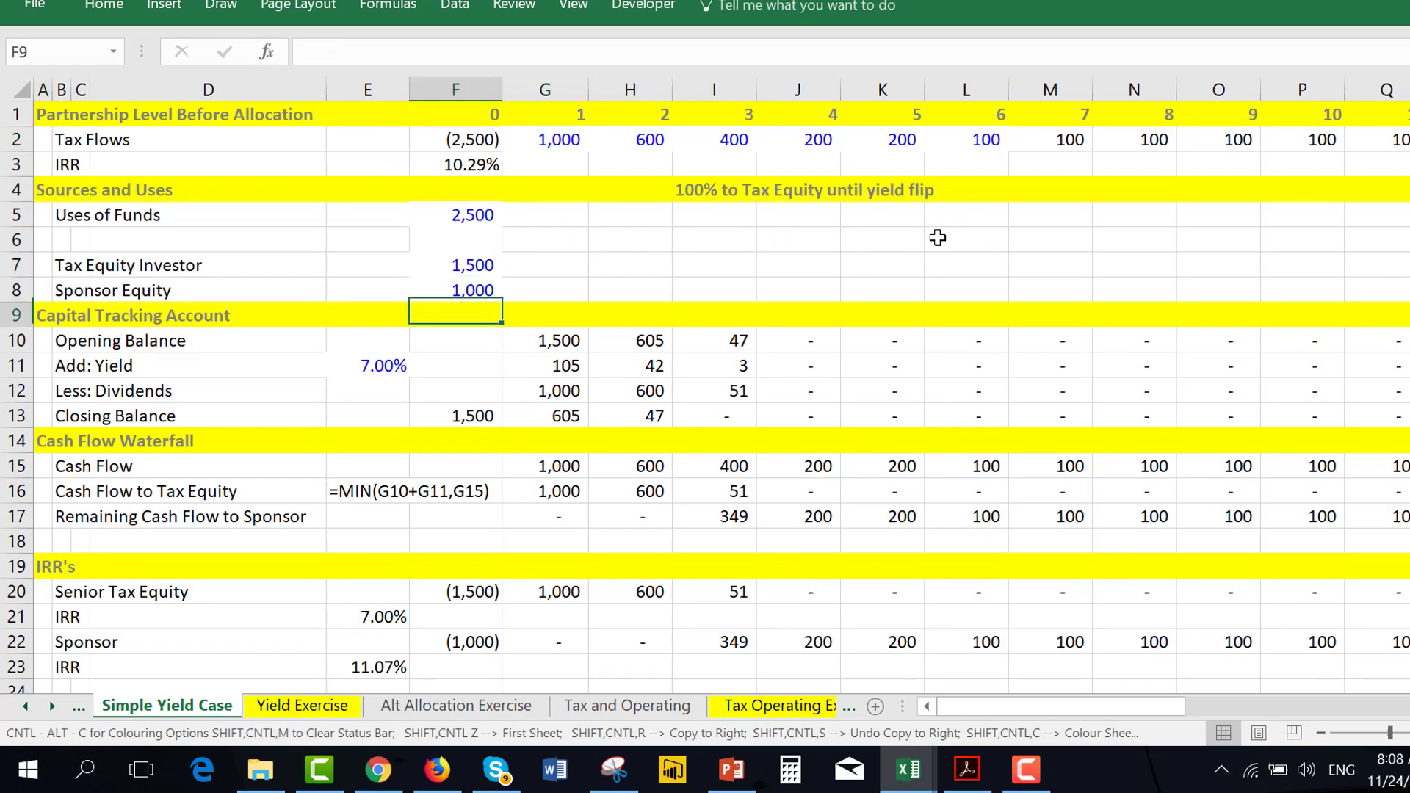
key("Down")
key("Left")
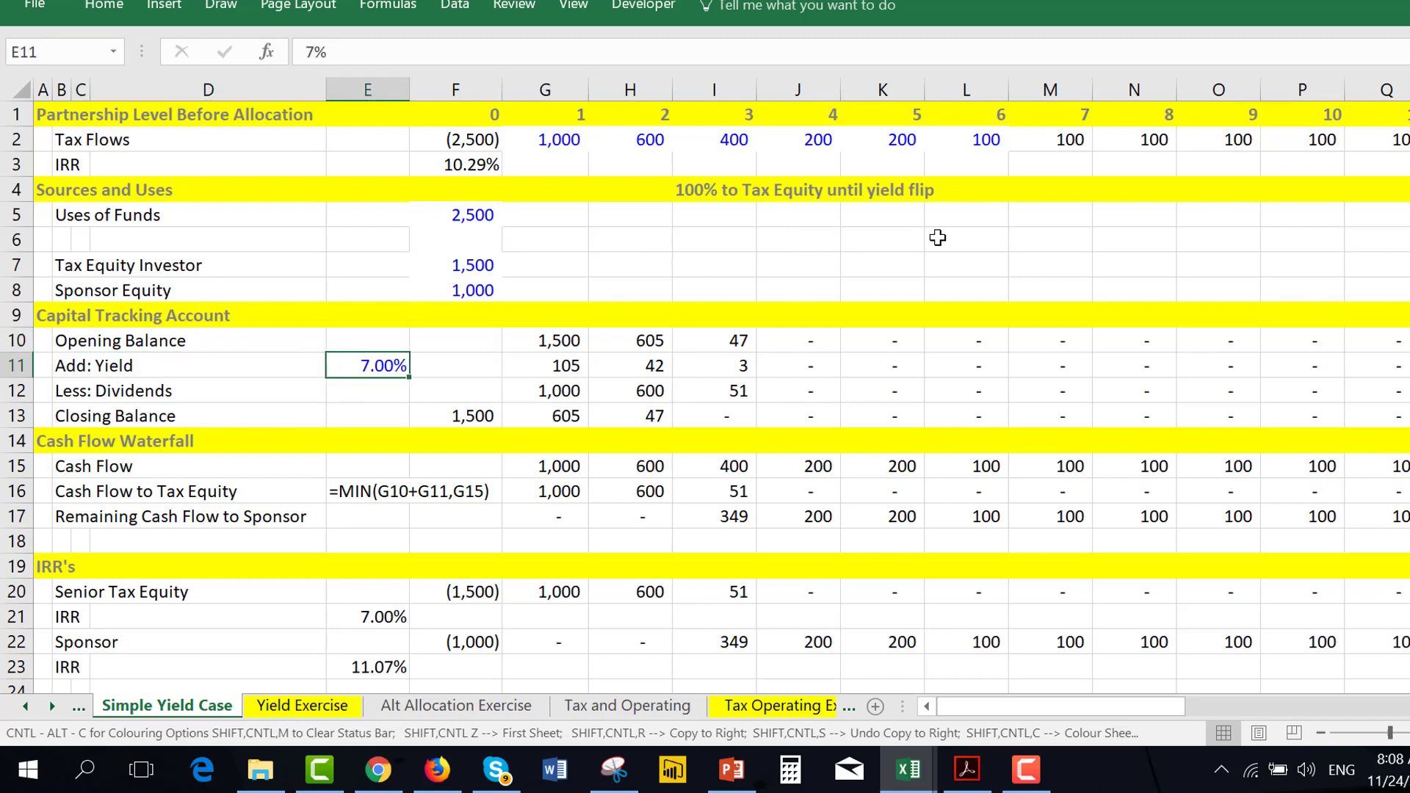
- Inspect the first-year Cash Flow to Tax Equity formula in the Cash Flow Waterfall
key("Down")
key("Down")
key("Down")
key("Down")
key("Down")
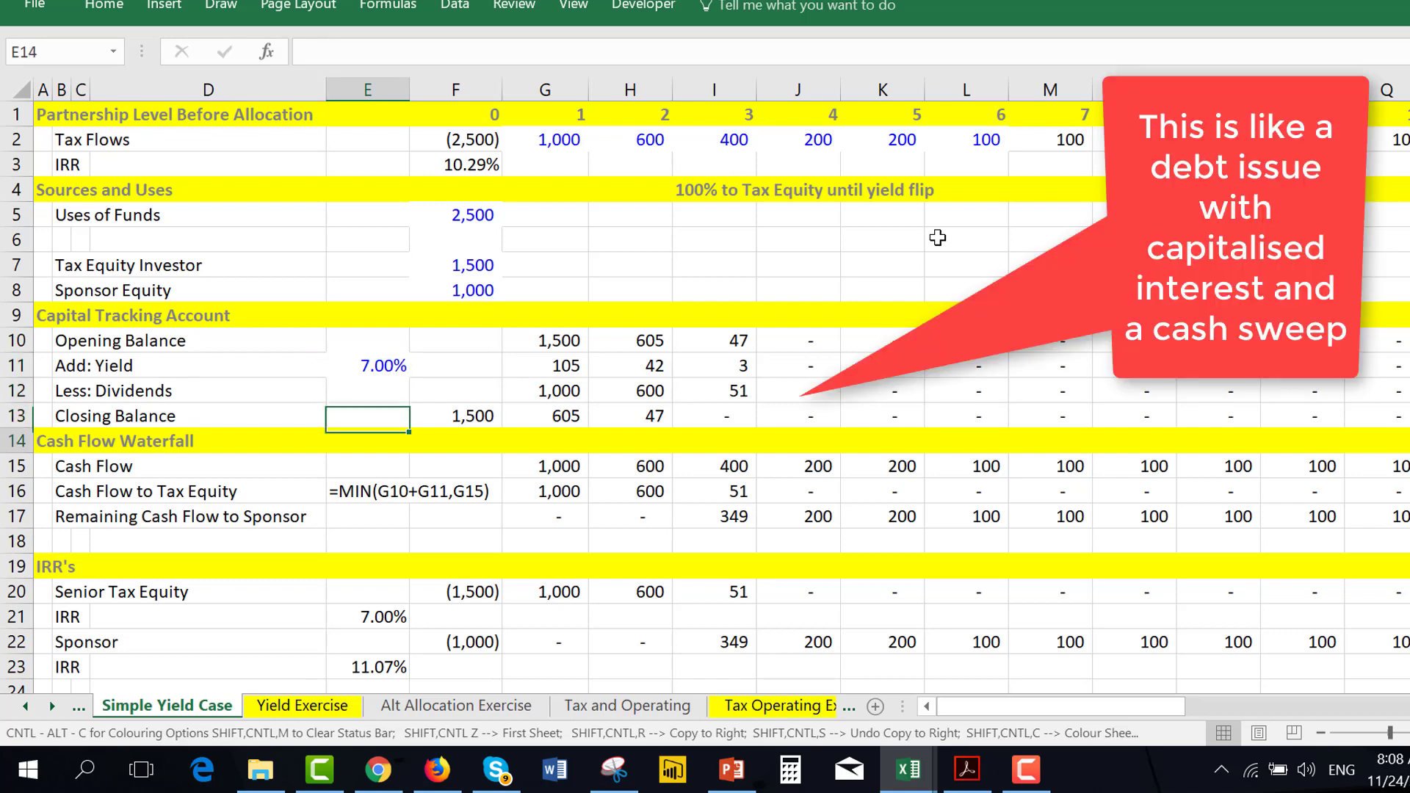
key("Right")
key("Right")
key("F2")
key("Escape")
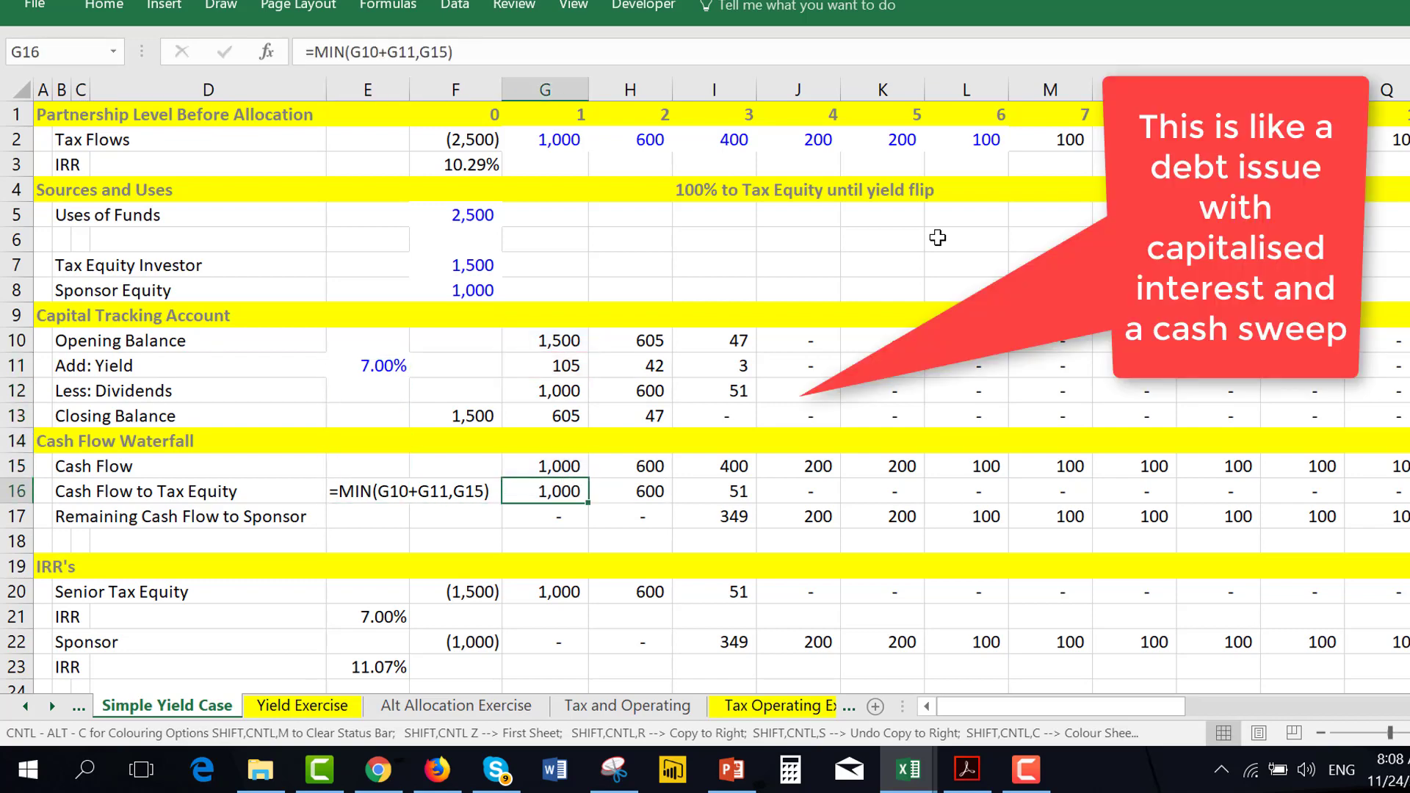
- Examine the Capital Tracking Account section's title and opening balance row
key("Up")
key("Up")
key("Up")
key("Up")
key("Up")
key("Up")
key("Left")
key("Left")
key("Left")
key("Left")
key("Left")
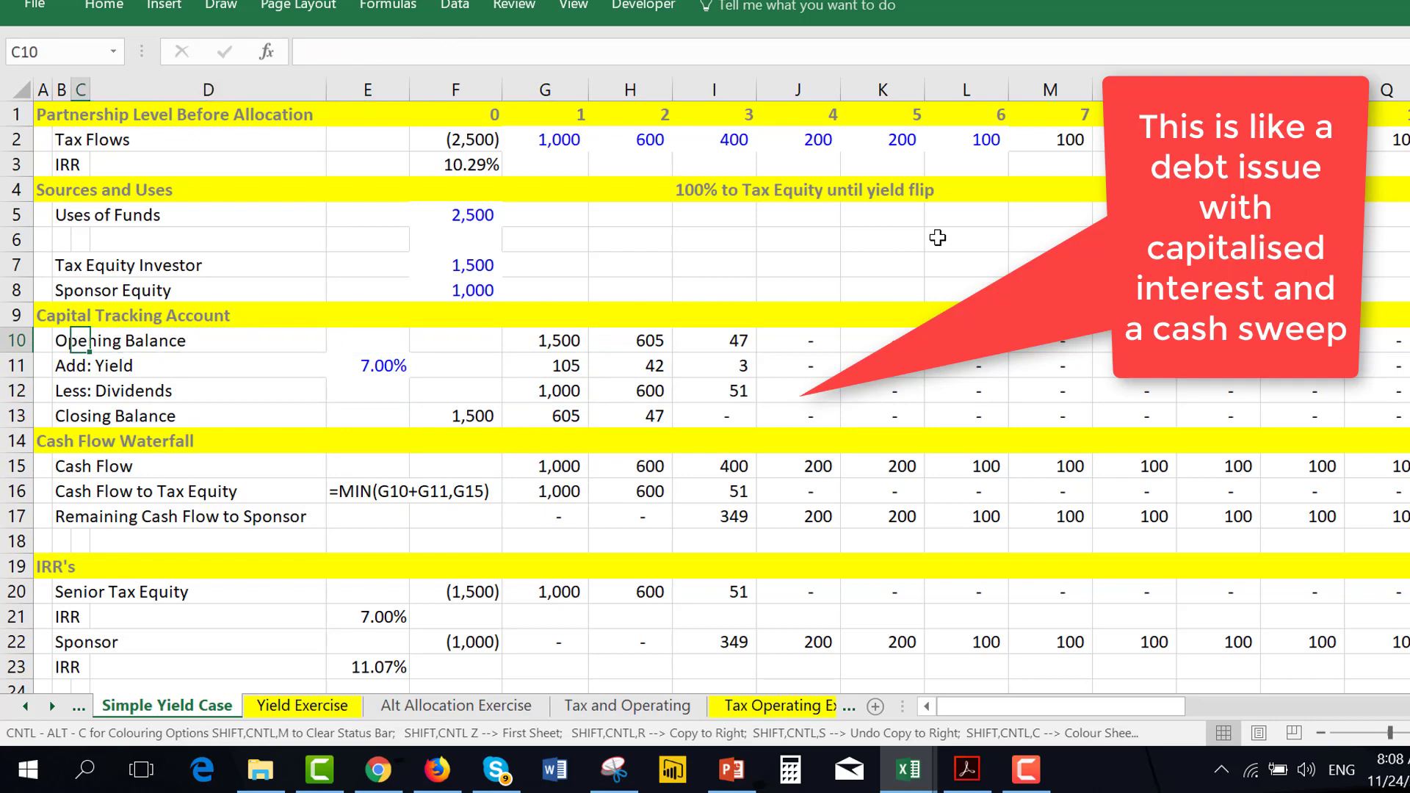
key("Down")
key("Up")
key("Left")
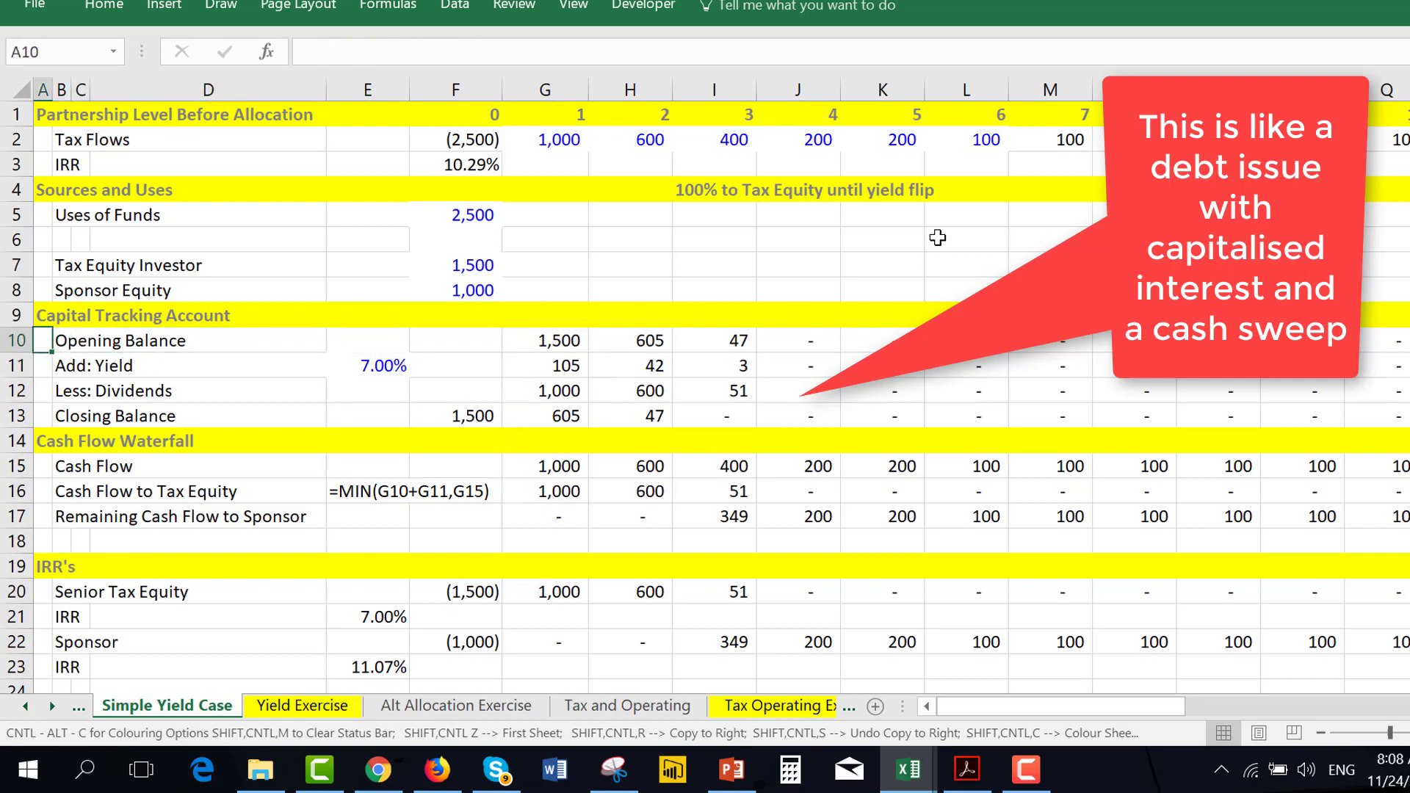
key("Up")
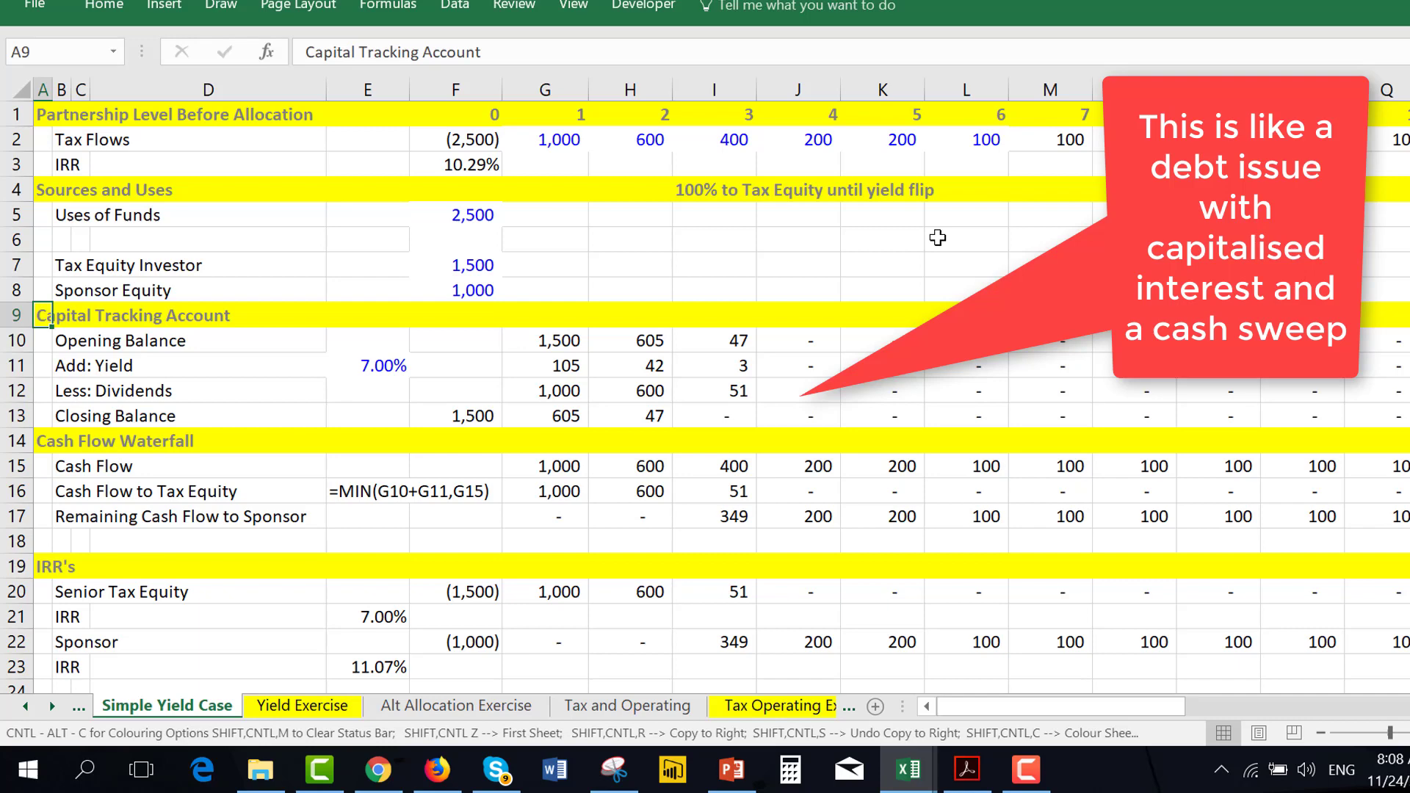
key("Down")
key("Right")
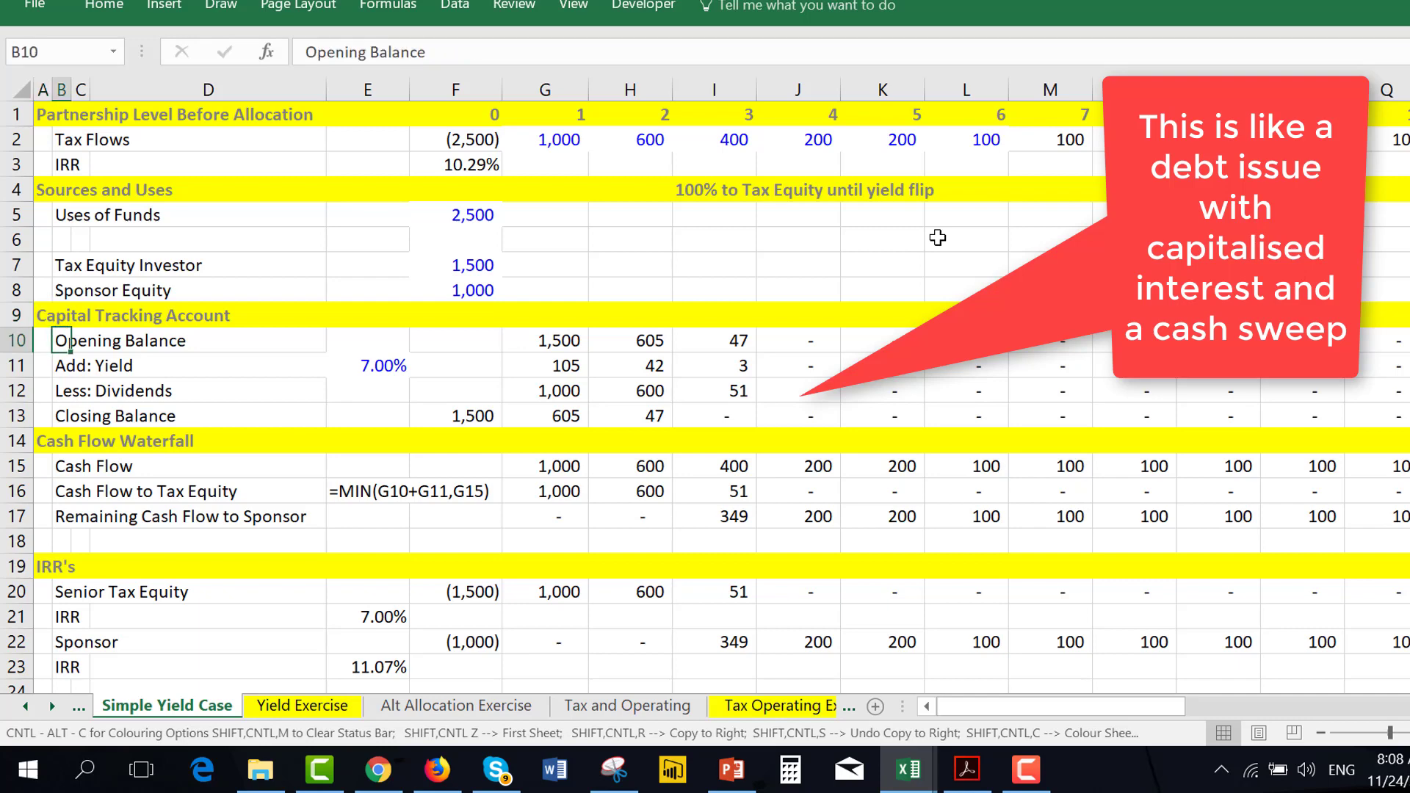
- Inspect the first-year Add: Yield and Less: Dividends formulas in the Capital Tracking Account
key("Down")
key("Right")
key("Right")
key("Right")
key("Right")
key("Right")
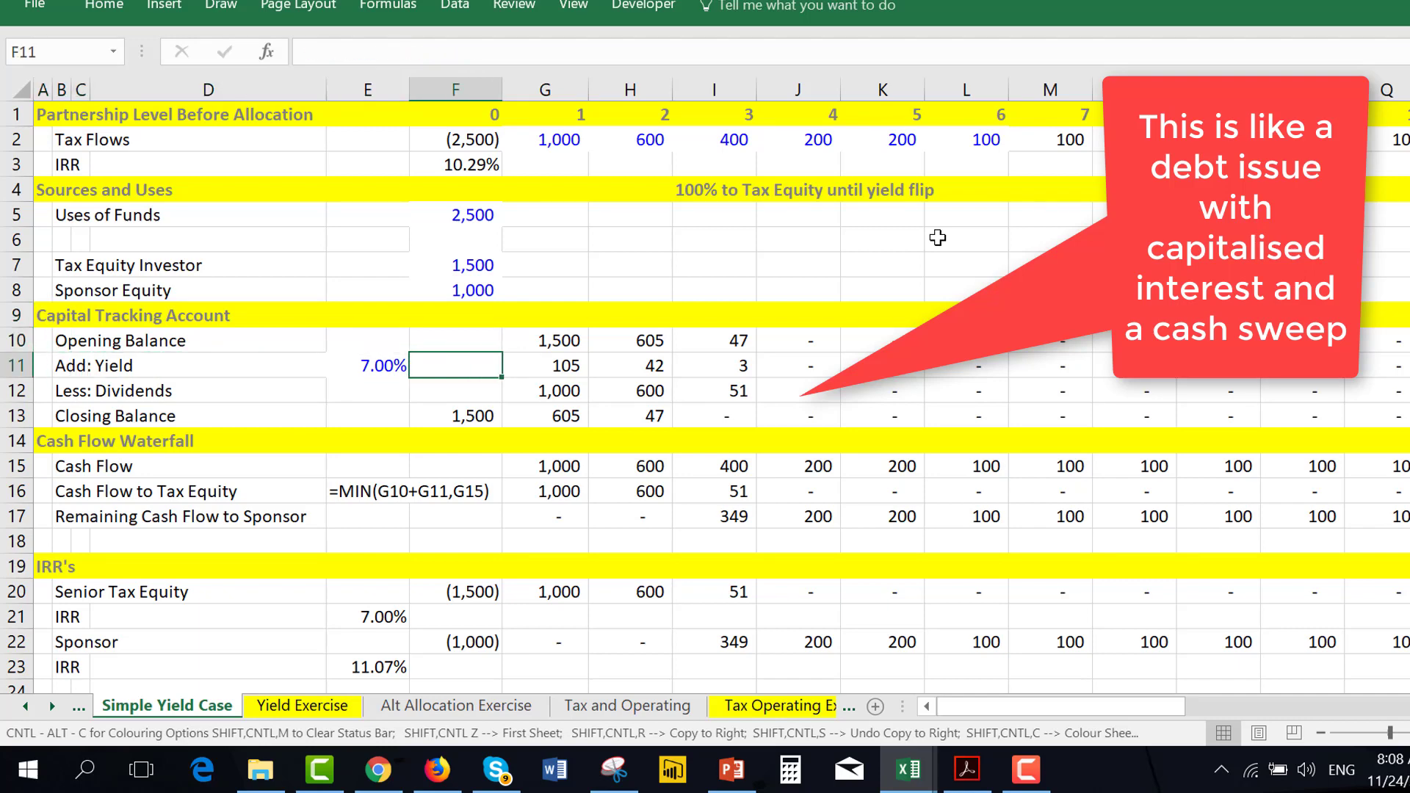
key("F2")
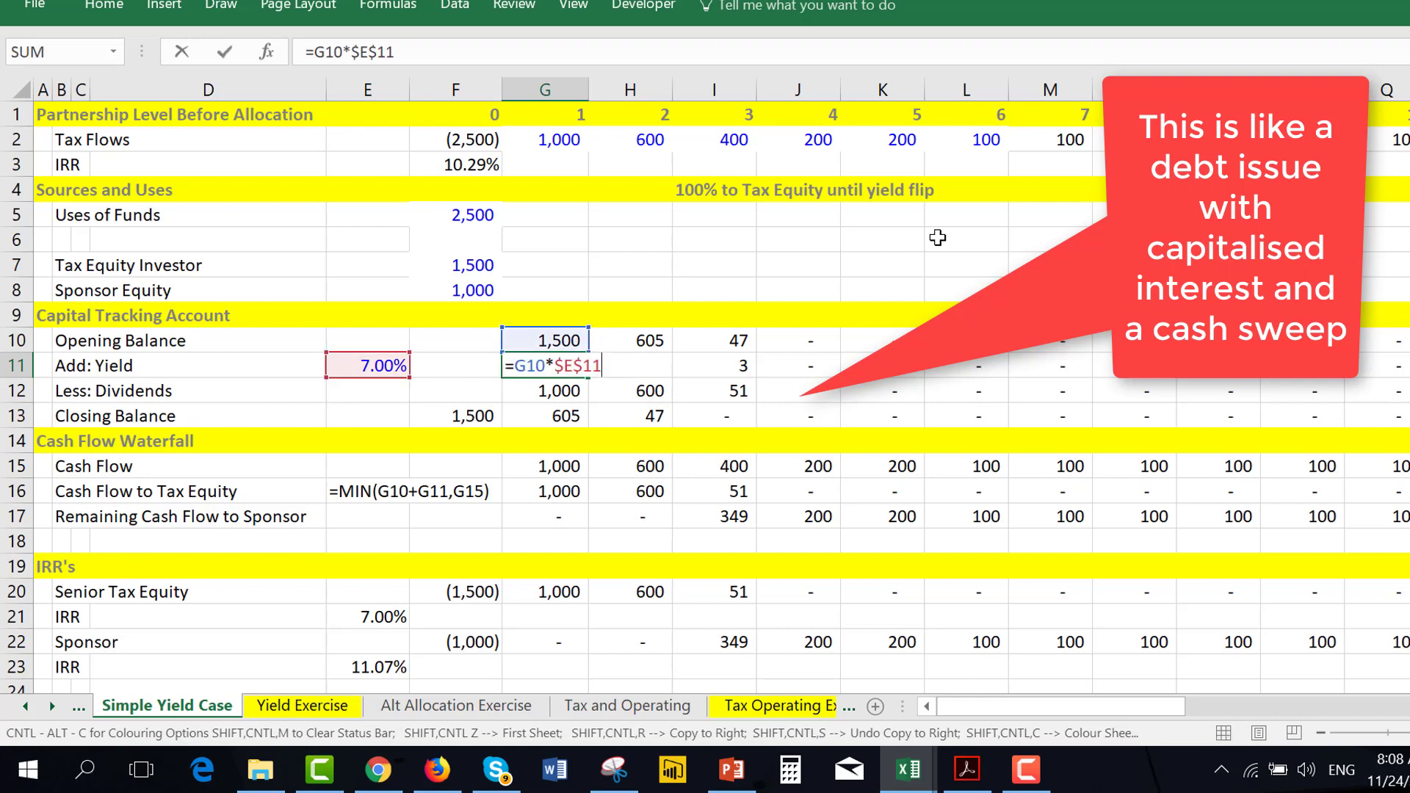
key("Return")
type("=G16")
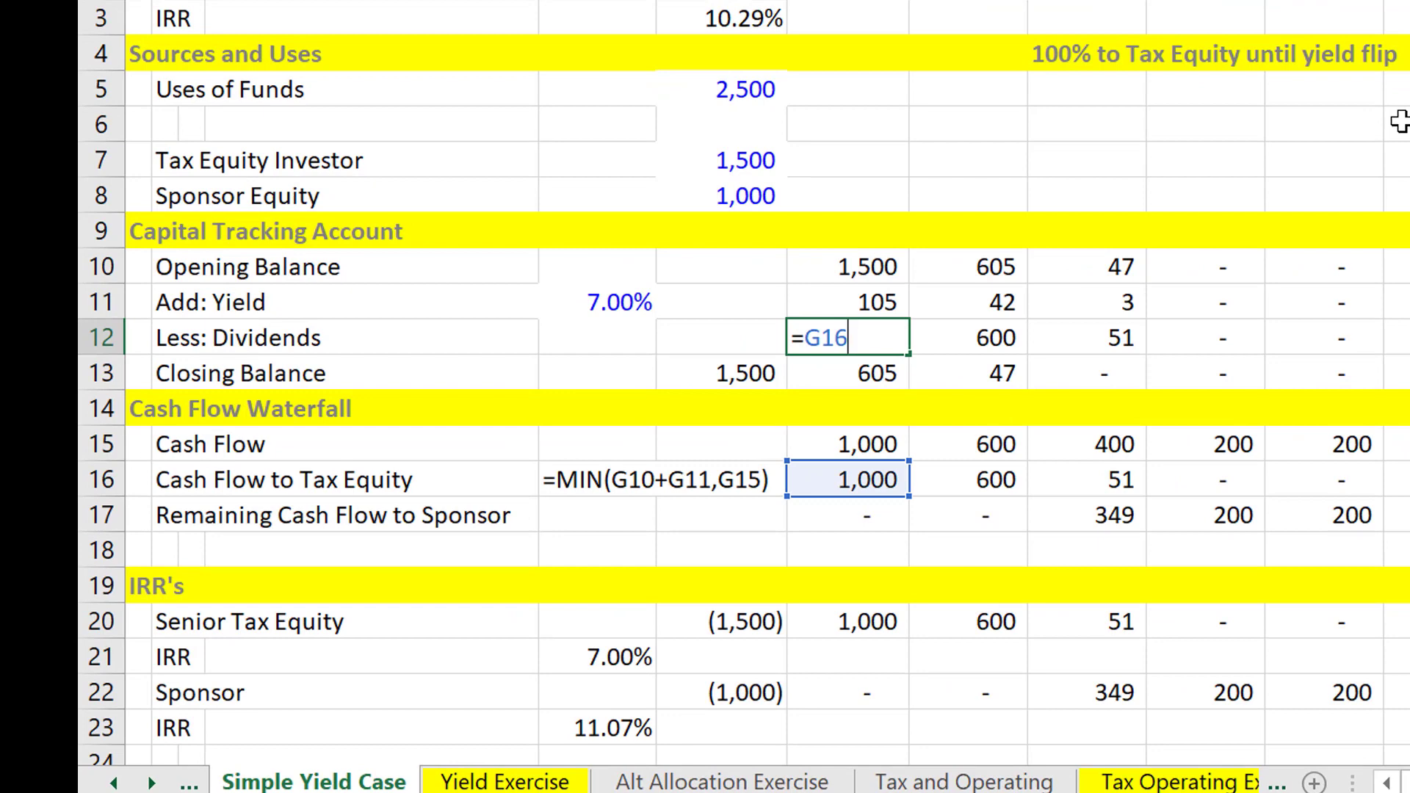
key("Return")
- Trace the first three years from the opening balance through Cash Flow to the Remaining Cash Flow to Sponsor
key("Up")
key("Up")
key("Up")
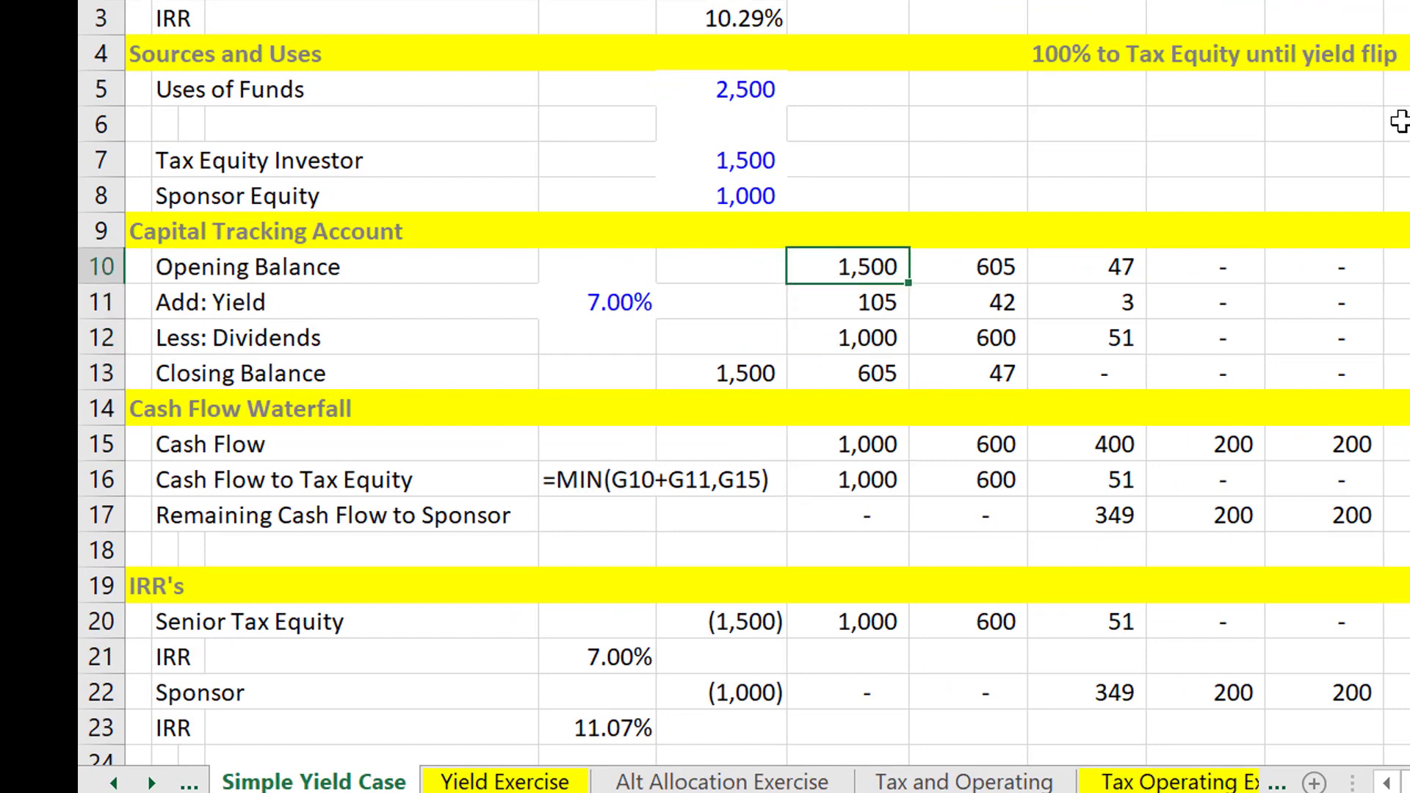
key("Right")
key("Right")
key("Down")
key("Down")
key("Down")
key("Down")
key("Down")
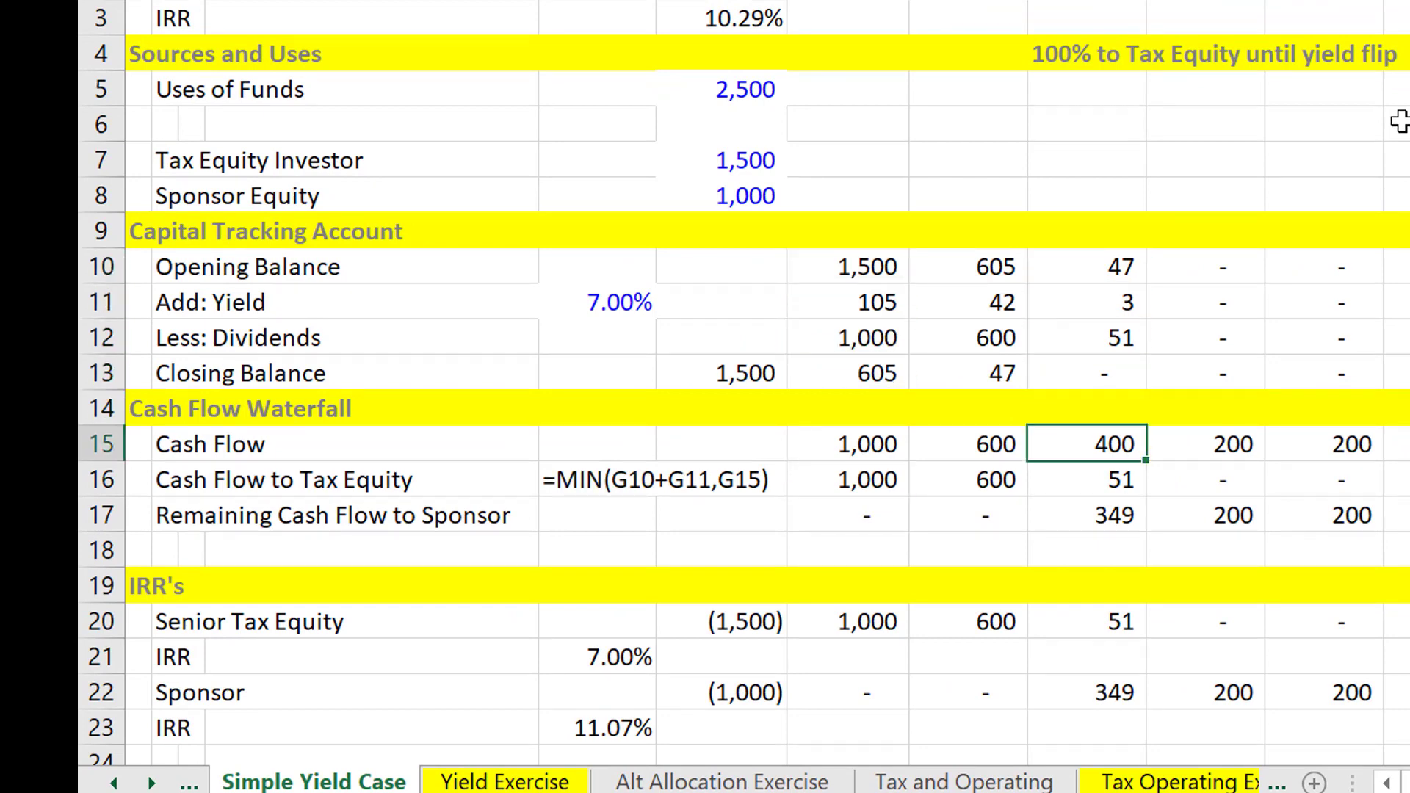
key("Down")
key("Down")
key("Left")
key("Left")
key("Left")
key("Left")
key("Right")
key("Right")
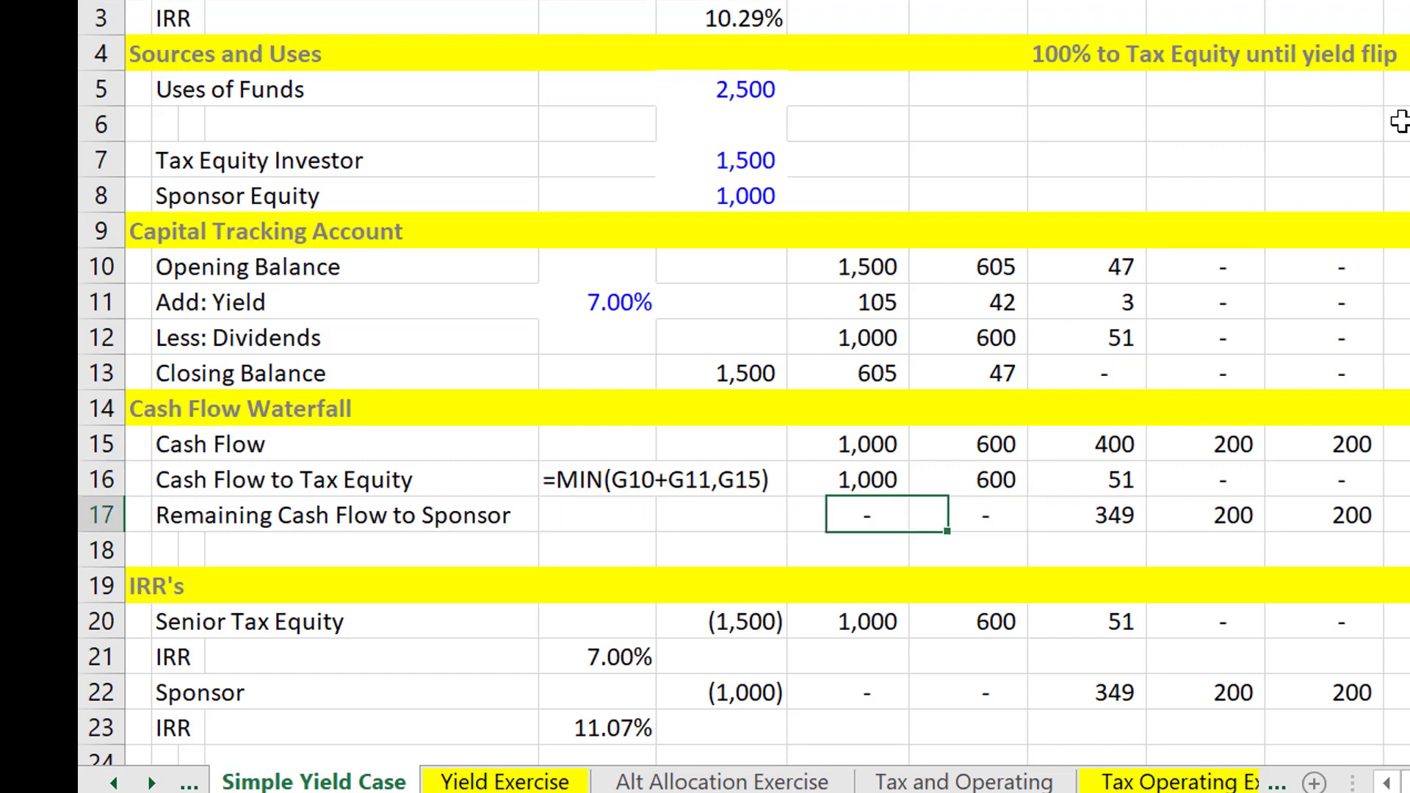
key("Right")
key("Right")
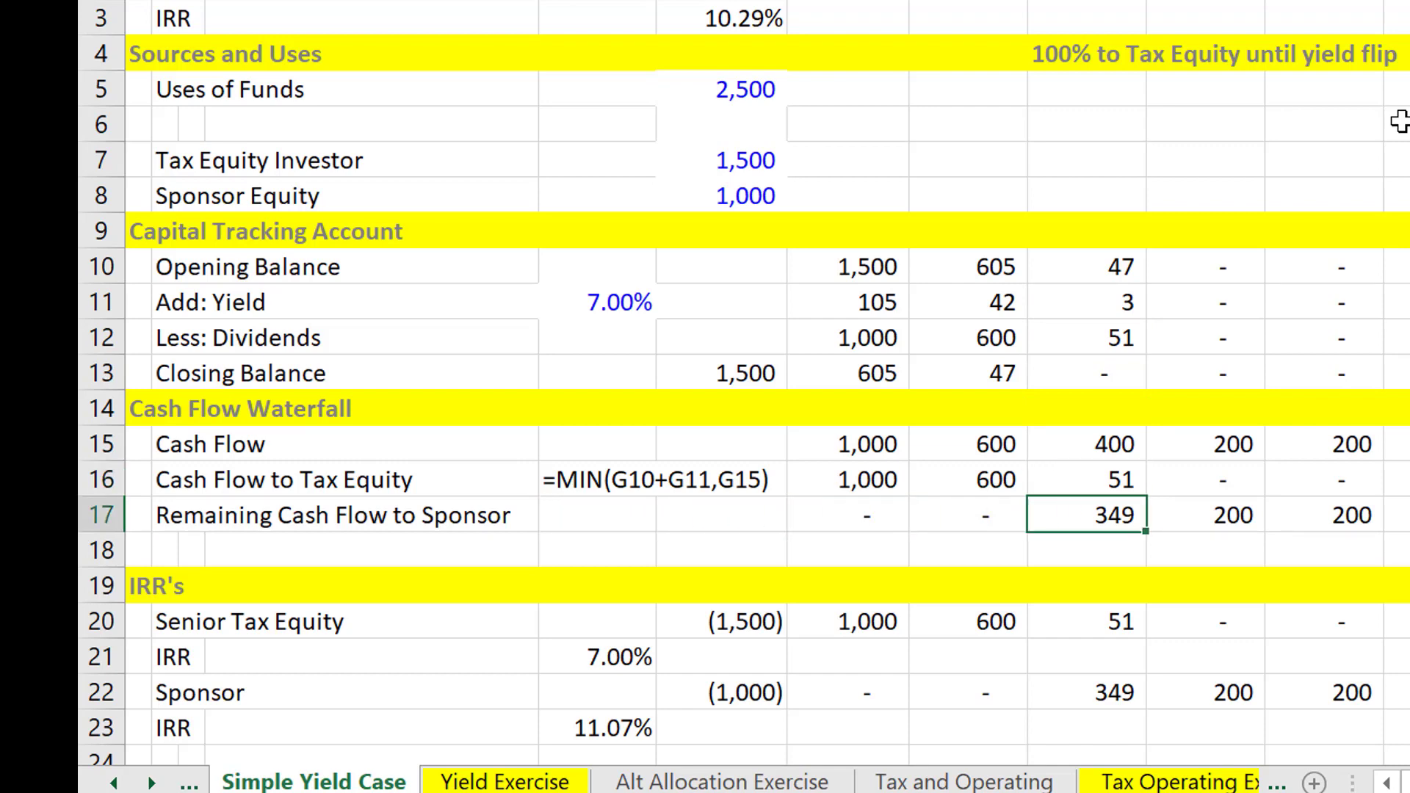
- Check the IRR calculation for the Senior Tax Equity cash flows in cell E21
key("Left")
key("Left")
key("Left")
key("Left")
key("Down")
key("Down")
key("Down")
key("Down")
key("Left")
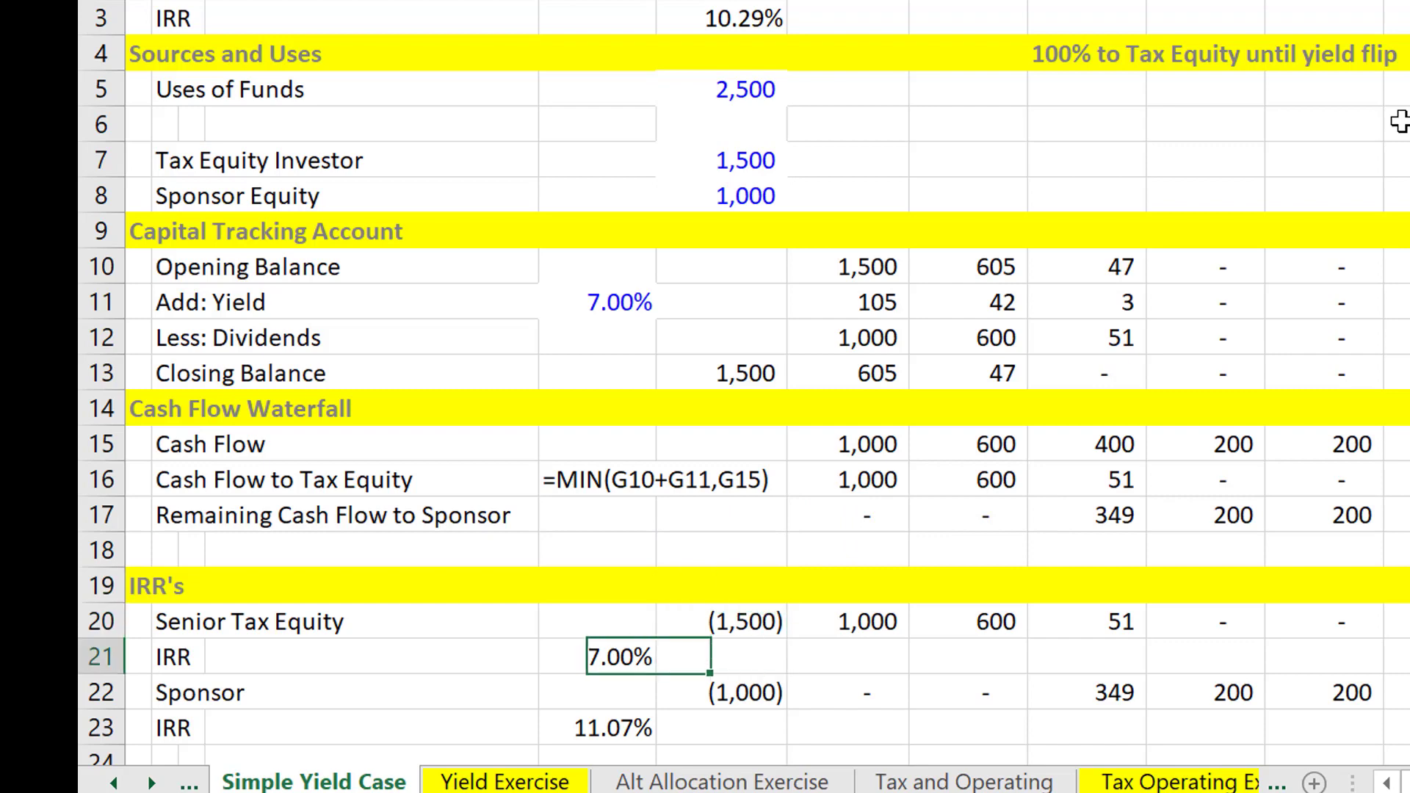
type("=IRR(")
key("Up")
key("shift+space")
type(")")
key("ctrl+Return")
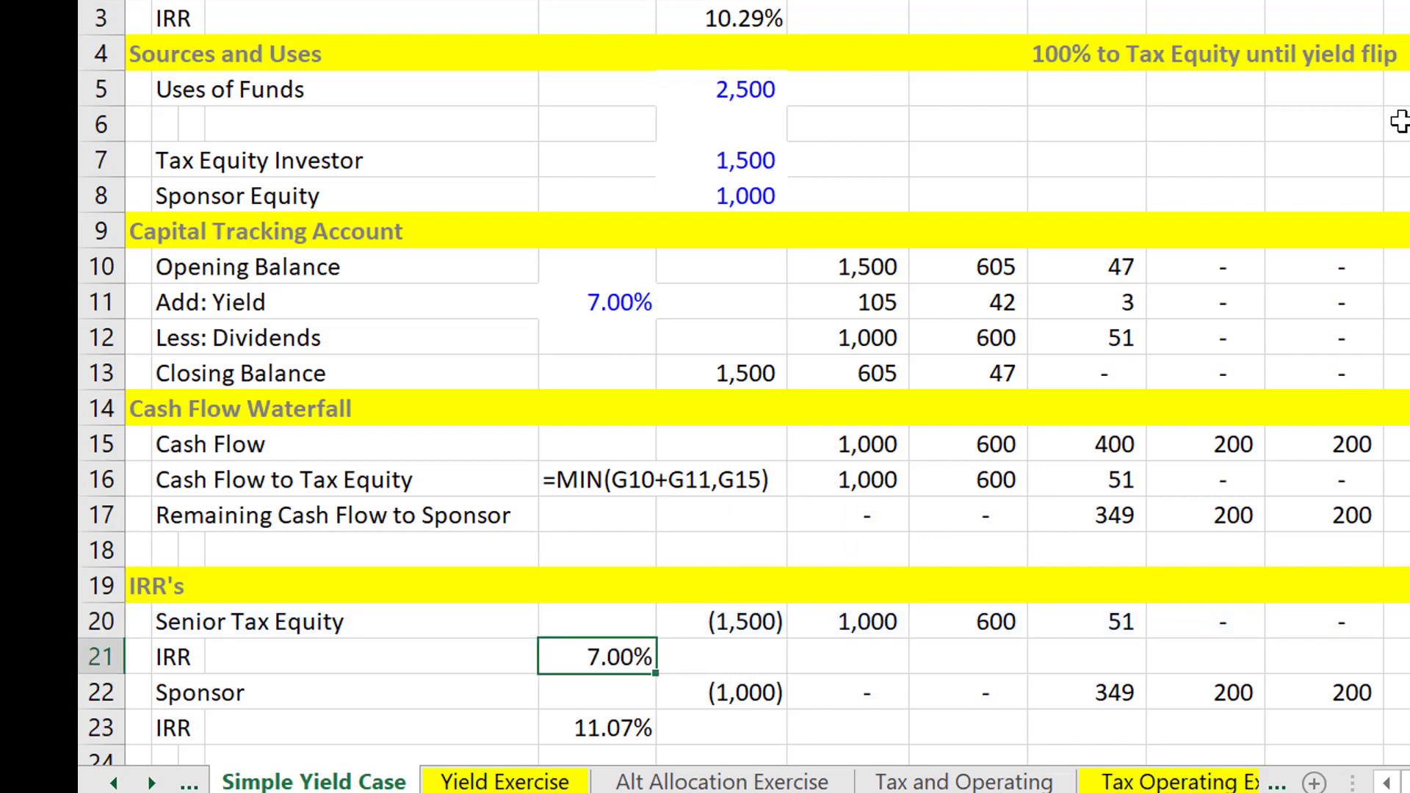
- Compare the Add: Yield rate in the Capital Tracking Account with the Senior Tax Equity IRR
key("Up")
key("Up")
key("Up")
key("Up")
key("Up")
key("Up")
key("Up")
key("Up")
key("Up")
key("Up")
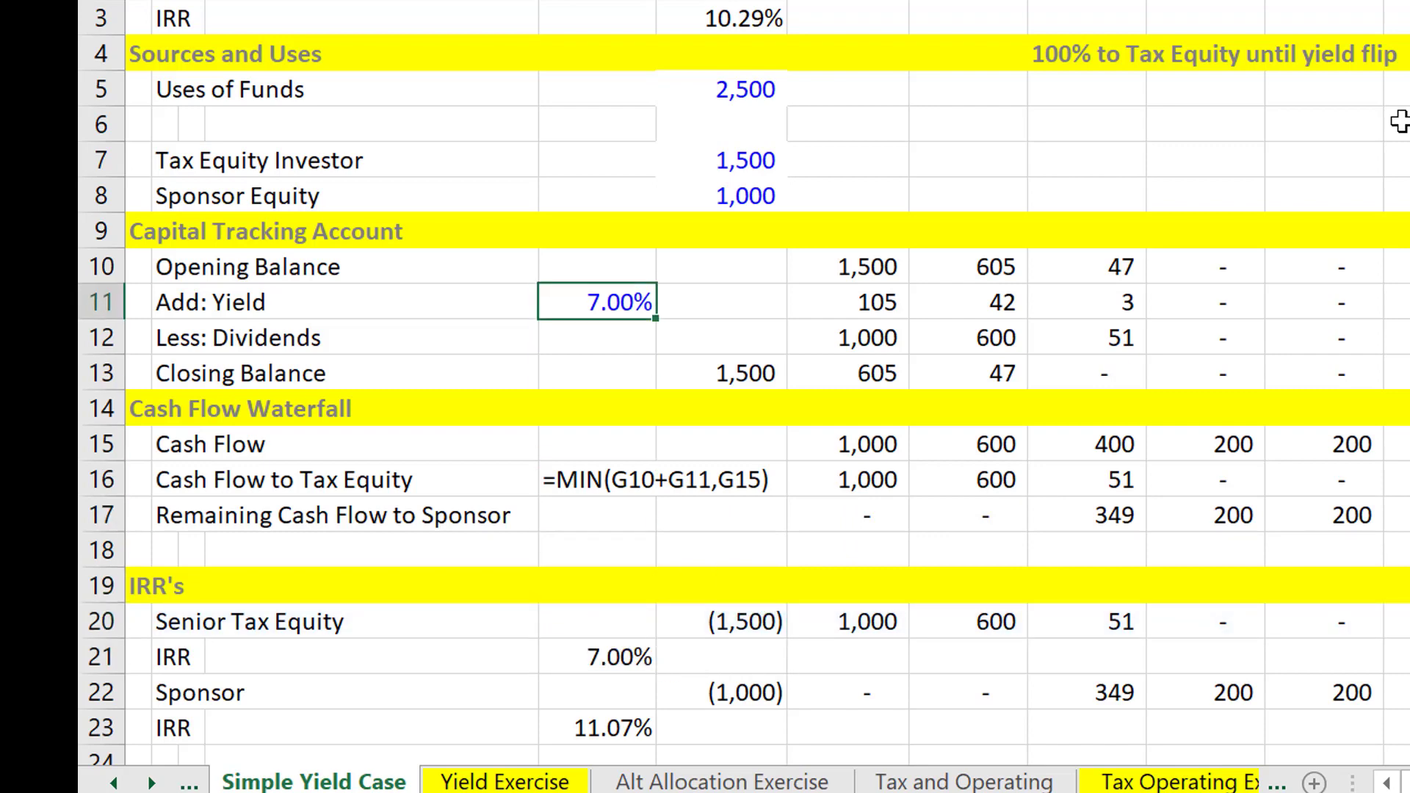
key("Down")
key("Down")
key("Down")
key("Down")
key("Down")
key("Down")
key("Down")
key("Down")
key("Down")
key("Down")
key("Down")
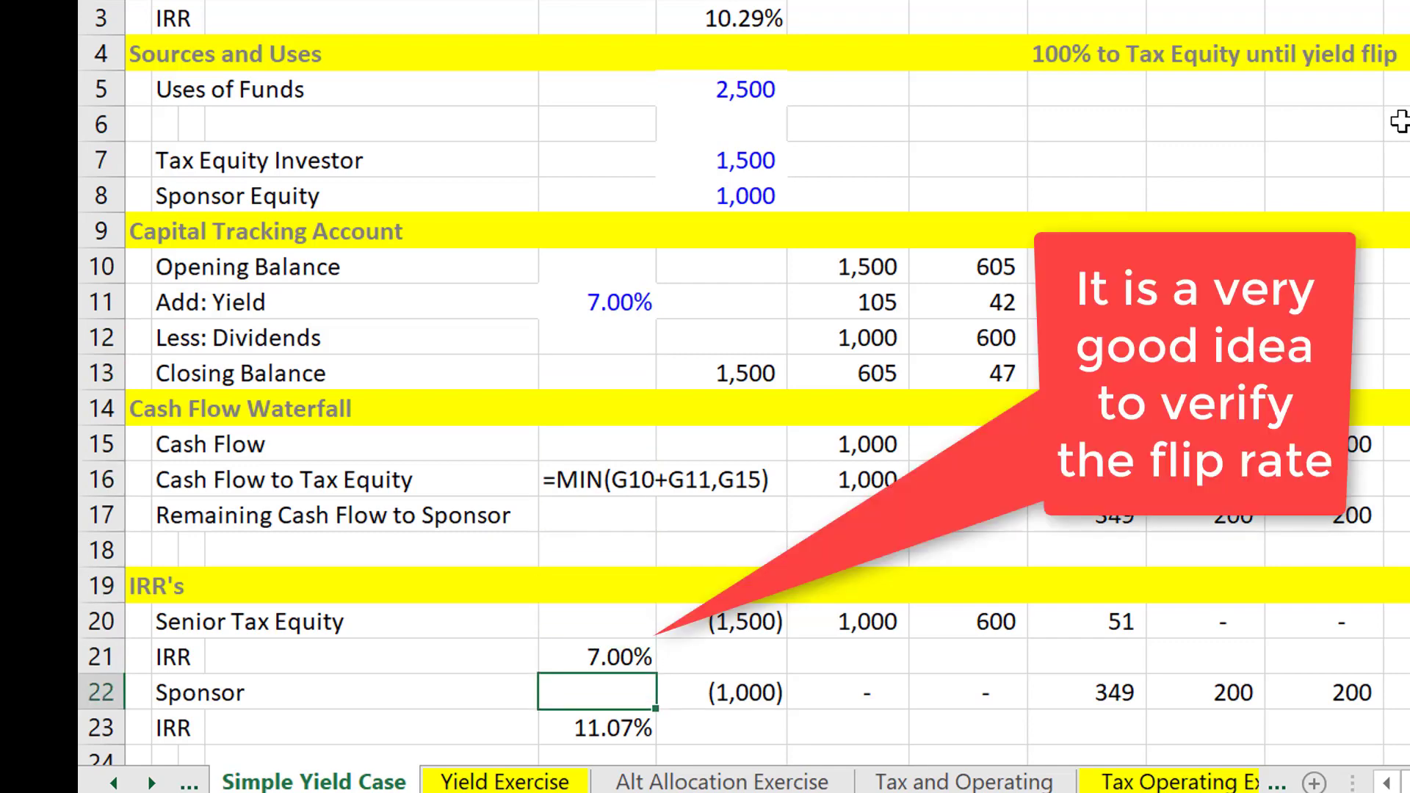
- Switch to the Yield Exercise sheet and go to the Opening Balance row of the Capital Tracking Account
key("ctrl+Page_Down")
key("Up")
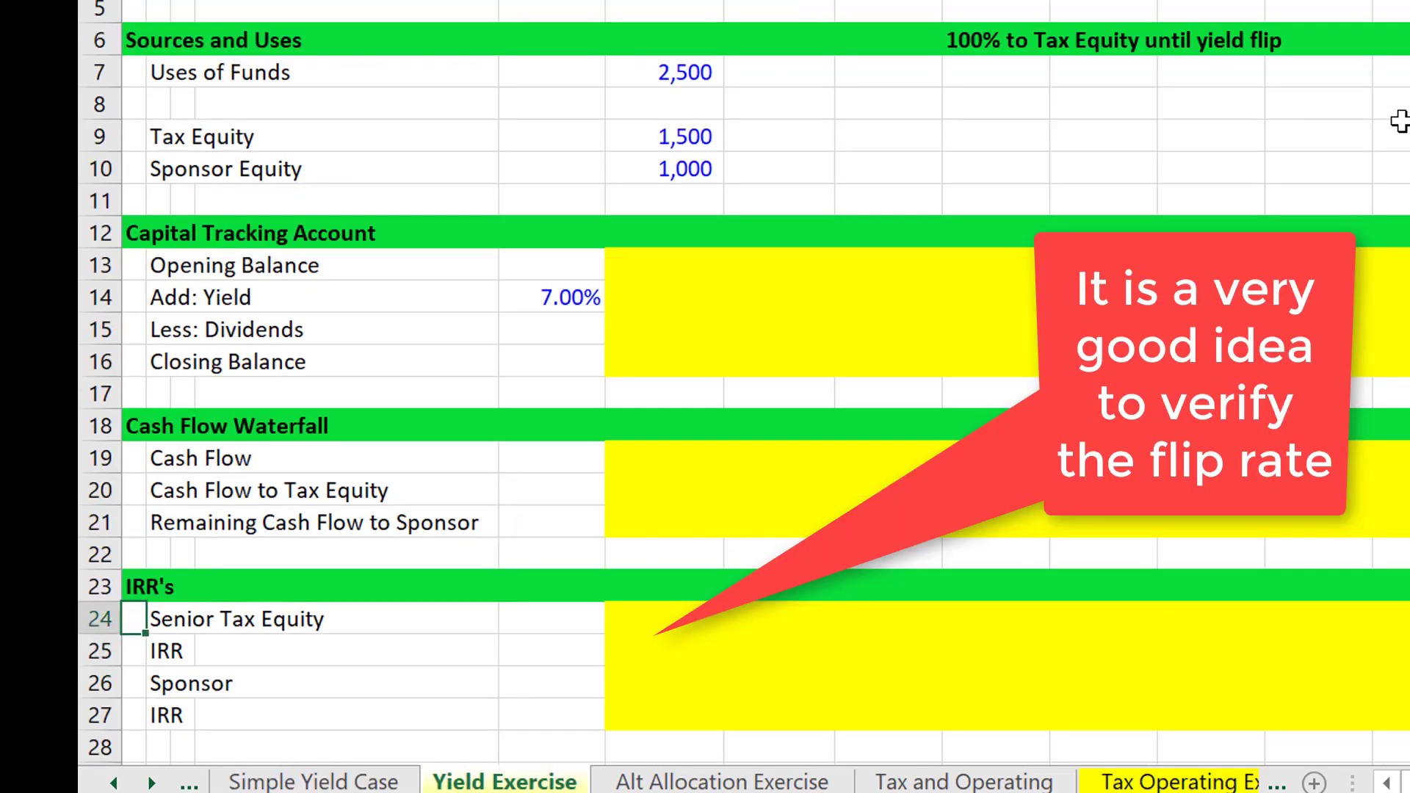
key("Up")
key("Up")
key("Up")
key("Up")
key("Up")
key("Up")
key("Up")
key("Up")
key("Up")
key("Up")
key("Up")
key("Right")
key("Right")
key("Right")
key("Right")
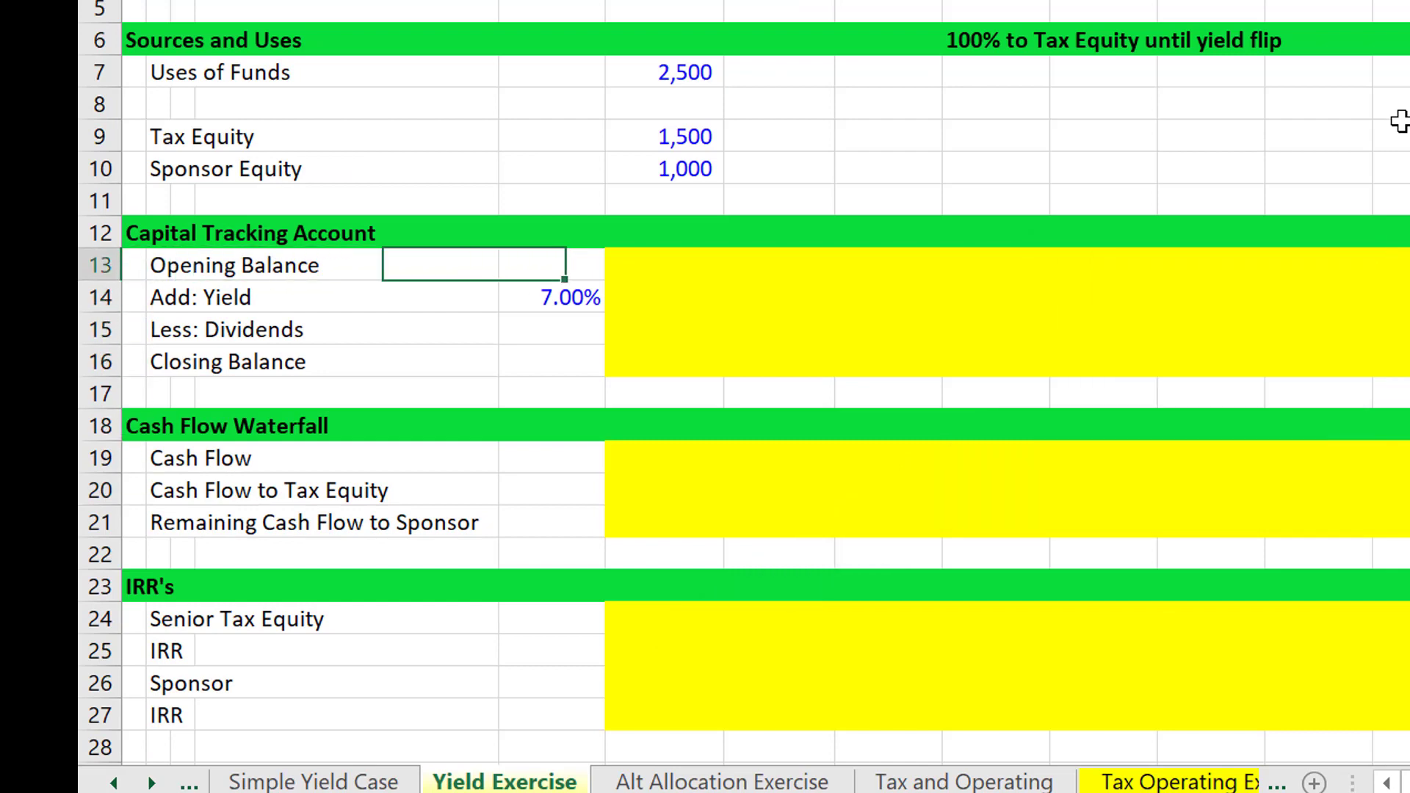
type("=")
key("Down")
key("Down")
key("Down")
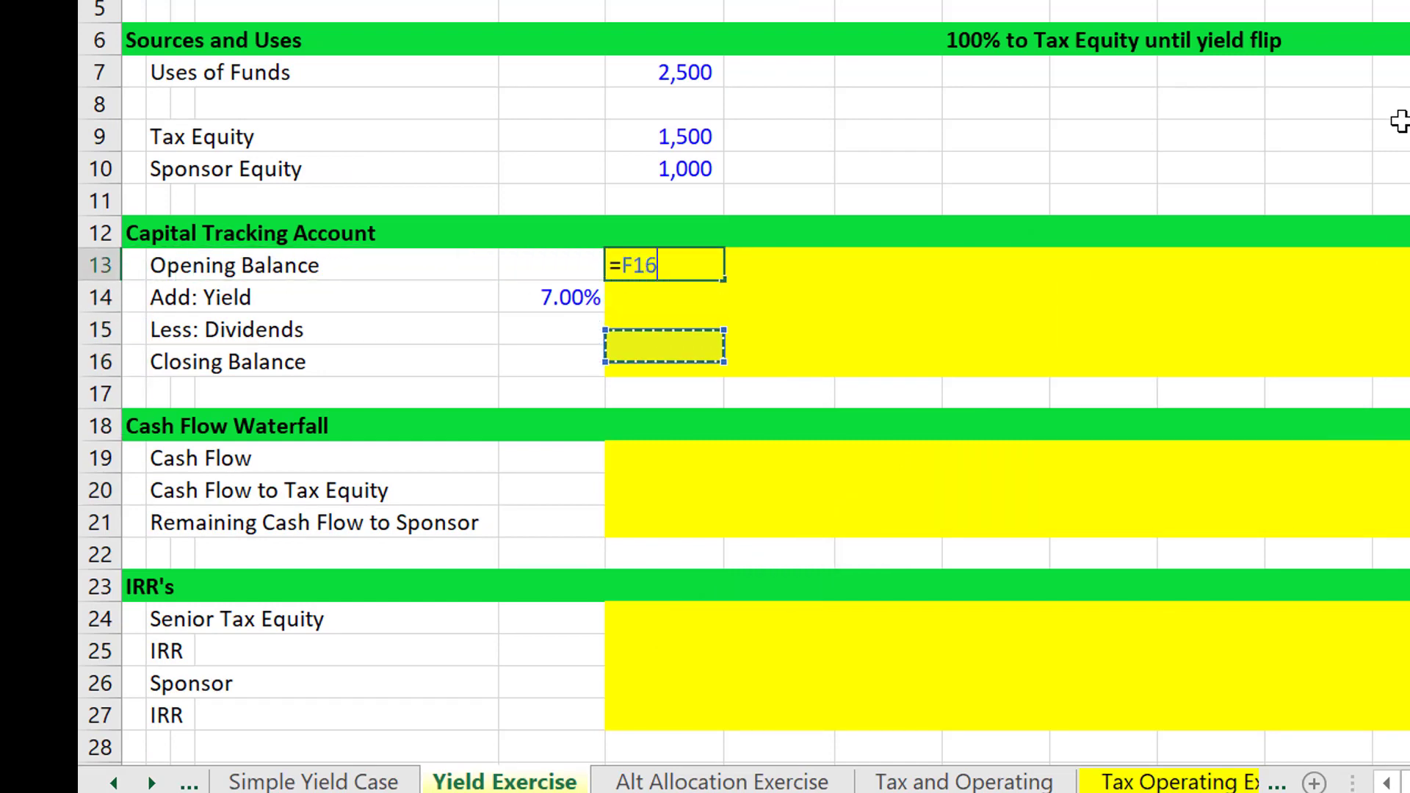
key("Down")
key("Up")
key("Left")
key("Left")
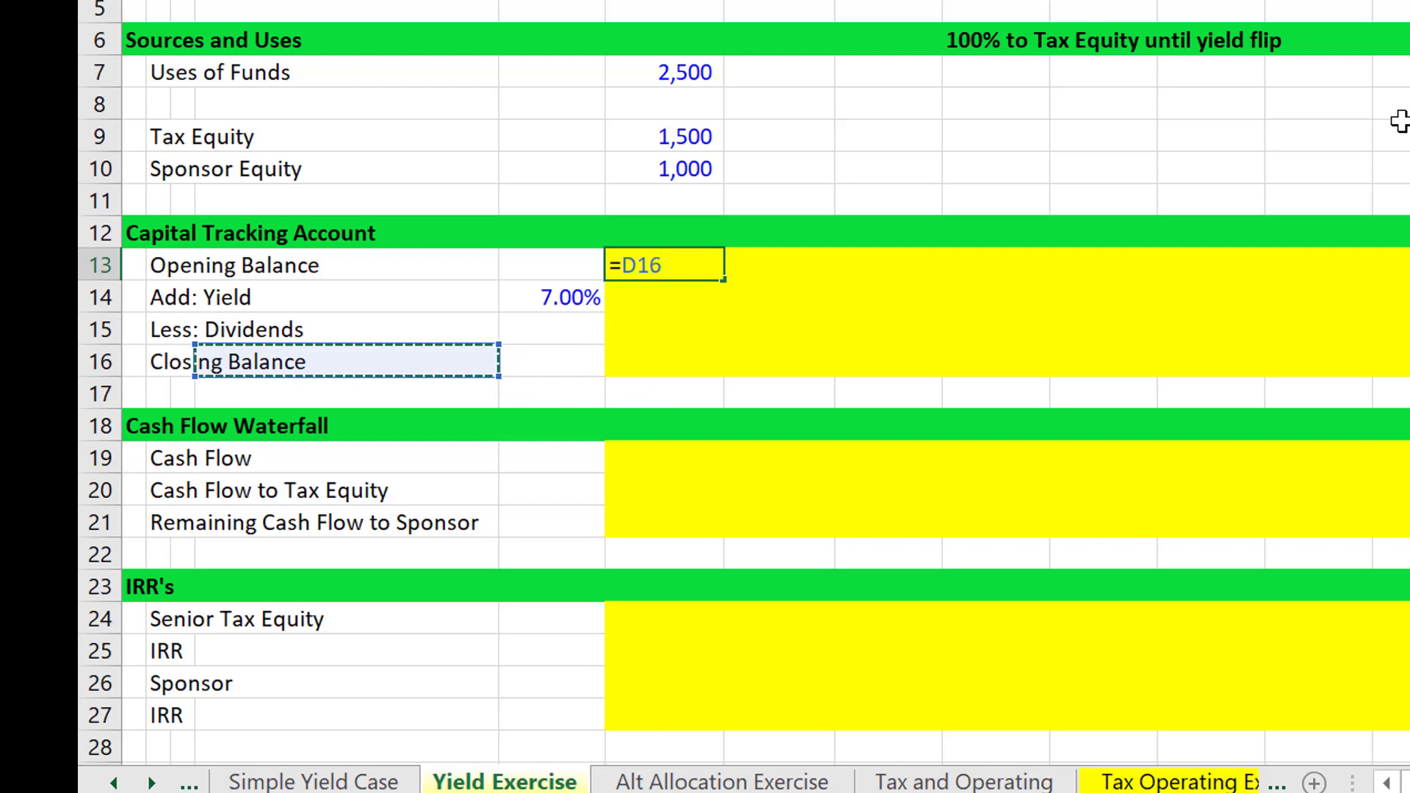
key("Tab")
- Freeze the panes at cell G5, keeping the rows through 4 and the columns through F in view
key("Down")
key("Left")
key("Left")
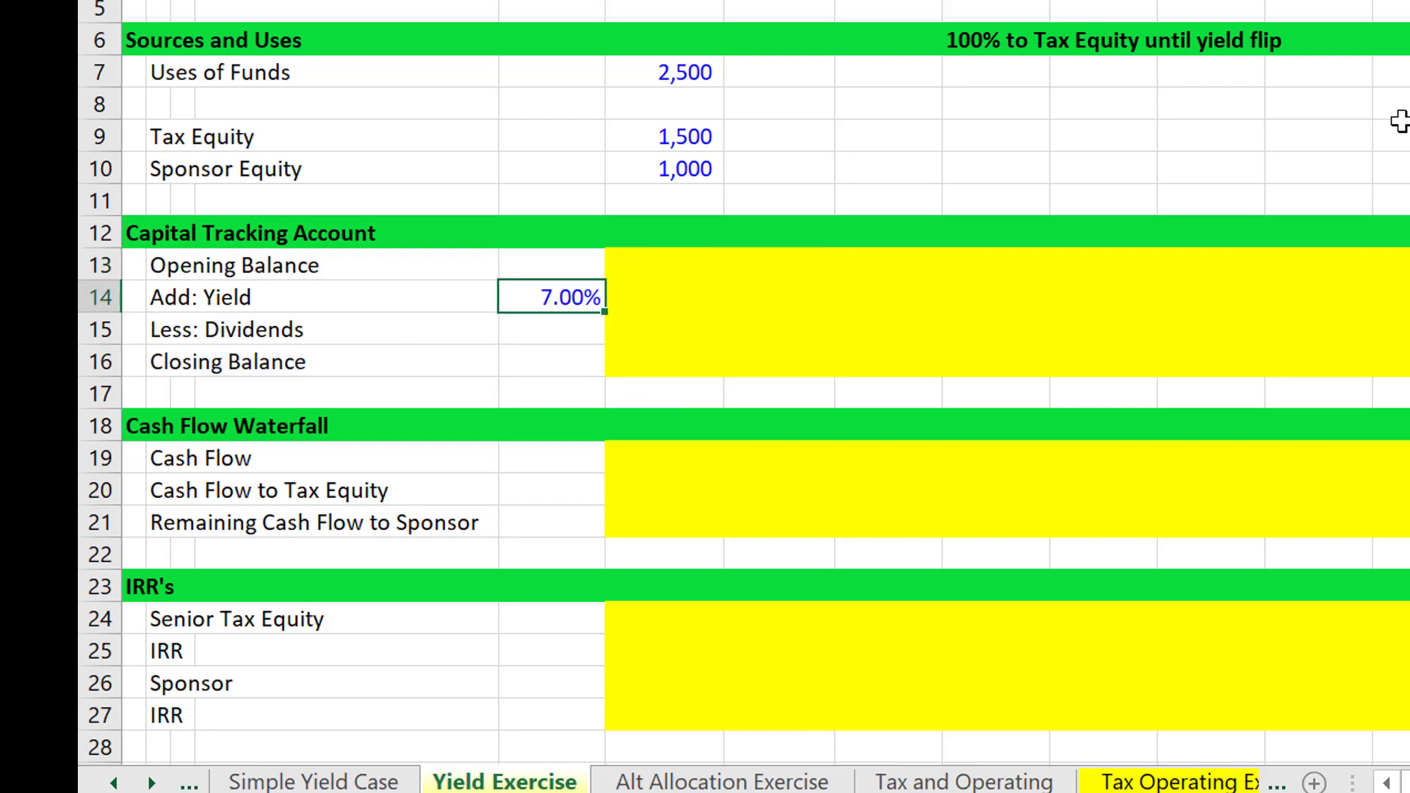
key("Up")
key("Up")
key("Up")
key("Up")
key("Up")
key("Up")
key("Up")
key("Up")
key("Up")
key("Up")
key("Up")
key("Up")
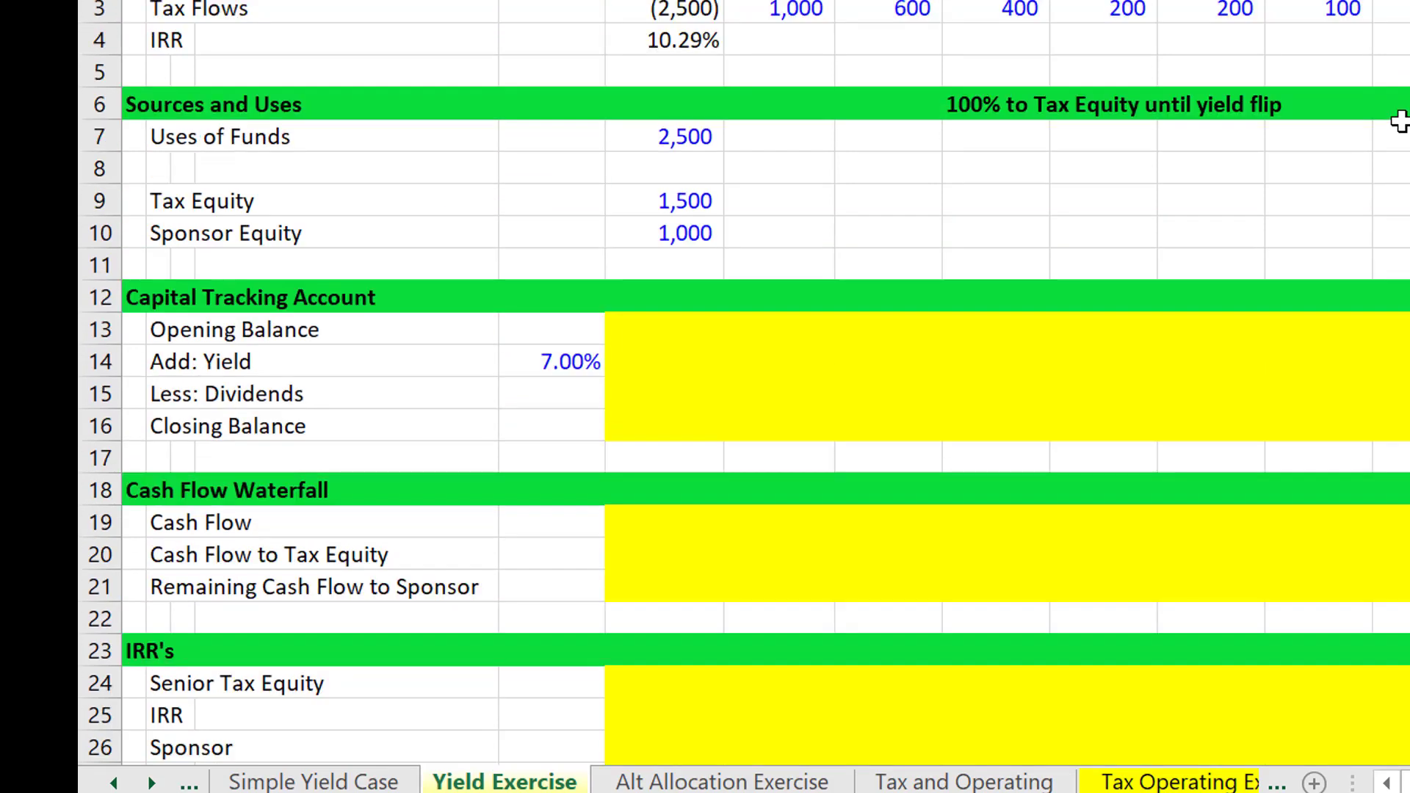
key("Down")
key("Down")
key("Down")
key("Right")
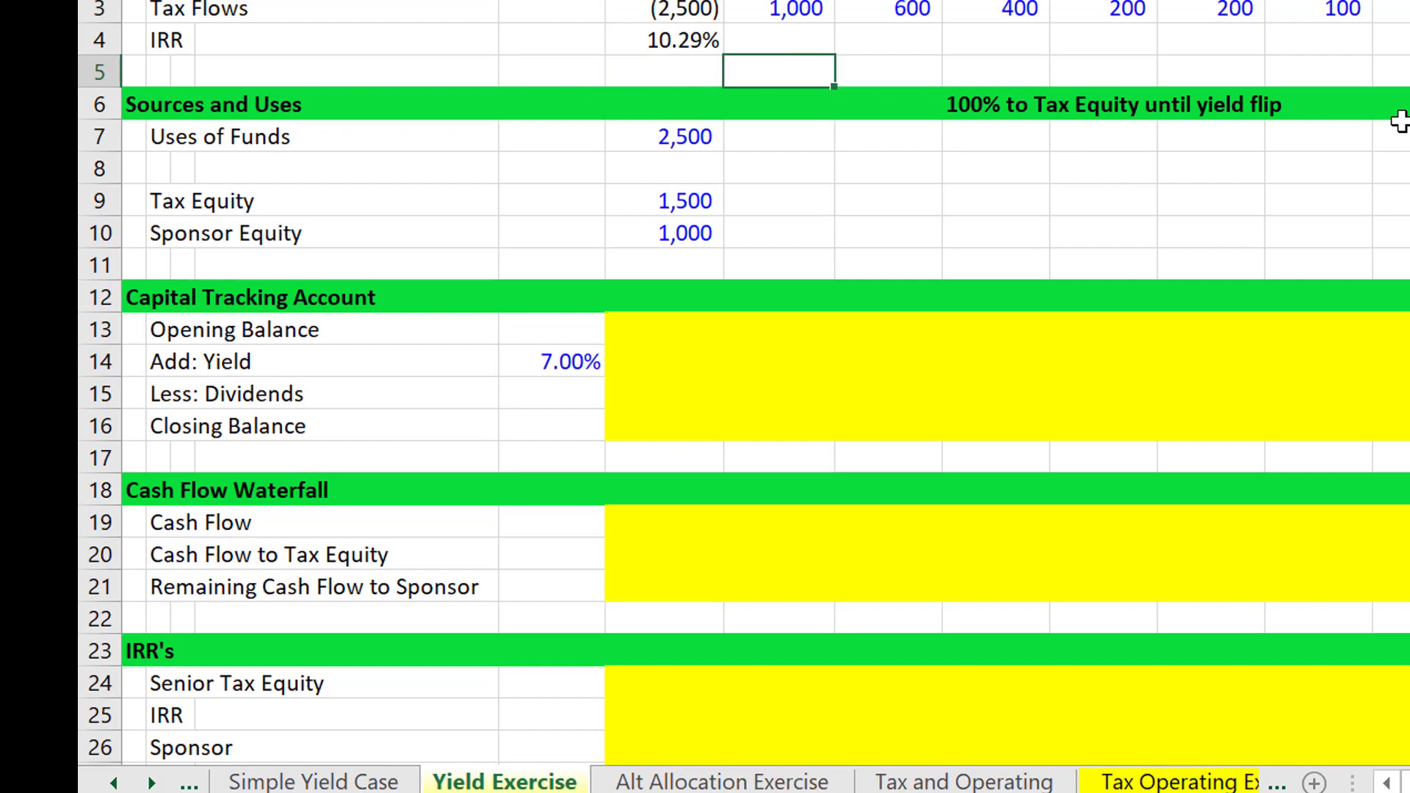
key("alt+w")
key("f")
key("f")
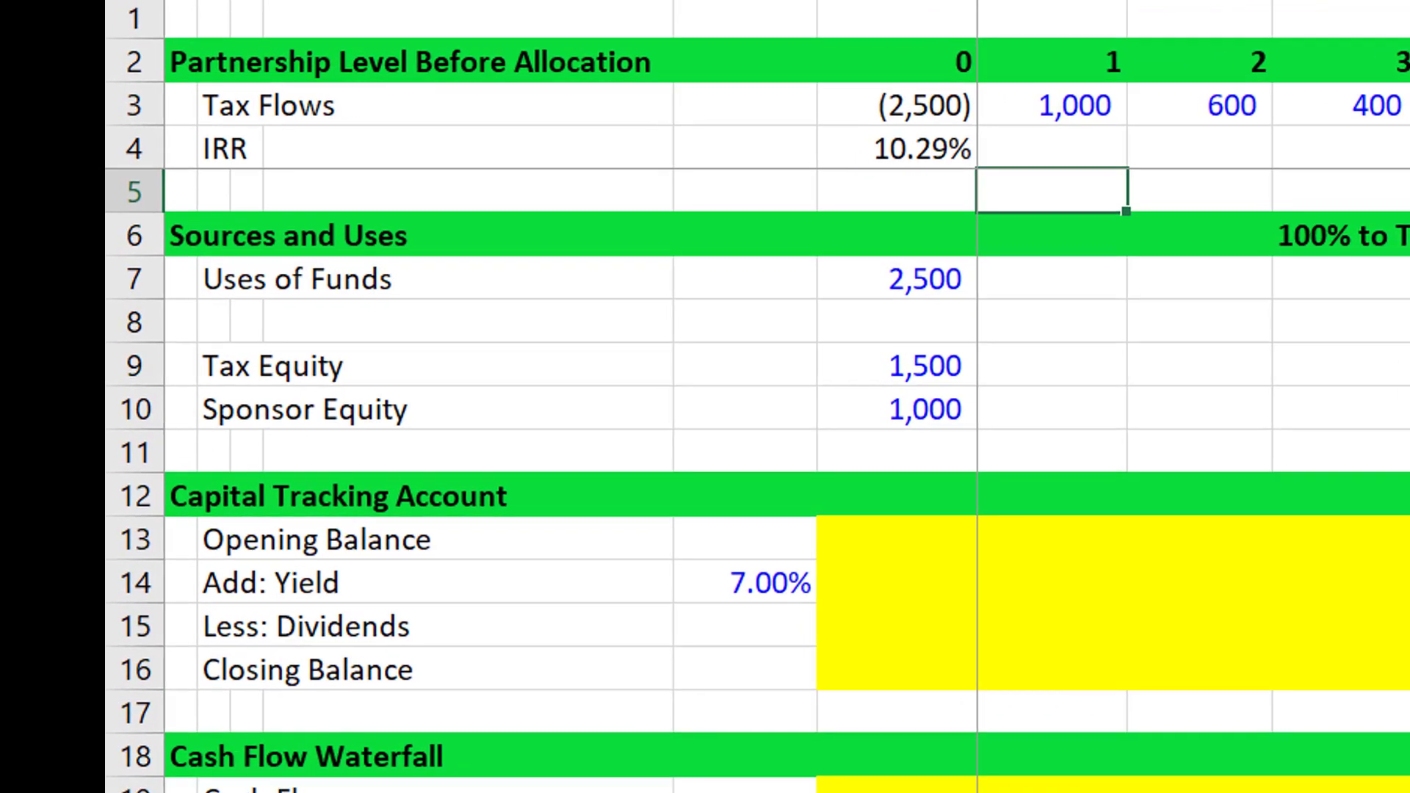
- Link the year 0 Closing Balance in F16 to the Tax Equity amount with =F9
key("Down")
key("Left")
key("Down")
key("Down")
key("Down")
key("Down")
key("Down")
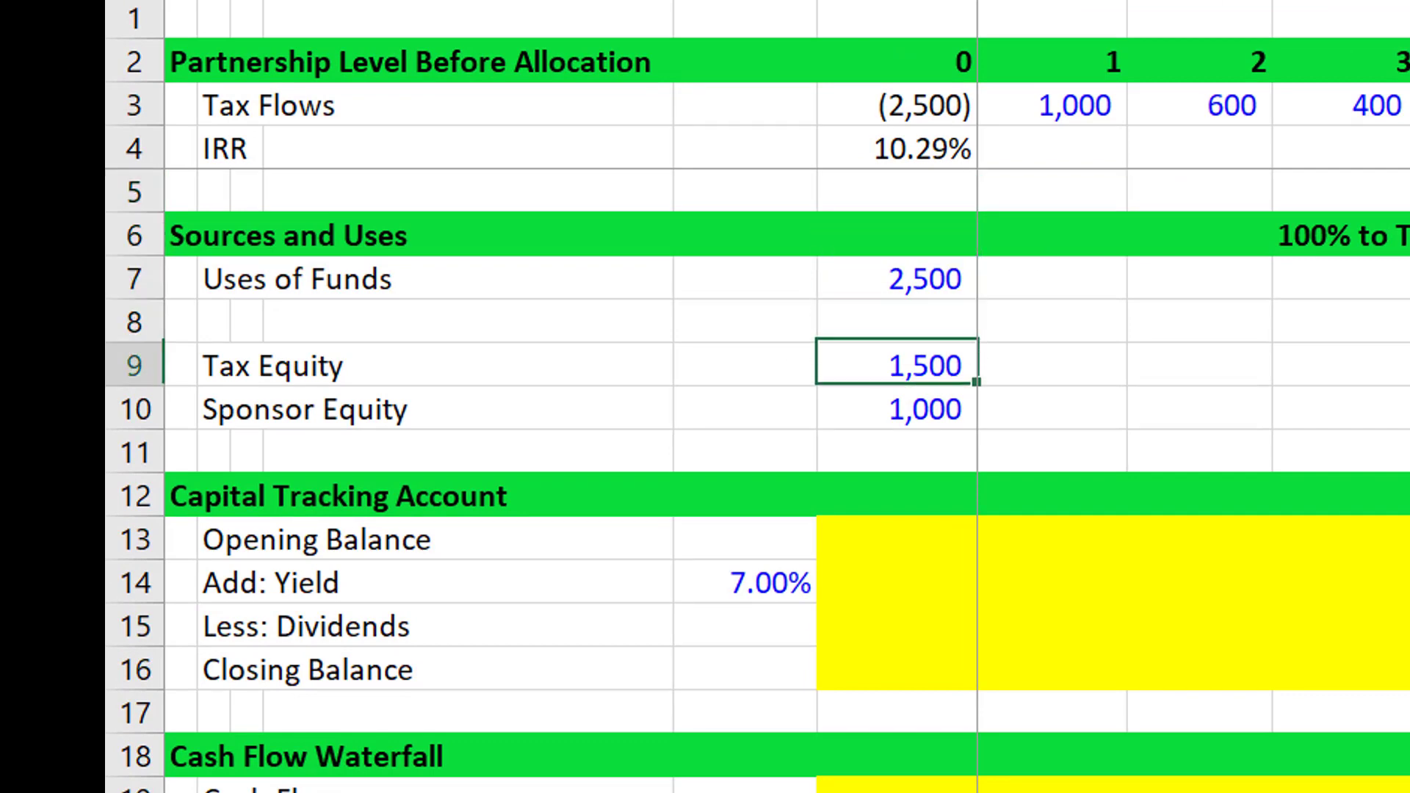
key("Down")
key("Down")
key("Down")
key("Down")
key("Down")
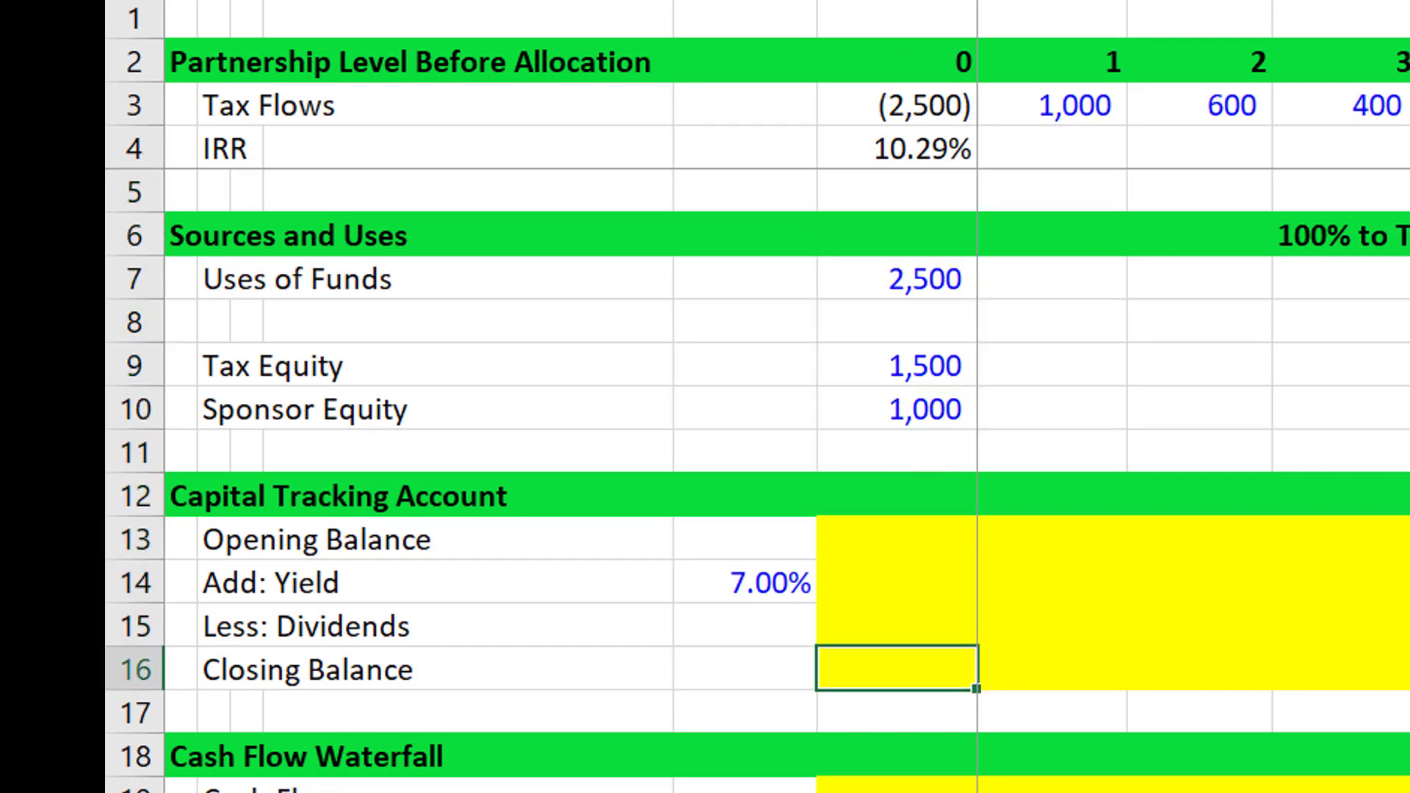
type("=")
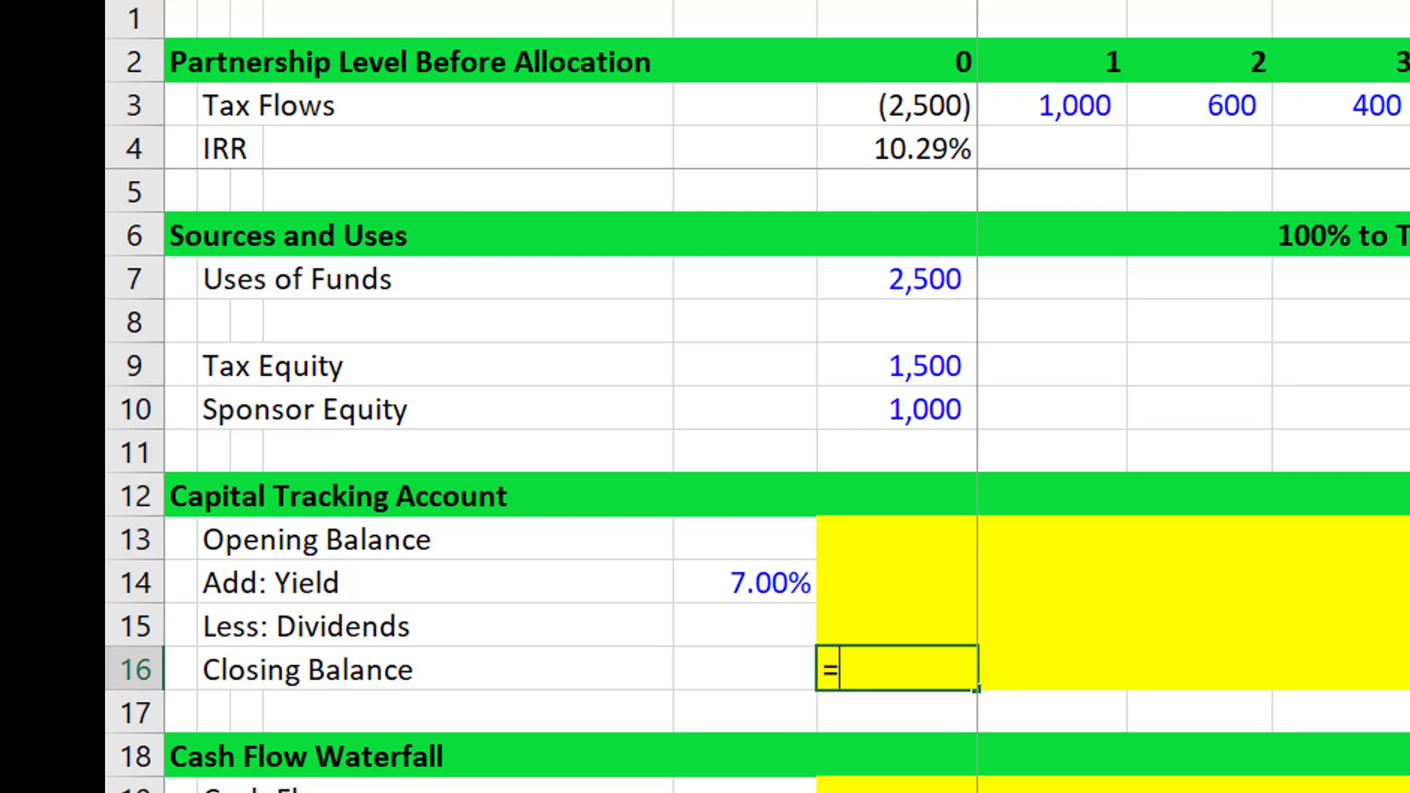
key("Up")
key("Up")
key("Up")
key("Up")
key("Up")
key("Up")
key("Up")
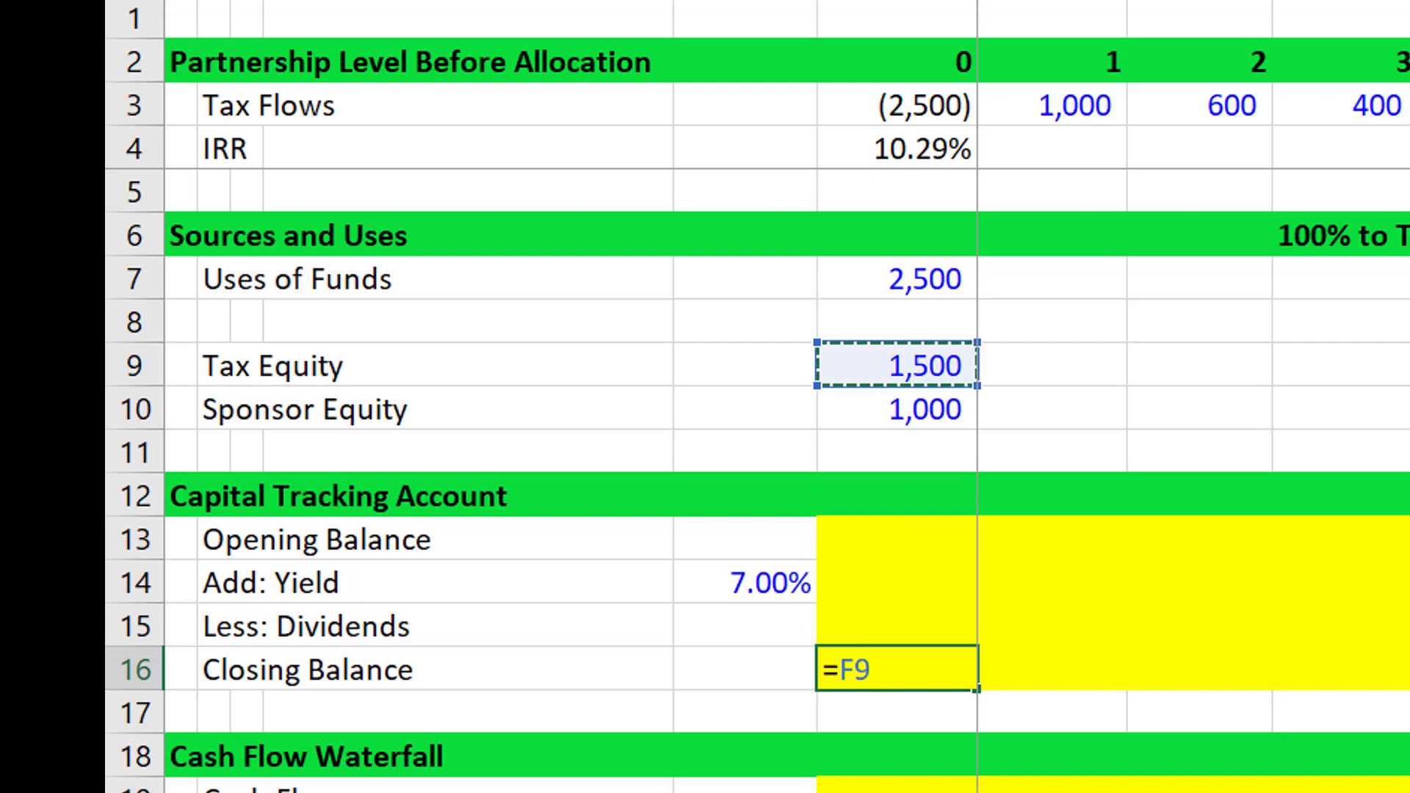
key("Return")
- Set the year 1 Opening Balance in G13 to the prior year's Closing Balance with =F16
key("Up")
key("Up")
key("Up")
key("Up")
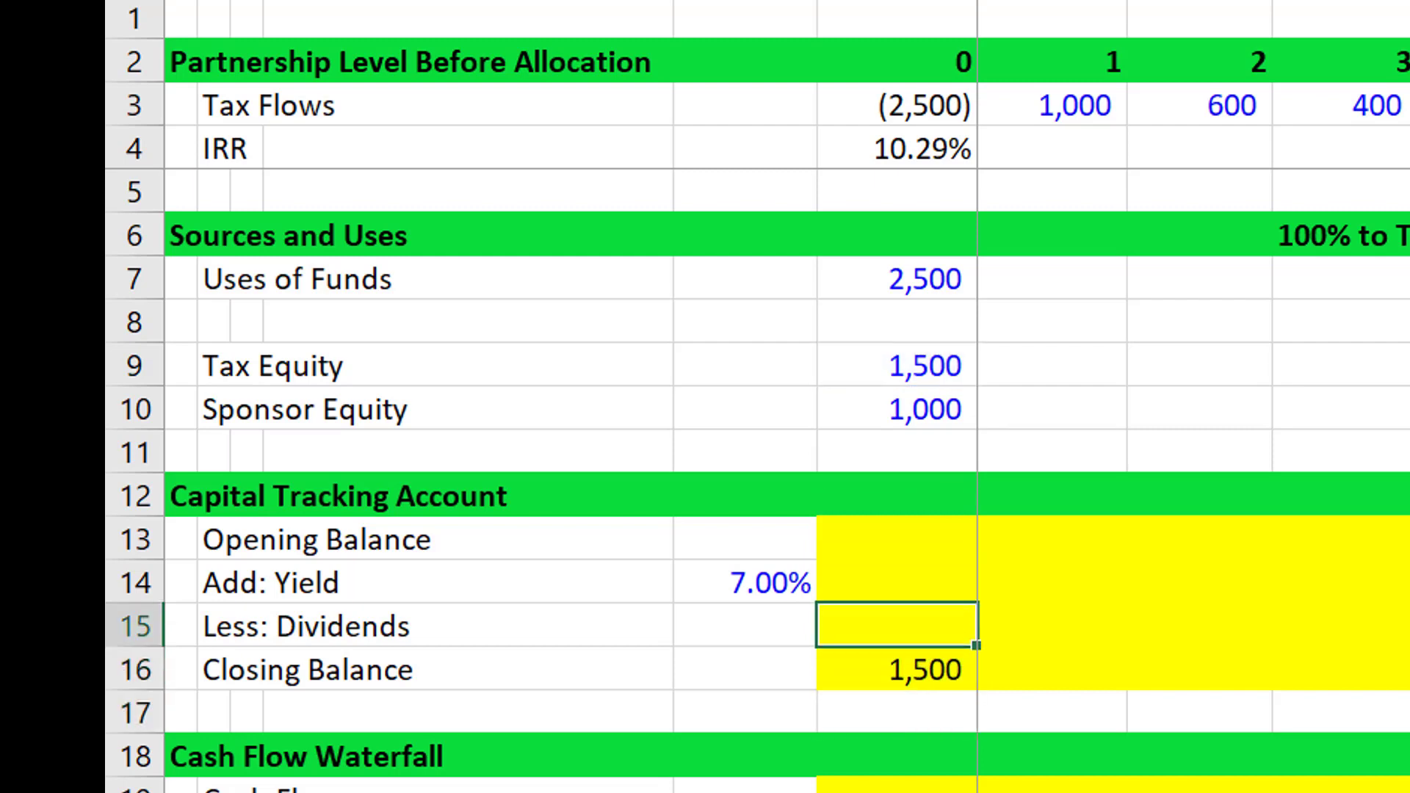
key("Right")
type("=")
key("Down")
key("Down")
key("Down")
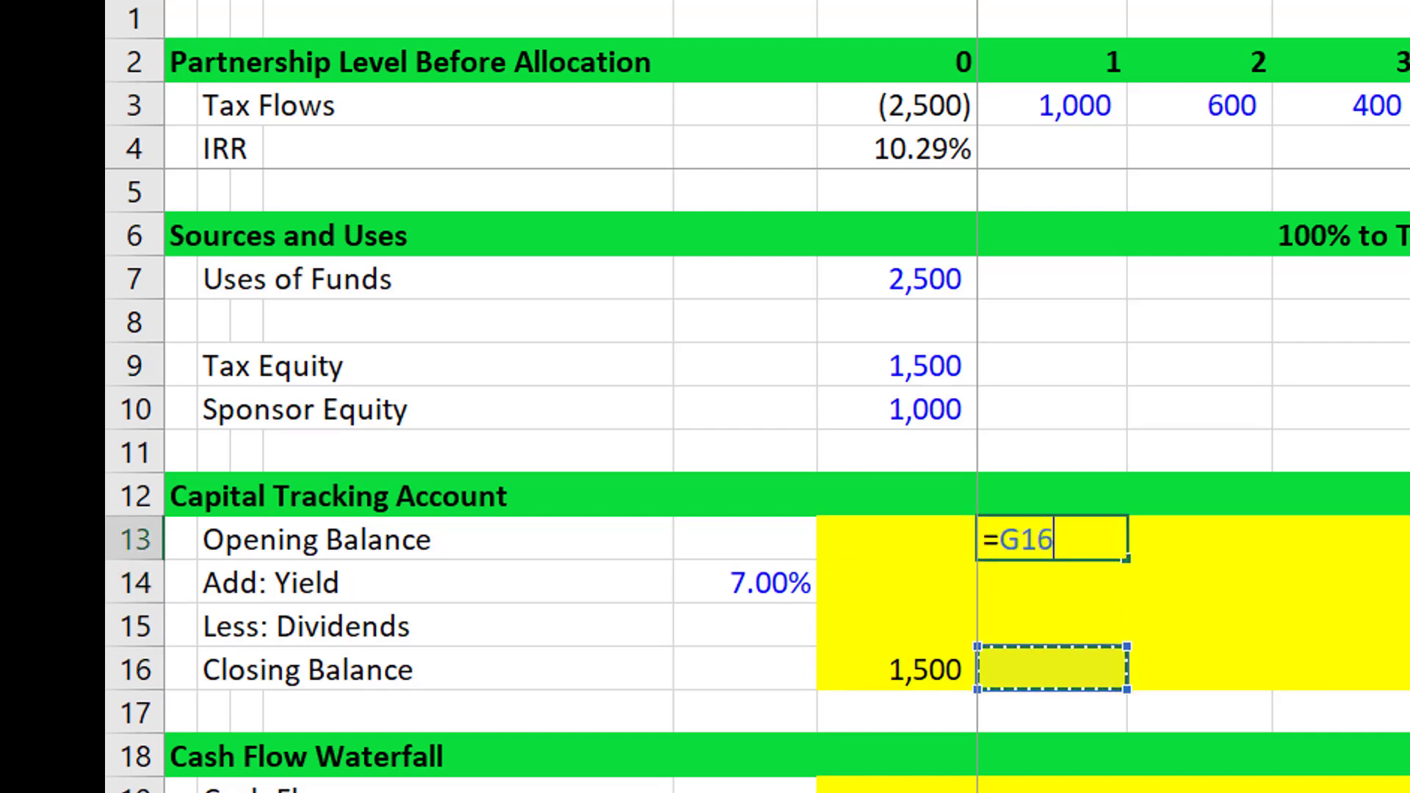
key("Left")
key("Return")
- Calculate the year 1 Add: Yield in G14 as =G13*$E$14, with the yield rate as an absolute reference
type("=")
key("Up")
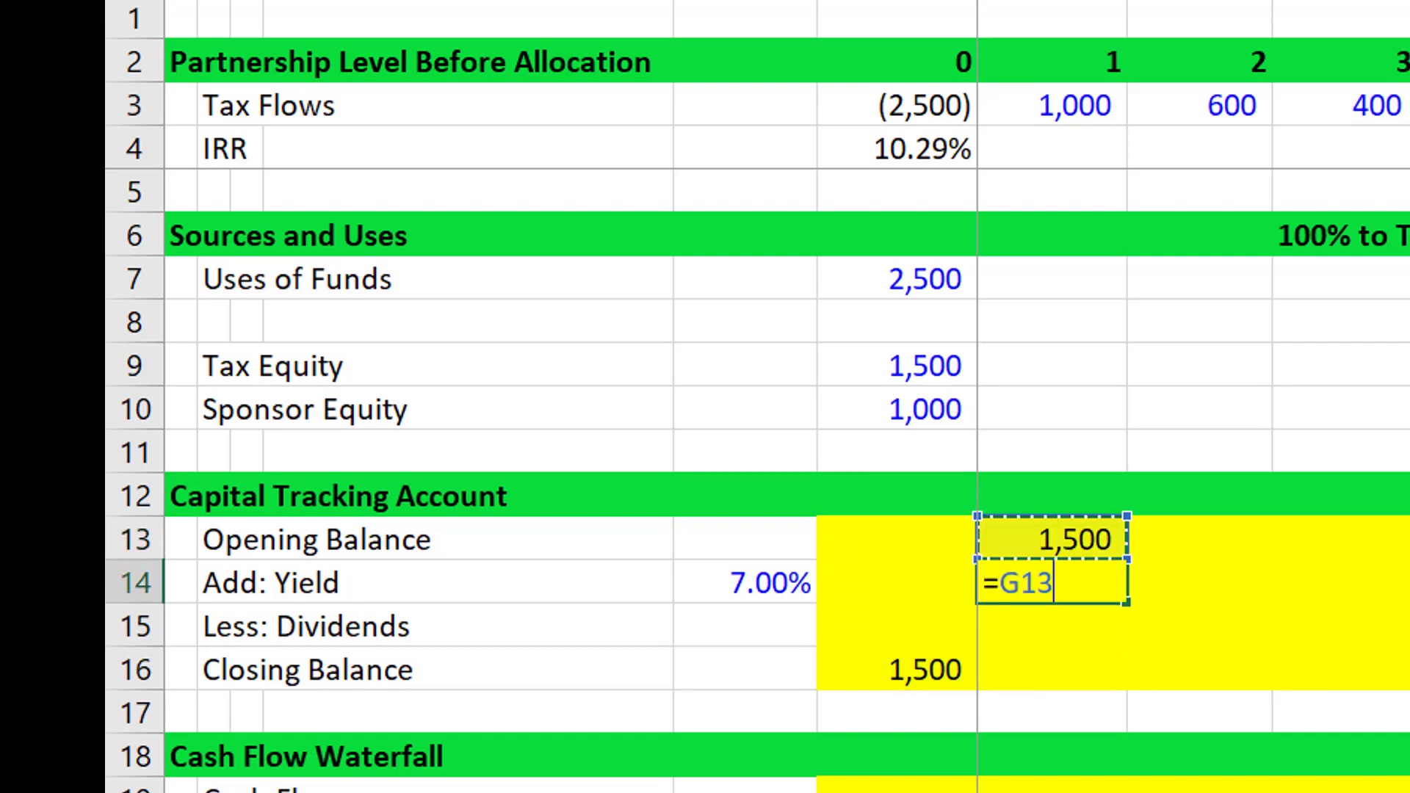
type("*")
key("Left")
key("Left")
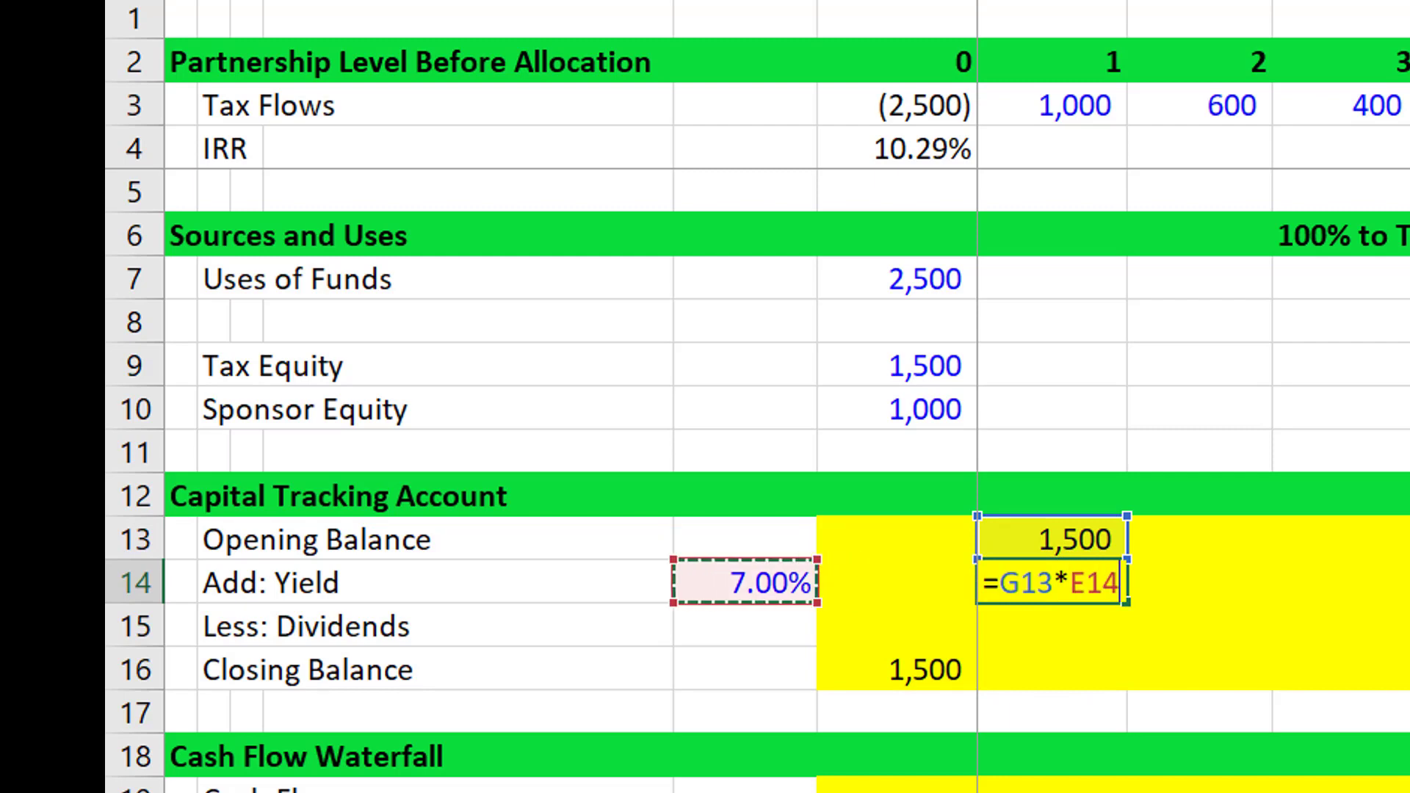
key("F4")
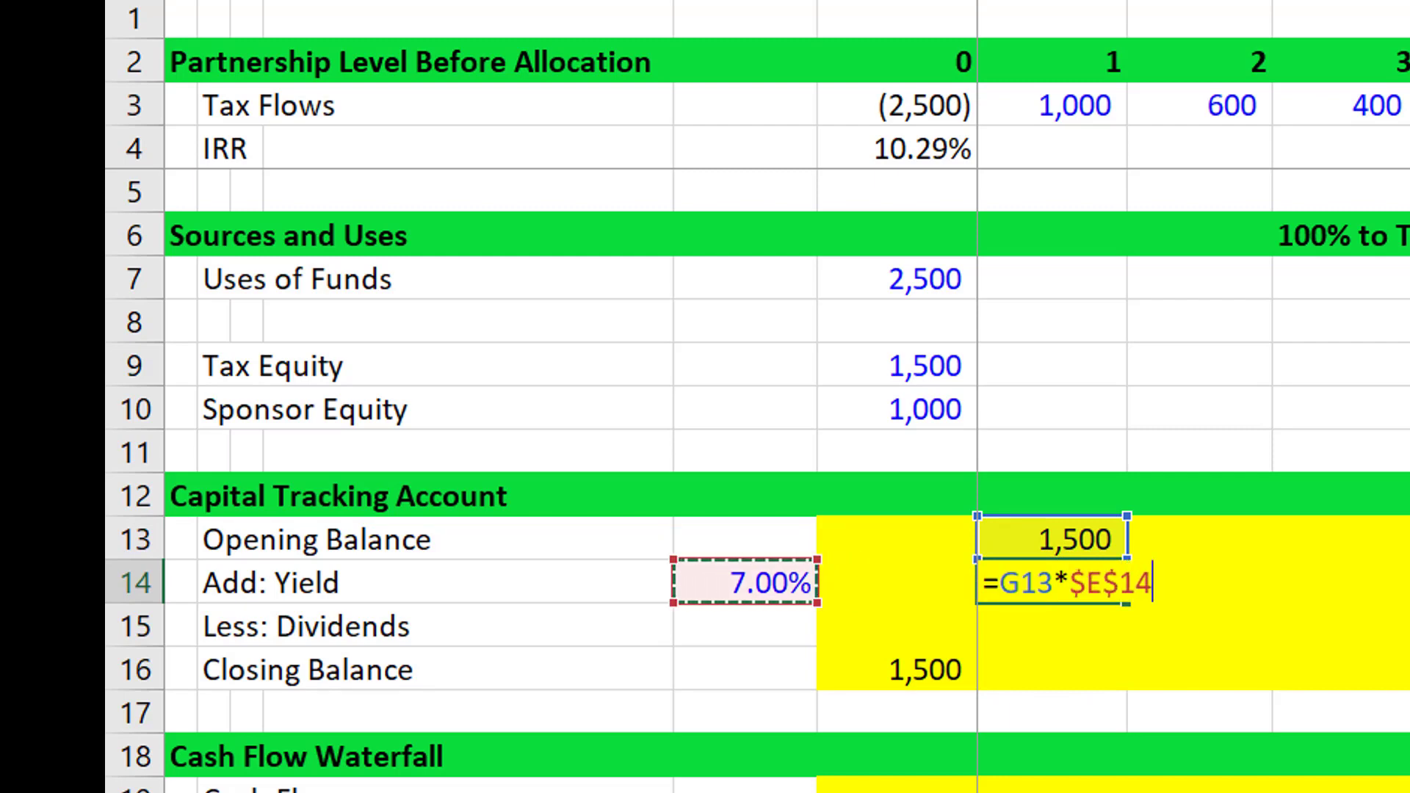
key("Return")
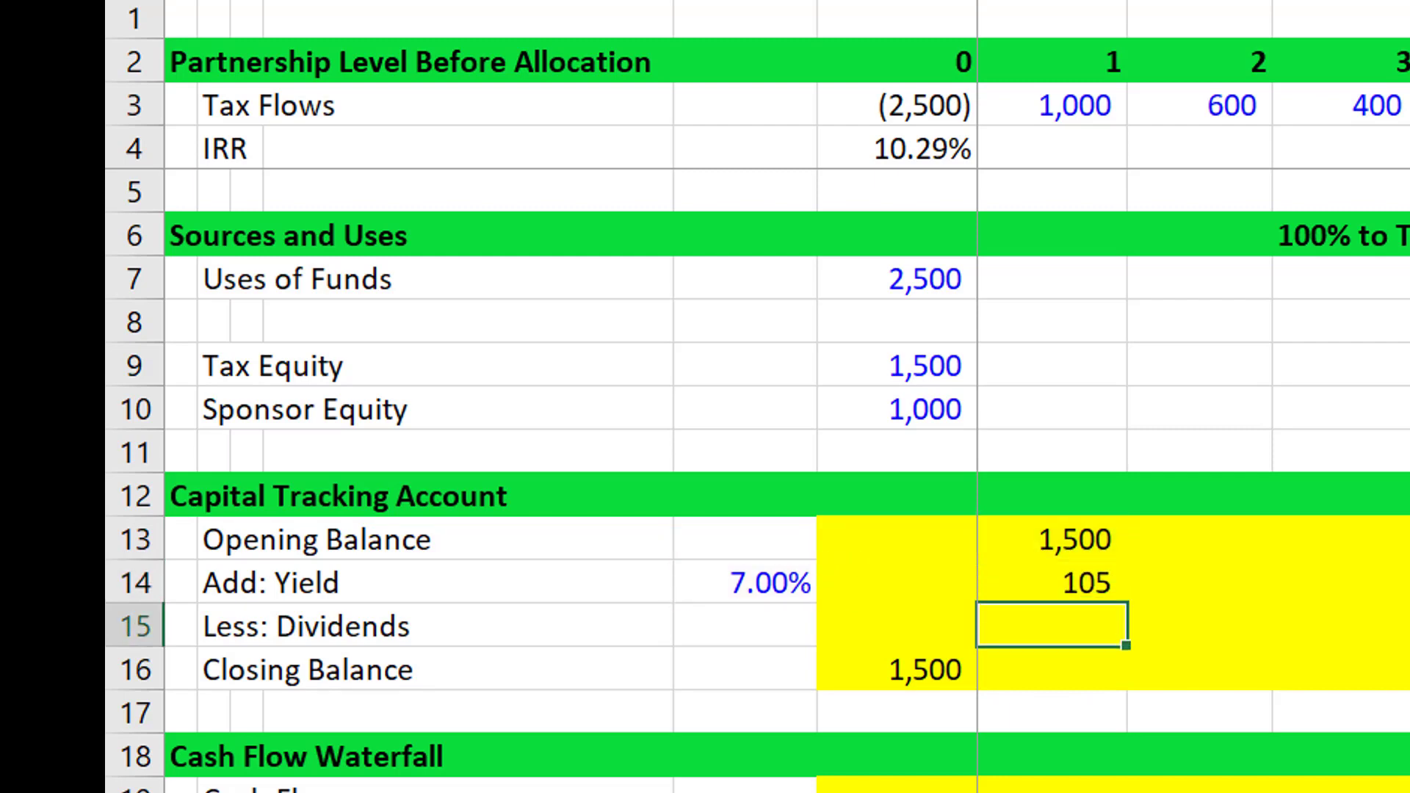
- Link the year 1 Less: Dividends in G15 to Cash Flow to Tax Equity with =G20
type("=")
key("Down")
key("Down")
key("Down")
key("Down")
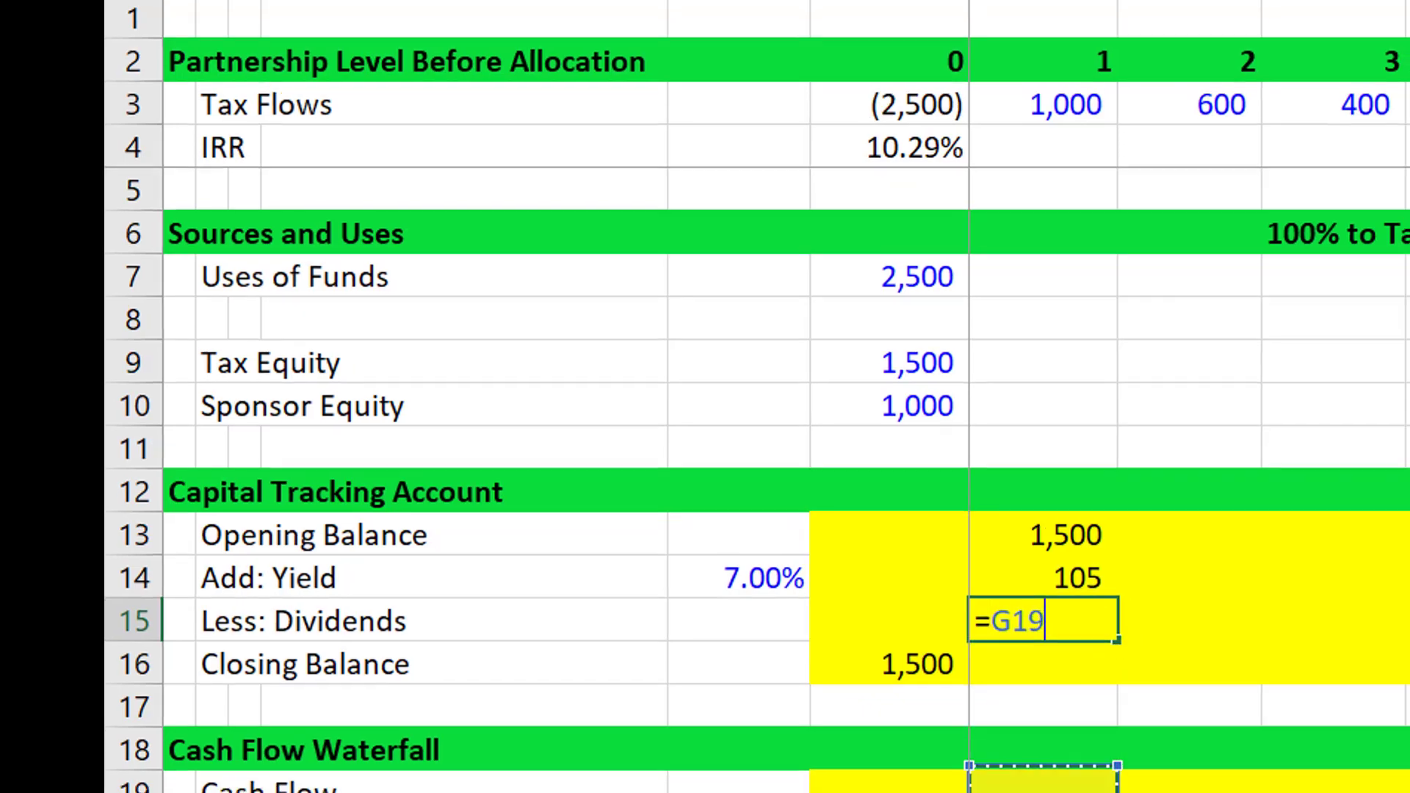
key("Down")
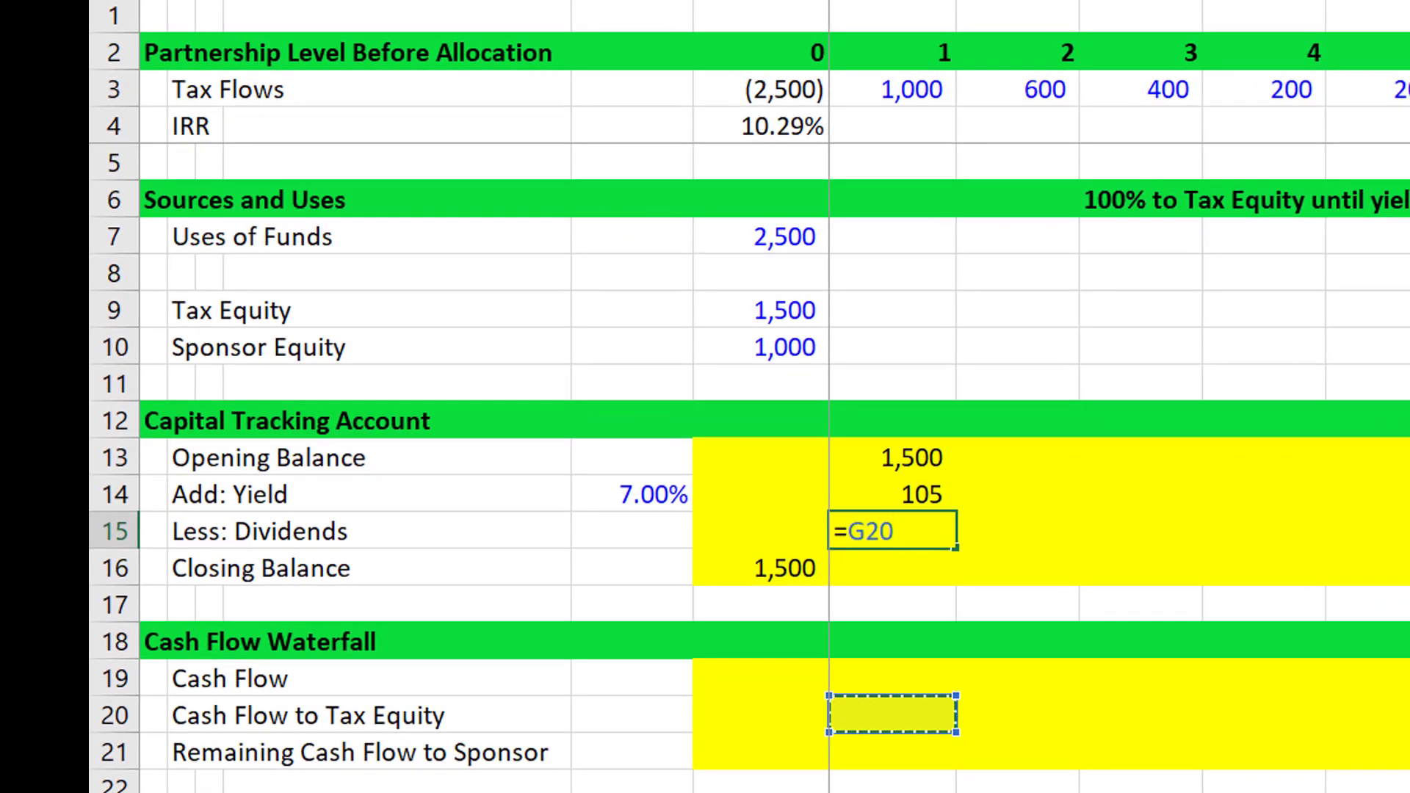
key("Return")
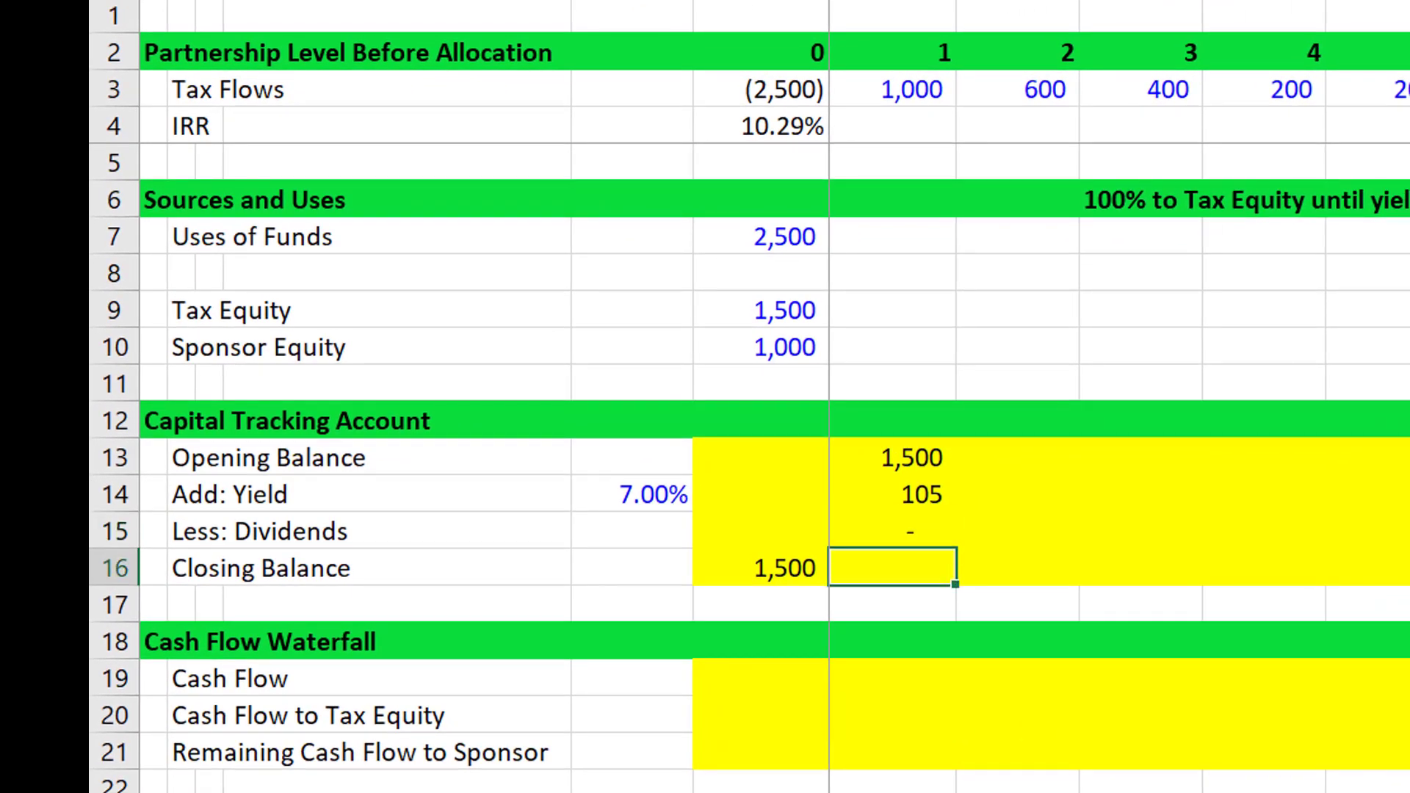
- Calculate the year 1 Closing Balance in G16 as opening balance plus yield less dividends, =G13+G14-G15
type("=")
key("Up")
key("Up")
key("Up")
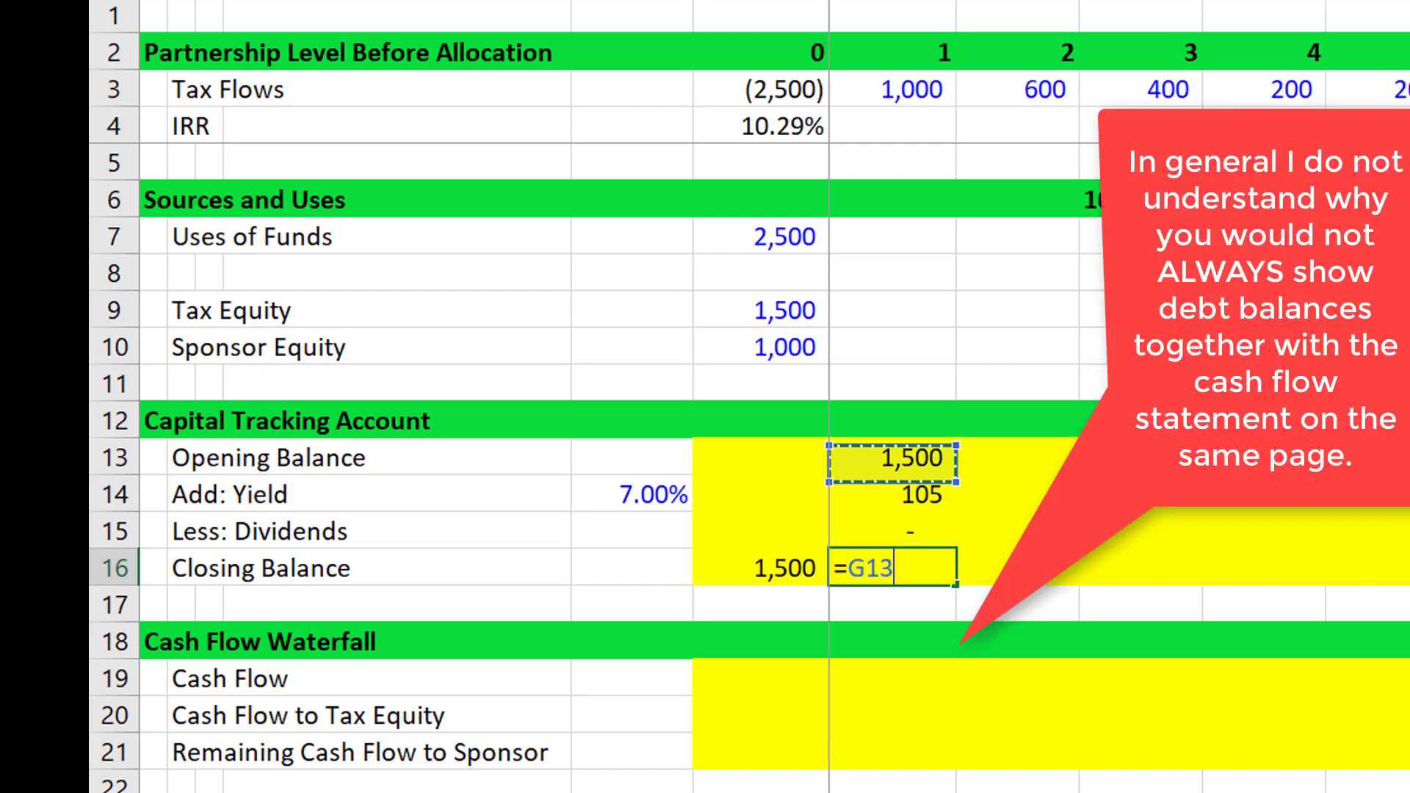
type("+")
key("Up")
key("Up")
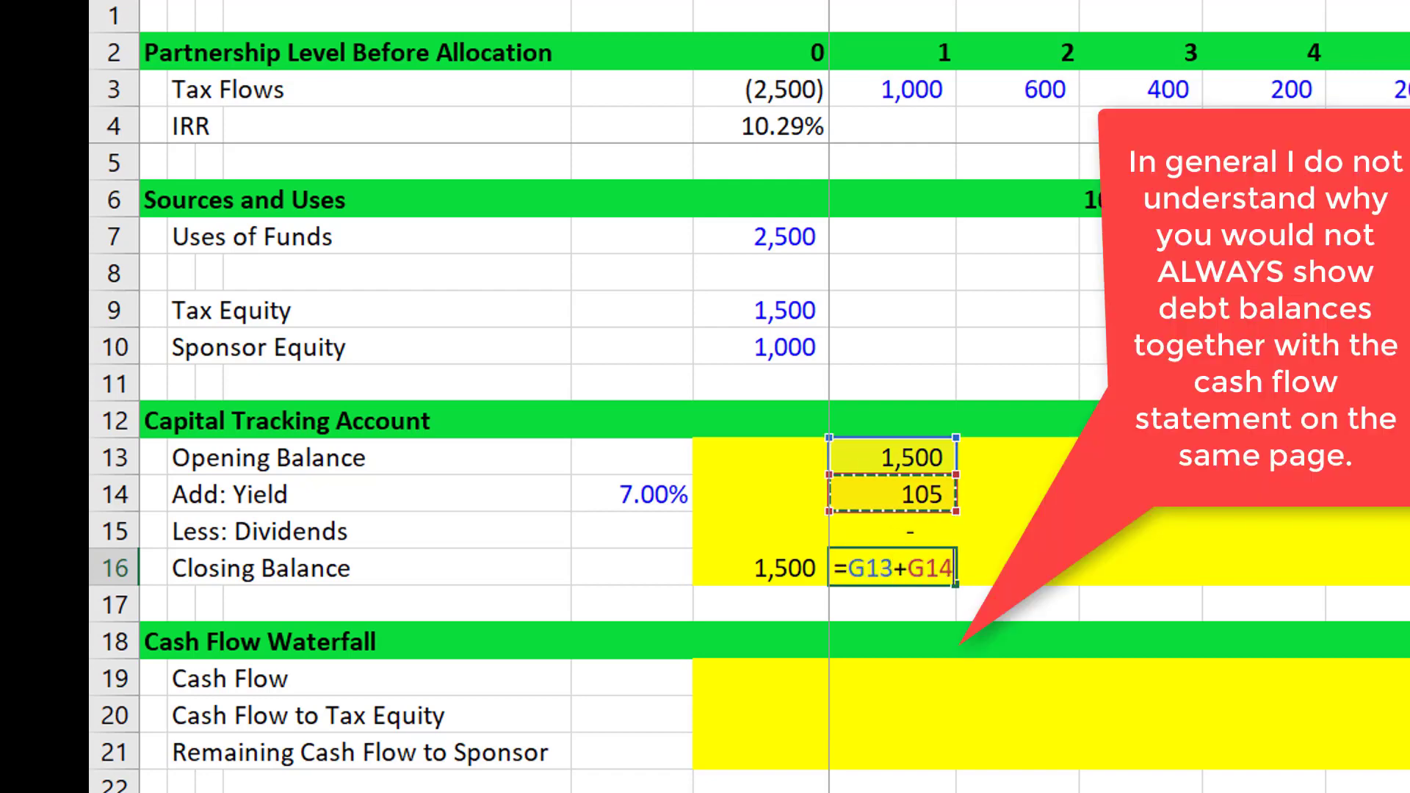
type("-")
key("Up")
key("Return")
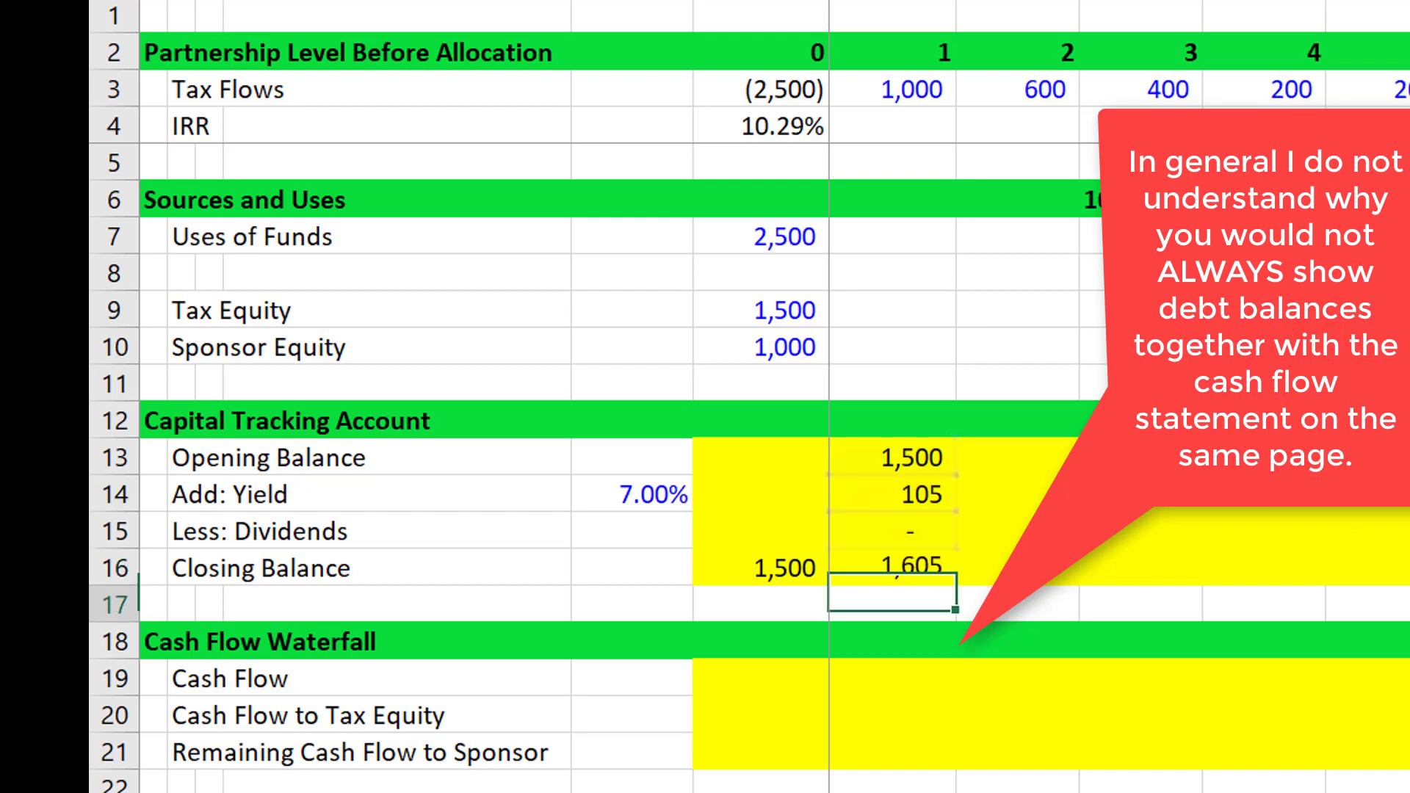
- Link the year 1 Cash Flow in G19 of the Cash Flow Waterfall to the Tax Flows row with =G3
key("Return")
key("Down")
type("=")
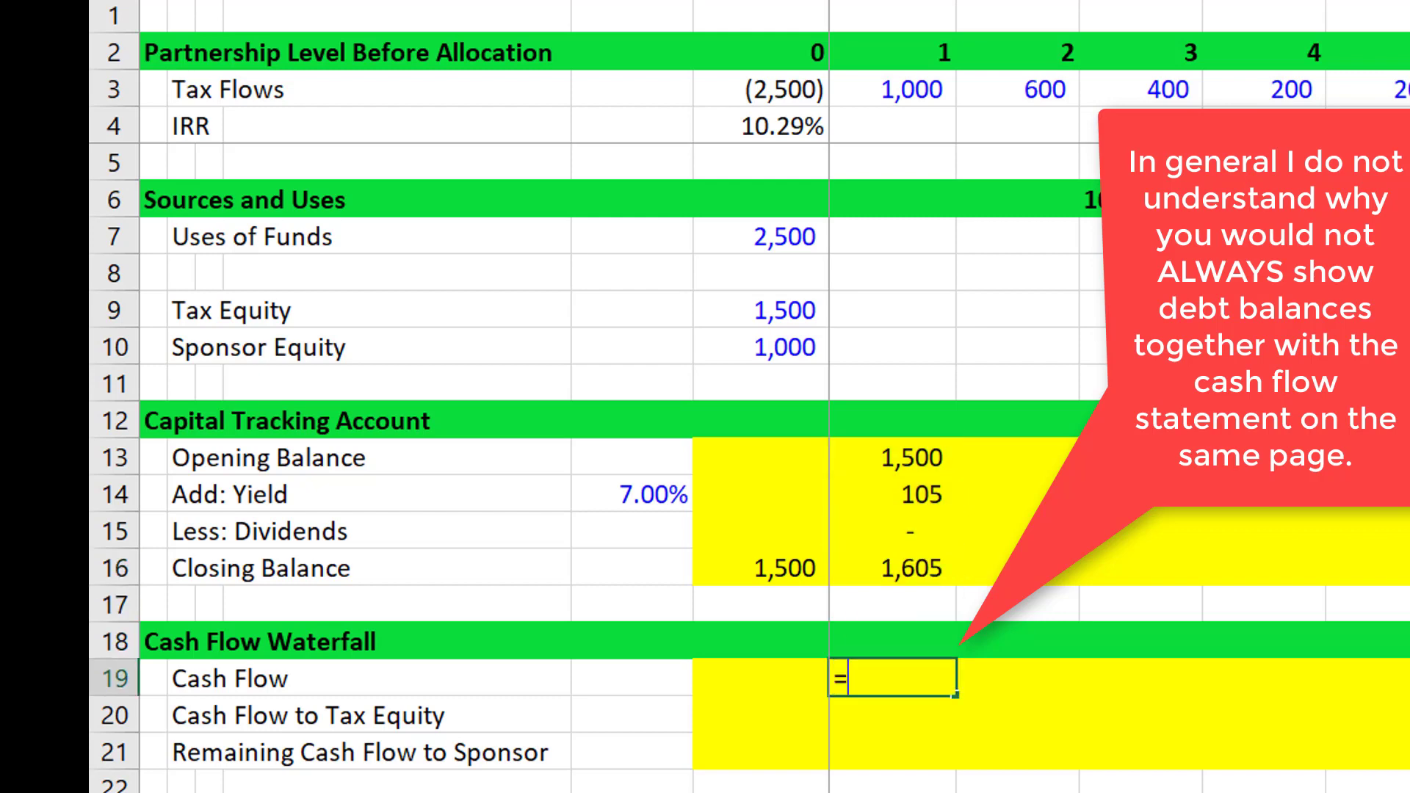
key("Up")
key("Up")
key("Up")
key("Up")
key("Up")
key("Up")
key("Up")
key("Up")
key("Up")
key("Up")
key("Up")
key("Up")
key("Up")
key("Up")
key("Up")
key("Up")
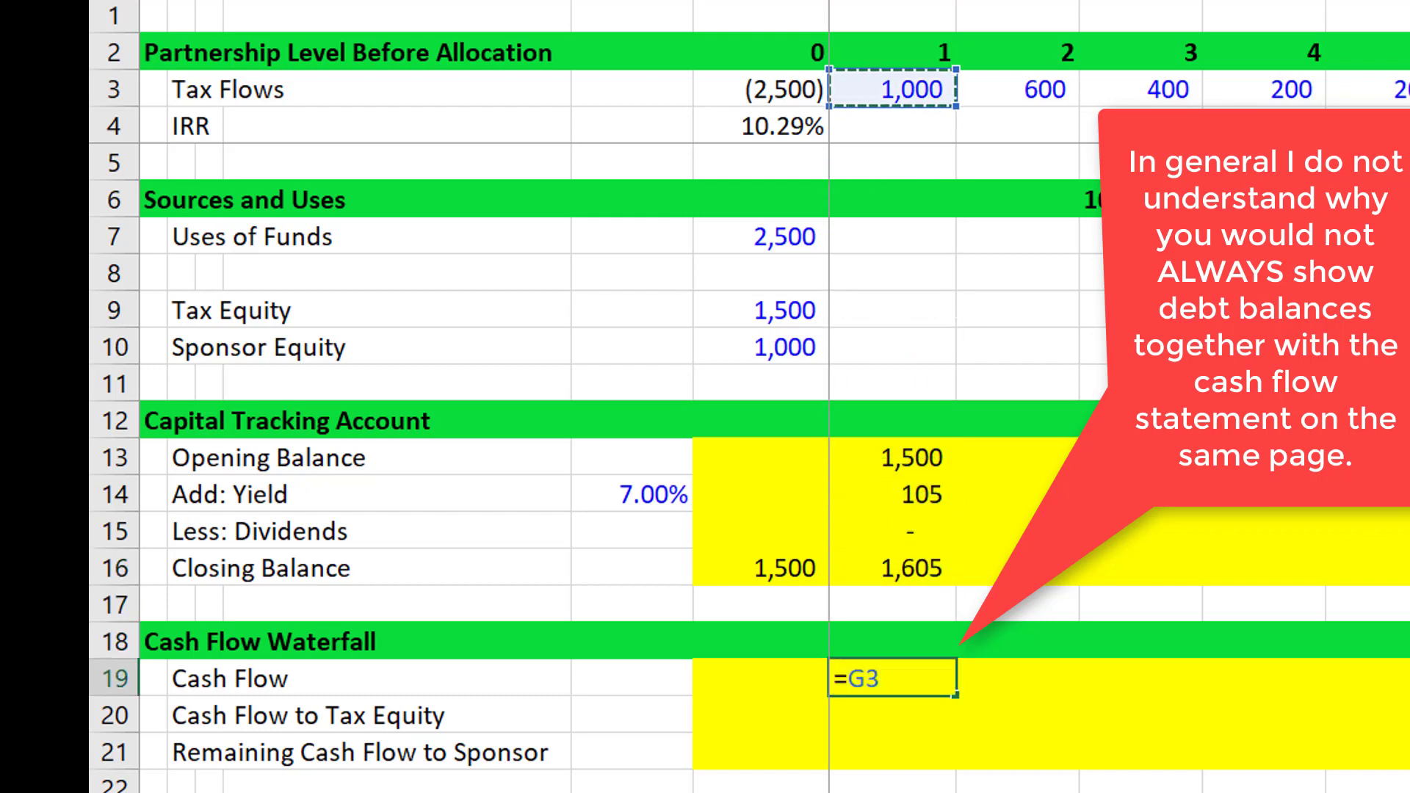
key("Return")
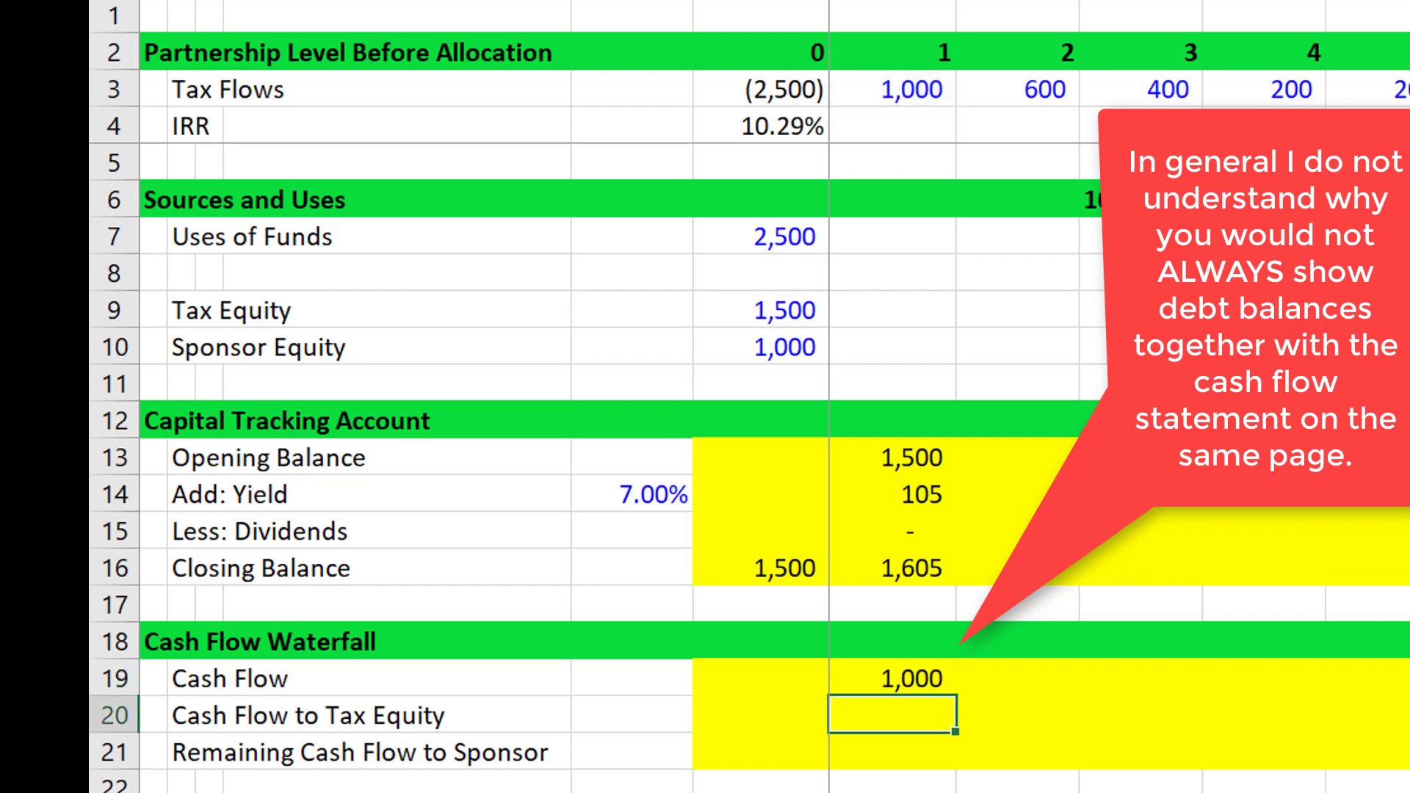
- Calculate the year 1 Cash Flow to Tax Equity in G20 as the lesser of cash flow and balance plus yield, =MIN(G19,G13+G14)
type("=mn")
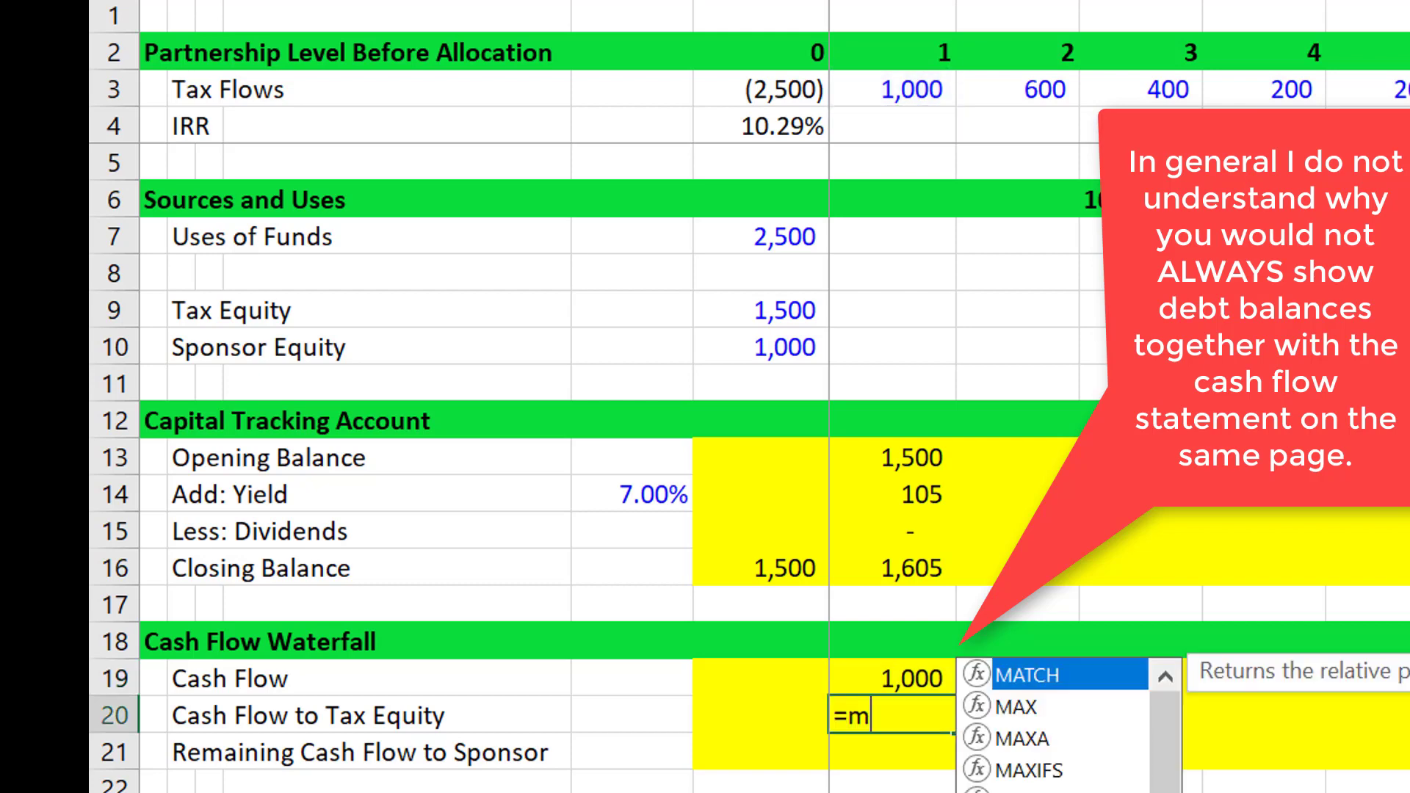
key("BackSpace")
key("BackSpace")
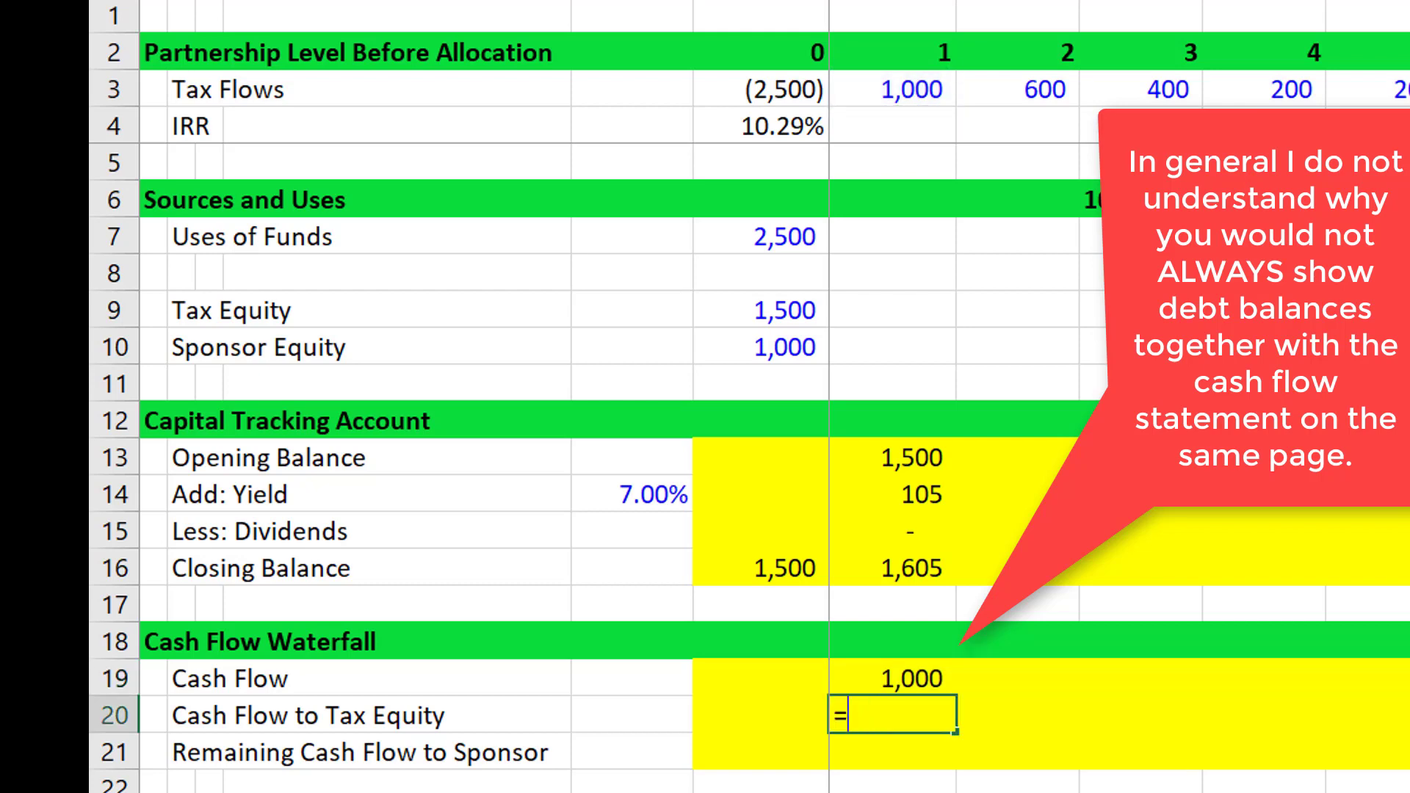
type("min(")
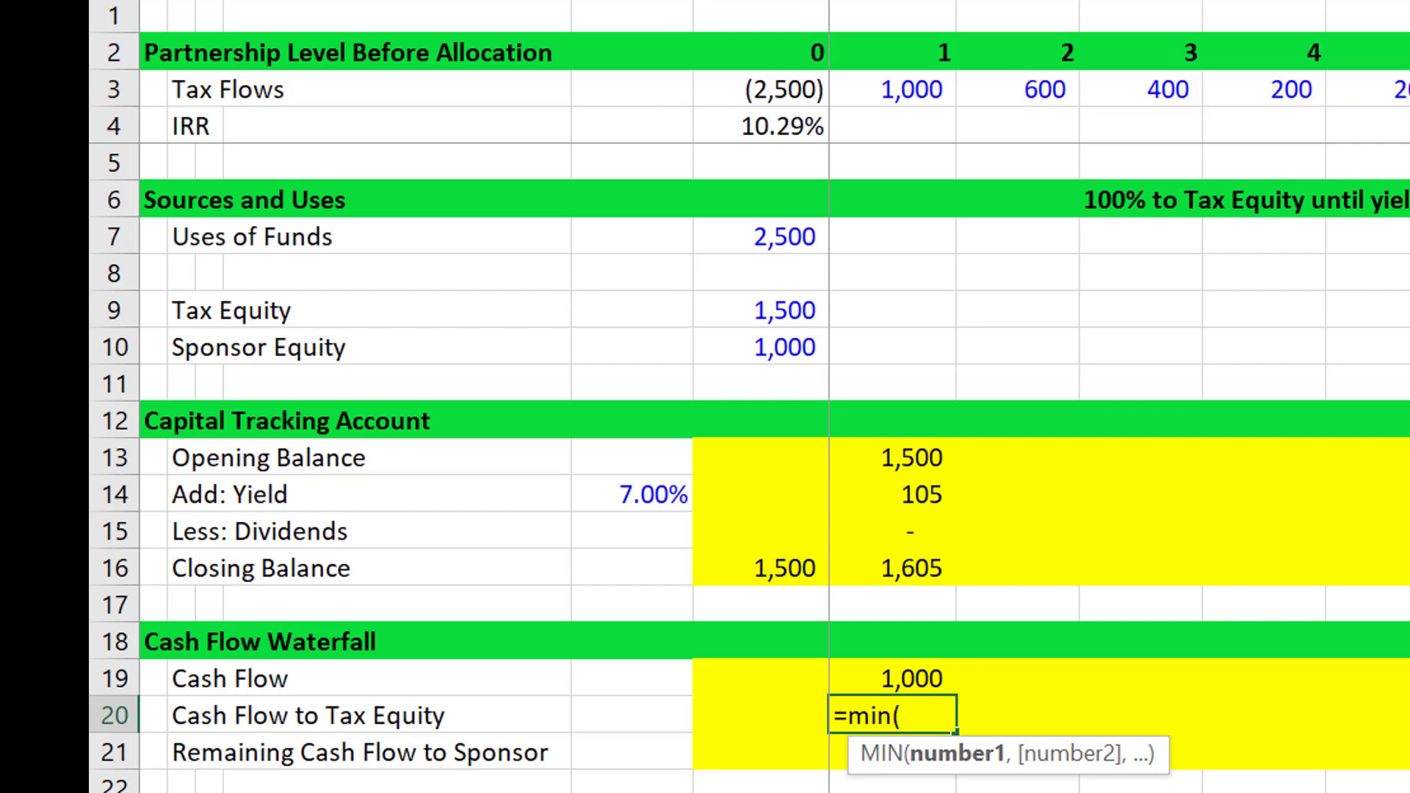
key("Up")
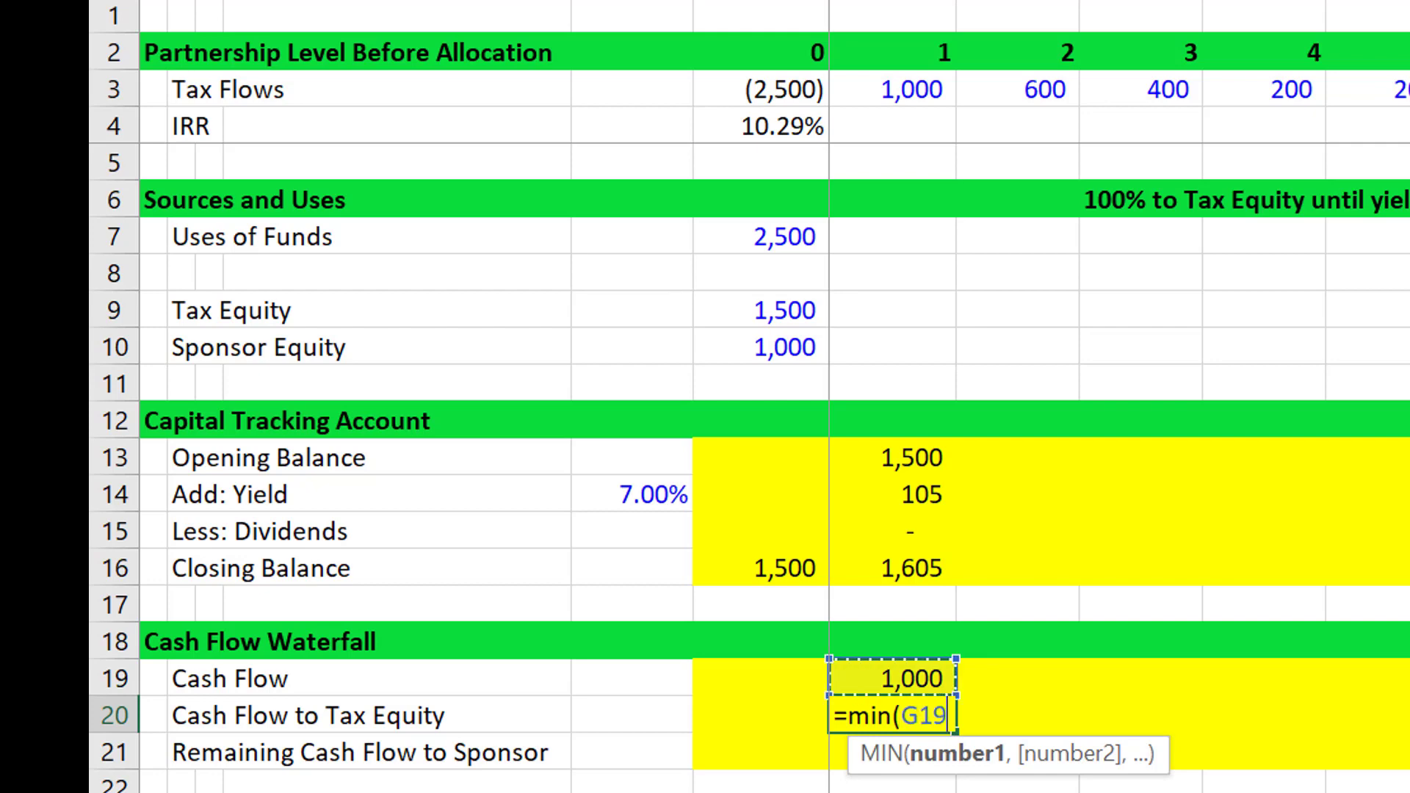
type(",")
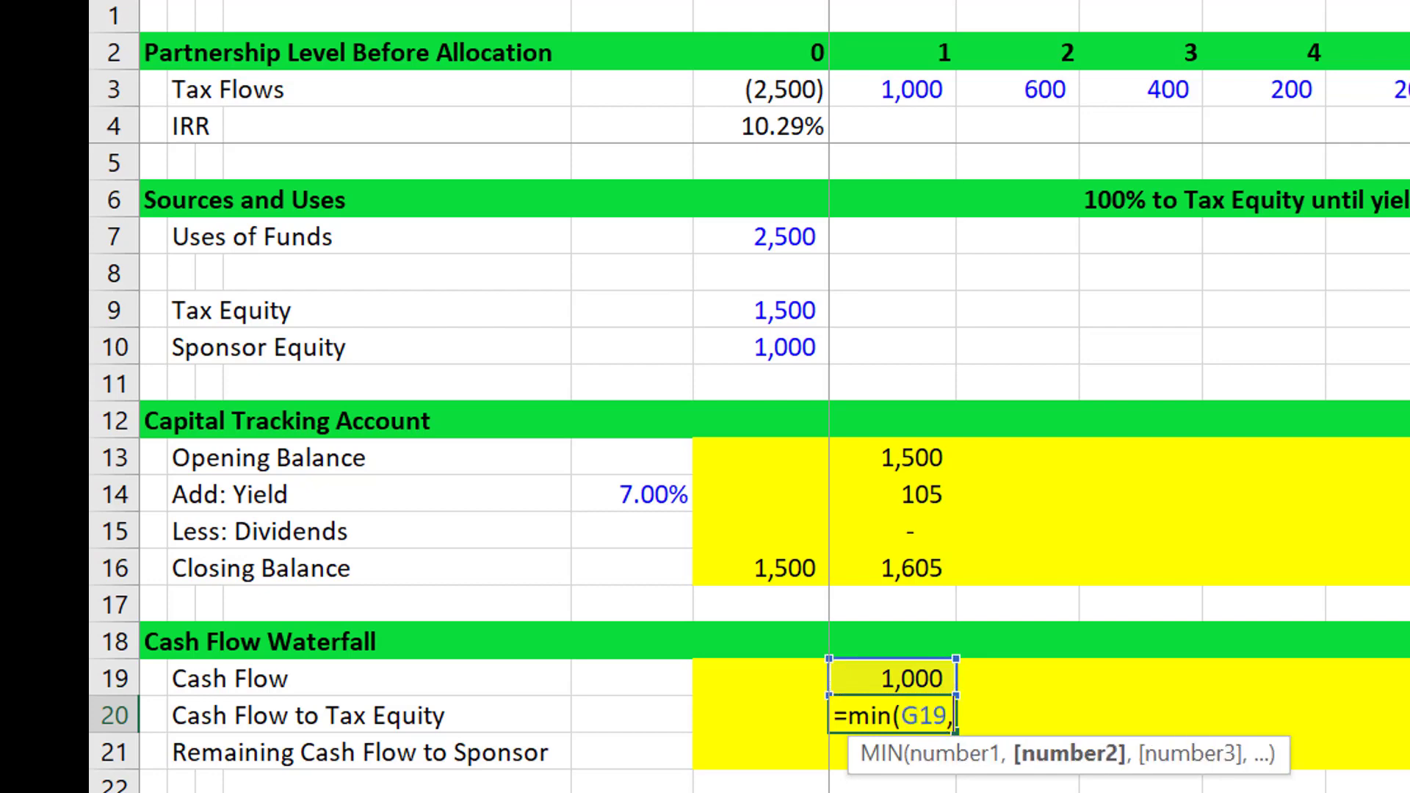
key("Up")
key("Up")
key("Up")
key("Up")
key("Up")
key("Up")
key("Up")
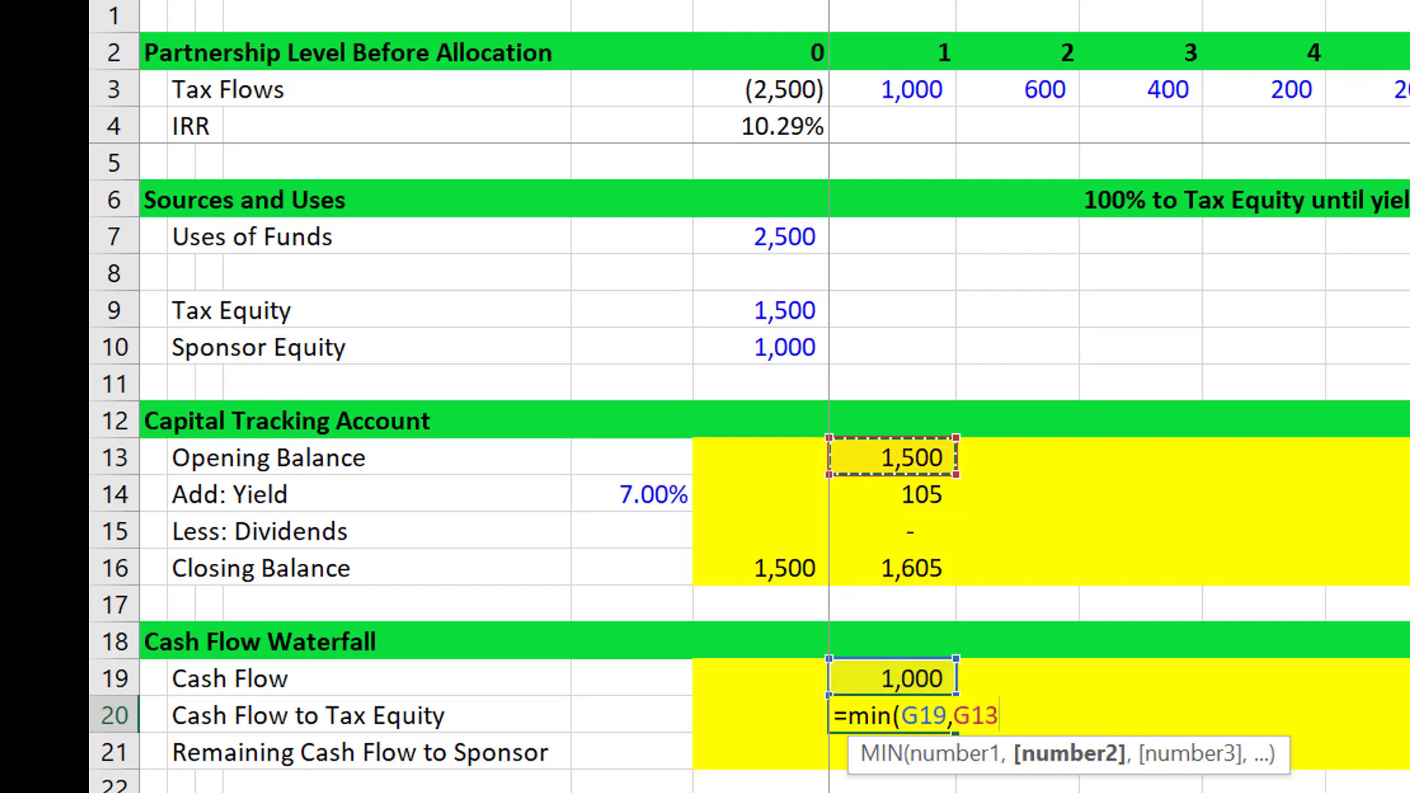
type("+")
key("Up")
key("Up")
key("Up")
key("Up")
key("Up")
key("Up")
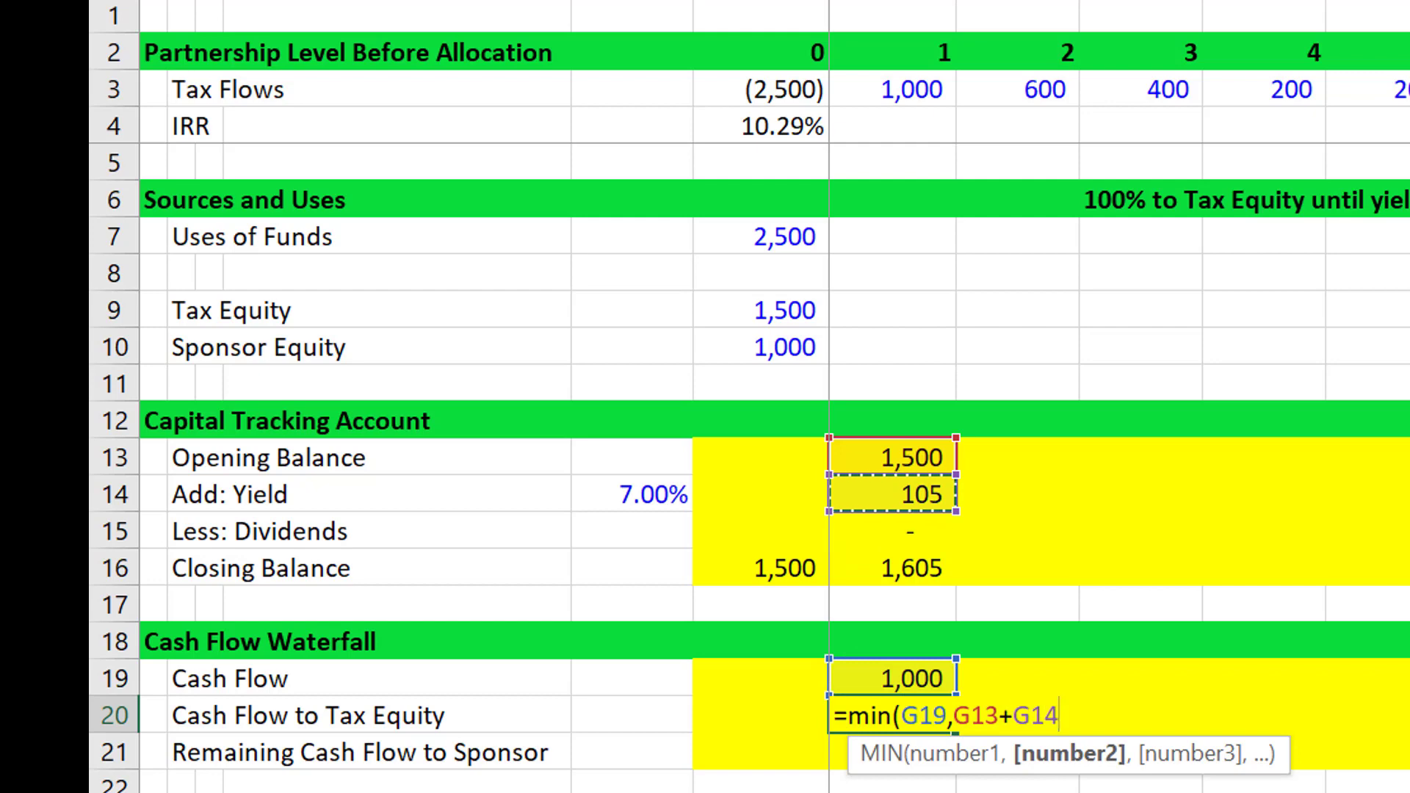
type(")")
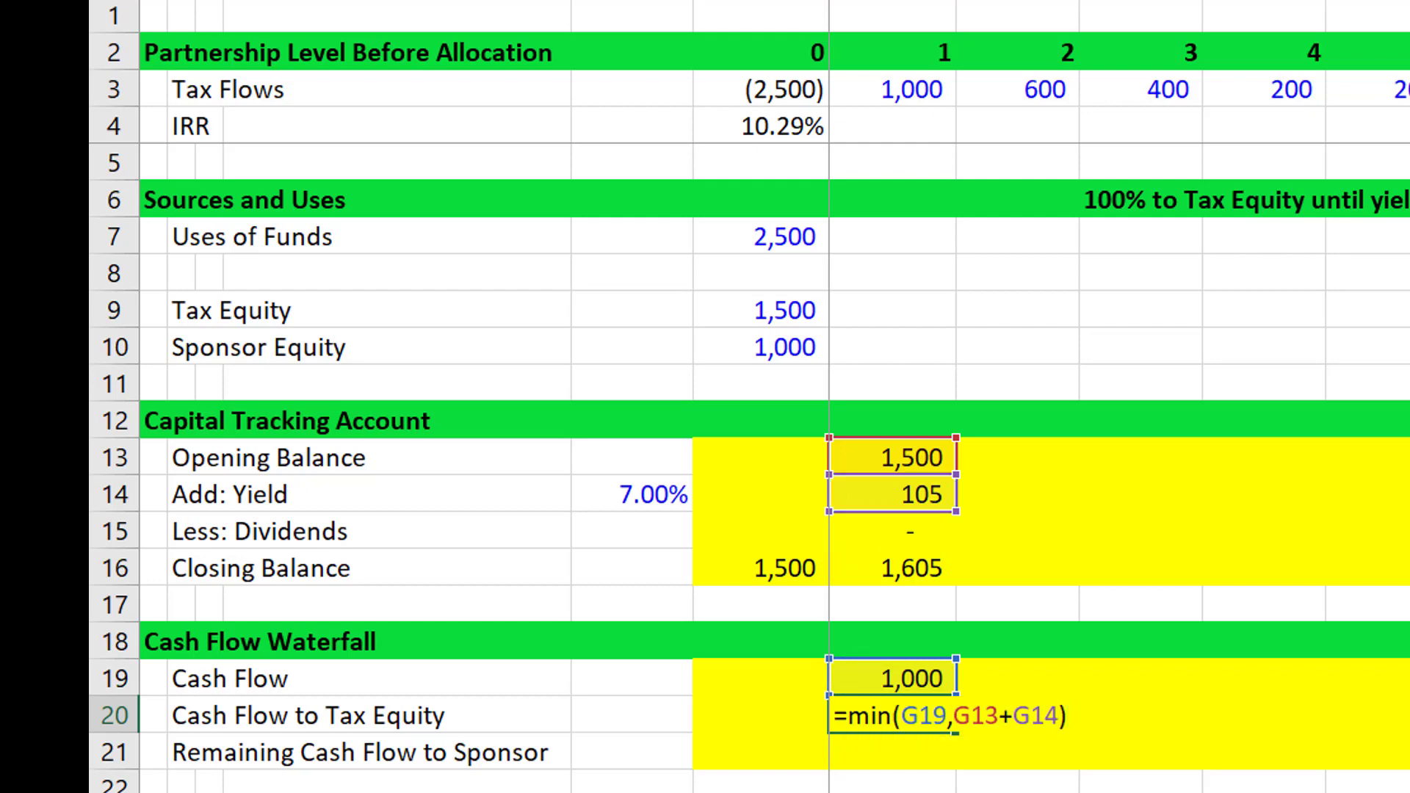
key("Return")
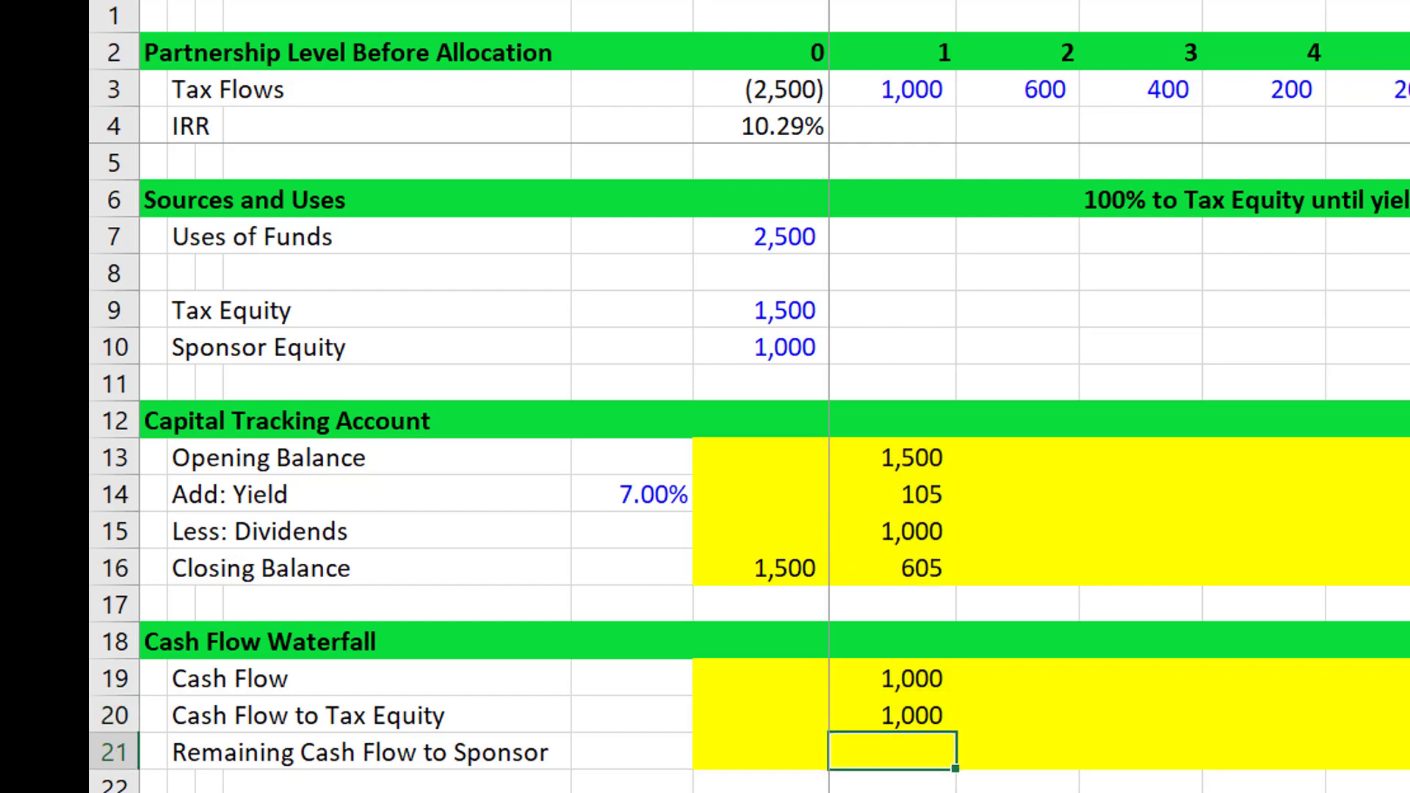
- Calculate the year 1 Remaining Cash Flow to Sponsor in G21 as cash flow less the tax equity share, =G19-G20
type("=")
key("Up")
key("Up")
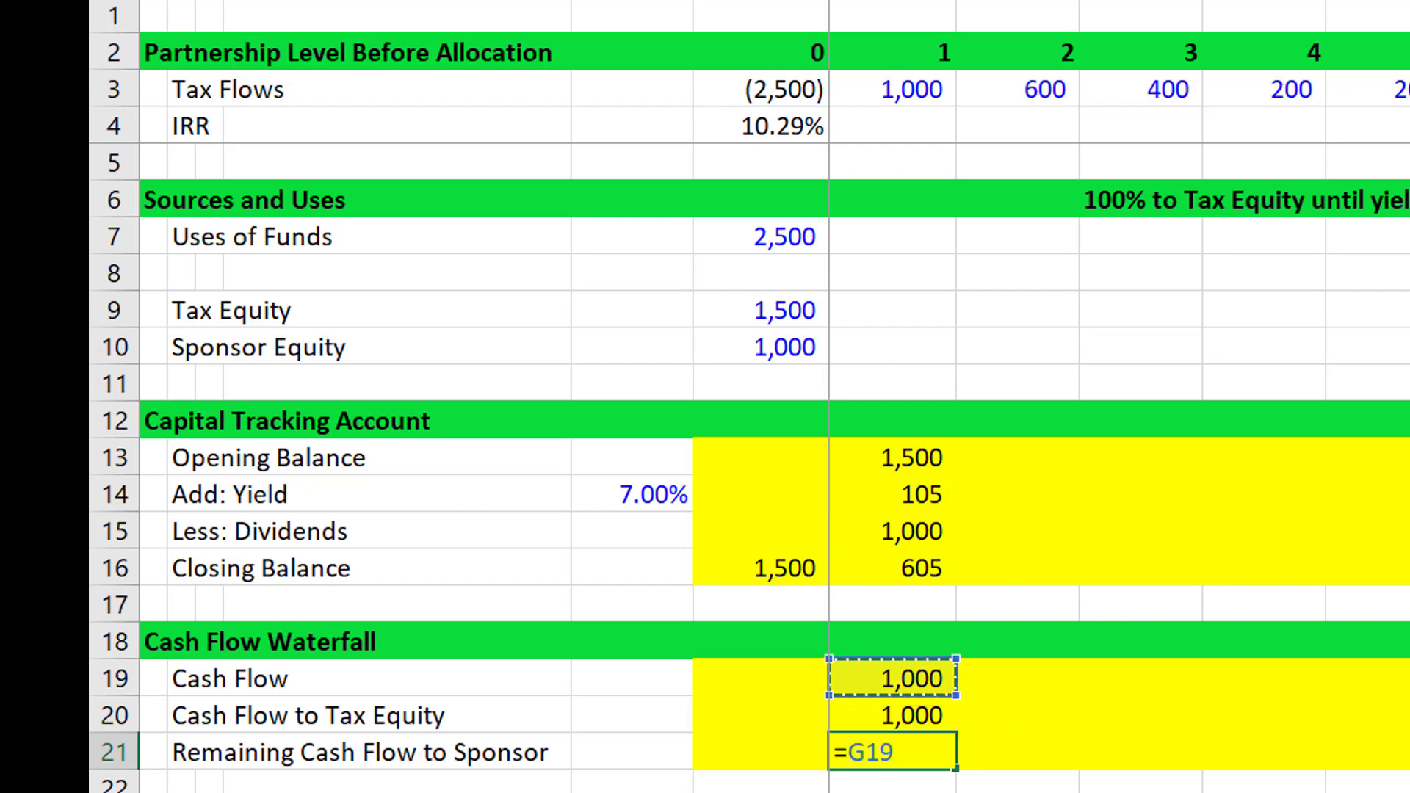
type("-")
key("Up")
key("ctrl+Return")
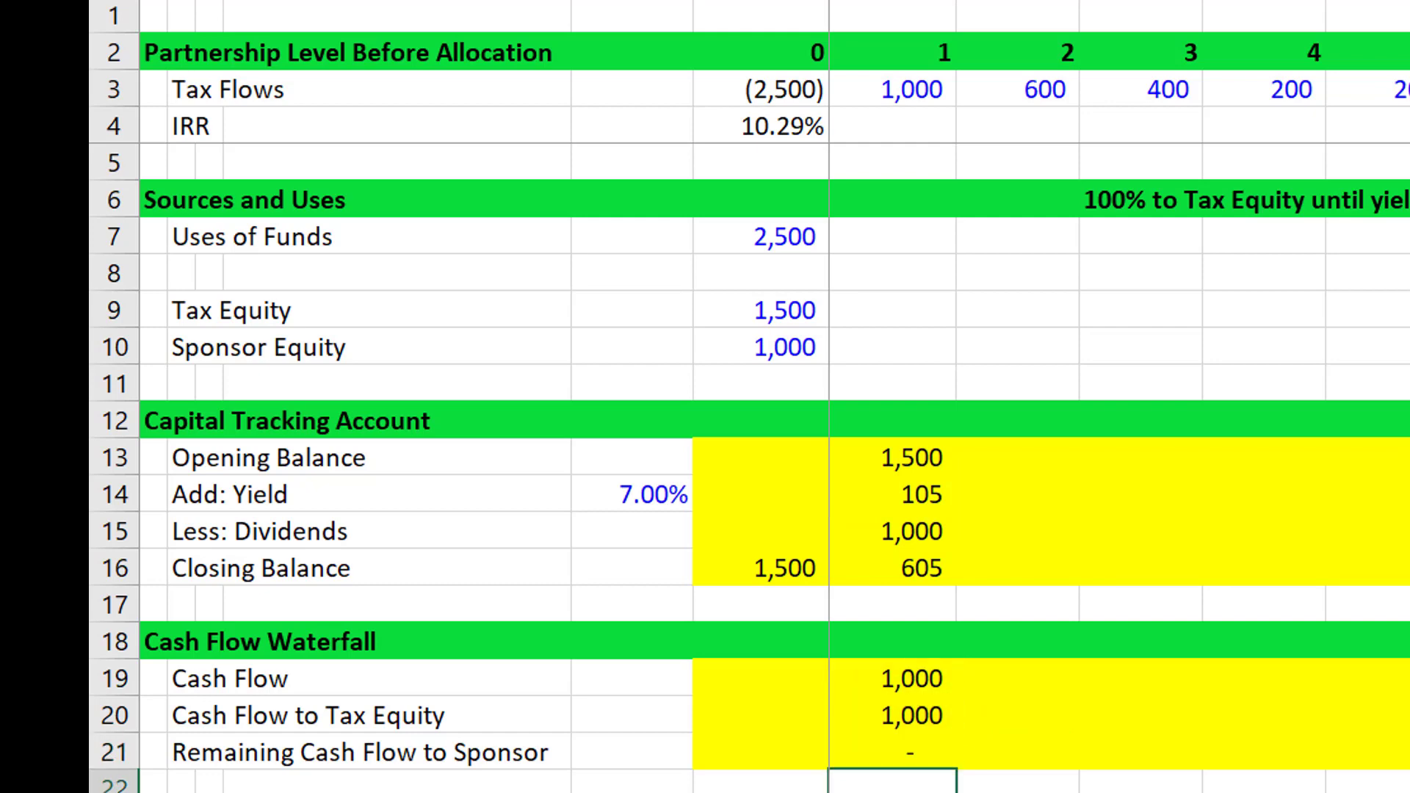
key("Down")
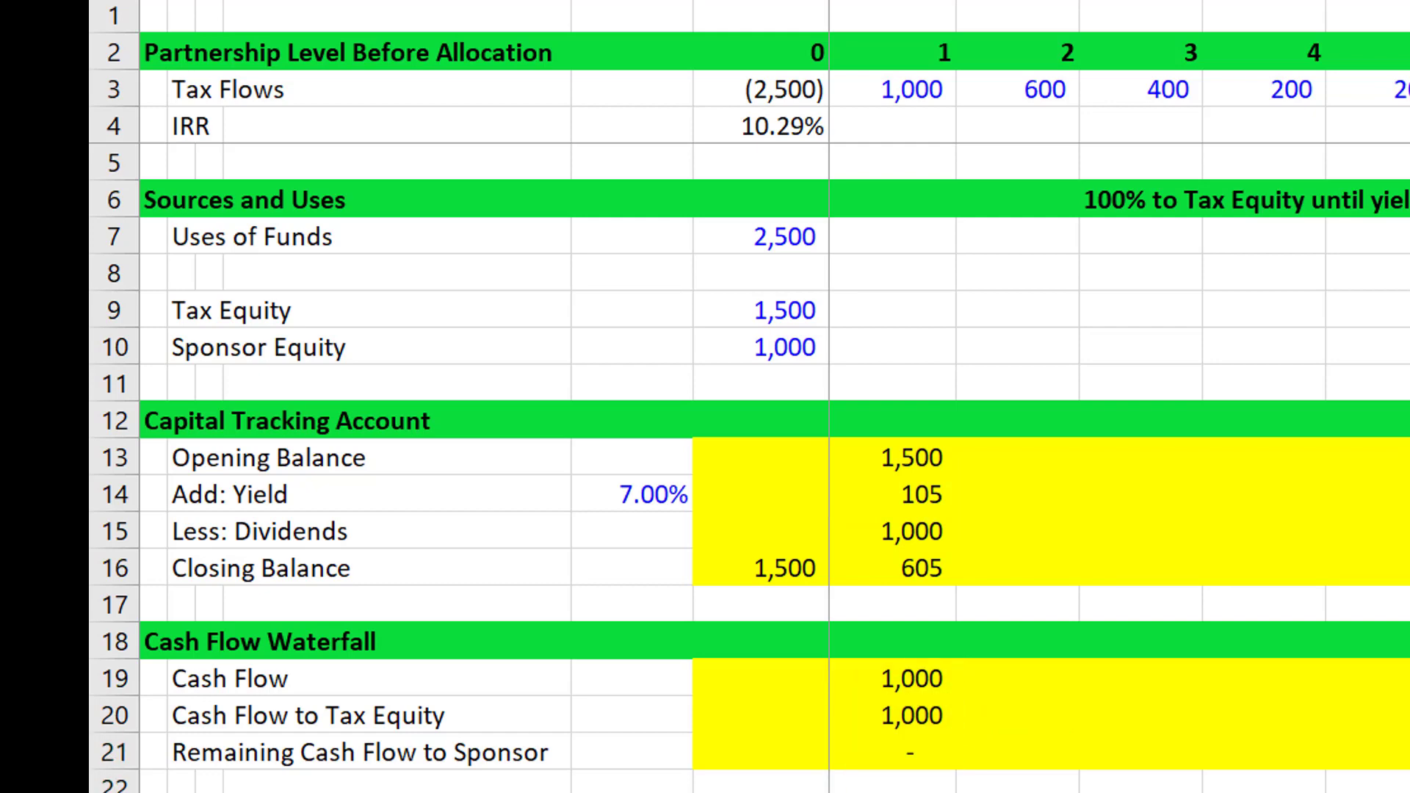
- Set the year 0 Senior Tax Equity flow in F24 of the IRR's section to the negative of the Tax Equity investment
key("Up")
key("Up")
key("Up")
key("Up")
key("Up")
key("Up")
key("Up")
key("Up")
key("Up")
key("Up")
key("Up")
key("Up")
key("Up")
key("Up")
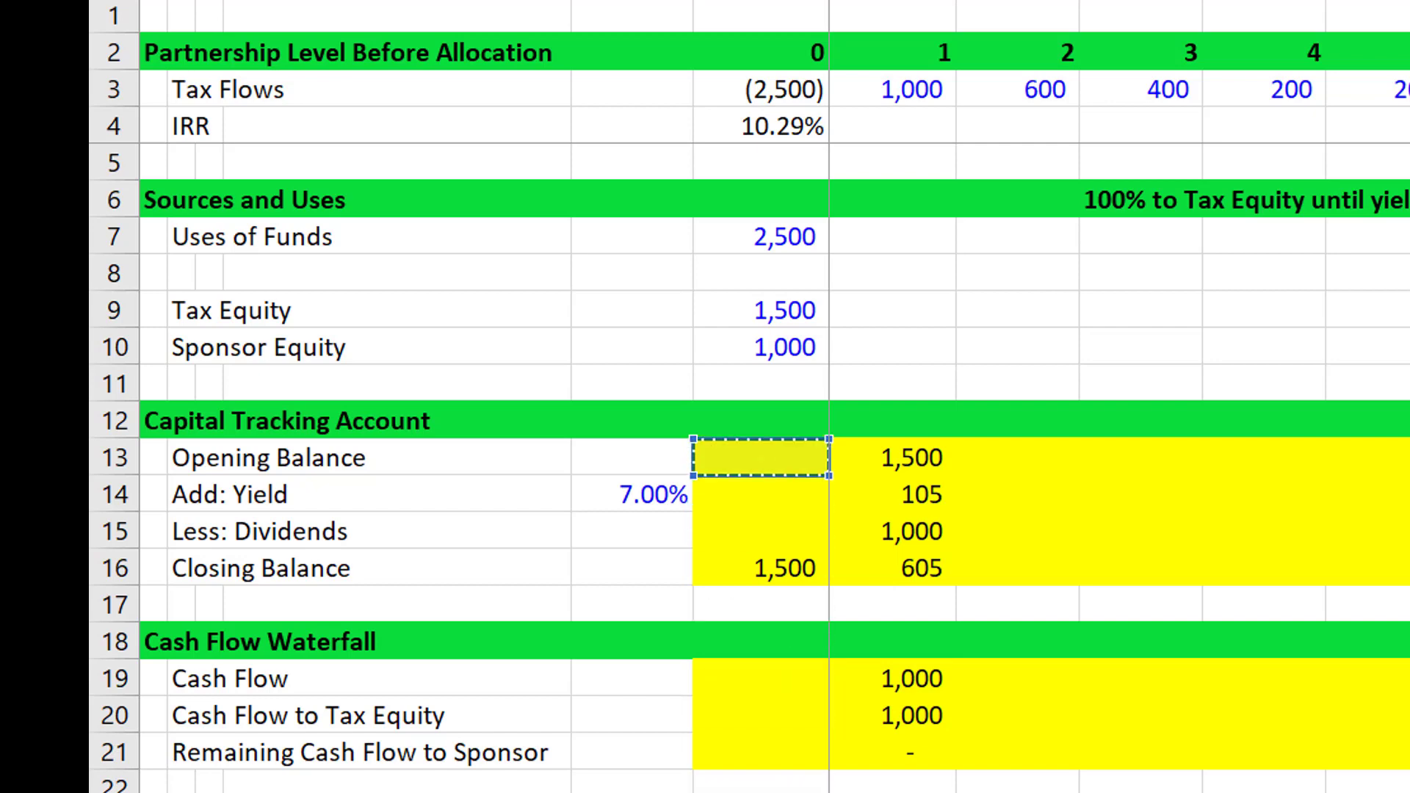
key("Return")
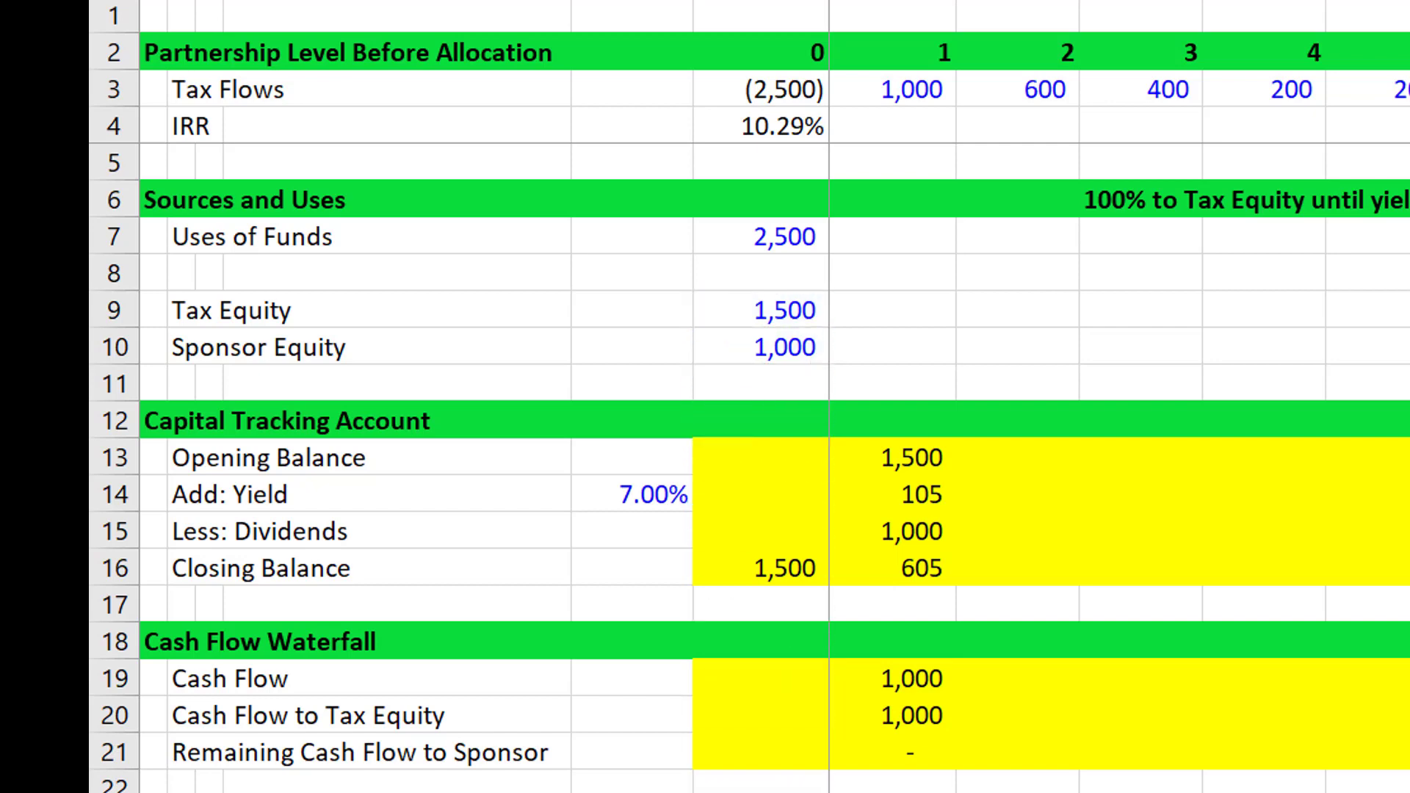
- Link the year 1 Senior Tax Equity flow in G24 to Cash Flow to Tax Equity with =G20
key("Up")
key("Up")
key("Up")
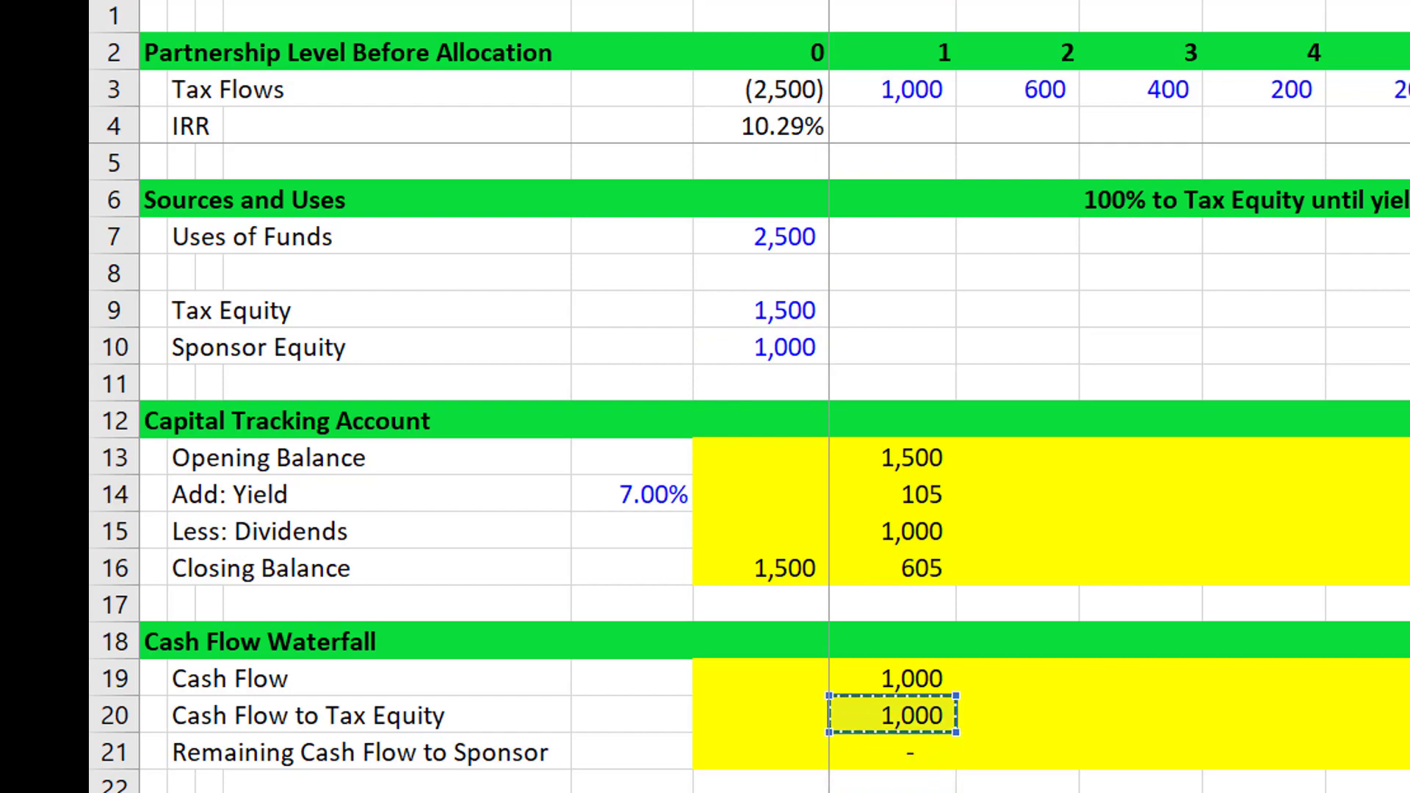
key("Return")
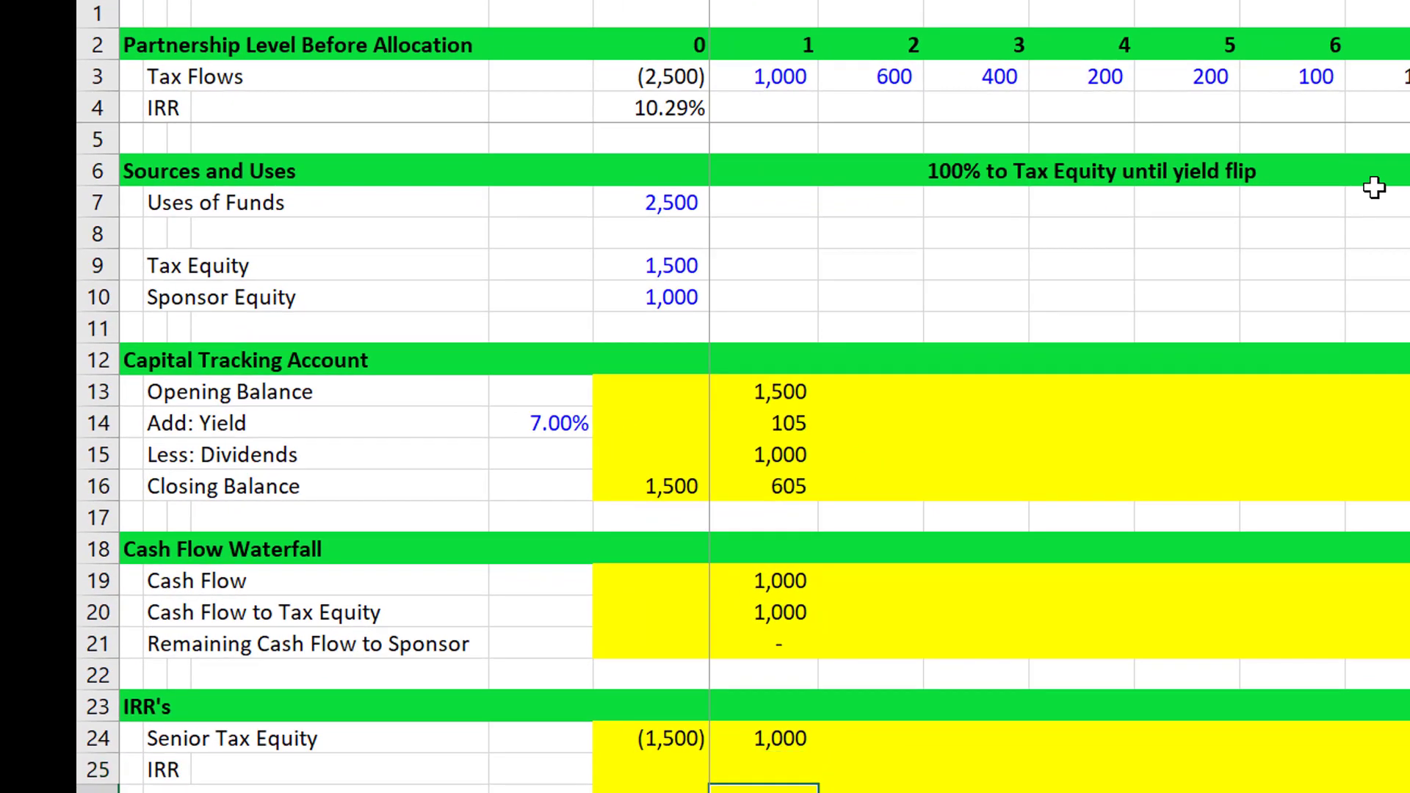
- Set the year 0 Sponsor flow in F26 to the negative of Sponsor Equity with =-F10
key("Down")
key("Left")
type("=")
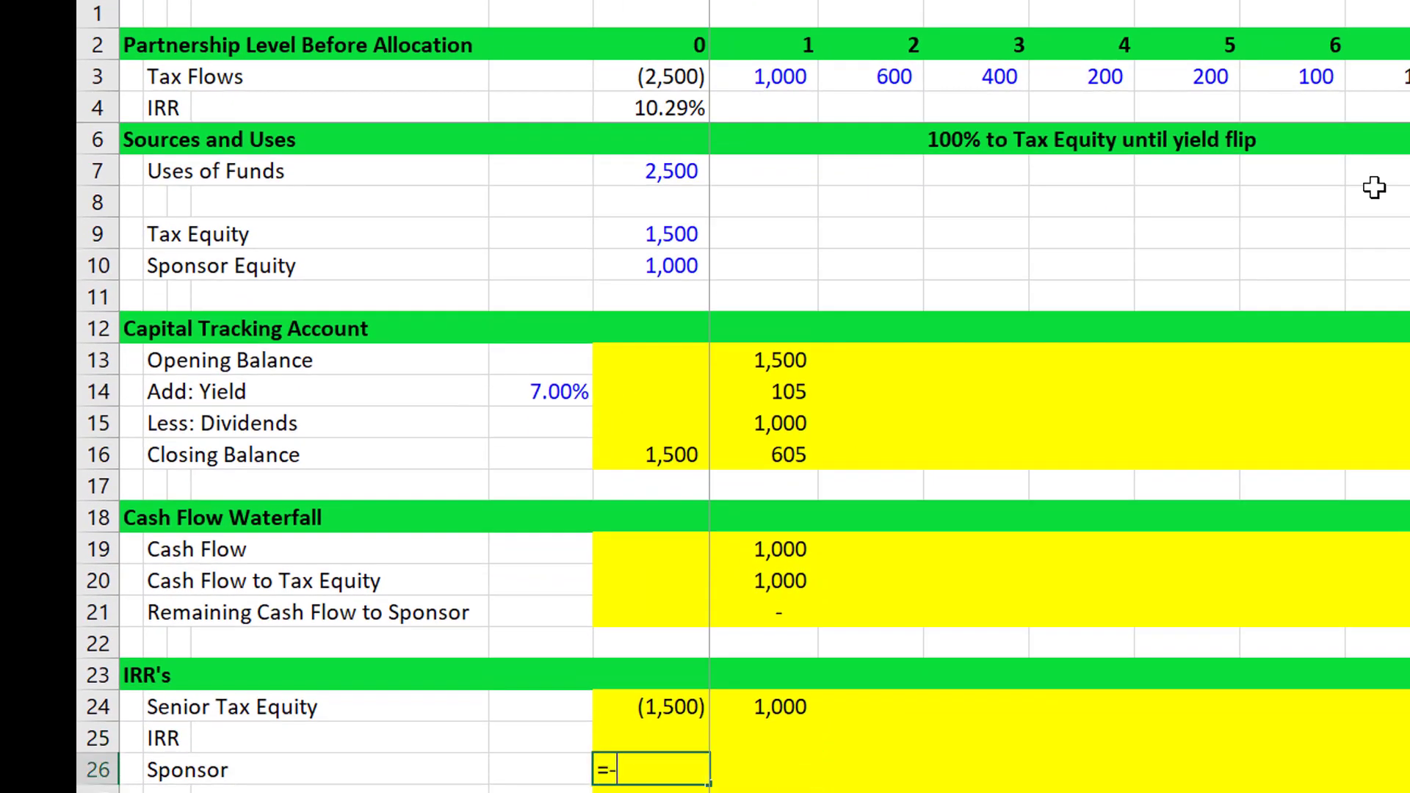
type("-")
key("Up")
key("Up")
key("Up")
key("Up")
key("Up")
key("Up")
key("Up")
key("Up")
key("Up")
key("Up")
key("Up")
key("Up")
key("Up")
key("Up")
key("Up")
key("Up")
key("Up")
key("Down")
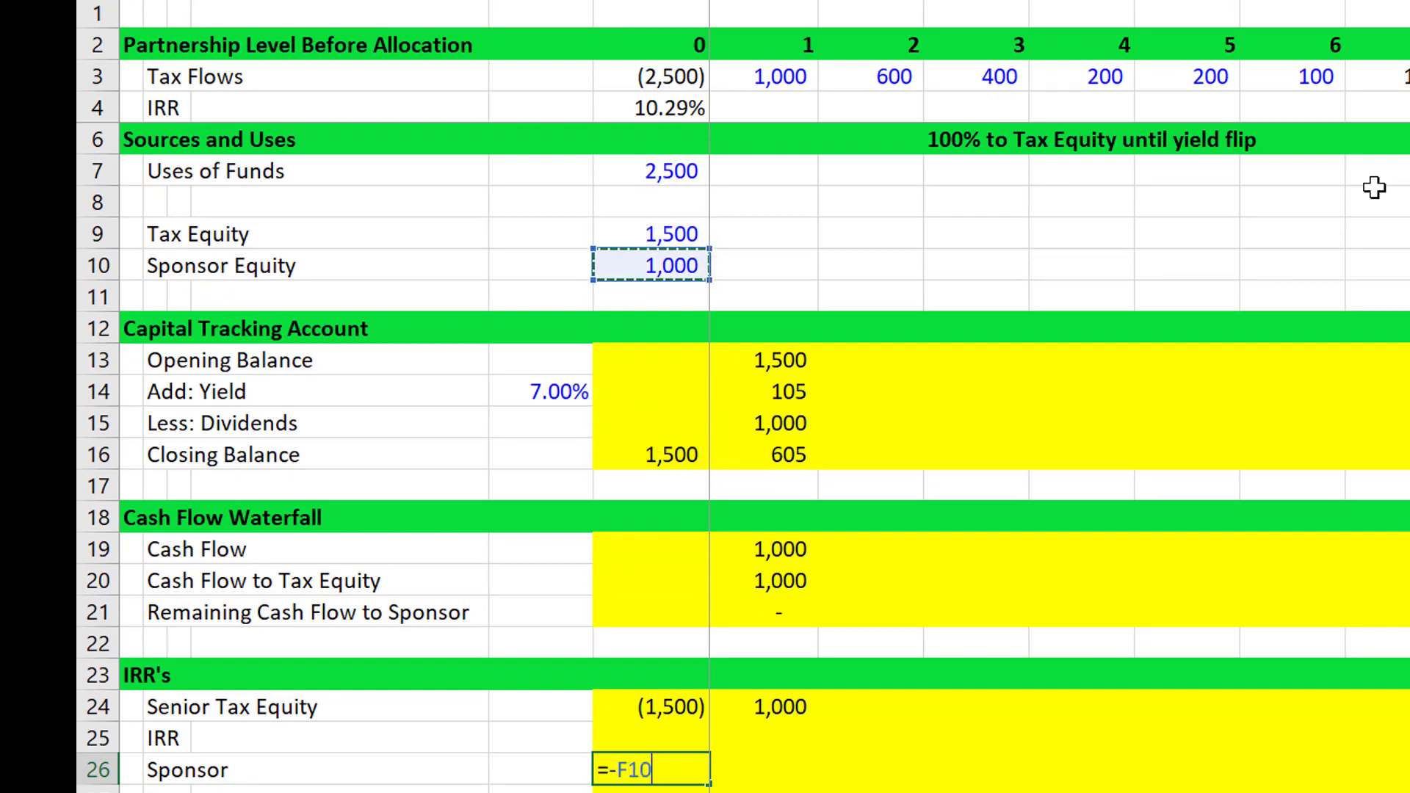
key("Return")
- Link the year 1 Sponsor flow in G26 to Remaining Cash Flow to Sponsor with =G21
key("Up")
key("Right")
type("=")
key("Up")
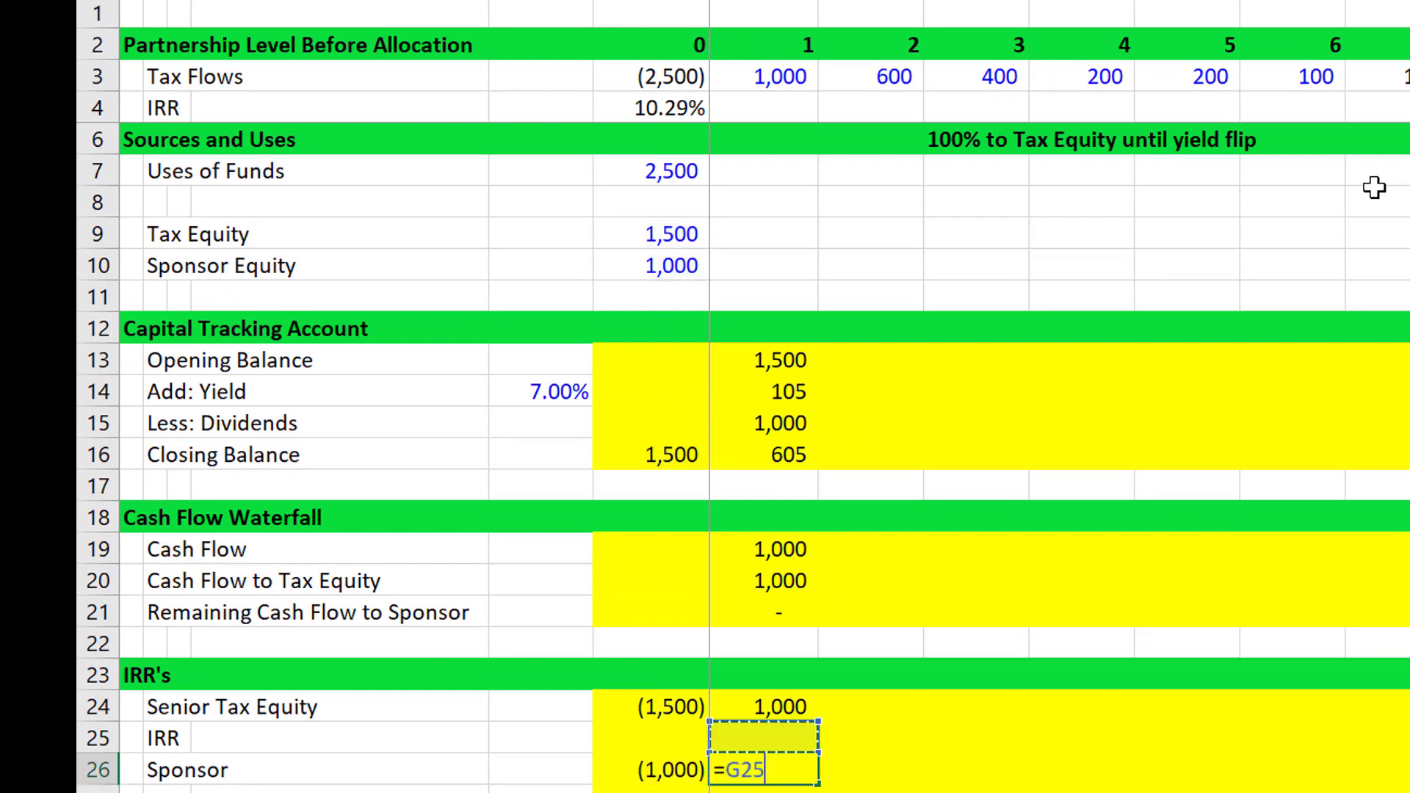
key("Up")
key("Up")
key("Up")
key("Up")
key("Up")
key("Up")
key("Up")
key("Down")
key("Down")
key("Down")
key("Return")
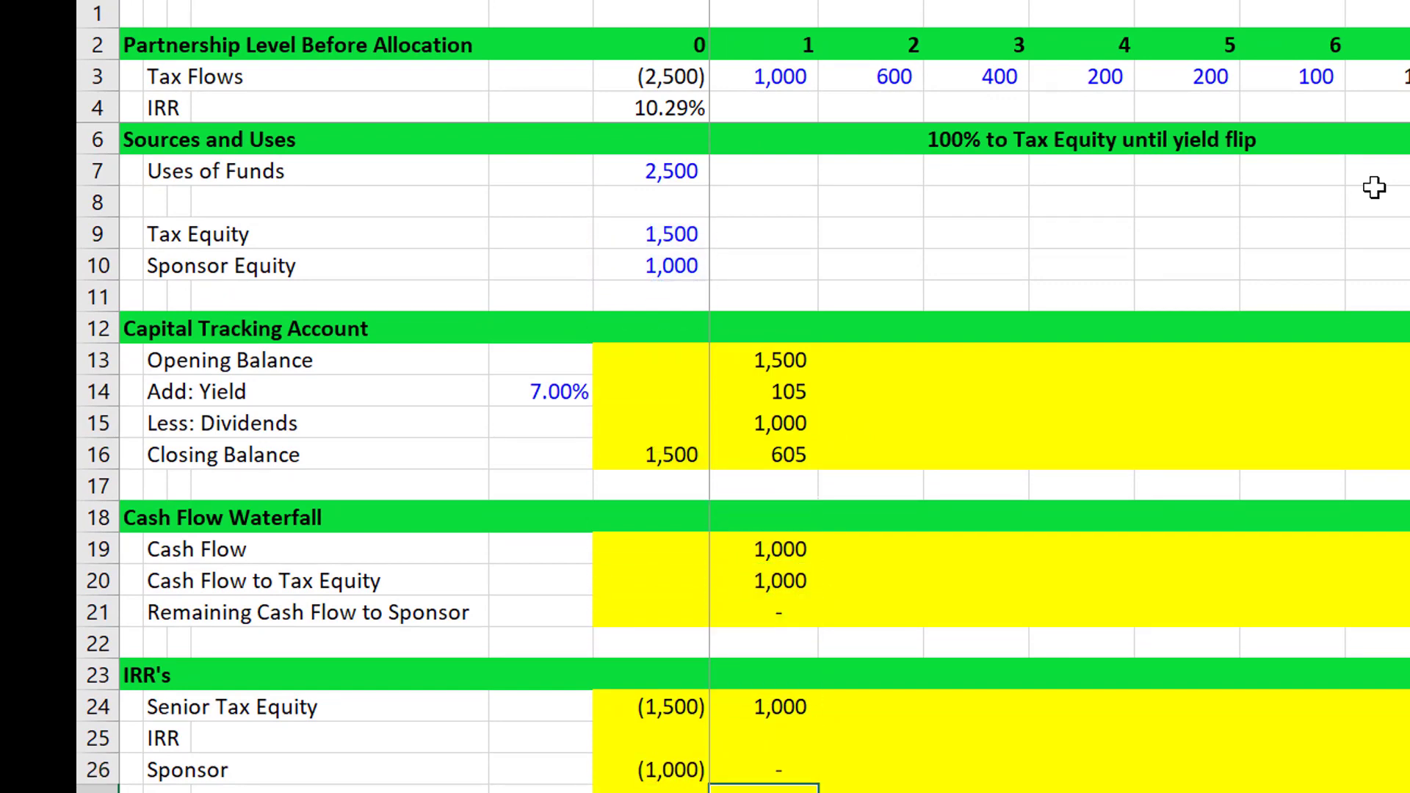
- Copy the year 1 formulas in G13:G26, from Opening Balance down to Sponsor, across to years 2 and 3
key("Up")
key("Up")
key("Up")
key("Up")
key("Up")
key("Up")
key("Up")
key("Up")
key("Up")
key("Up")
key("Up")
key("Up")
key("Up")
key("Up")
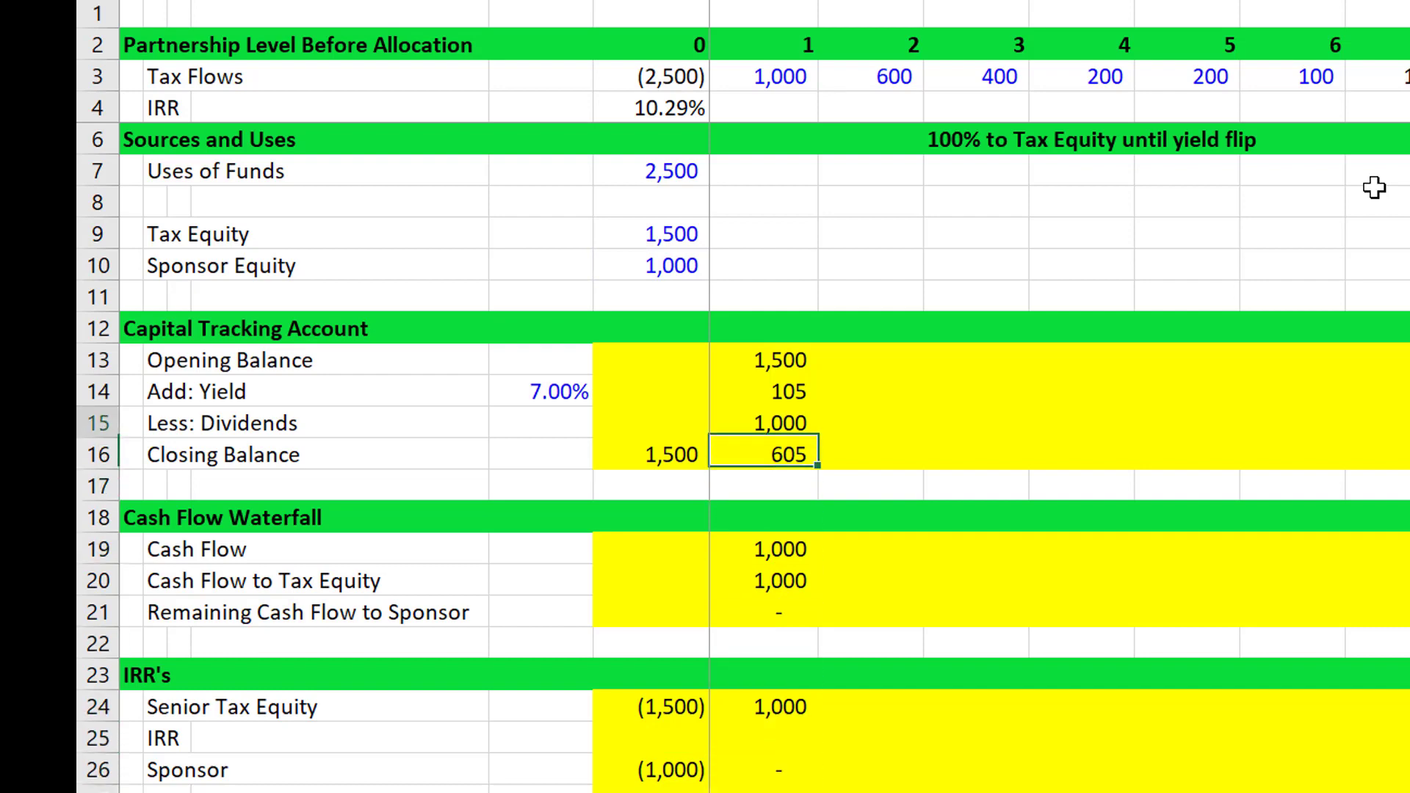
key("shift+Down")
key("shift+Down")
key("shift+Down")
key("shift+Down")
key("shift+Down")
key("shift+Down")
key("shift+Down")
key("shift+Down")
key("shift+Down")
key("shift+Down")
key("shift+Down")
key("shift+Down")
key("shift+Down")
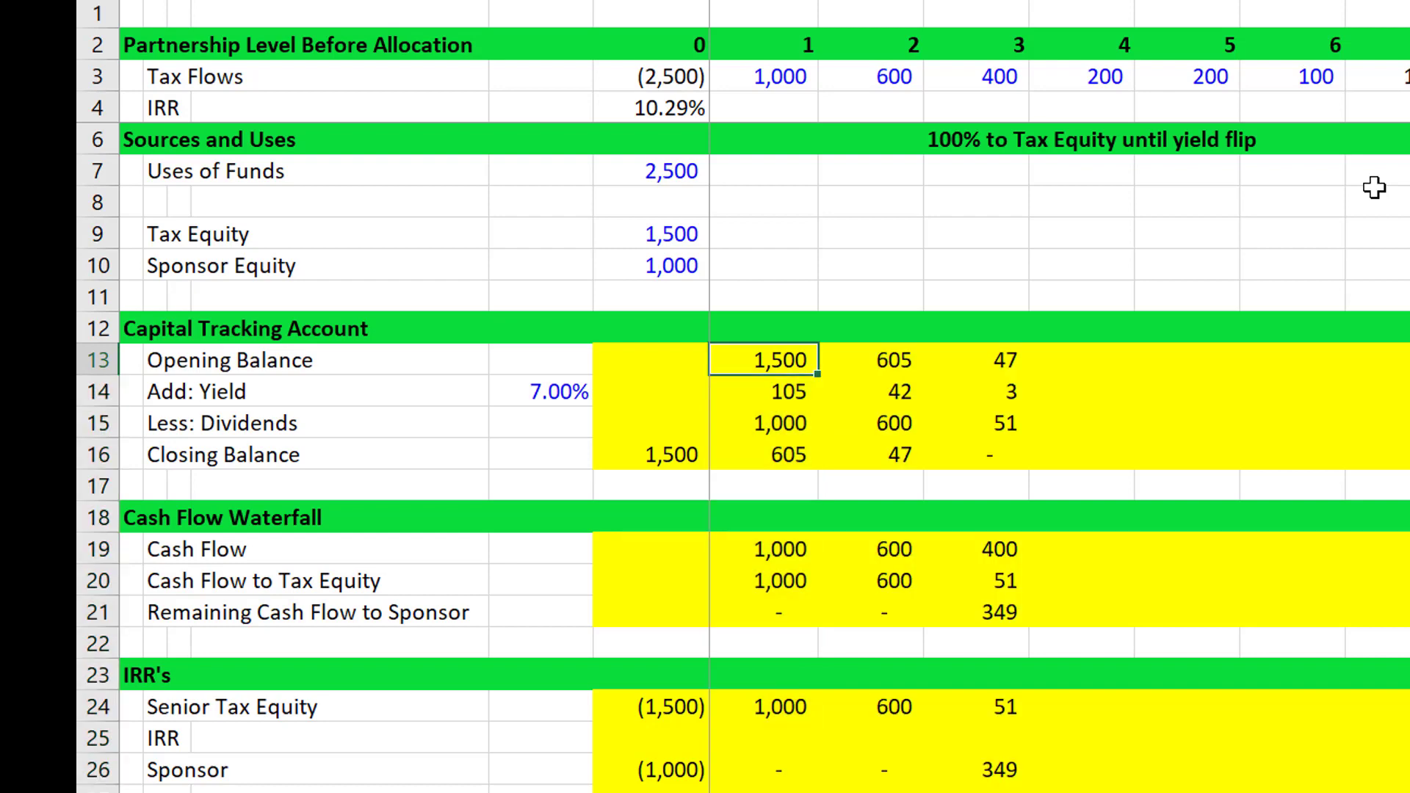
- Check the year 3 Closing Balance in I16 of the Capital Tracking Account
key("Right")
key("Right")
key("Down")
key("Down")
key("Down")
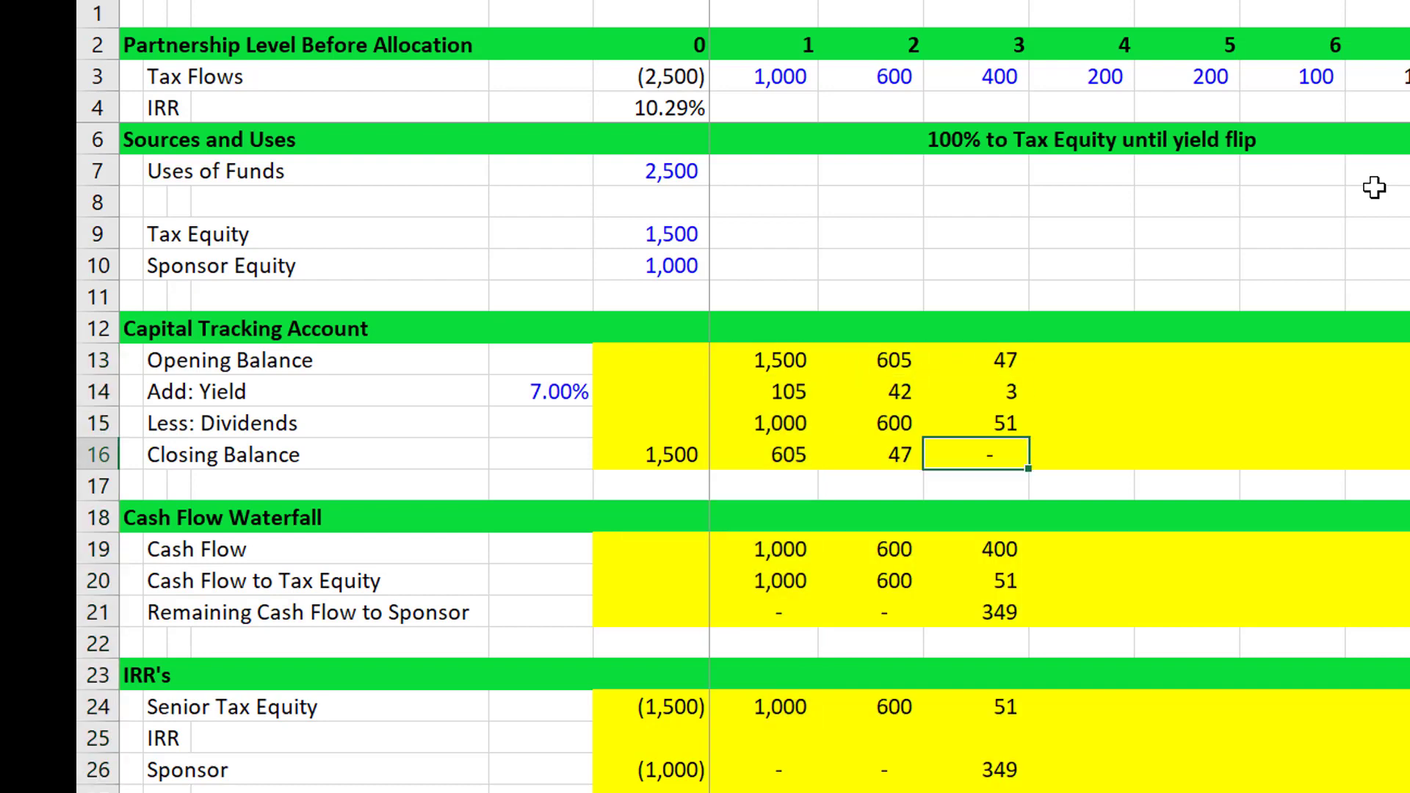
key("ctrl+Down")
key("ctrl+Up")
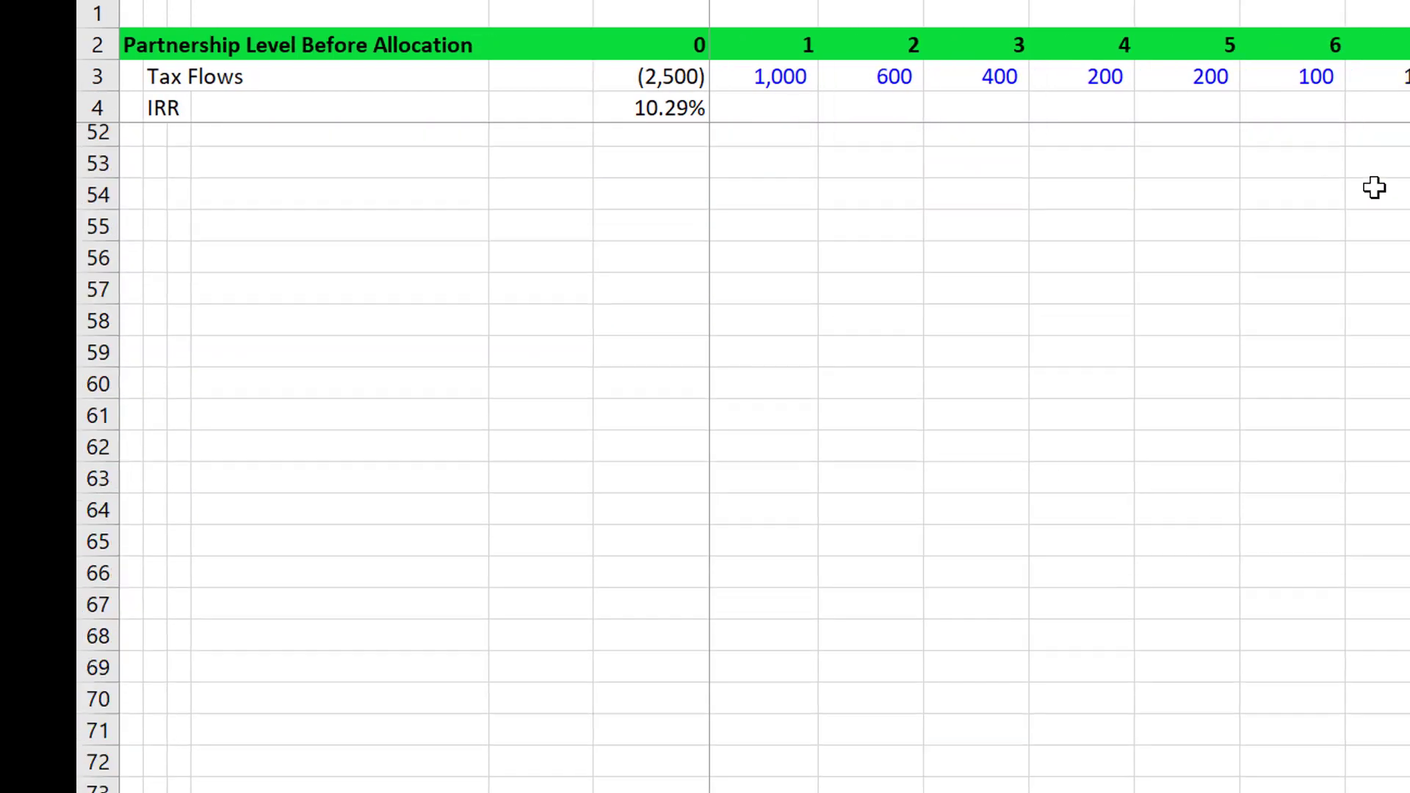
key("Up")
key("Up")
key("Up")
key("Up")
key("Up")
key("Up")
key("Up")
key("Up")
key("Up")
key("Up")
key("Up")
key("Up")
key("Up")
key("Up")
key("Up")
key("Up")
key("Up")
key("Up")
key("Up")
key("Up")
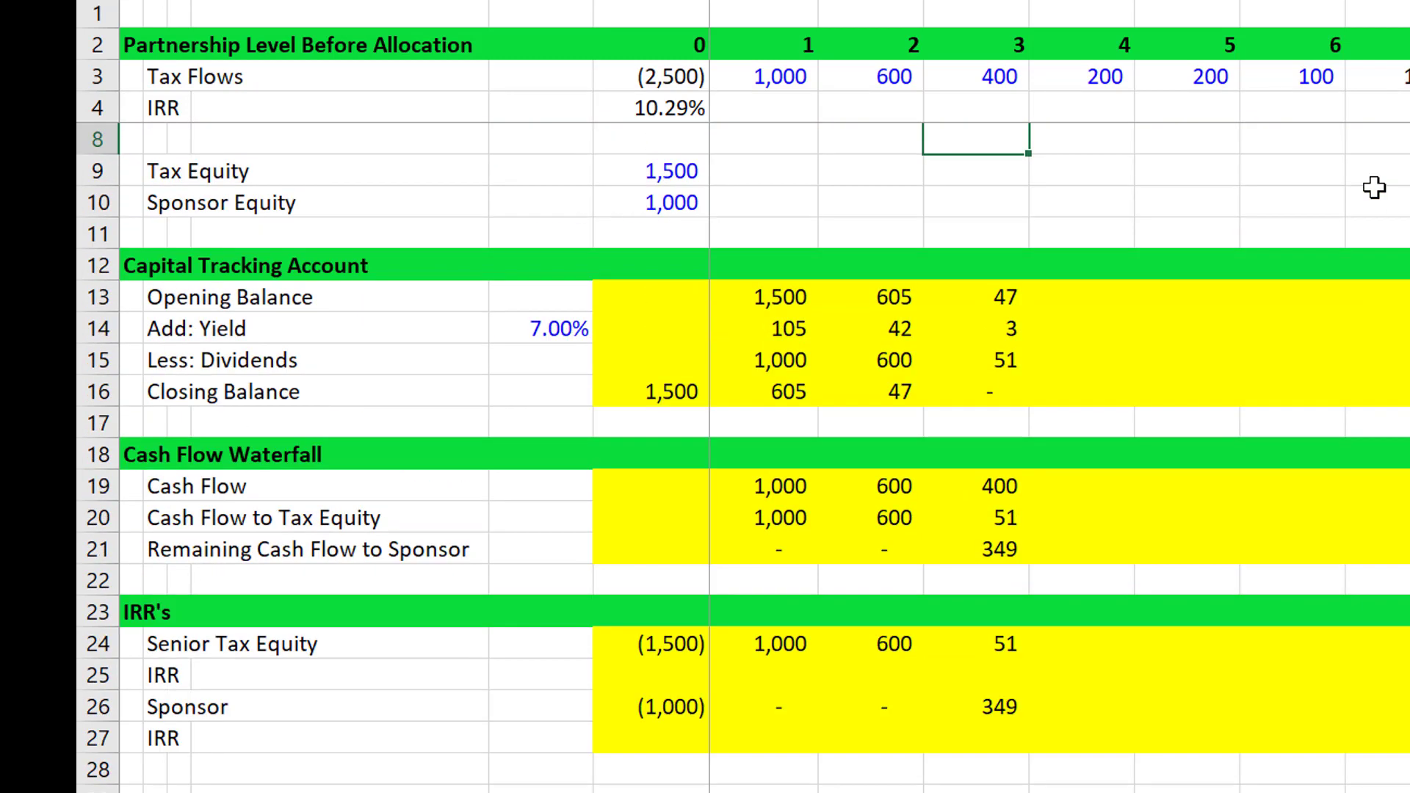
- Copy the year 3 formulas in I13:I26, from Opening Balance down to Sponsor, across all remaining years
key("Down")
key("Down")
key("Down")
key("Down")
key("Down")
key("Down")
key("Down")
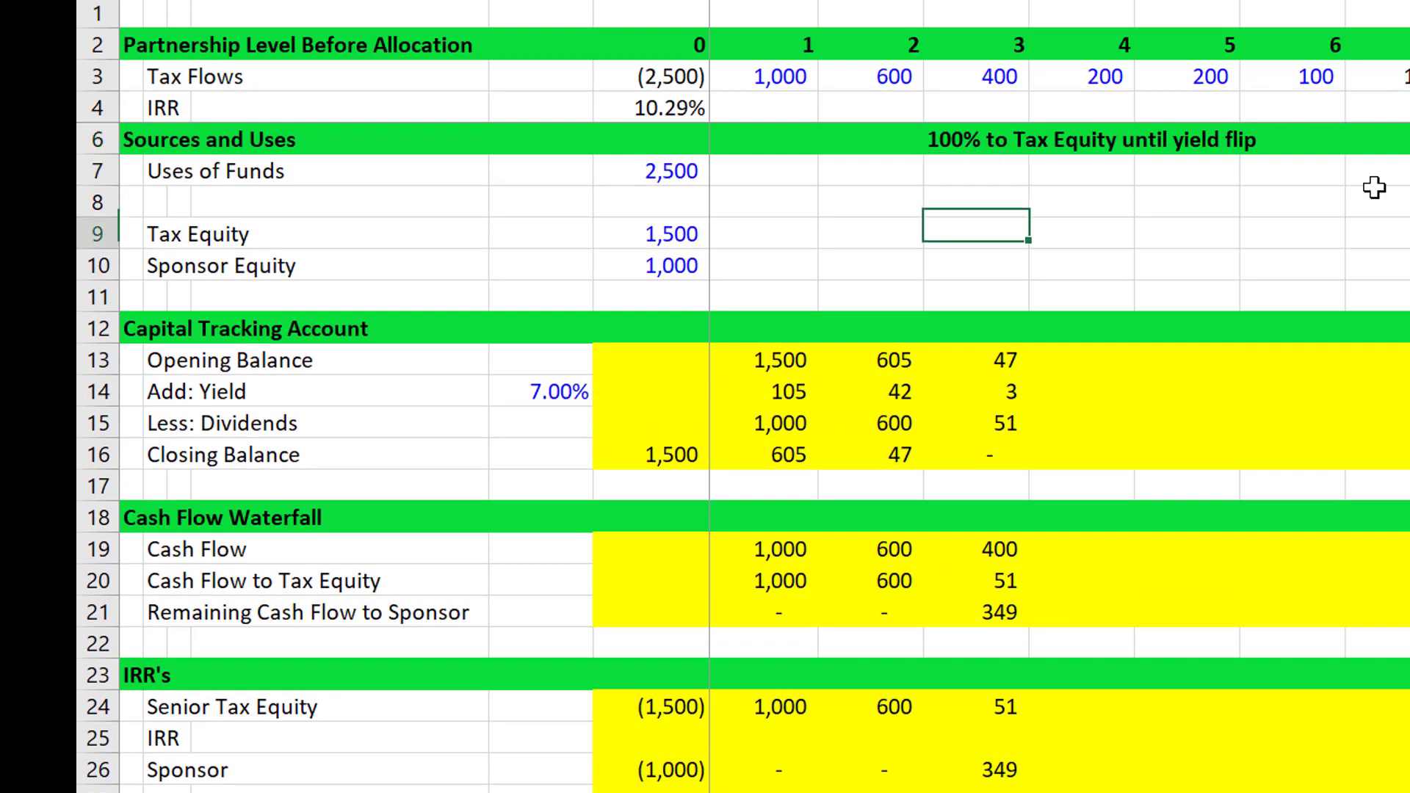
key("shift+Down")
key("shift+Down")
key("shift+Down")
key("shift+Down")
key("shift+Down")
key("shift+Down")
key("shift+Down")
key("shift+Down")
key("shift+Down")
key("shift+Down")
key("shift+Down")
key("shift+Down")
key("shift+Down")
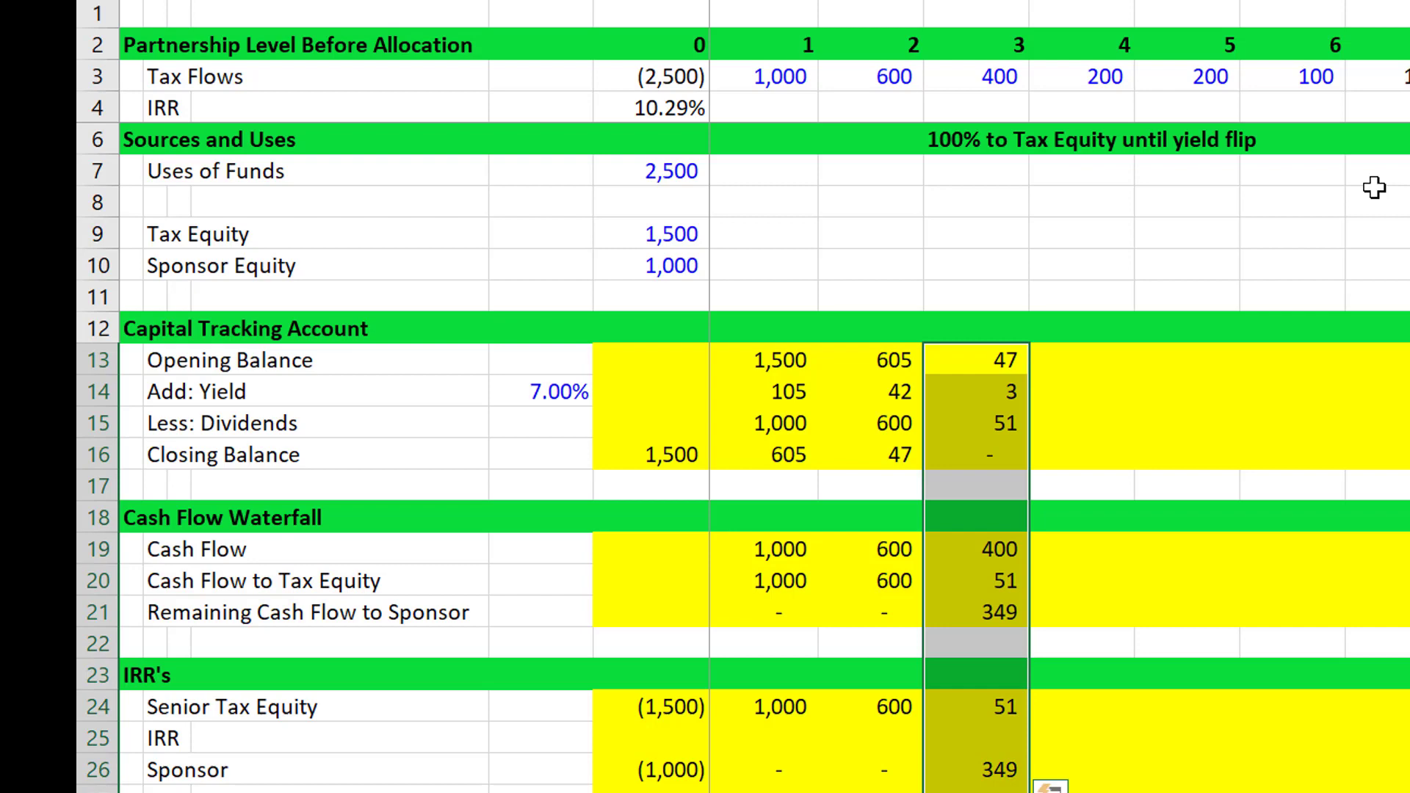
key("ctrl+shift+r")
- Calculate the Senior Tax Equity IRR in F25 with the IRR function over the row 24 flows
key("Down")
key("Down")
key("Down")
key("Down")
key("Down")
key("Down")
key("Down")
key("Down")
key("Down")
key("Down")
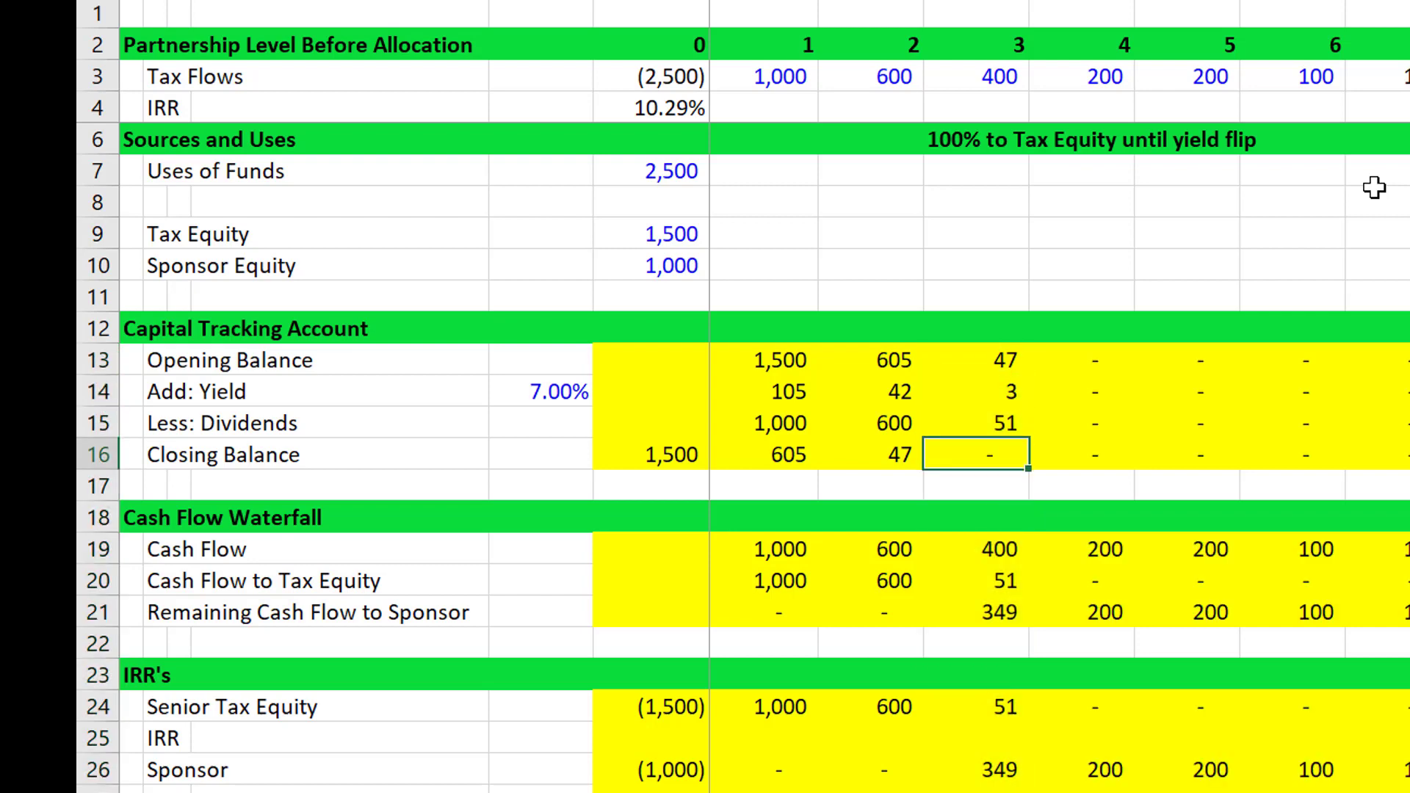
key("Left")
key("Left")
key("Left")
key("Down")
key("Down")
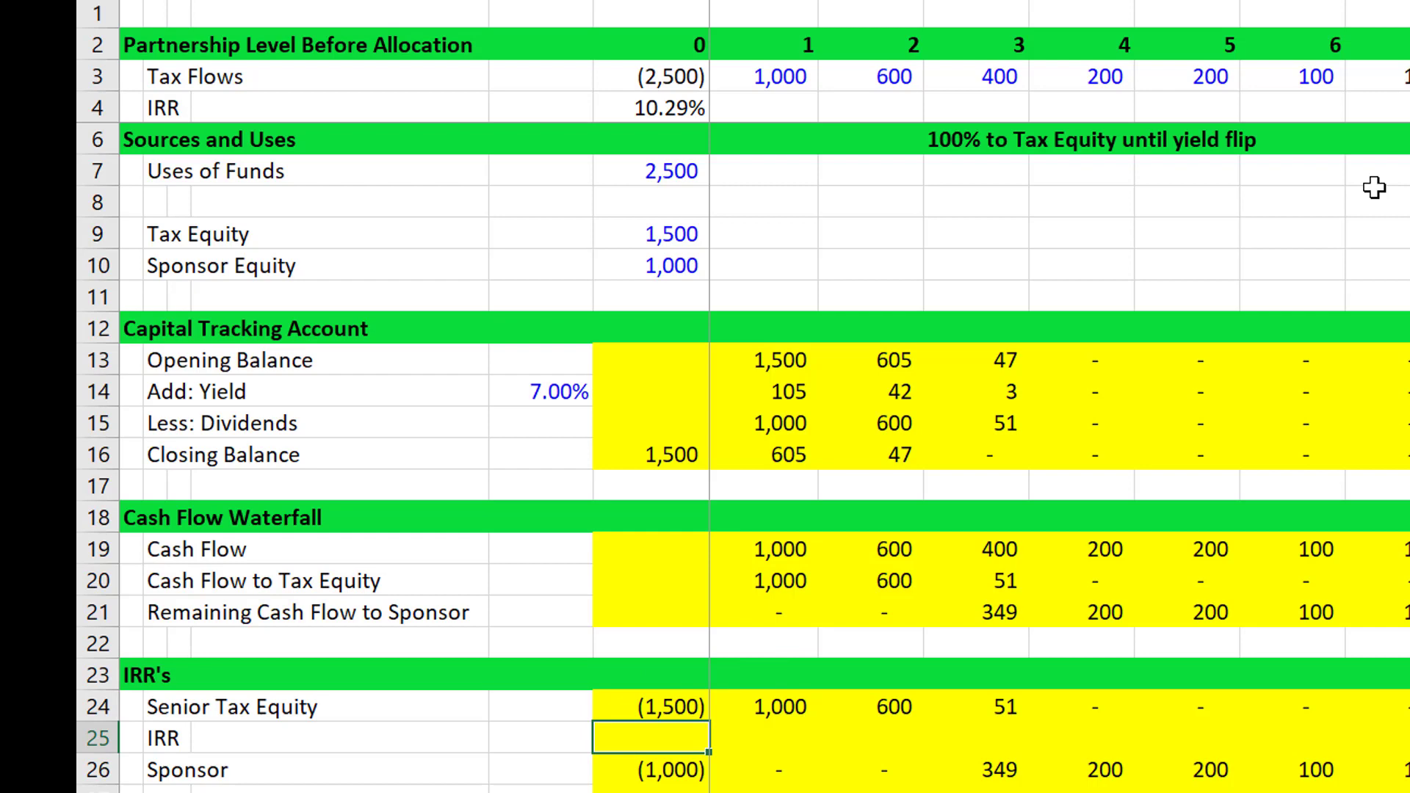
type("=irr")
key("Tab")
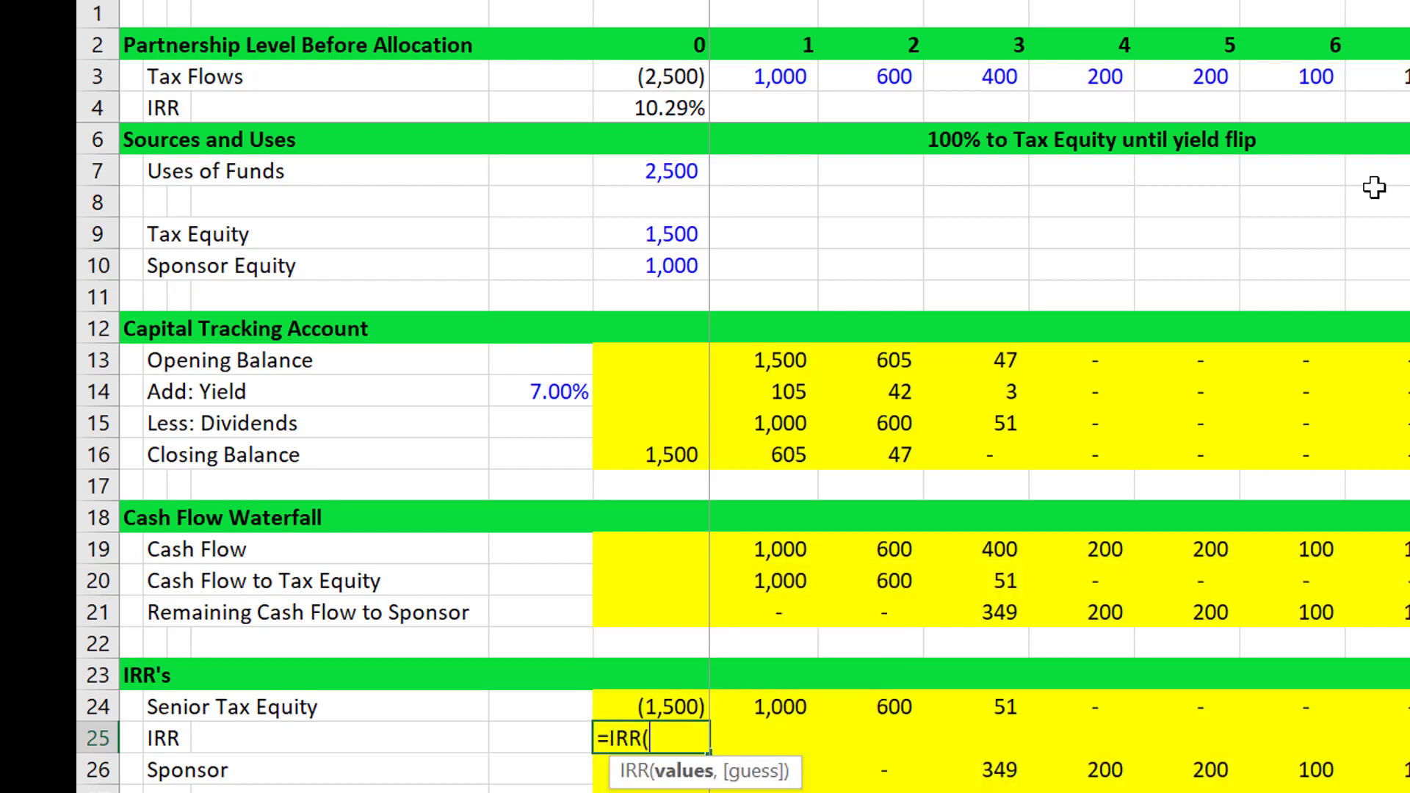
key("Up")
key("ctrl+shift+Right")
key("Return")
key("Down")
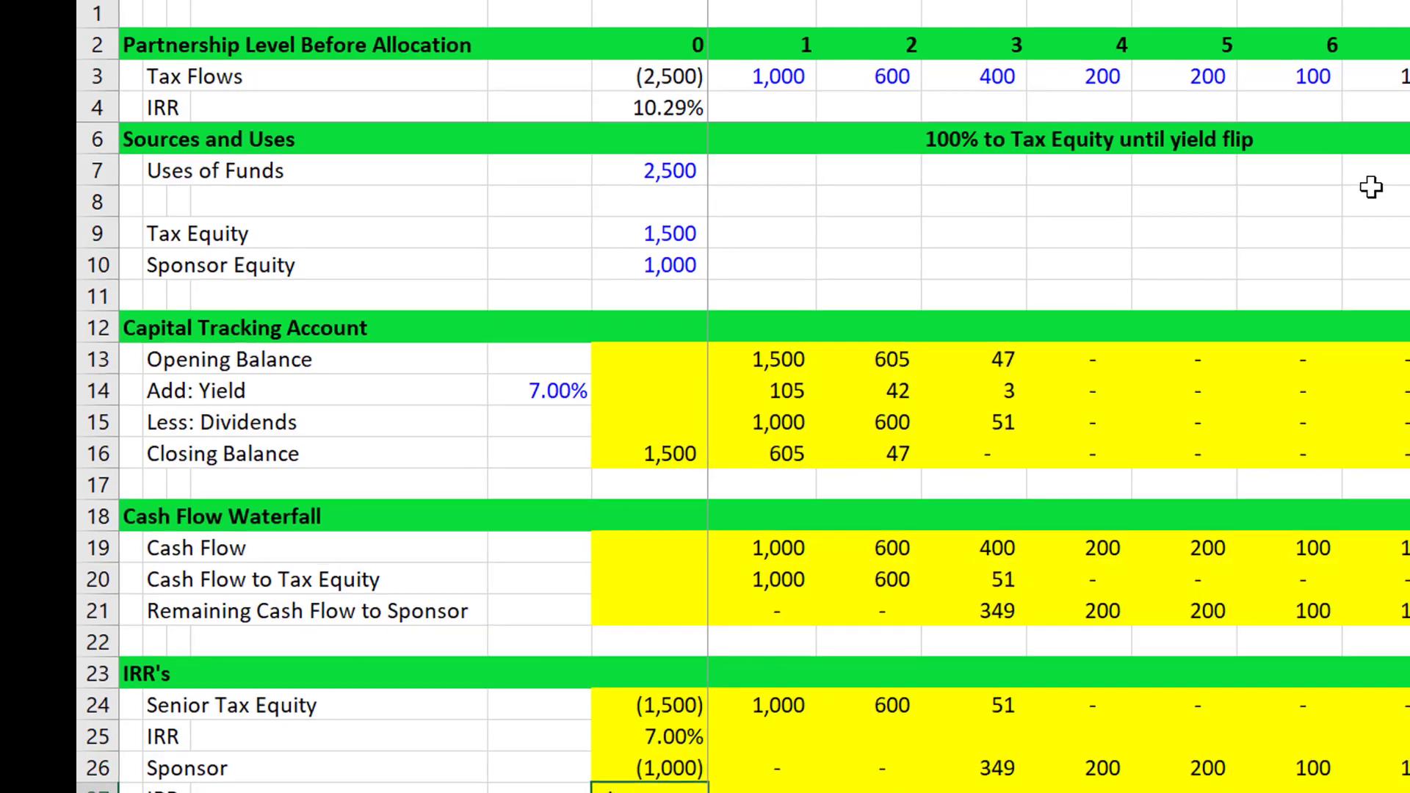
- Calculate the Sponsor IRR in F27 with the IRR function over row 26, =IRR(26:26)
type("=irr")
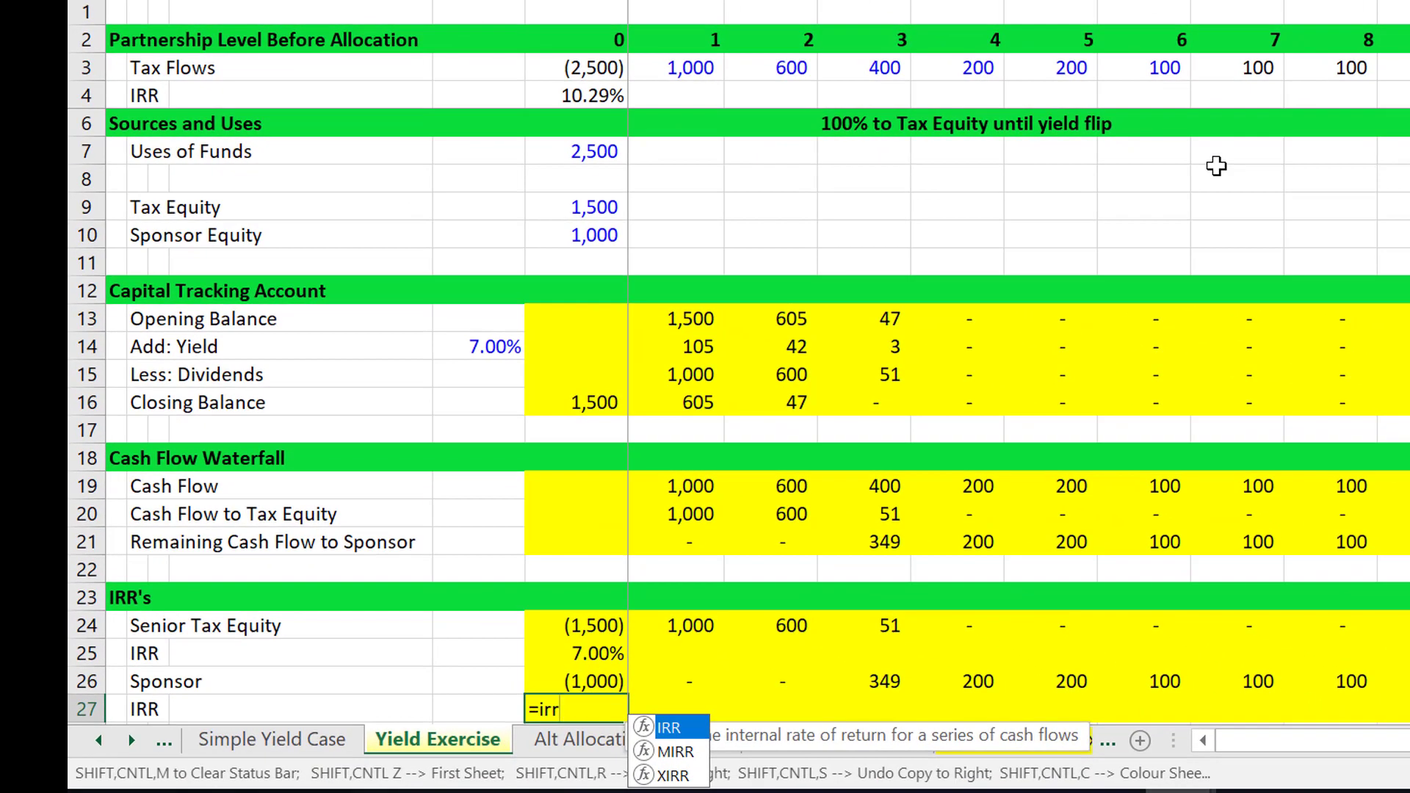
key("Tab")
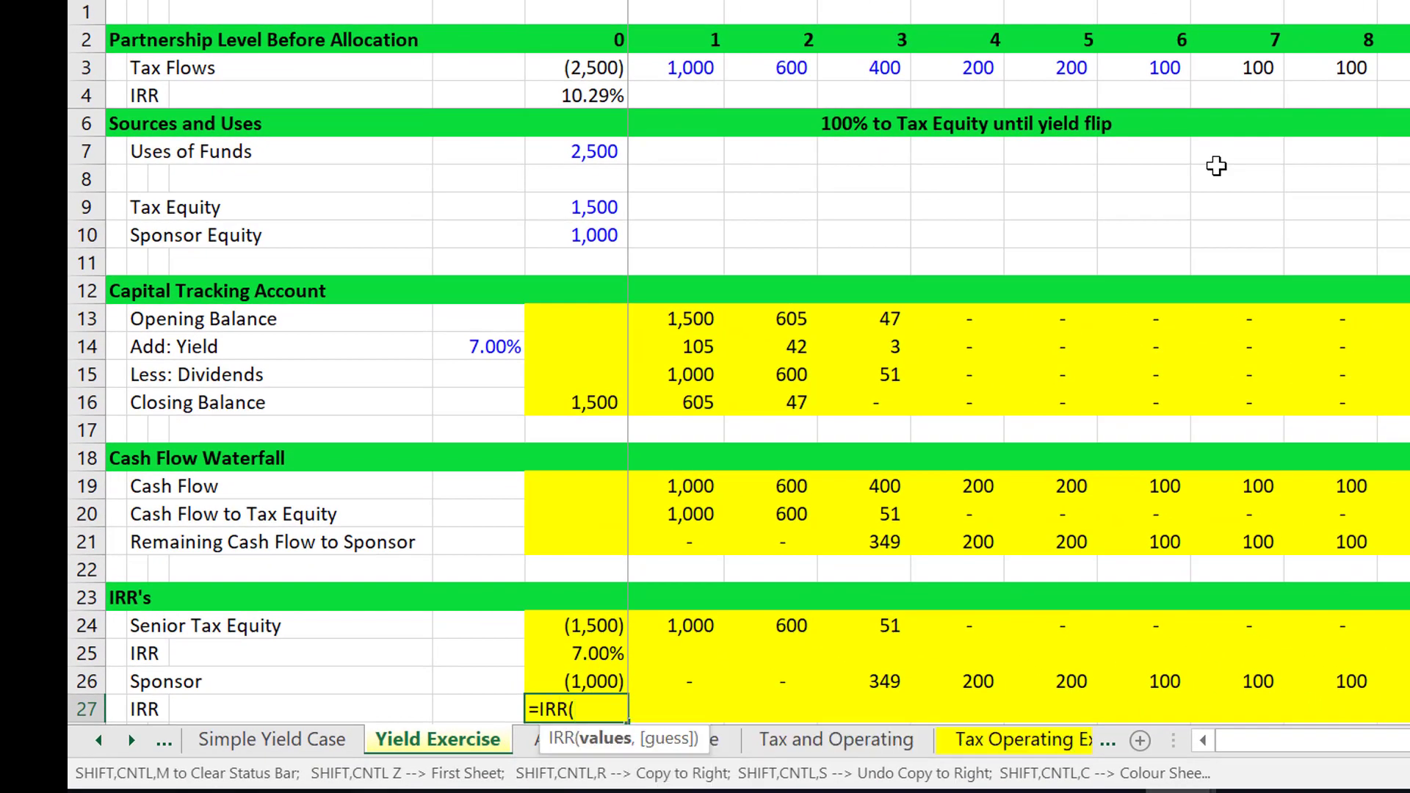
key("Up")
key("ctrl+shift+Right")
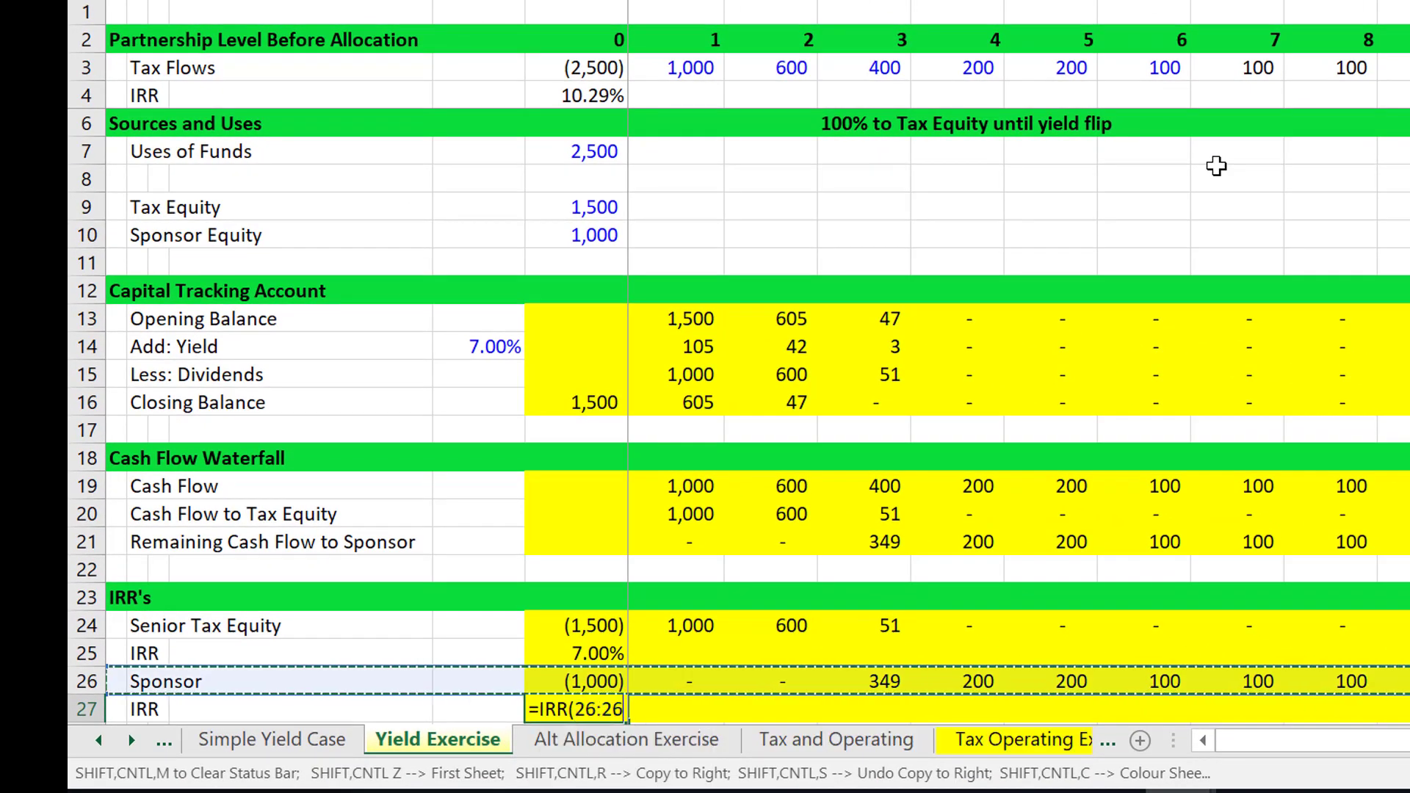
key("Return")
- Review the completed Yield Exercise sheet from the IRRs up through the cash flow waterfall and capital tracking account
key("Up")
key("Up")
key("Up")
key("Up")
key("Up")
key("Up")
key("Up")
key("Up")
key("Up")
key("Up")
key("Up")
key("Up")
key("Up")
key("Up")
key("Up")
key("Up")
key("Up")
key("Up")
key("Up")
key("Up")
key("Up")
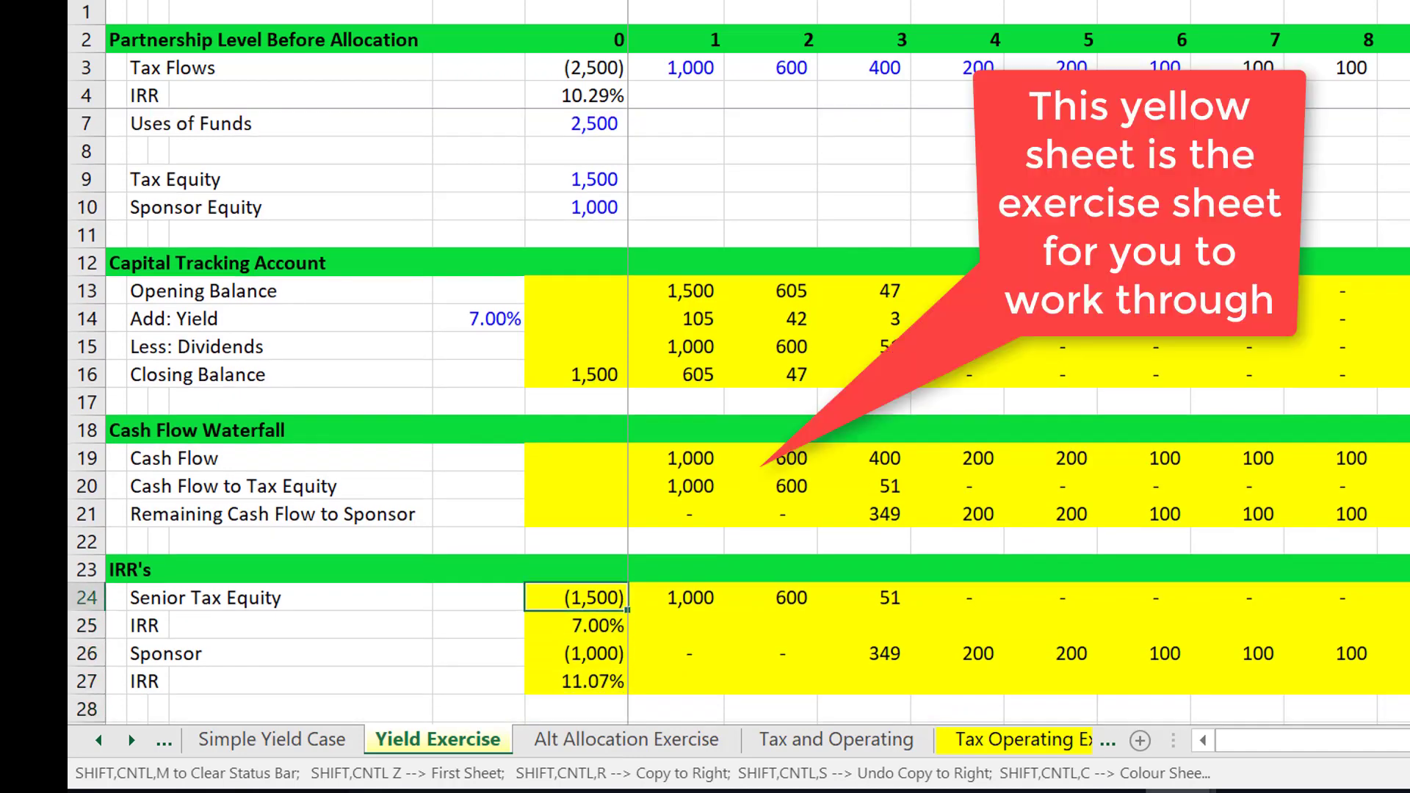
key("Up")
key("Up")
key("Up")
key("Up")
key("Up")
key("Up")
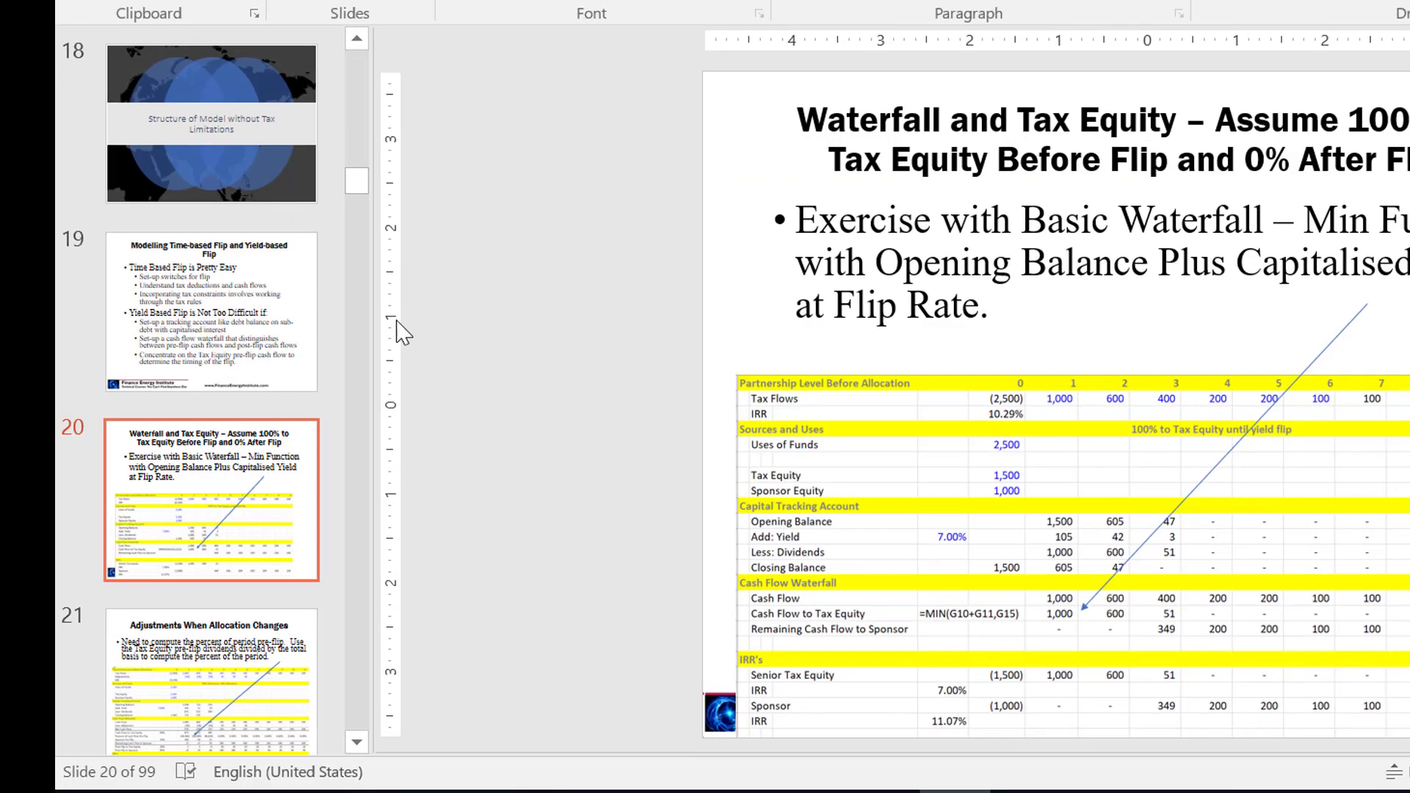
- View the Adjustments When Allocation Changes slide and switch to the Mogul financial model workbook in Excel
key("Page_Down")
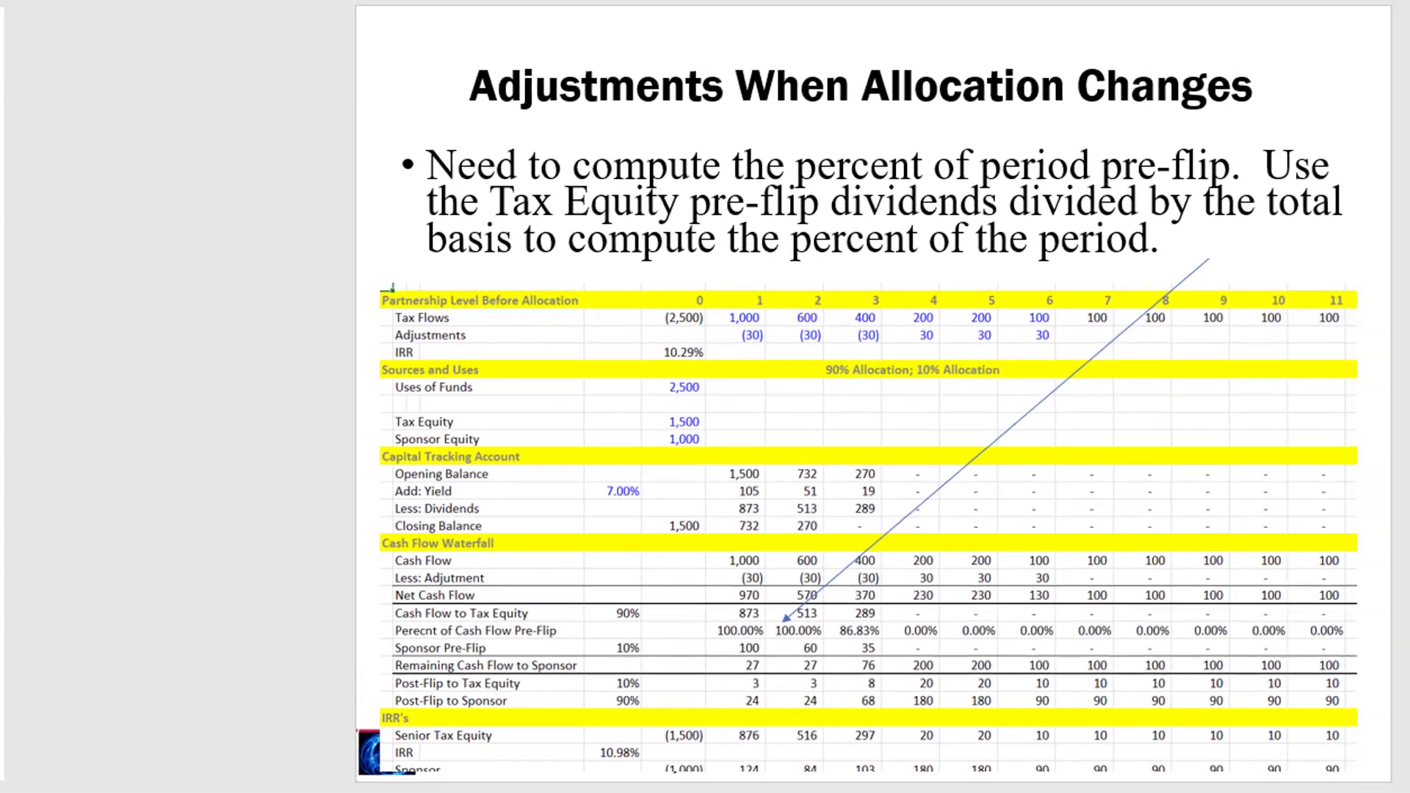
mouse_move(760, 789)
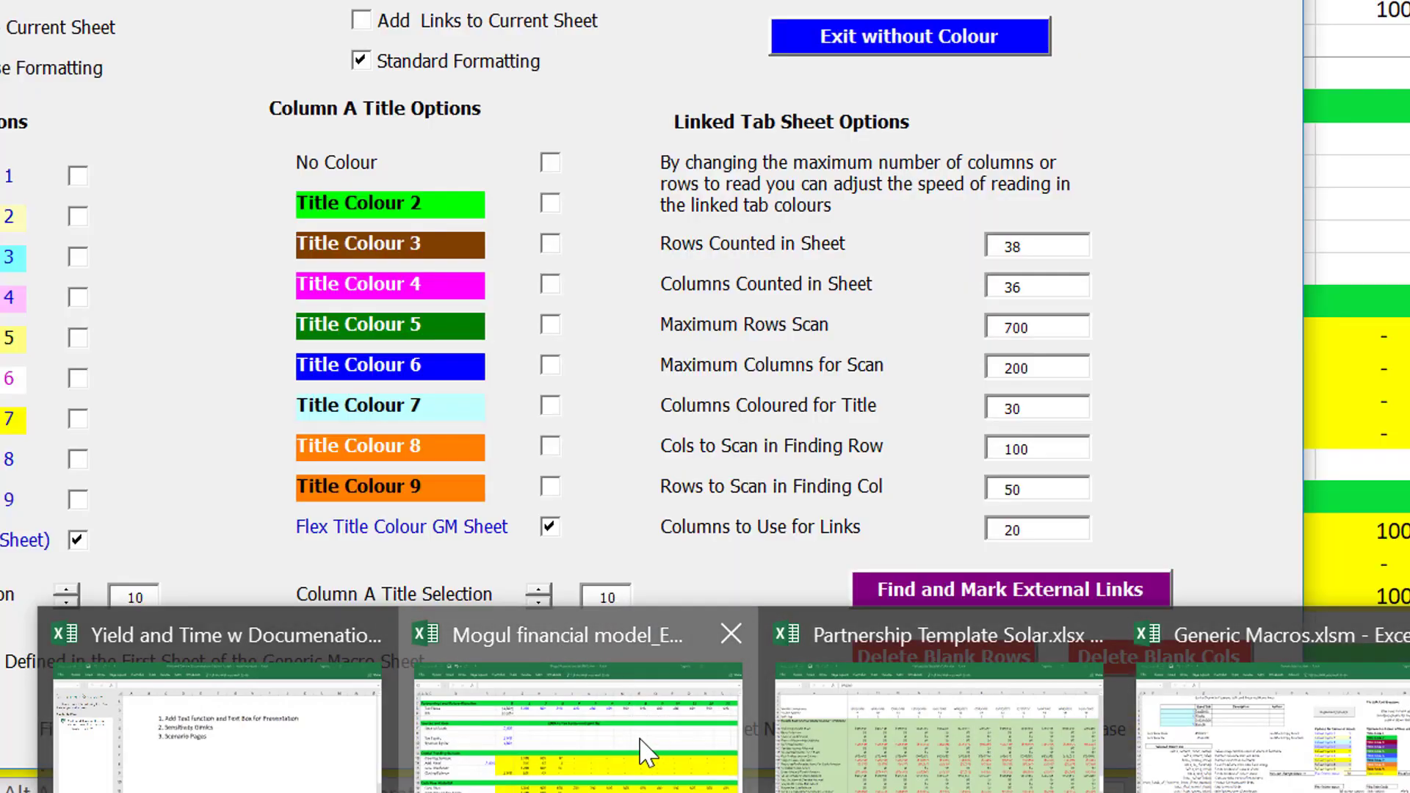
left_click(646, 751)
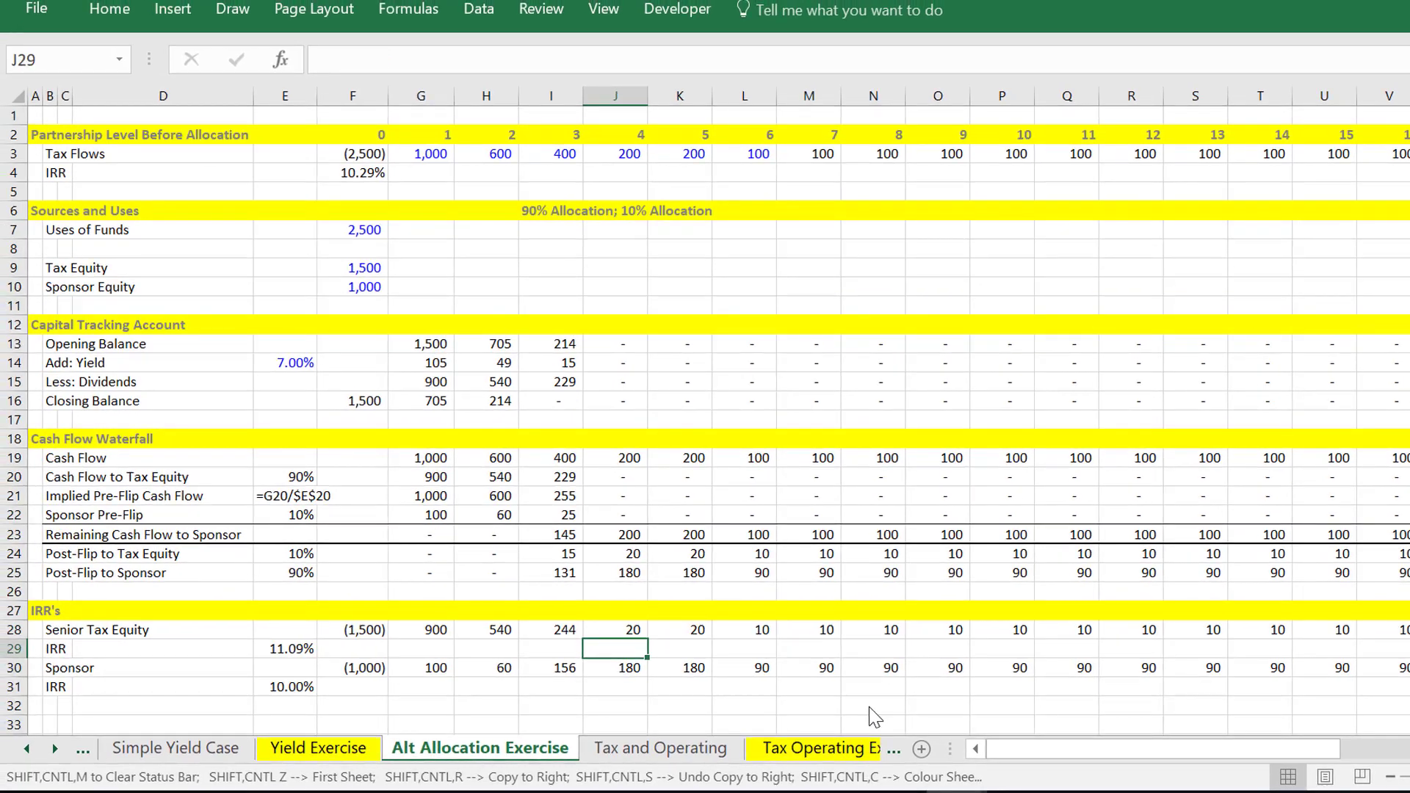
- Examine the partnership tax flows and the 90%/10% allocation heading in the Alt Allocation Exercise sheet
key("Up")
key("Up")
key("Up")
key("Up")
key("Up")
key("Up")
key("Up")
key("Up")
key("Up")
key("Up")
key("Up")
key("Up")
key("Up")
key("Up")
key("Up")
key("Up")
key("Up")
key("Up")
key("Up")
key("Up")
key("Left")
key("Left")
key("Left")
key("Up")
key("Up")
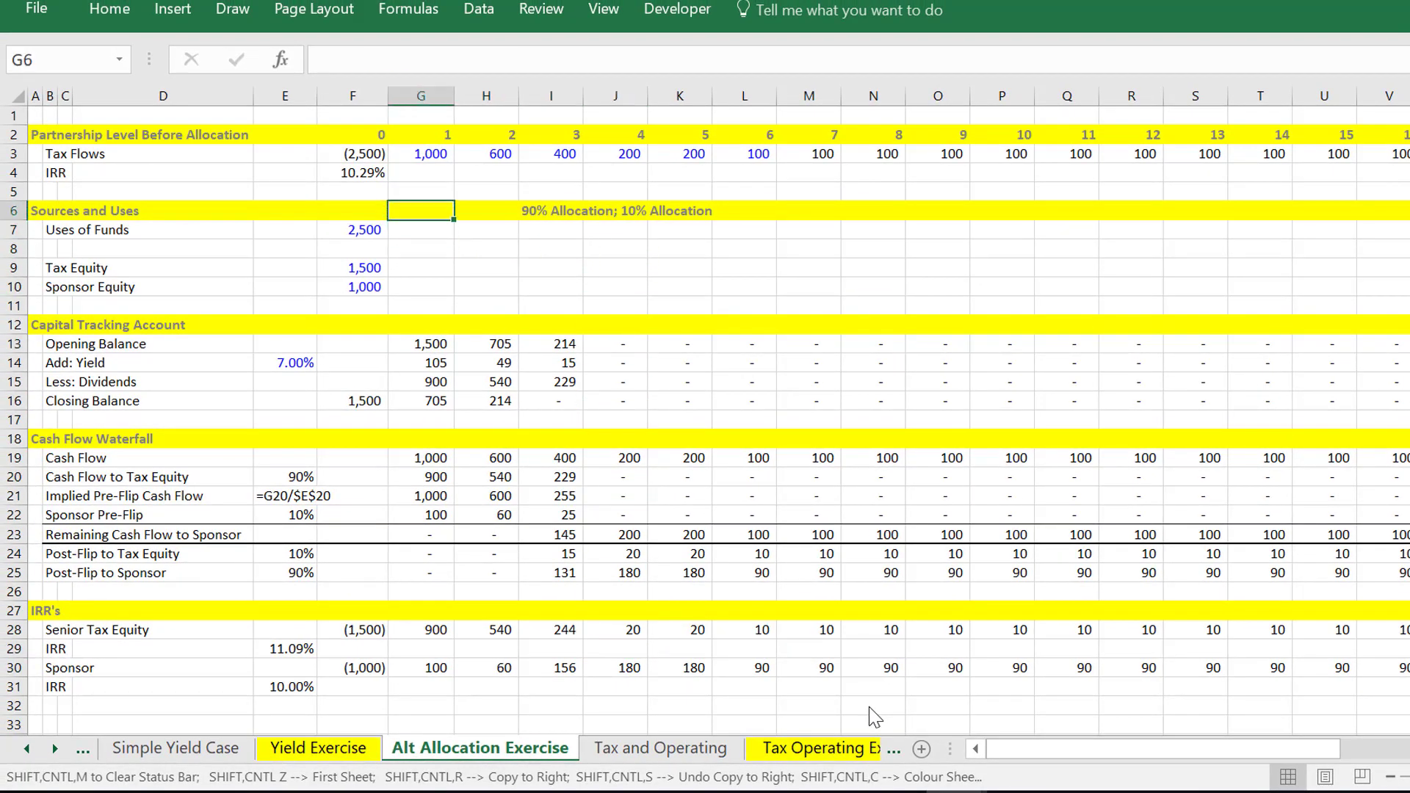
key("Up")
key("Up")
key("Up")
key("Down")
key("Down")
key("Down")
key("Down")
key("Down")
key("Down")
key("Down")
key("Down")
key("Down")
key("Left")
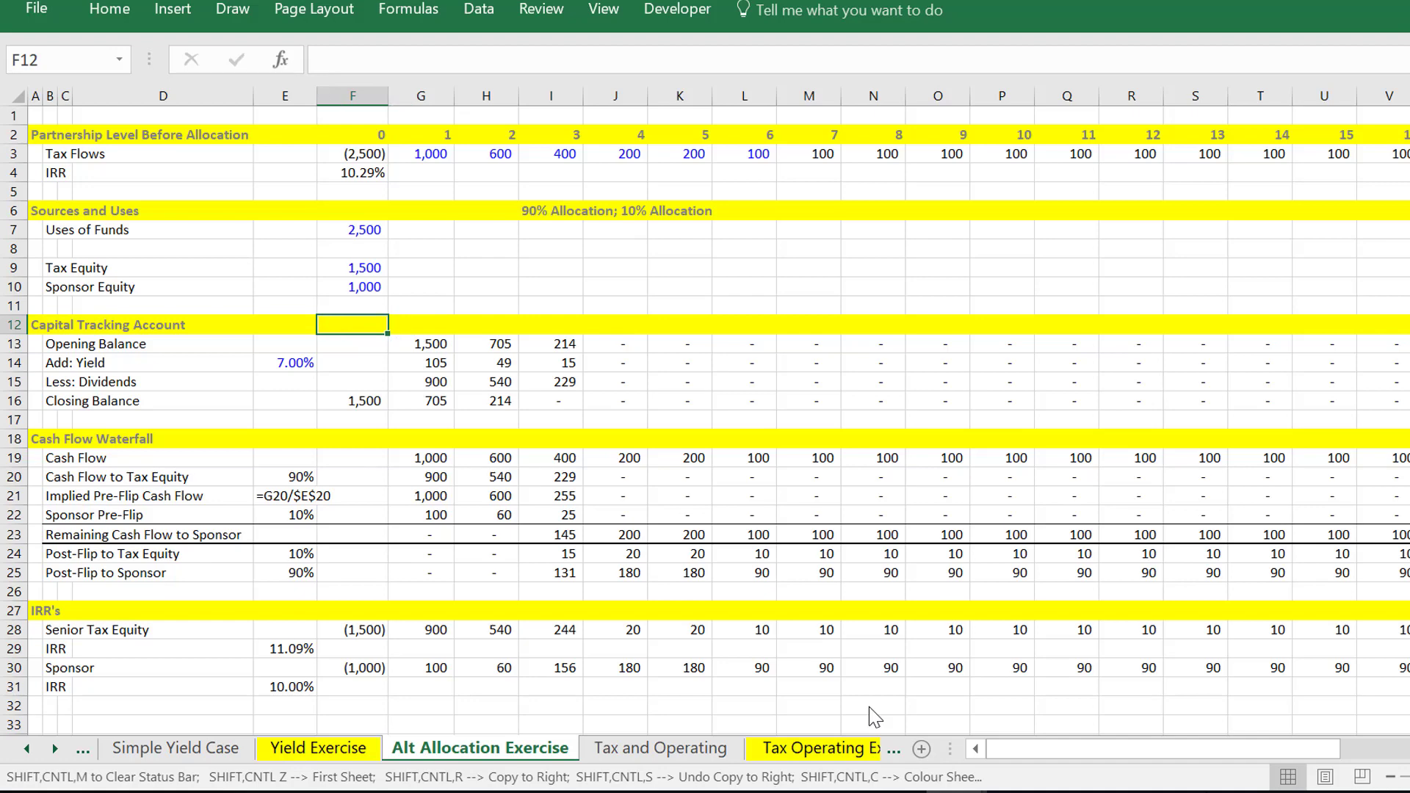
- Examine the year 0 column from Tax Flows through Sources and Uses down to the Closing Balance in F16
key("Up")
key("Up")
key("Up")
key("Up")
key("Up")
key("Up")
key("Up")
key("Up")
key("Up")
key("Up")
key("Up")
key("Down")
key("Down")
key("Down")
key("Down")
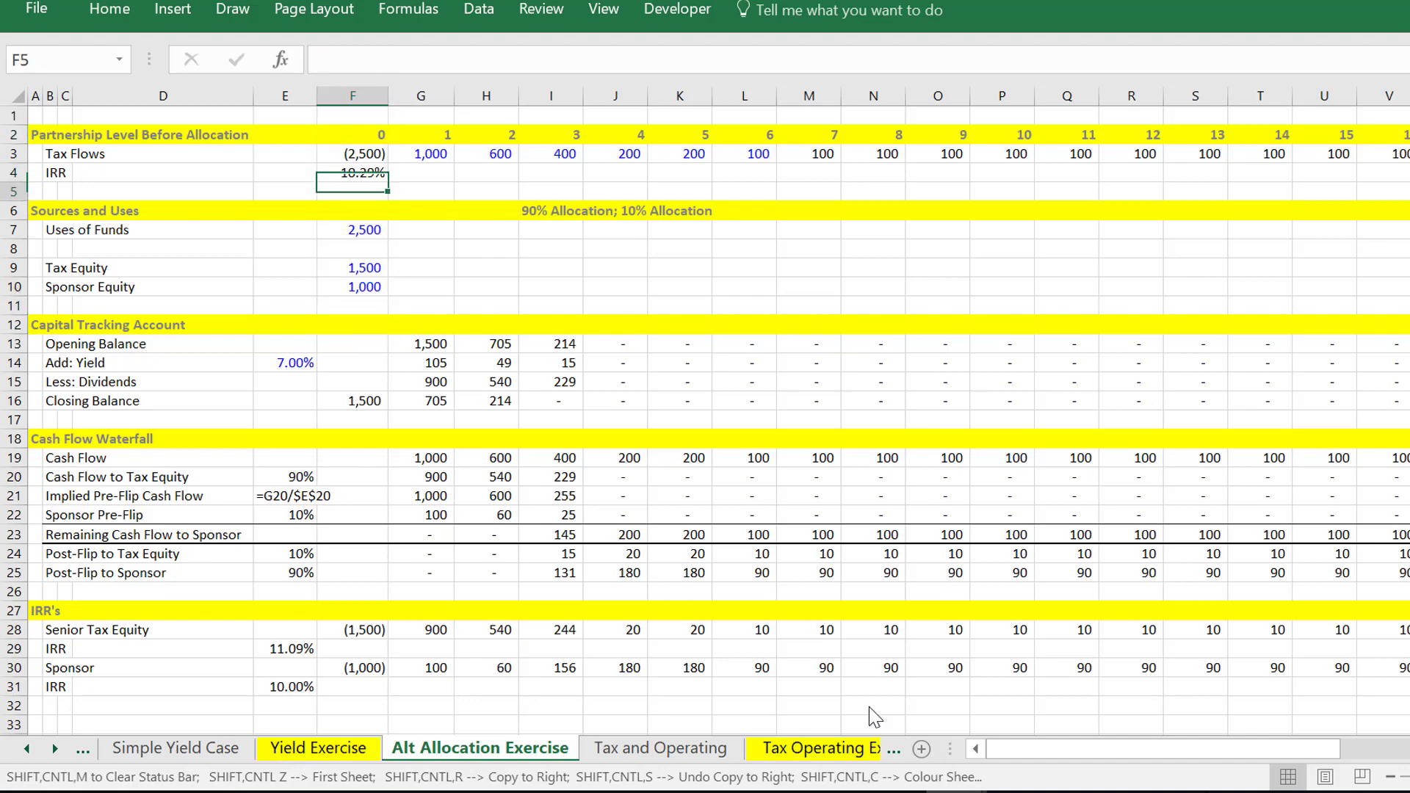
key("Down")
key("Down")
key("Down")
key("Down")
key("Down")
key("Down")
key("Down")
key("Down")
key("Down")
key("Down")
key("Down")
key("Down")
key("Down")
key("Down")
key("Down")
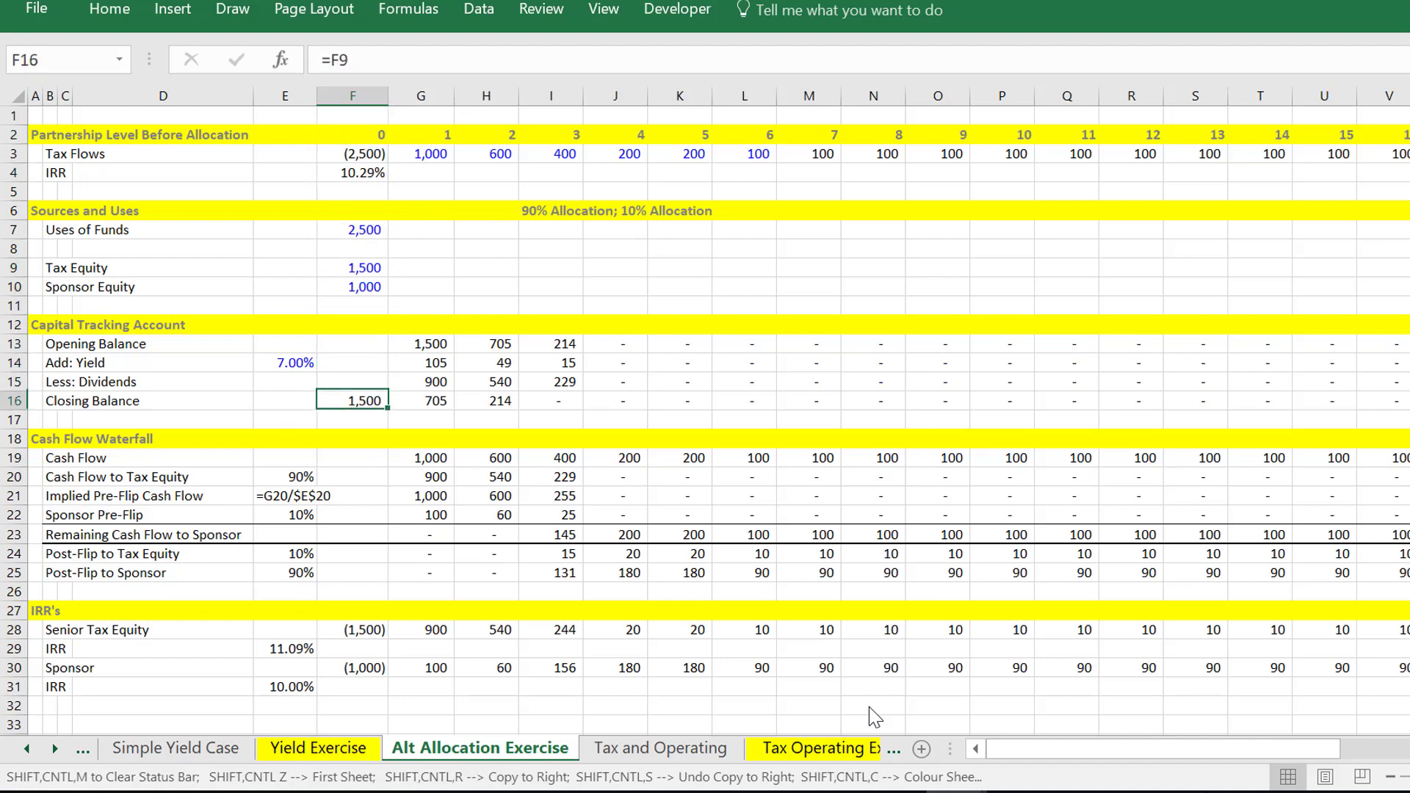
- Inspect the year 1 formulas for Cash Flow to Tax Equity in G20 and Implied Pre-Flip Cash Flow in G21
key("Right")
key("F2")
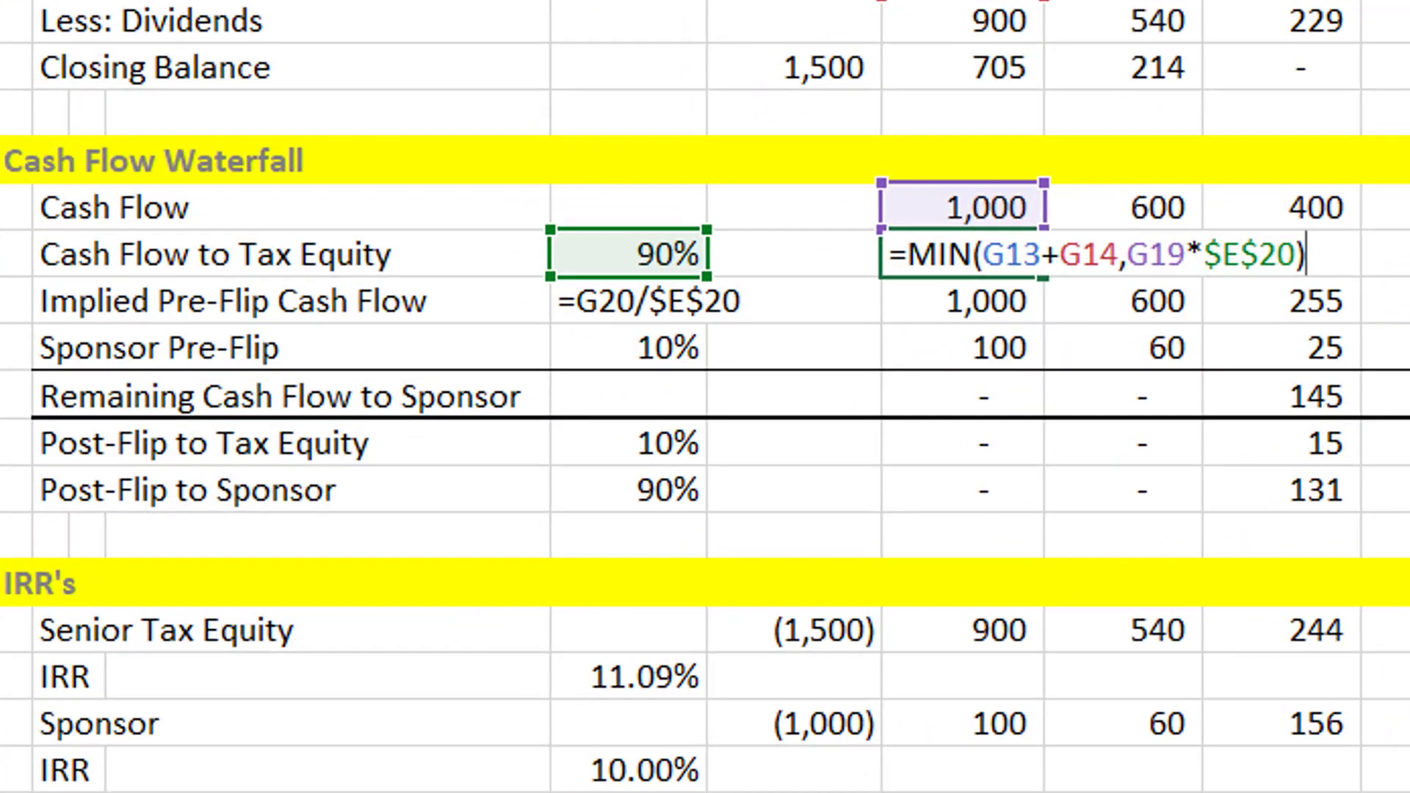
key("Return")
key("F2")
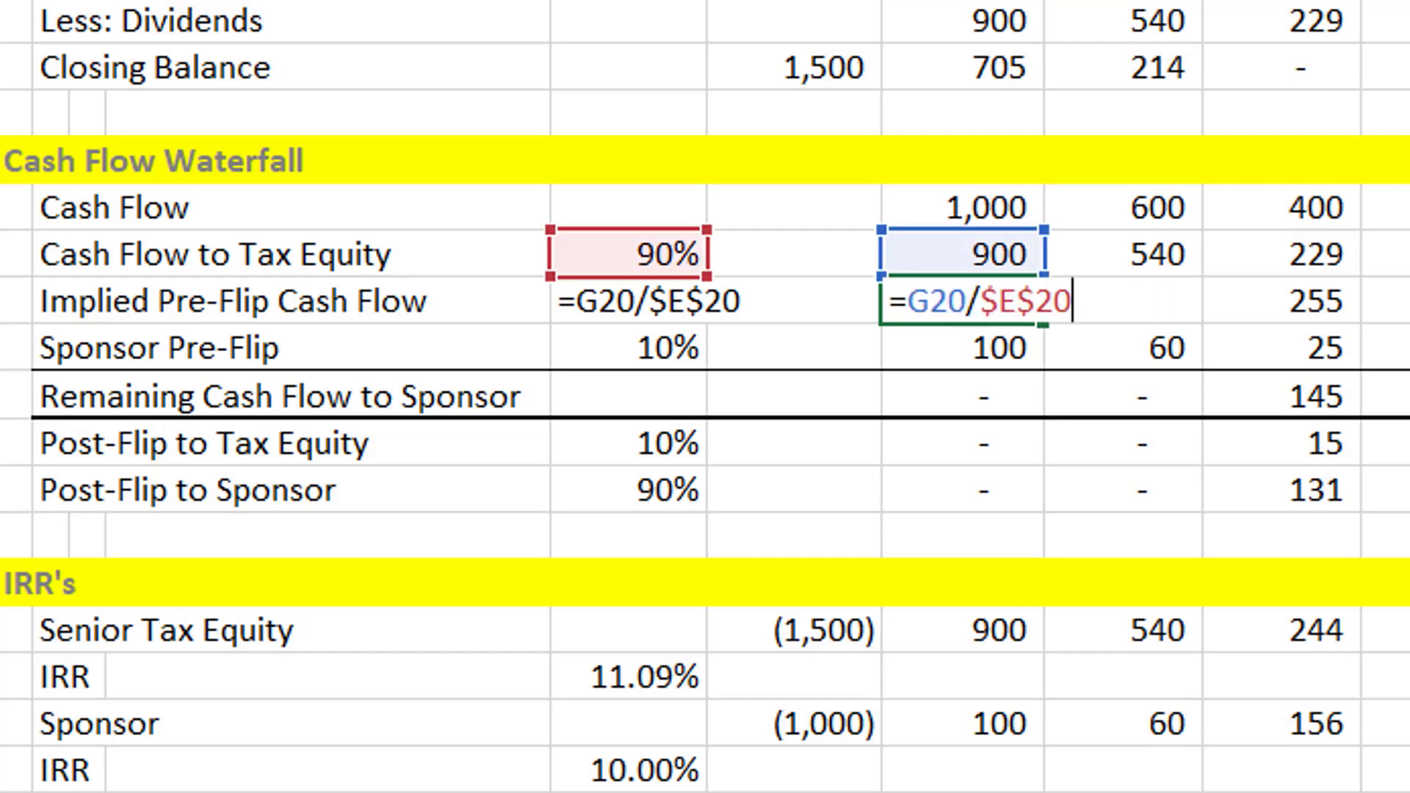
key("Escape")
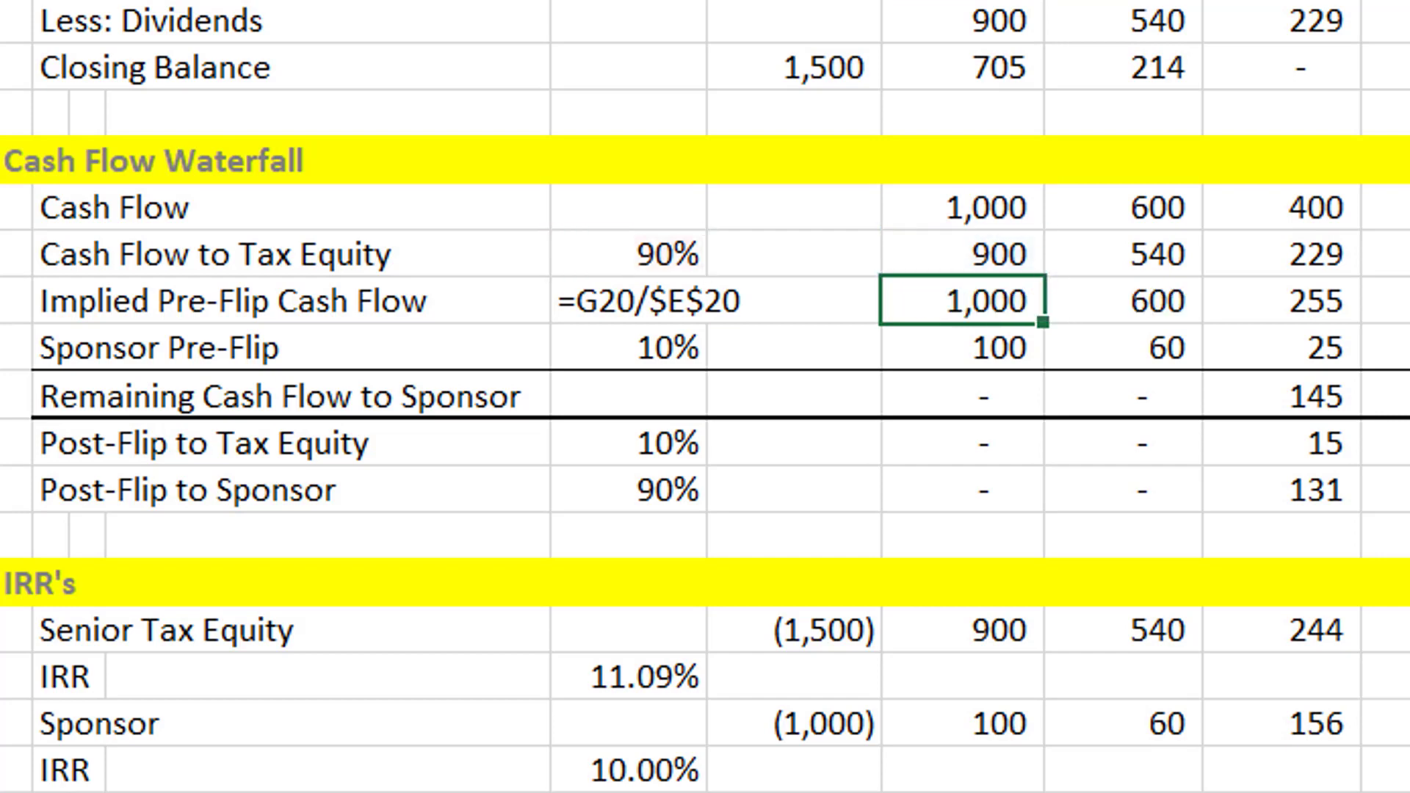
- Delete the formula text in E21 beside Implied Pre-Flip Cash Flow
key("Left")
key("Left")
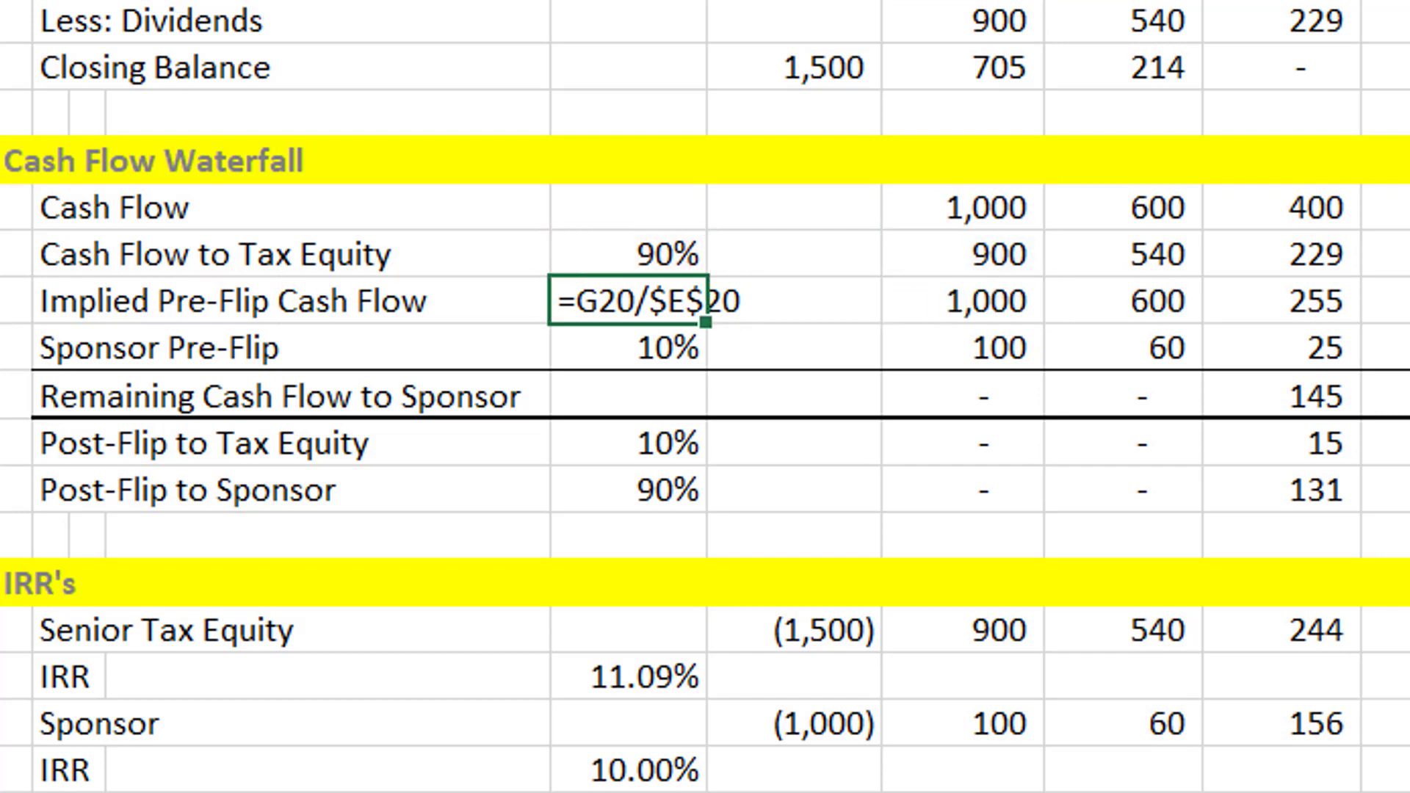
key("Delete")
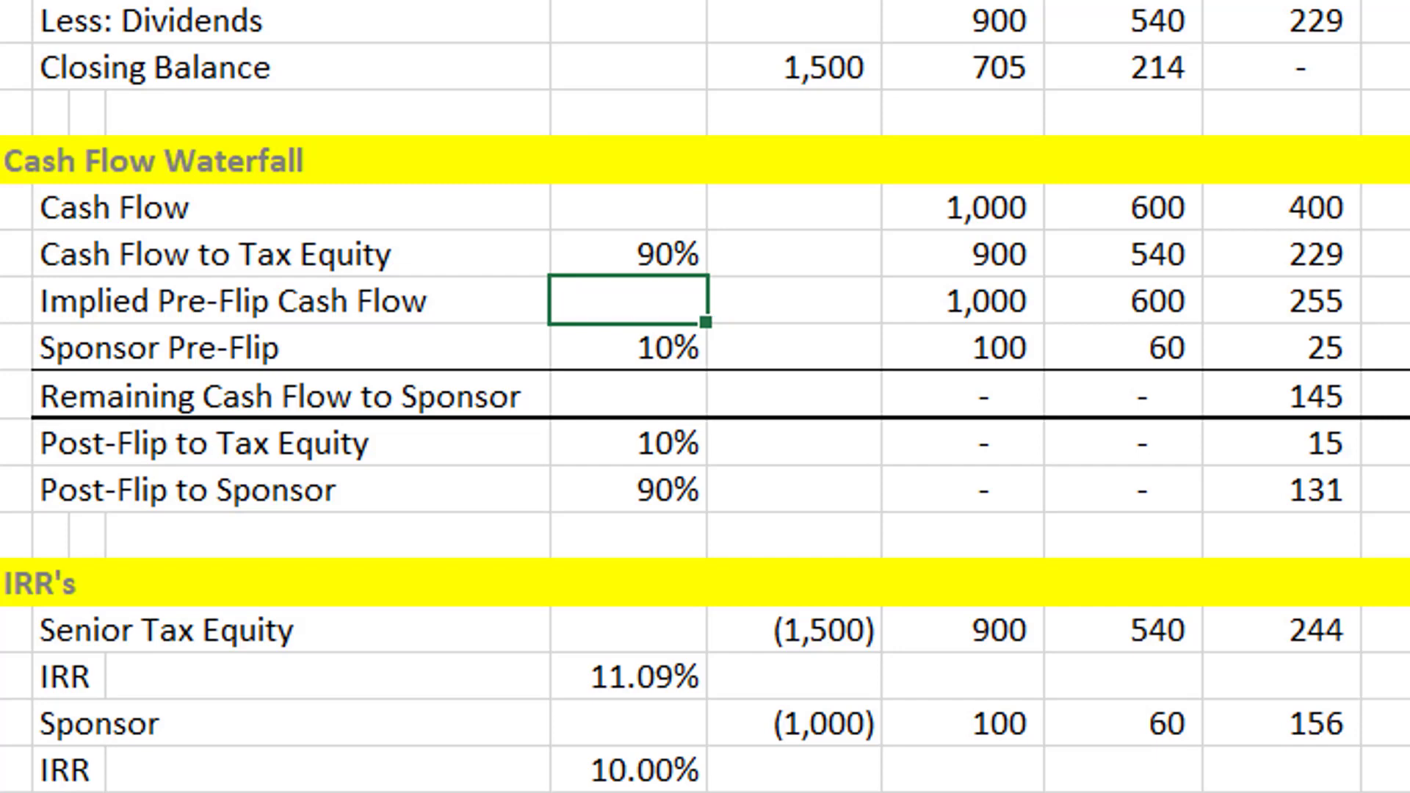
key("Right")
key("Right")
type("=")
key("Up")
type("/")
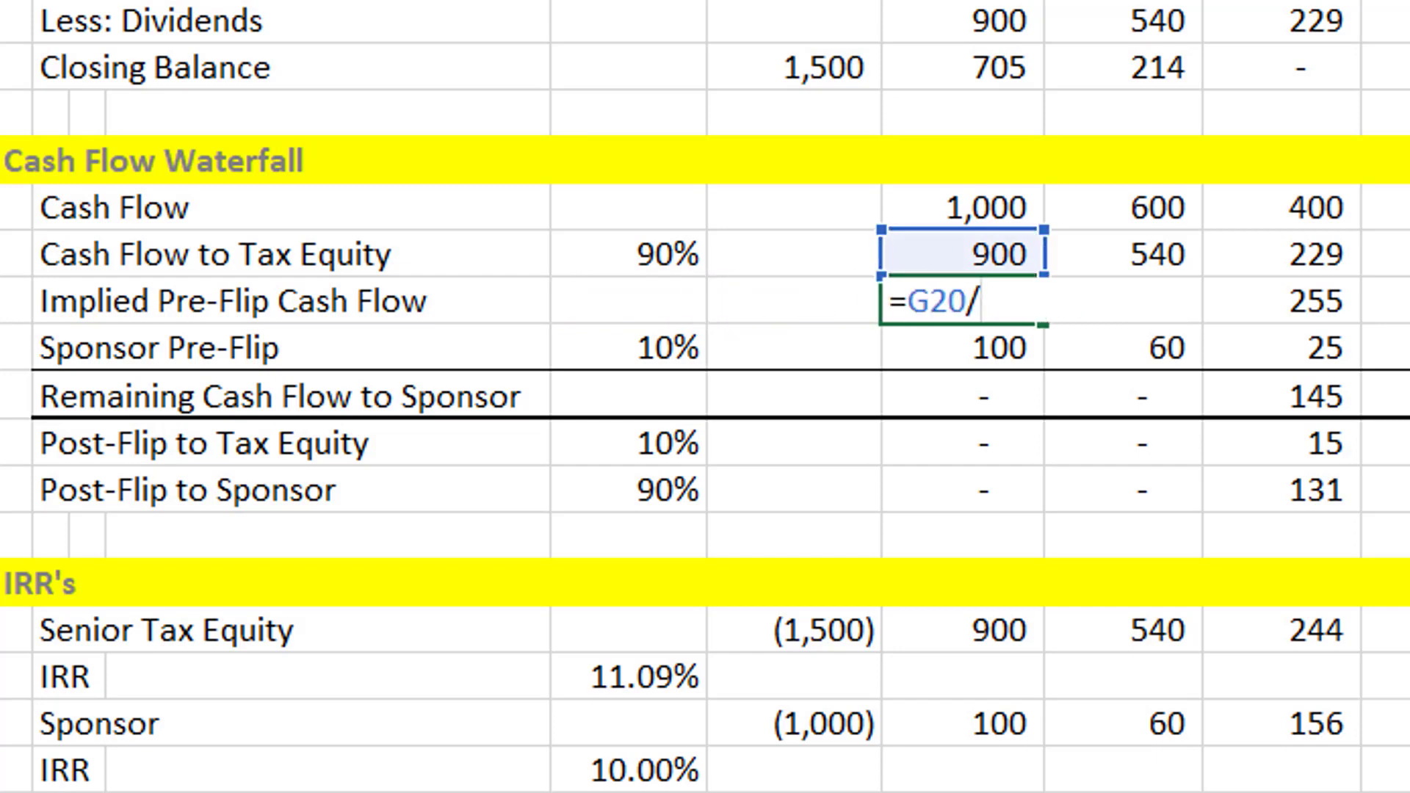
key("Escape")
key("Left")
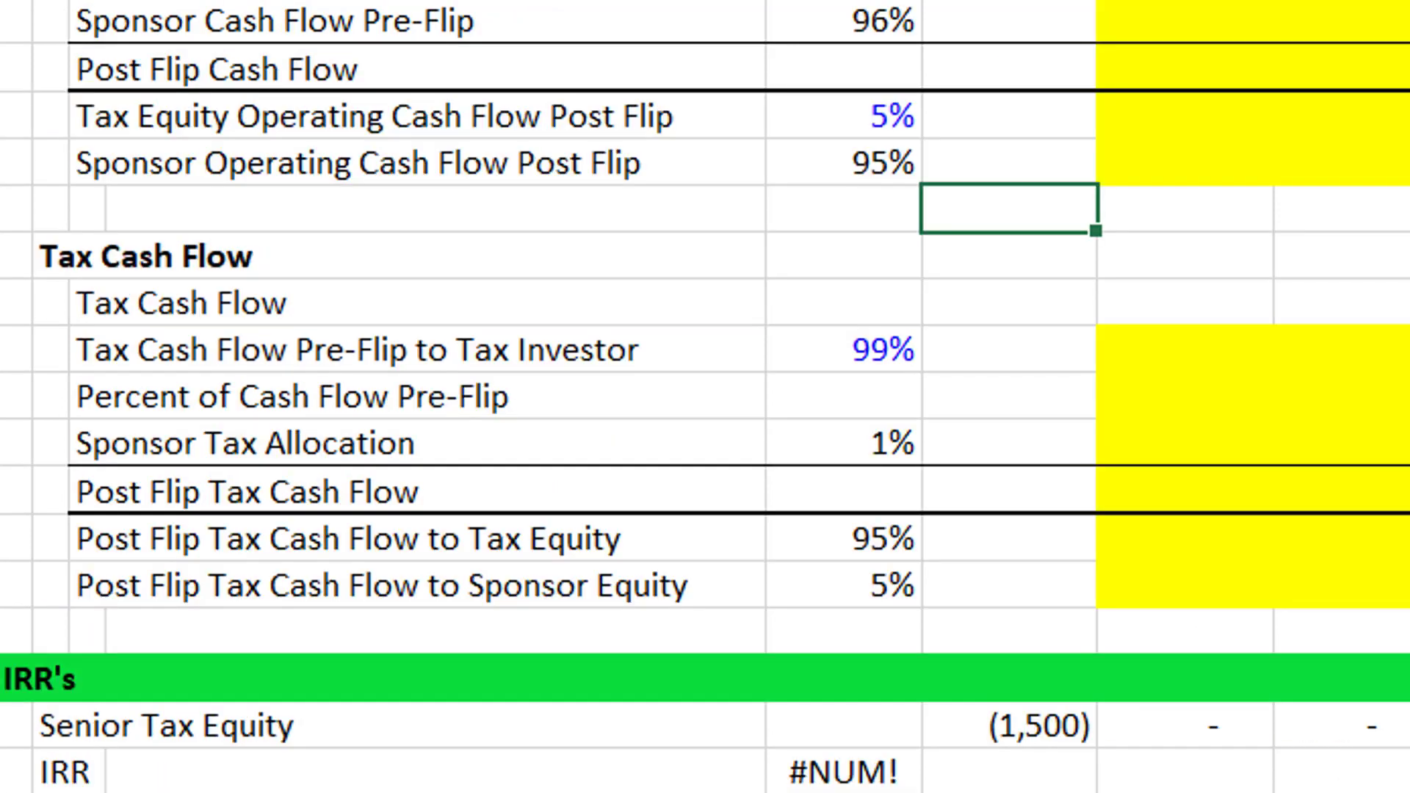
- Examine the pre-flip and post-flip allocation percentages in the Operating Cash Flow and Tax Cash Flow blocks of the waterfall
key("Up")
key("Up")
key("Up")
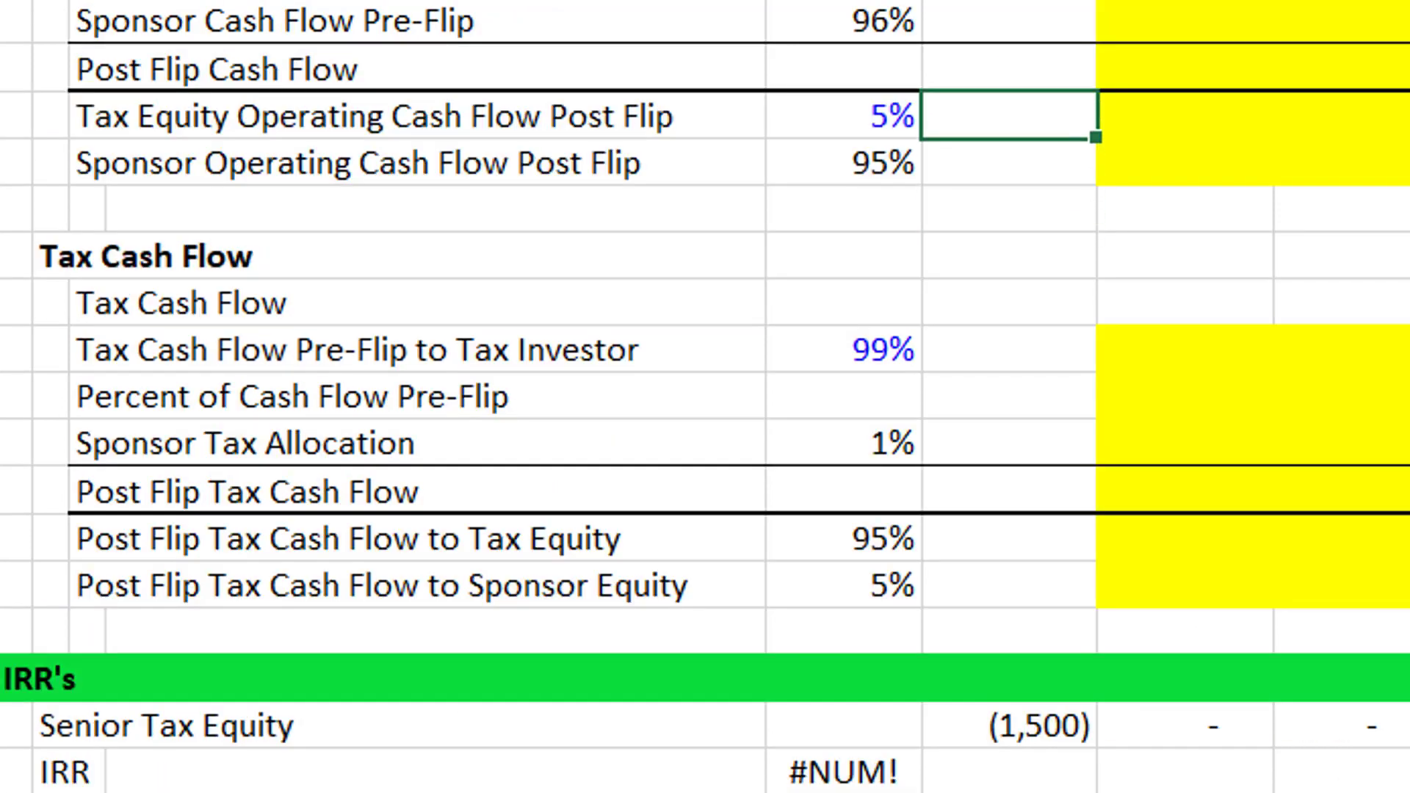
scroll(705, 397, "up", 3)
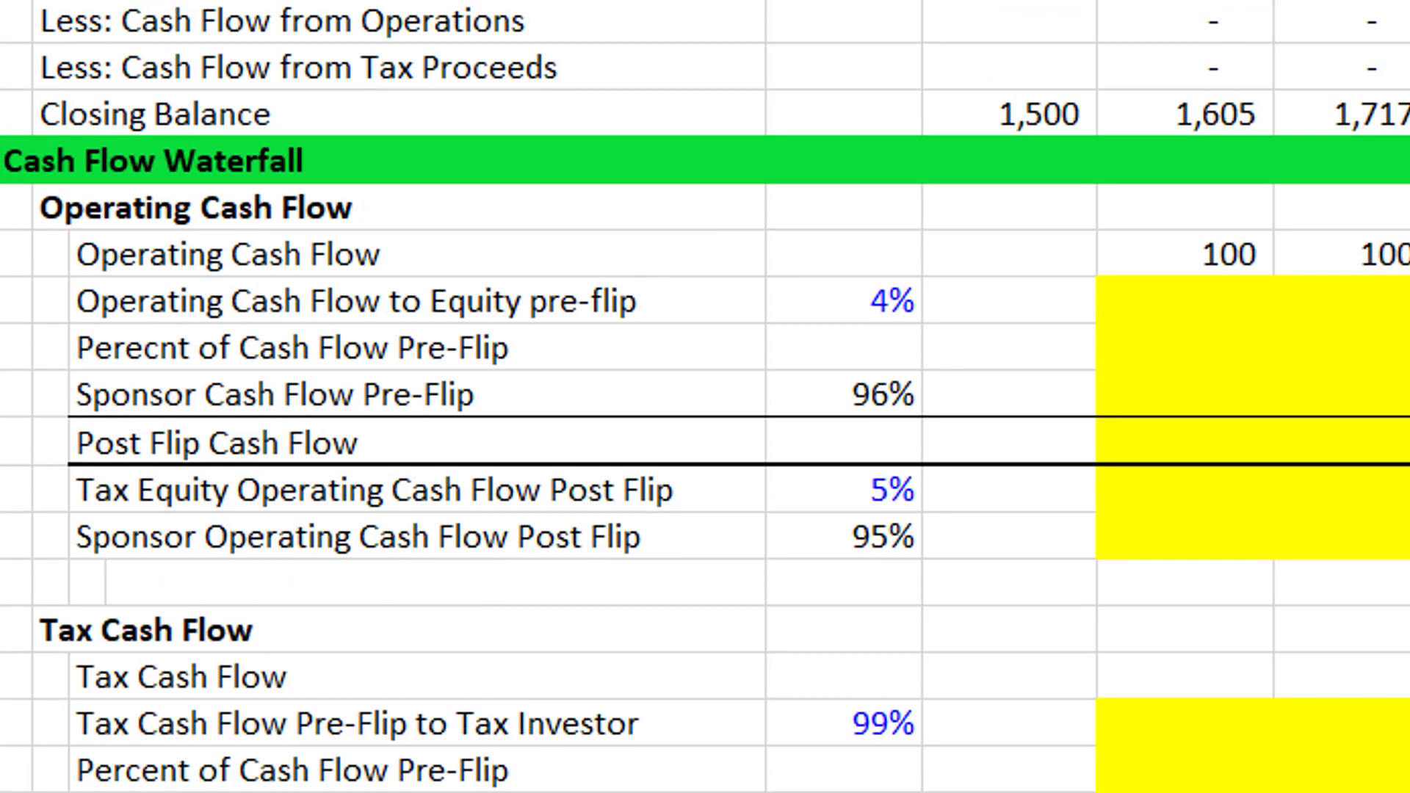
key("Down")
key("Down")
key("Down")
key("Down")
key("Down")
key("Down")
key("Down")
key("Down")
key("Down")
key("Down")
key("Down")
key("Down")
key("Down")
key("Down")
key("Down")
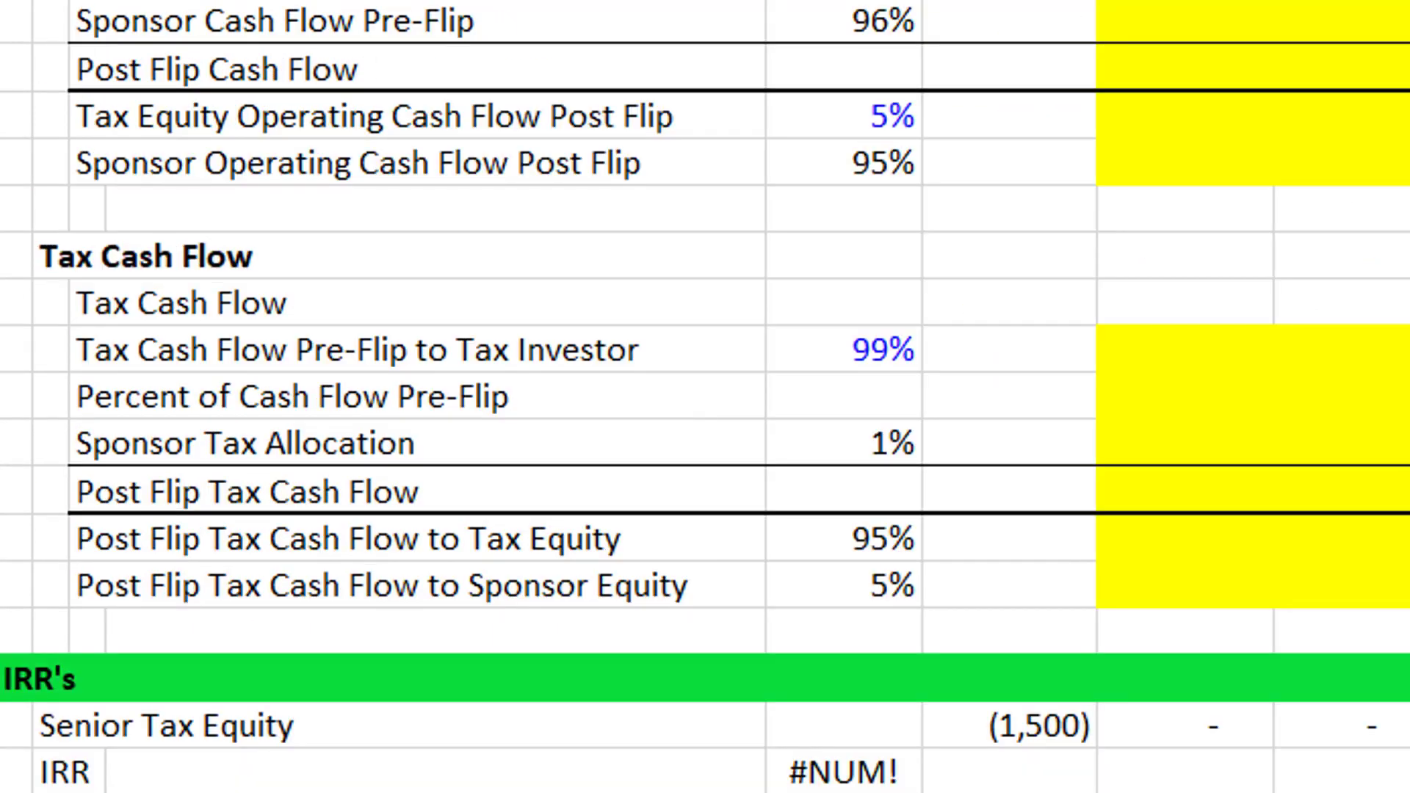
- Review the rows from Tax Equity and the Capital Tracking Account down to Sponsor Operating Cash Flow Post Flip
key("Up")
key("Up")
key("Up")
key("Up")
key("Up")
key("Up")
key("Up")
key("Up")
key("Up")
key("Up")
key("Up")
key("Up")
key("Up")
key("Up")
key("Up")
key("Up")
key("Up")
key("Up")
key("Up")
key("Up")
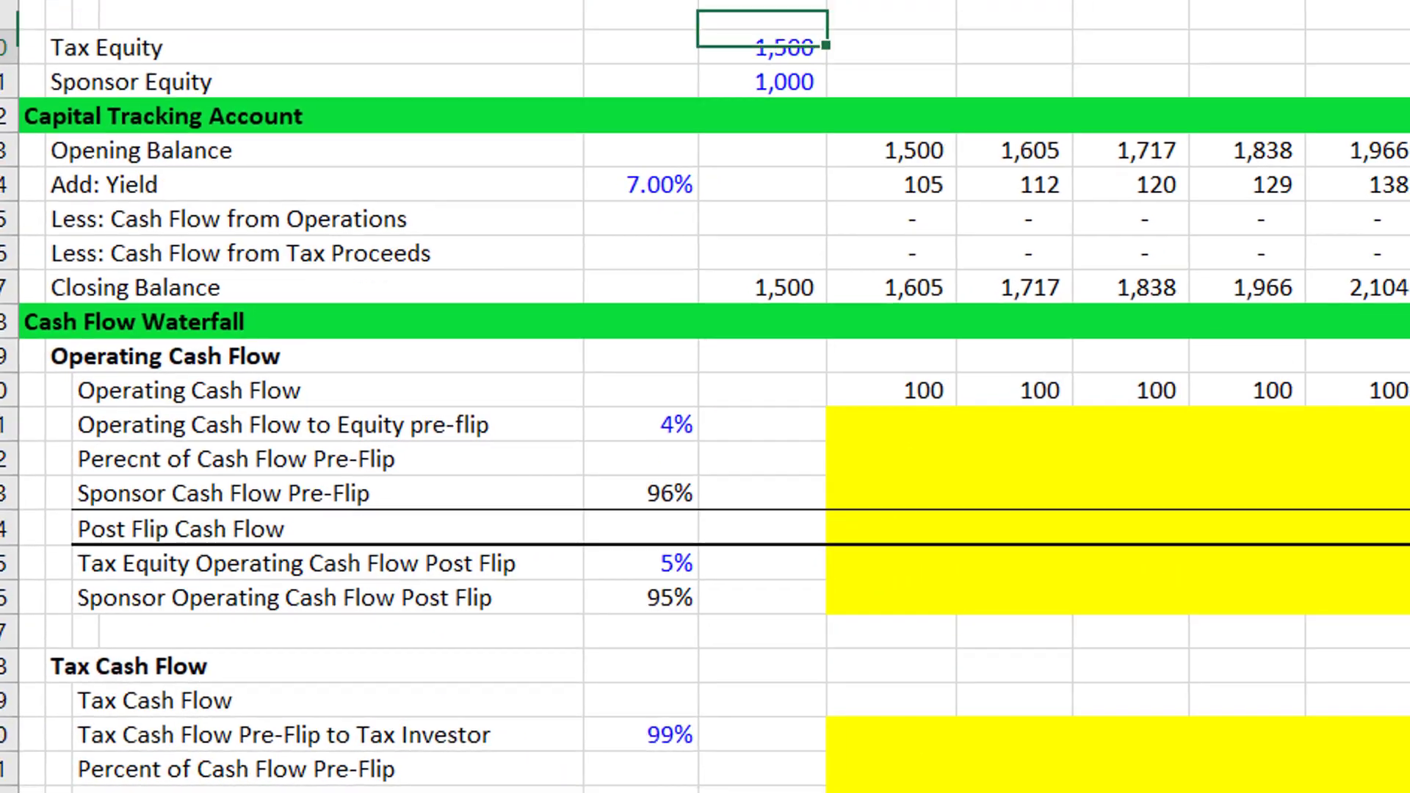
key("Down")
key("Down")
key("Down")
key("Down")
key("Down")
key("Down")
key("Down")
key("Down")
key("Down")
key("Down")
key("Down")
key("Down")
key("Down")
key("Down")
key("Down")
key("Down")
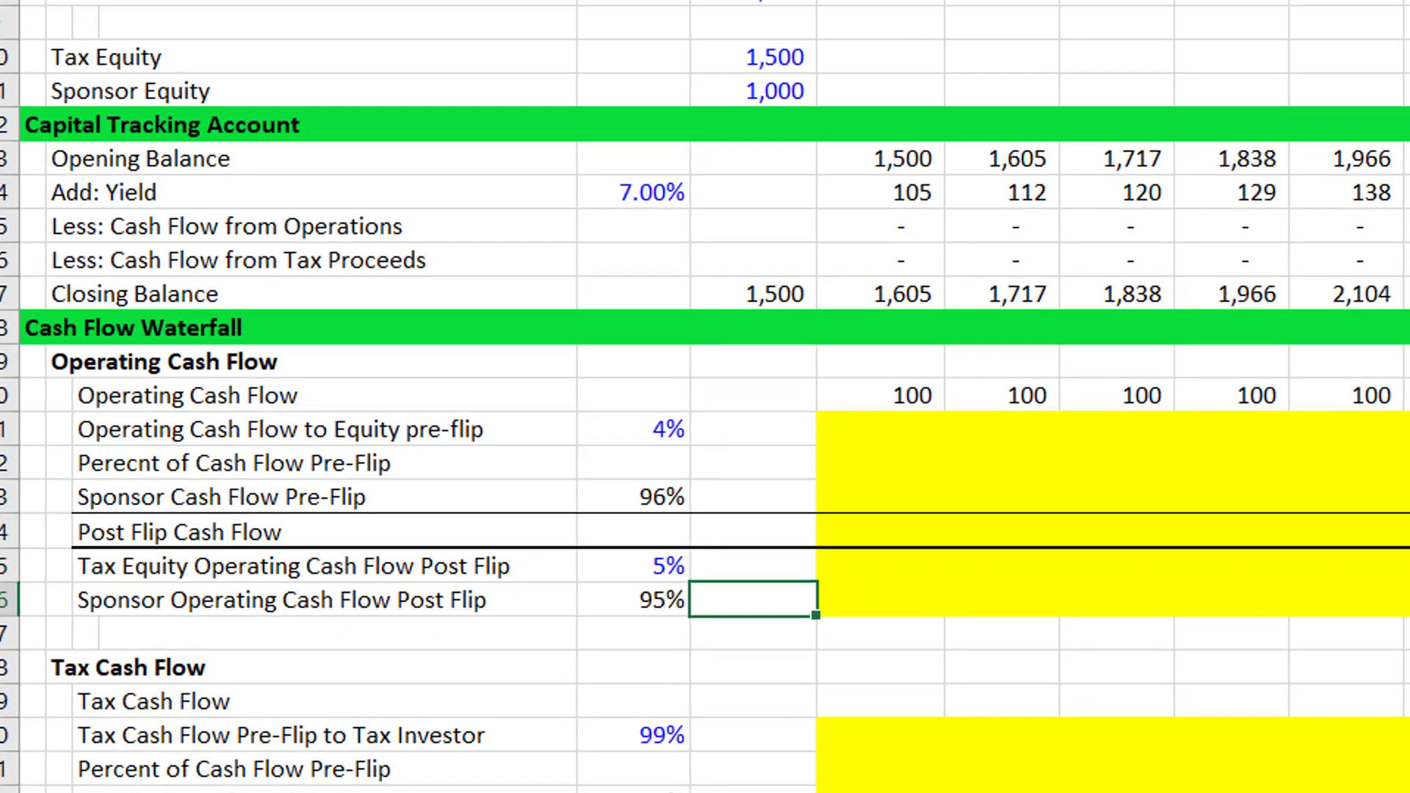
- Examine the row labels from Closing Balance through the Operating Cash Flow block to the start of Tax Cash Flow
key("Left")
key("Up")
key("Up")
key("Up")
key("Up")
key("Up")
key("Up")
key("Up")
key("Up")
key("Up")
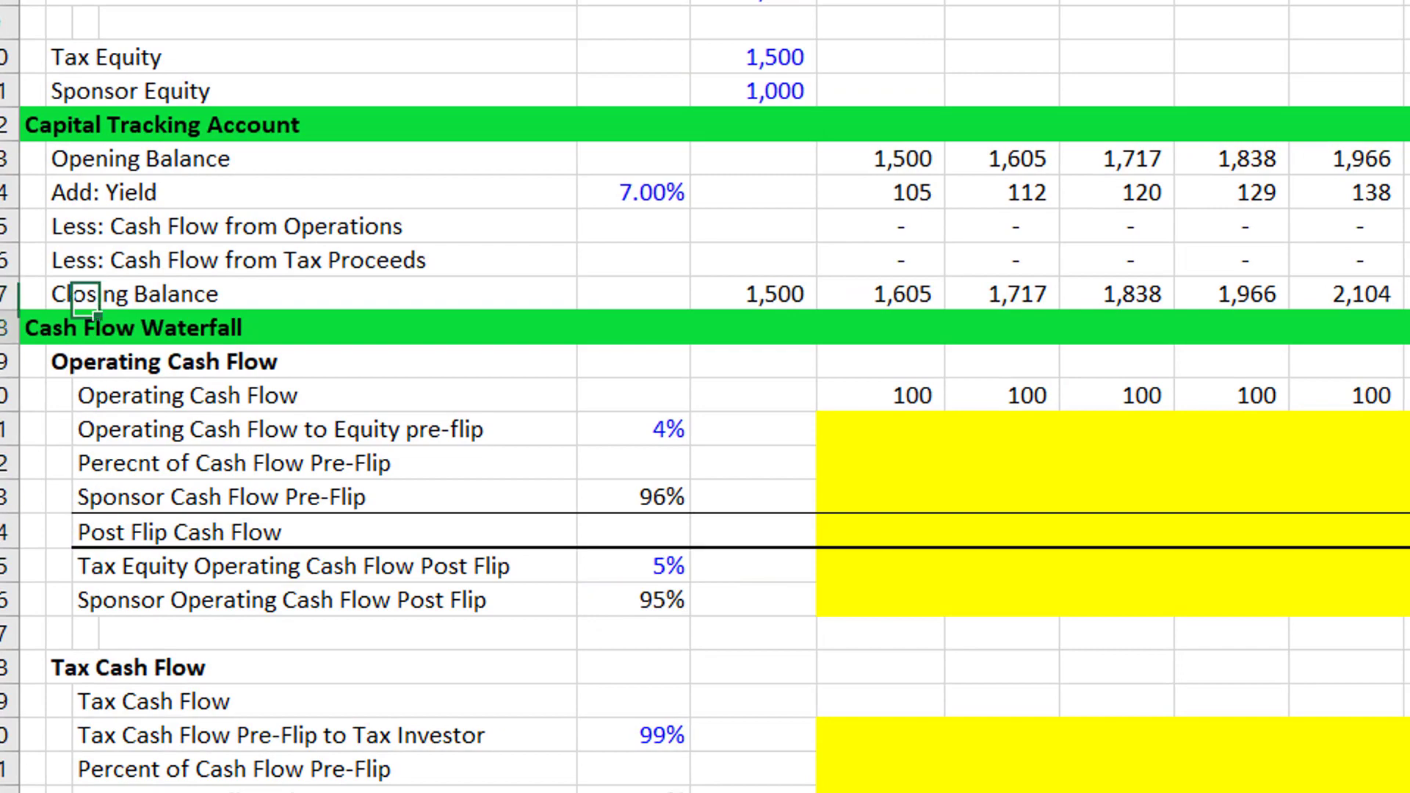
key("Down")
key("Down")
key("Down")
key("Down")
key("Down")
key("Down")
key("Down")
key("Down")
key("Down")
key("Down")
key("Left")
key("Down")
key("Down")
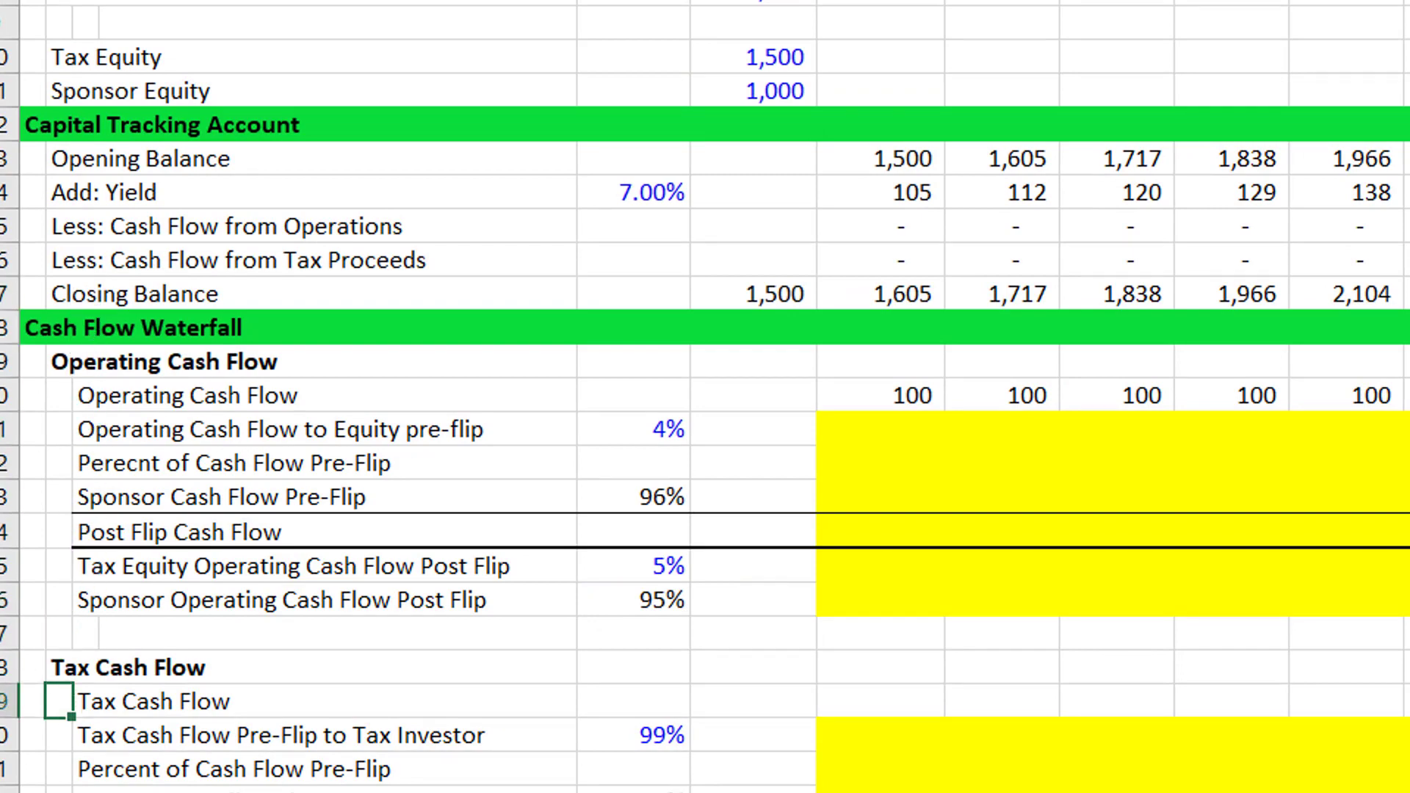
- Examine the Tax Cash Flow allocation rows and the IRR's section for Senior Tax Equity and Sponsor
key("Down")
key("Down")
key("Down")
key("Down")
key("Down")
key("Down")
key("Down")
key("Down")
key("Down")
key("Down")
key("Down")
key("Down")
key("Down")
key("Down")
key("Down")
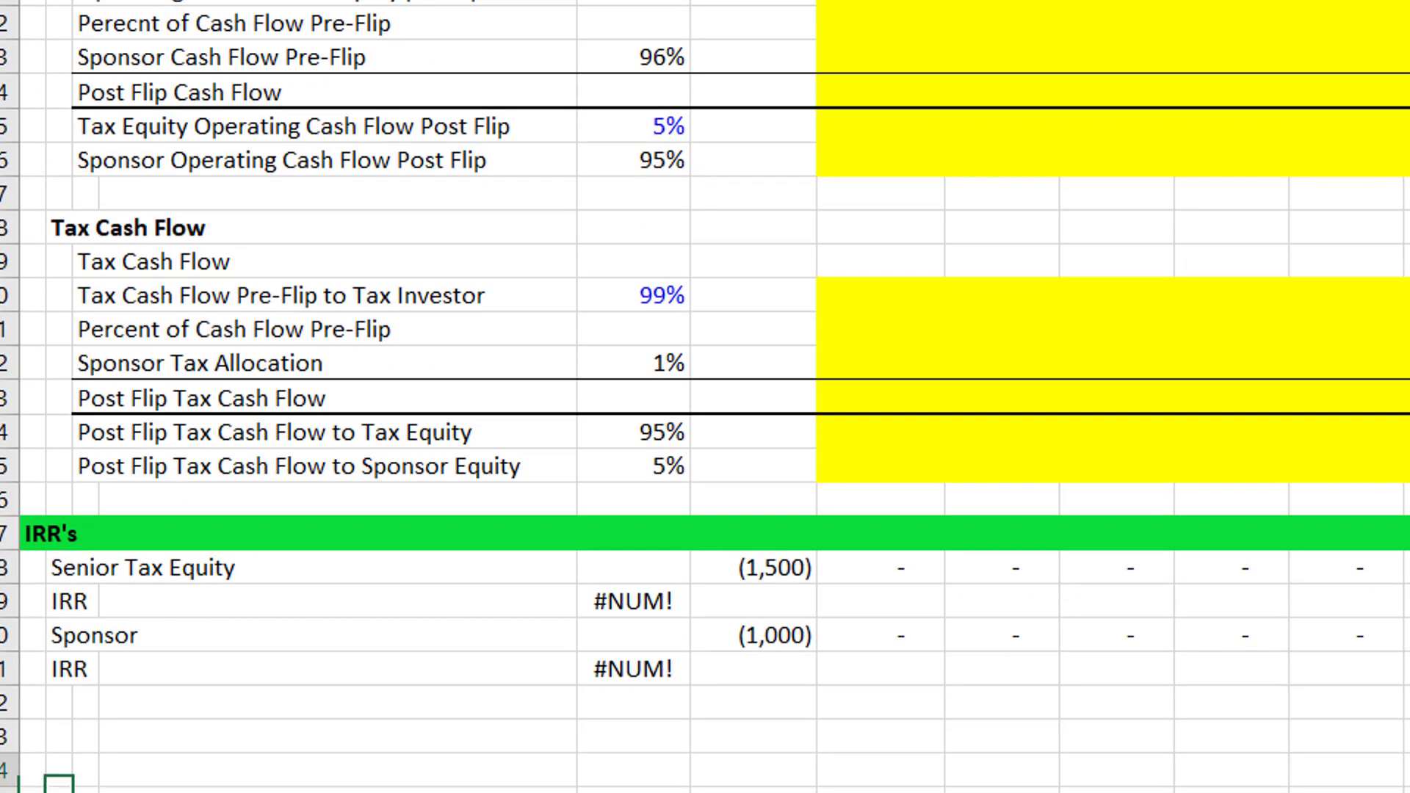
- Go back over the Capital Tracking Account and find the allocation for Operating Cash Flow to Equity pre-flip in E21
key("Up")
key("Up")
key("Up")
key("Up")
key("Up")
key("Up")
key("Up")
key("Up")
key("Up")
key("Up")
key("Up")
key("Up")
key("Up")
key("Up")
key("Up")
key("Up")
key("Up")
key("Up")
key("Up")
key("Up")
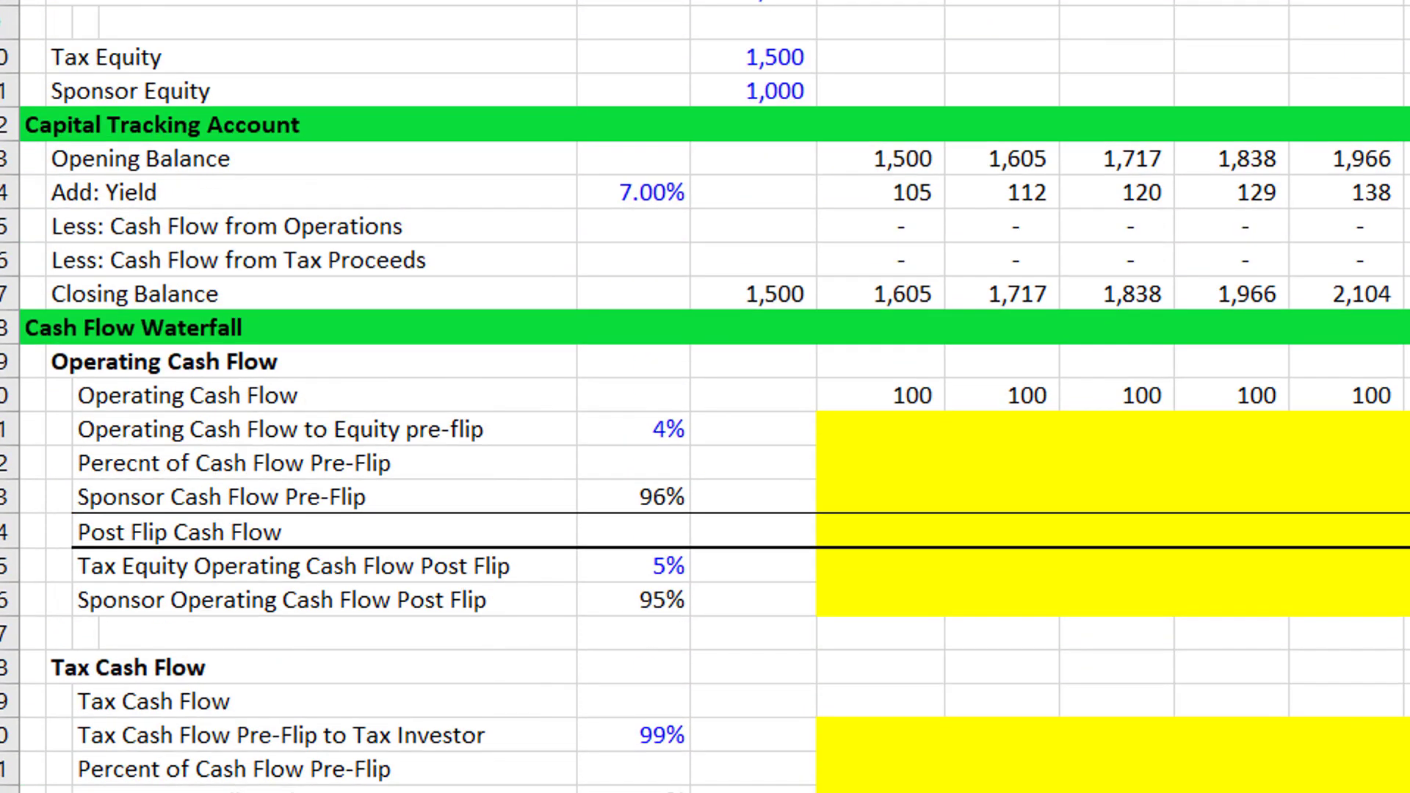
key("Down")
key("Down")
key("Down")
key("Down")
key("Down")
key("Down")
key("Down")
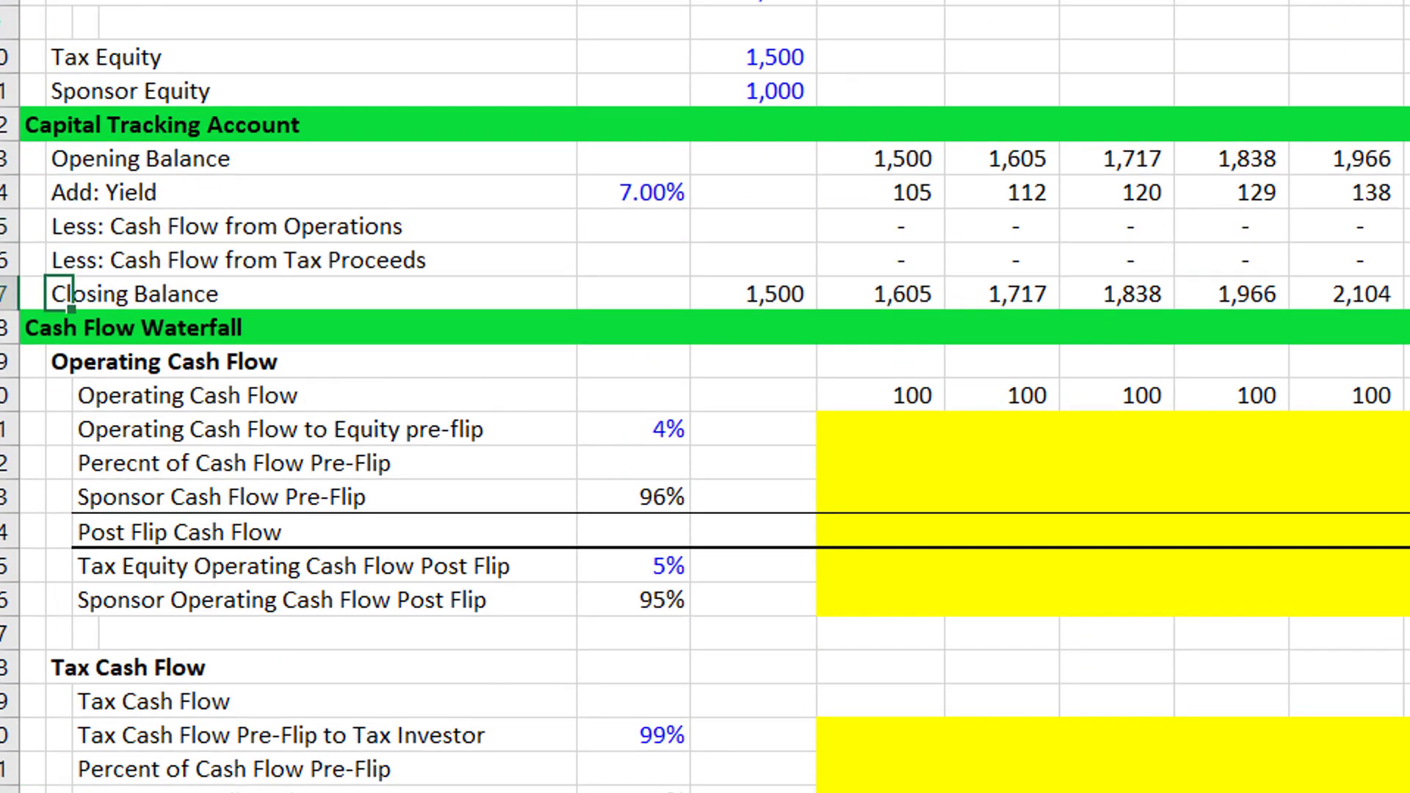
key("Right")
key("Right")
key("Right")
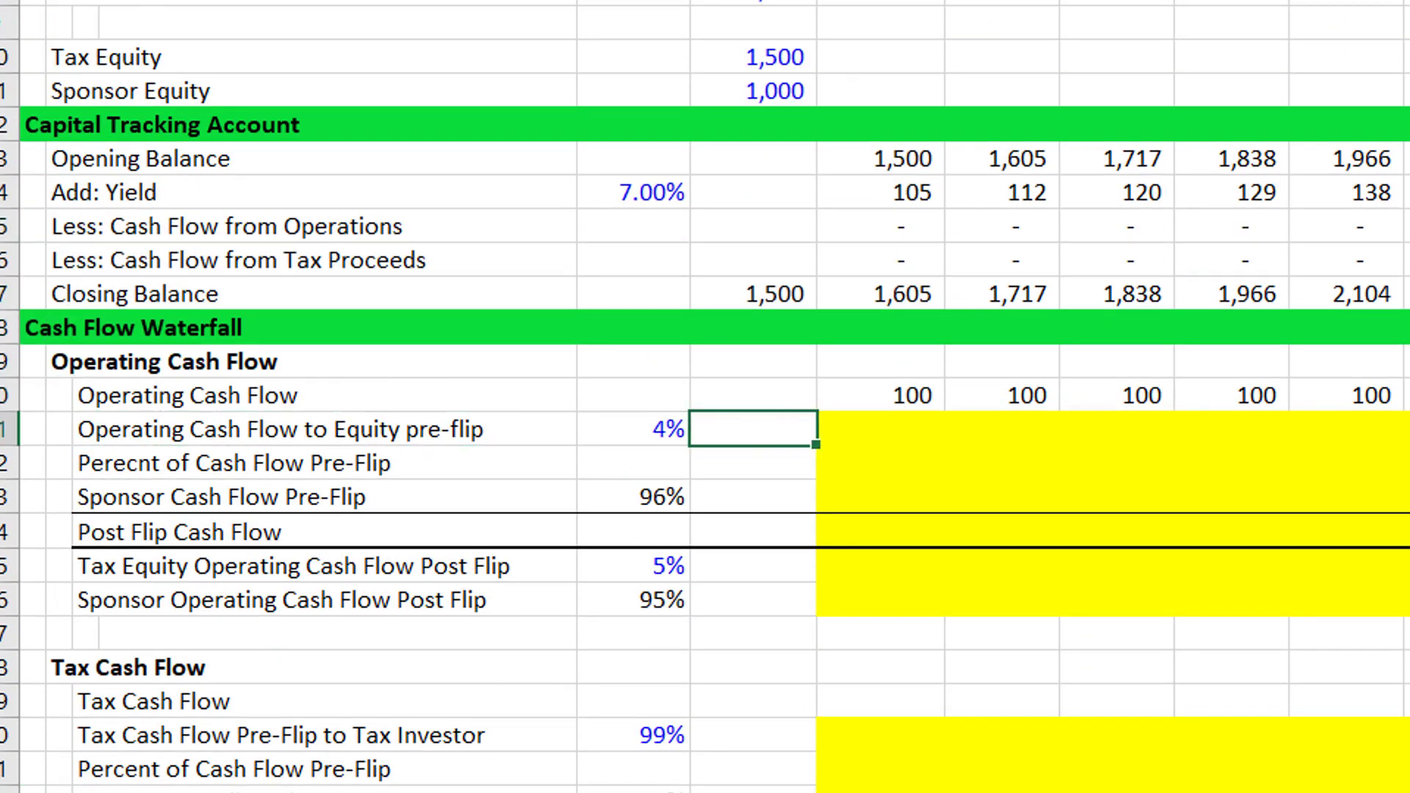
key("Left")
- Switch to the PowerPoint presentation, read the Modelling Yield Flip with Multiple Cash Flows slide, and end the slide show
key("alt+Tab")
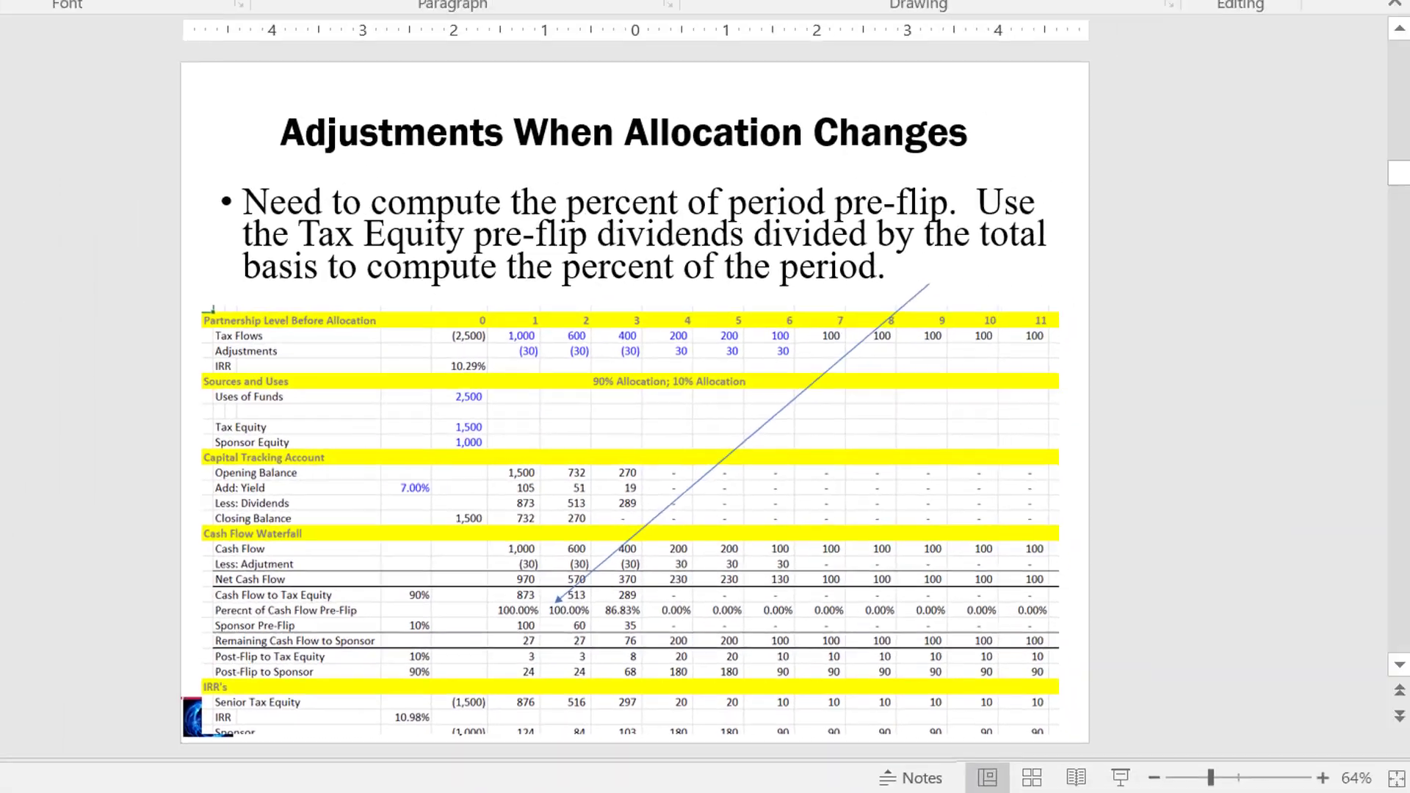
key("Page_Down")
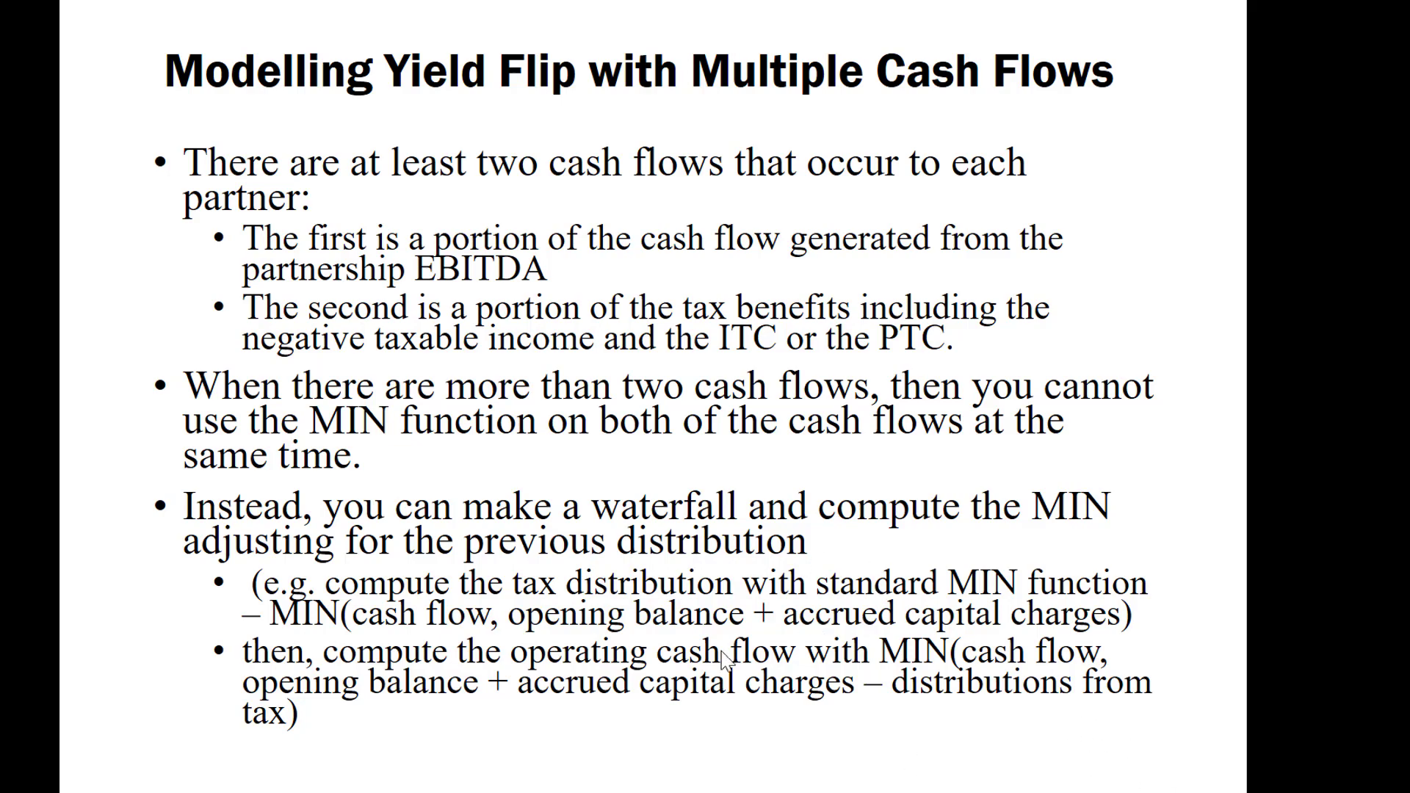
key("Escape")
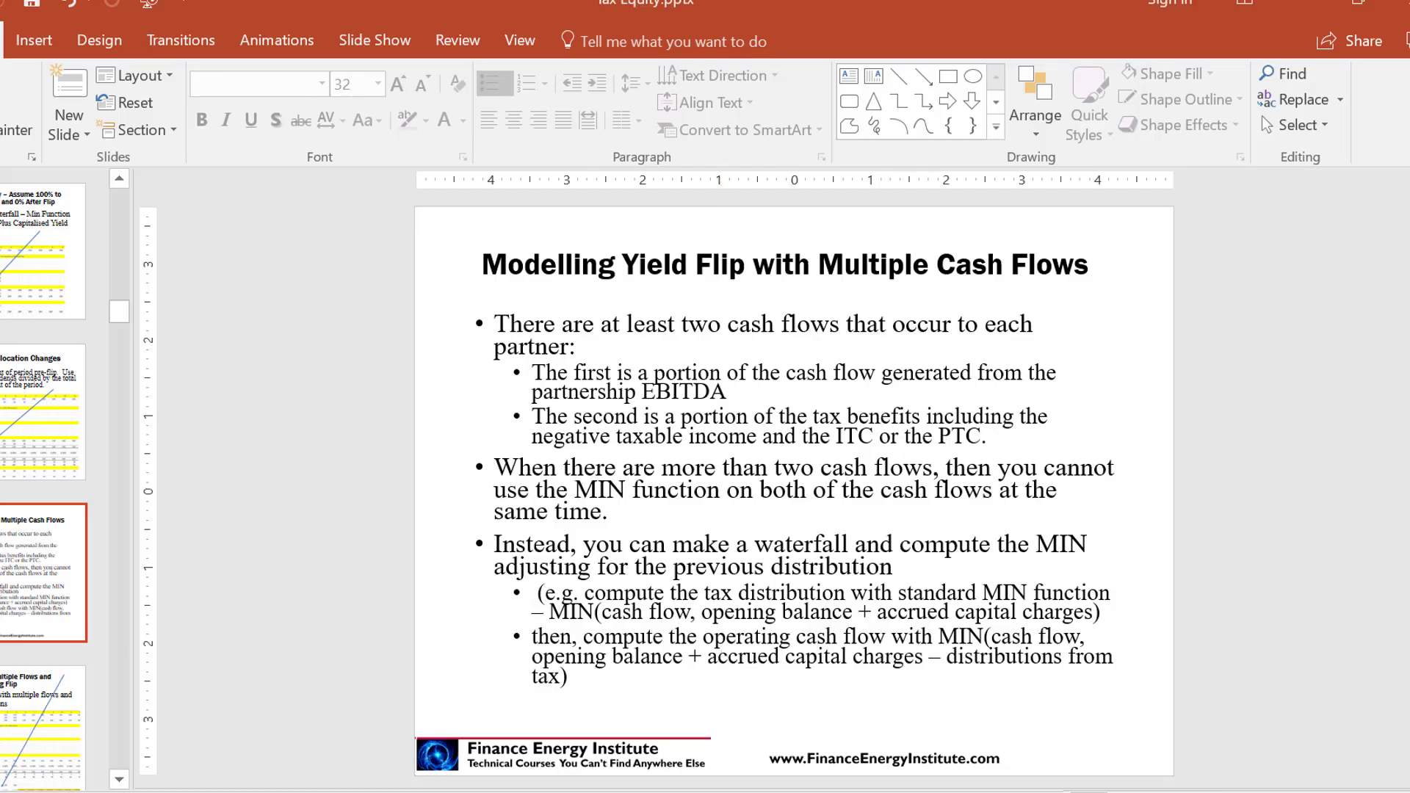
- Return to the Mogul financial model workbook in Excel and review the tax proceeds and Operating Cash Flow to Equity pre-flip rows
left_click(816, 792)
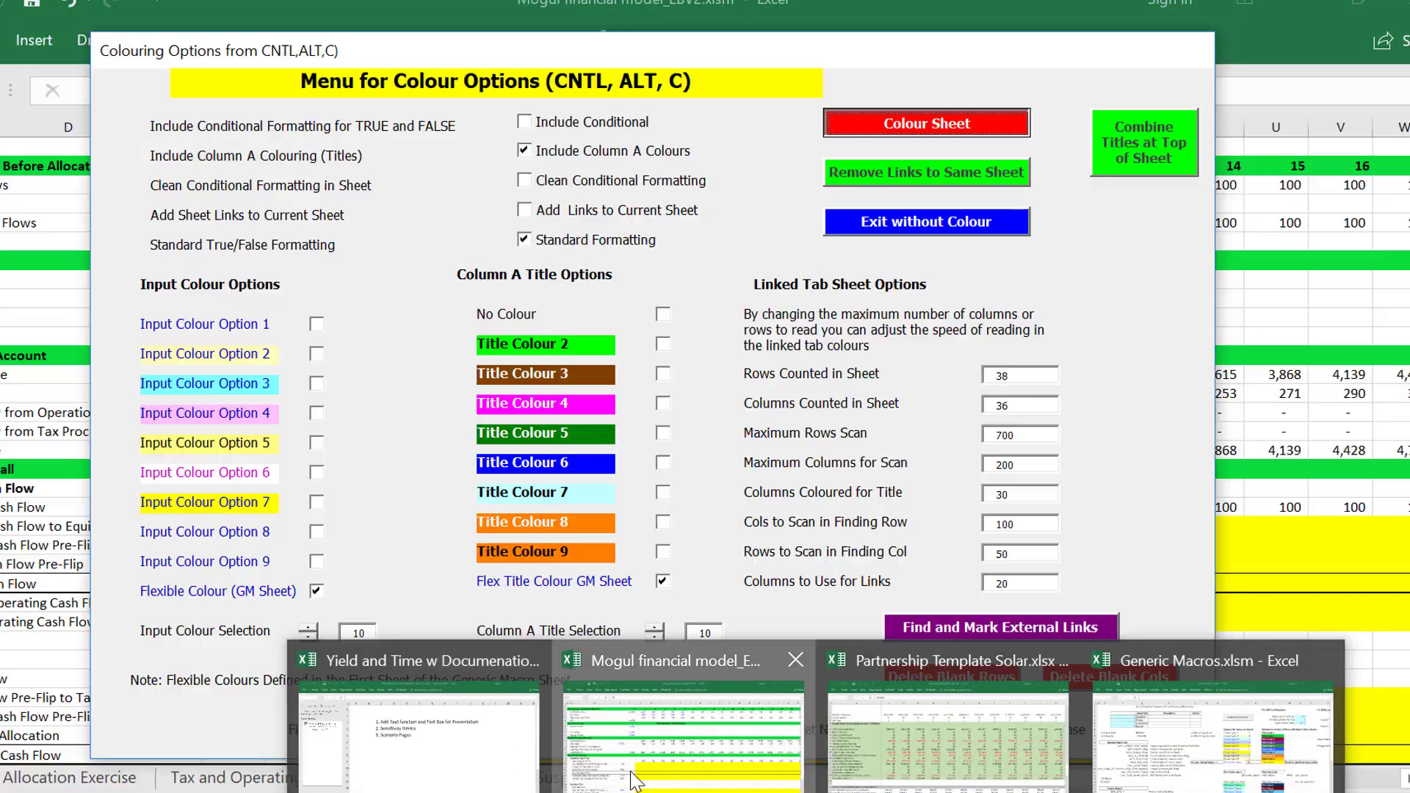
left_click(619, 771)
key("Up")
key("Up")
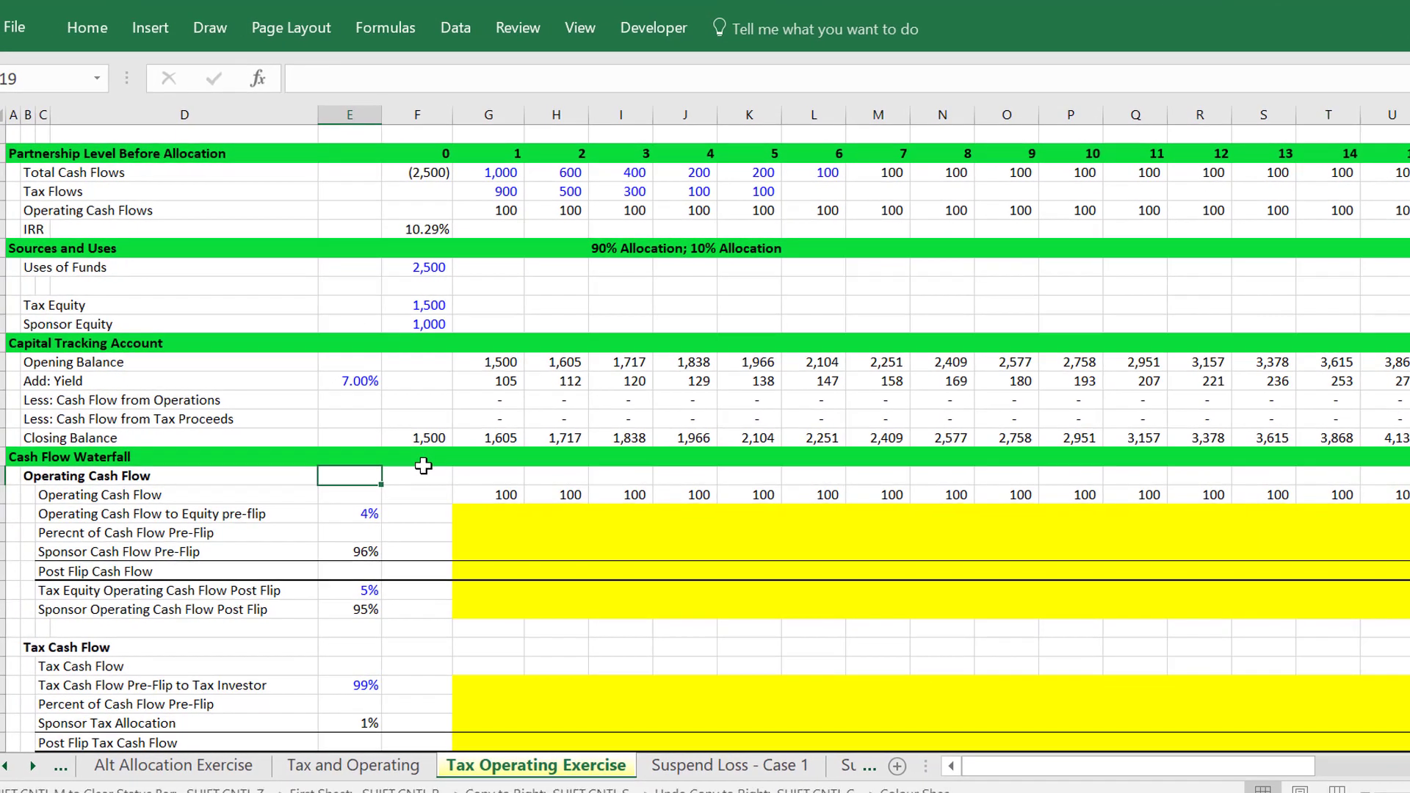
key("Up")
key("Up")
key("Up")
key("Up")
key("Up")
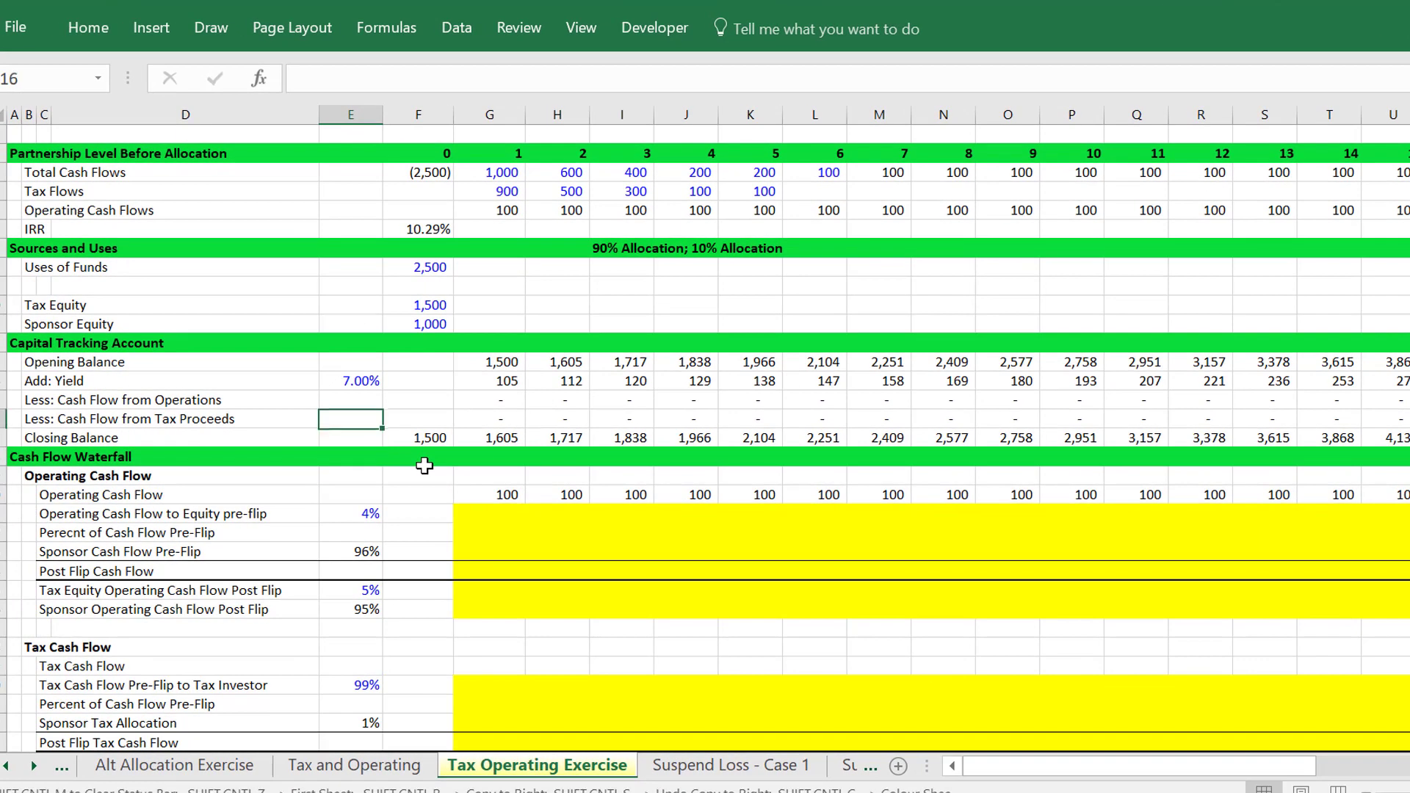
key("Down")
key("Down")
key("Down")
key("Down")
key("Down")
key("Down")
key("Down")
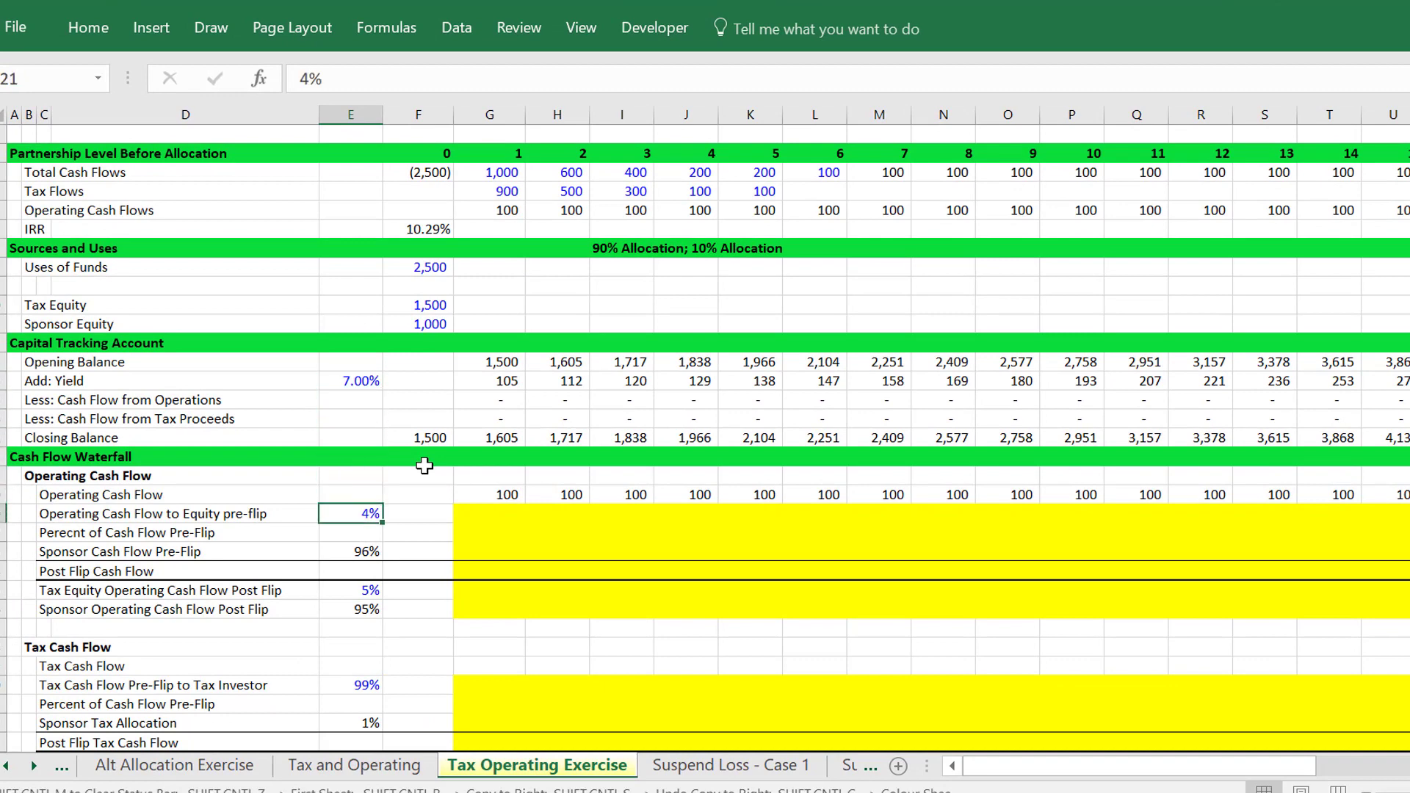
key("Right")
key("Right")
key("Left")
key("Left")
key("Left")
key("Left")
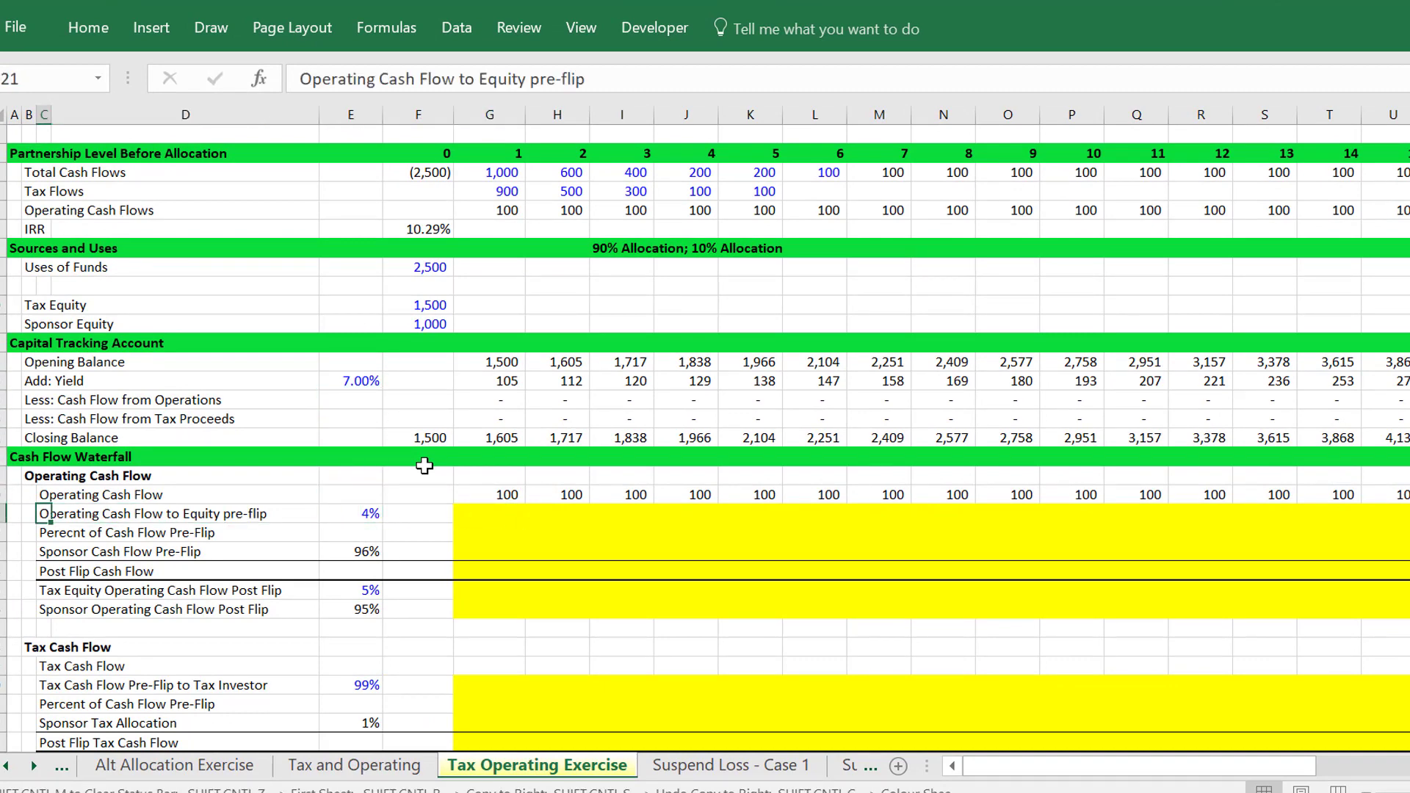
key("Right")
key("Right")
key("Right")
key("Right")
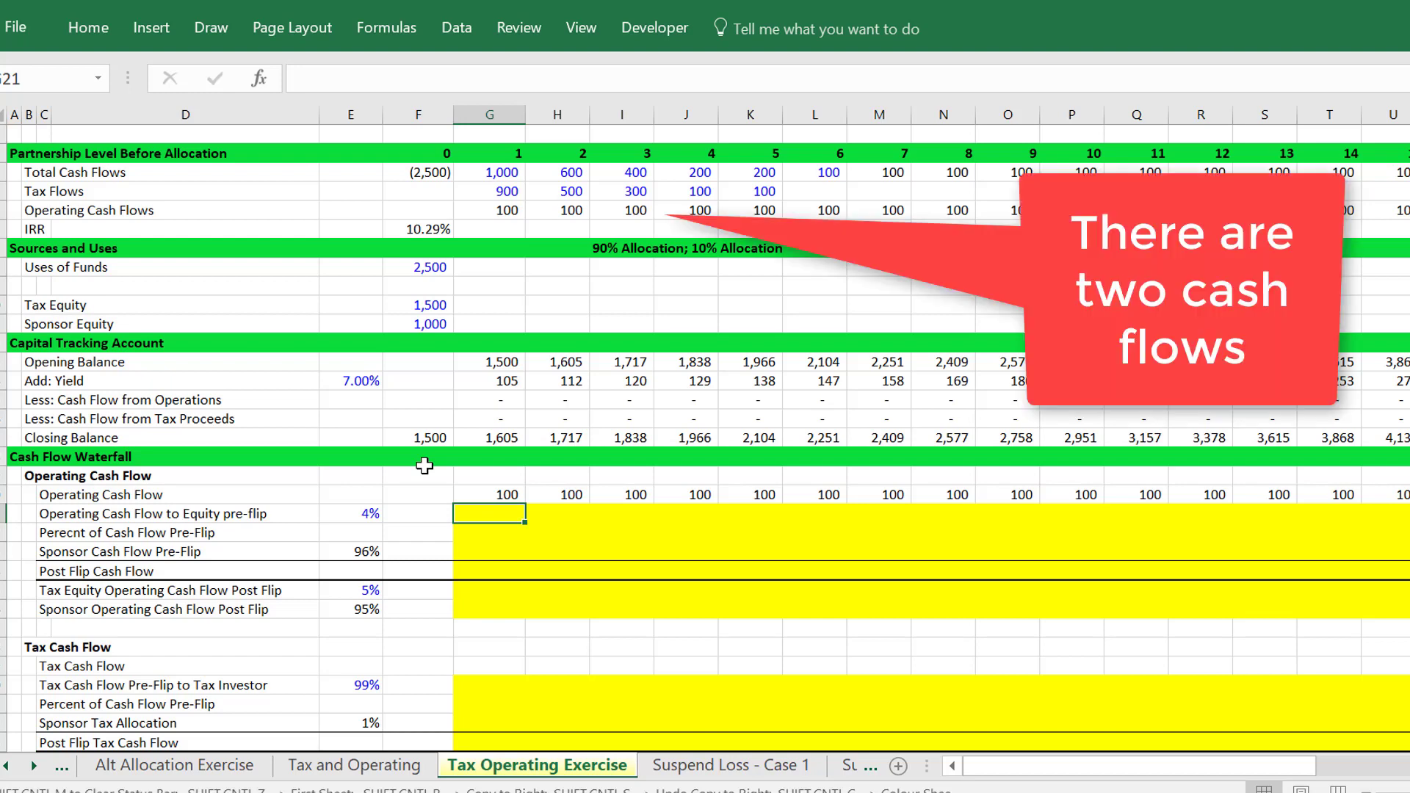
type("=")
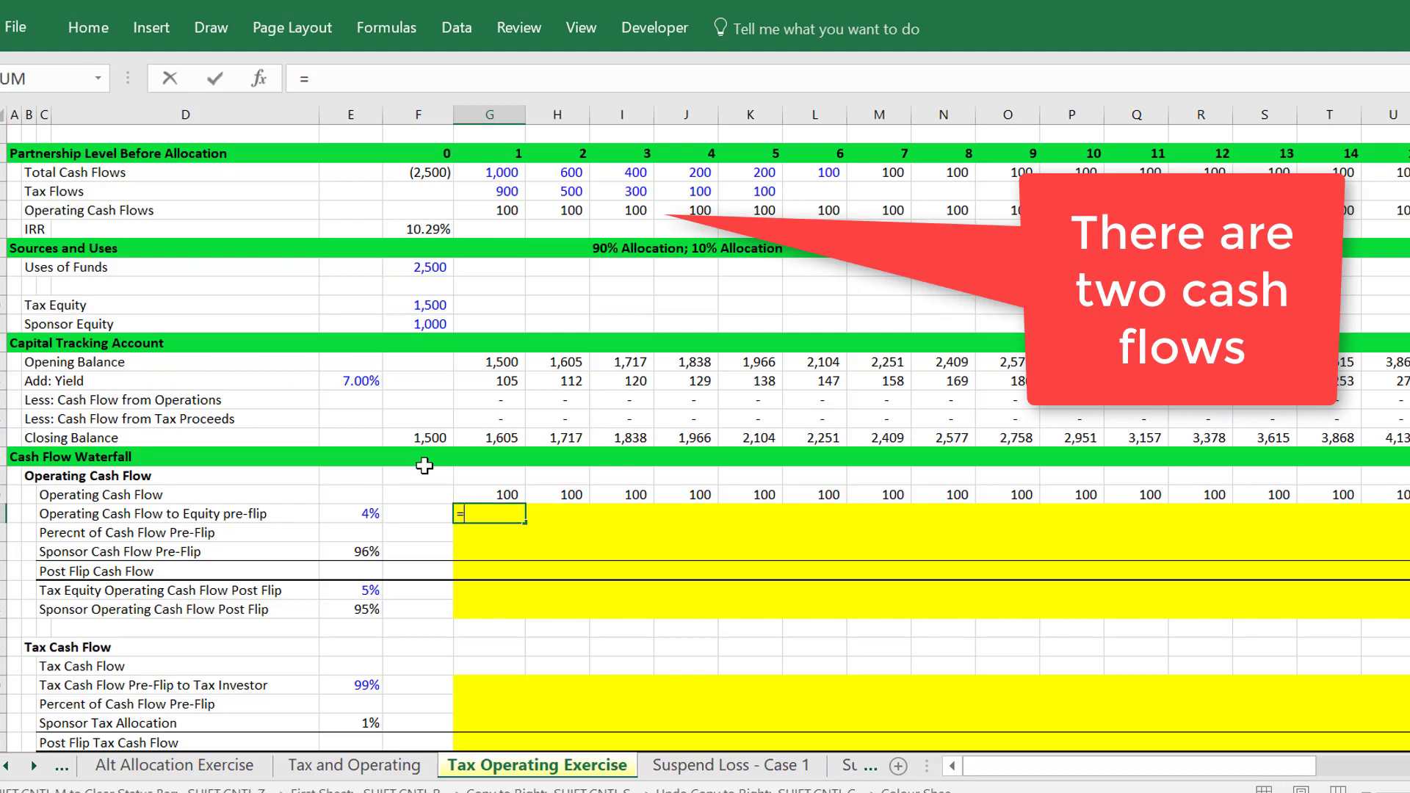
type("min(")
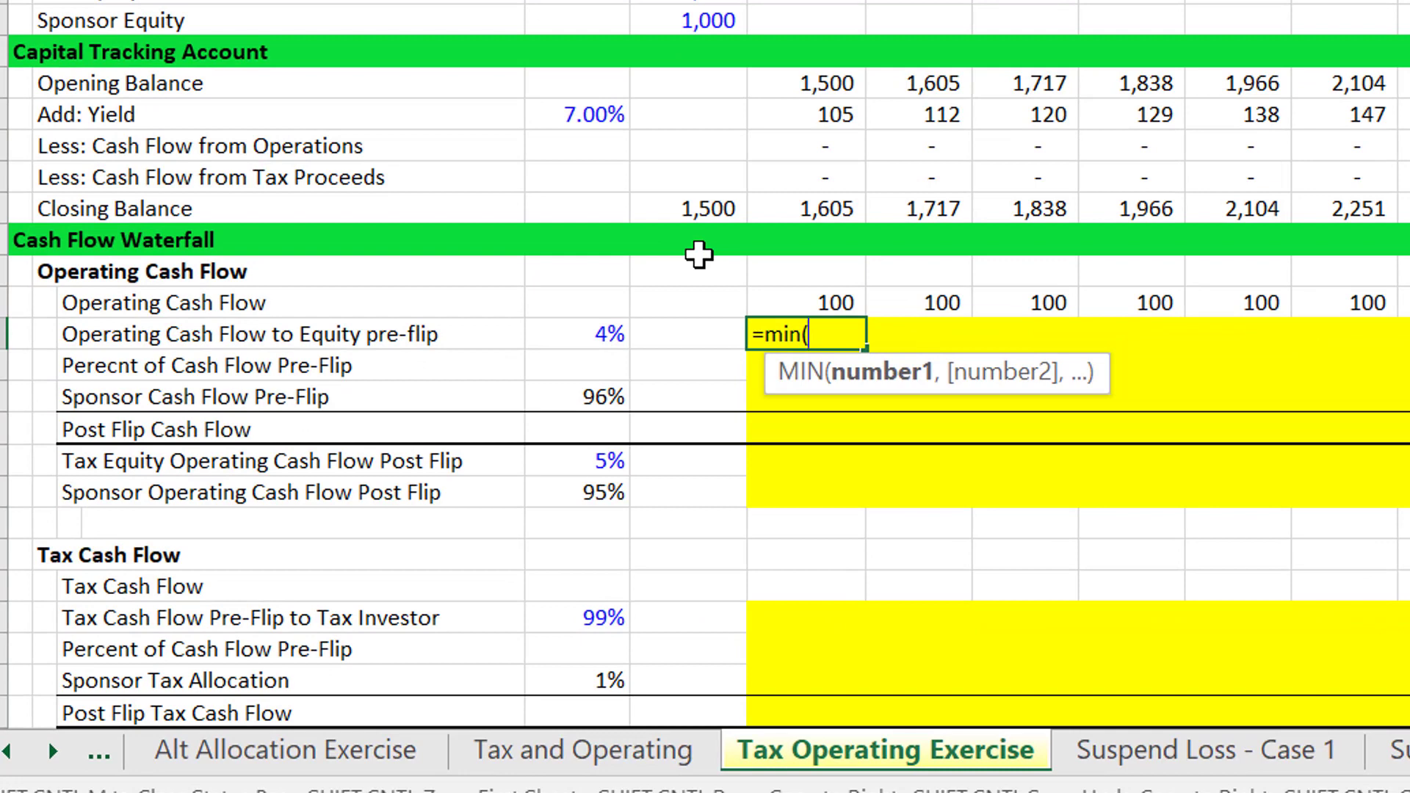
key("Escape")
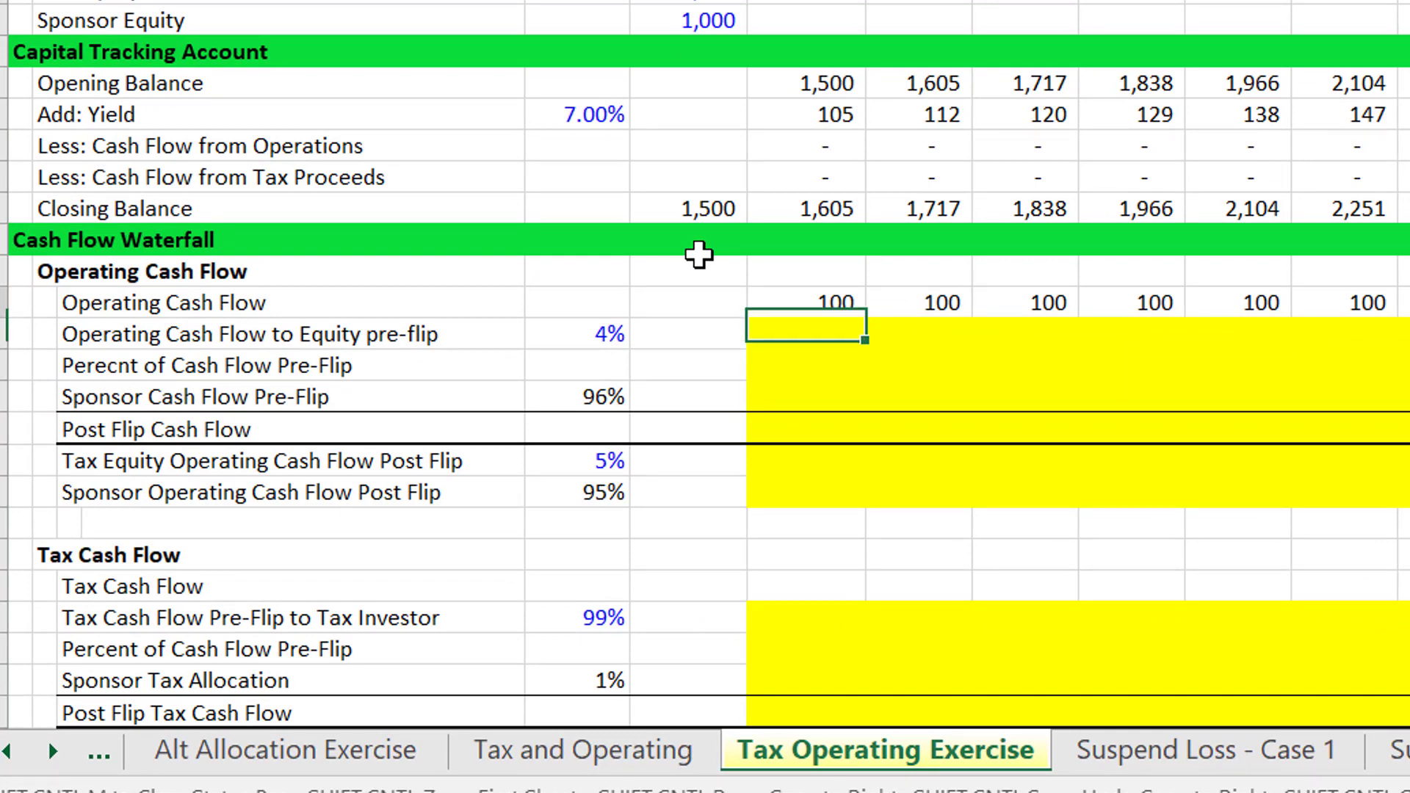
- Clear the Yield, Cash Flow from Operations and Cash Flow from Tax Proceeds rows across all periods of the Capital Tracking Account
key("Up")
key("Up")
key("Up")
key("Up")
key("Up")
key("Up")
key("Up")
key("shift+Down")
key("shift+Down")
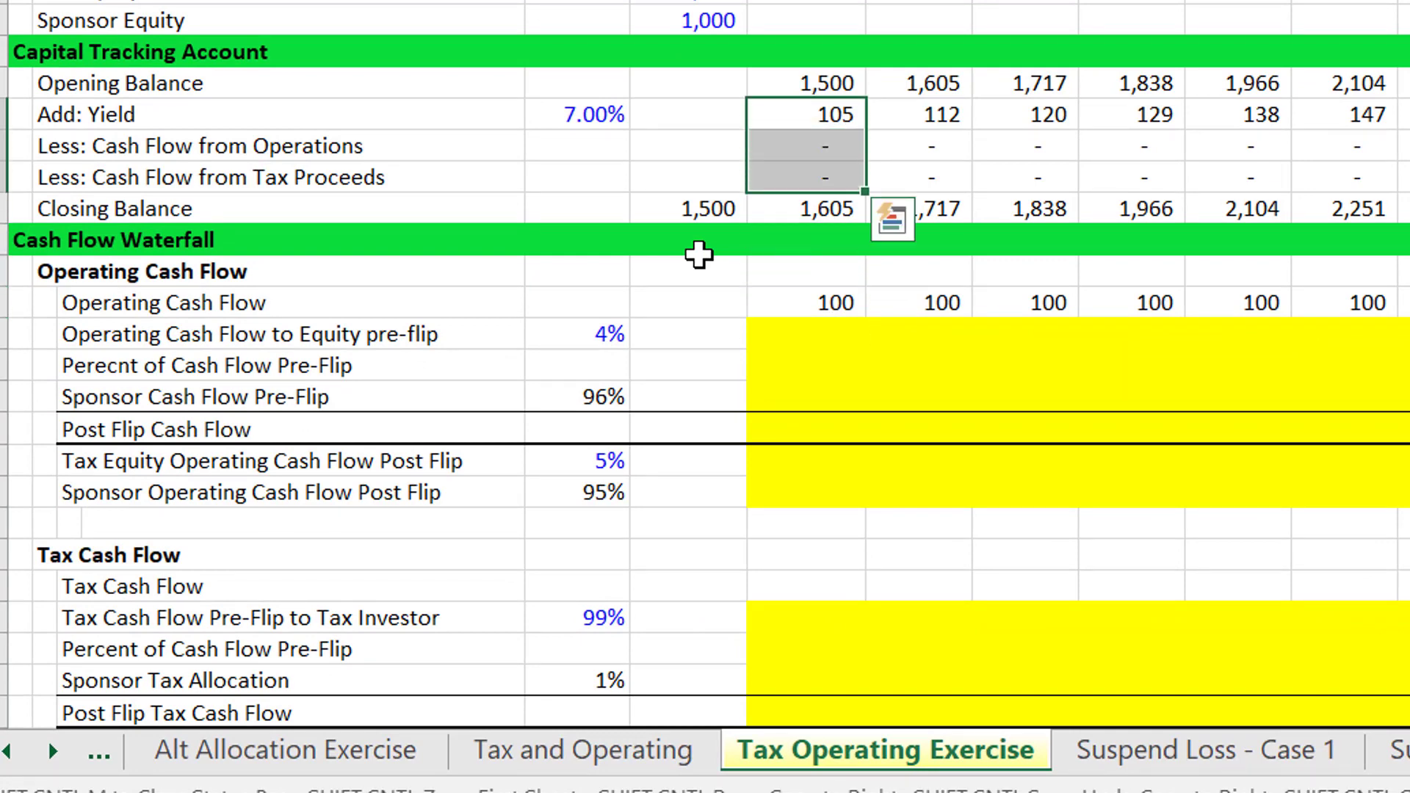
key("ctrl+shift+Right")
key("Delete")
key("ctrl+BackSpace")
key("Left")
key("Left")
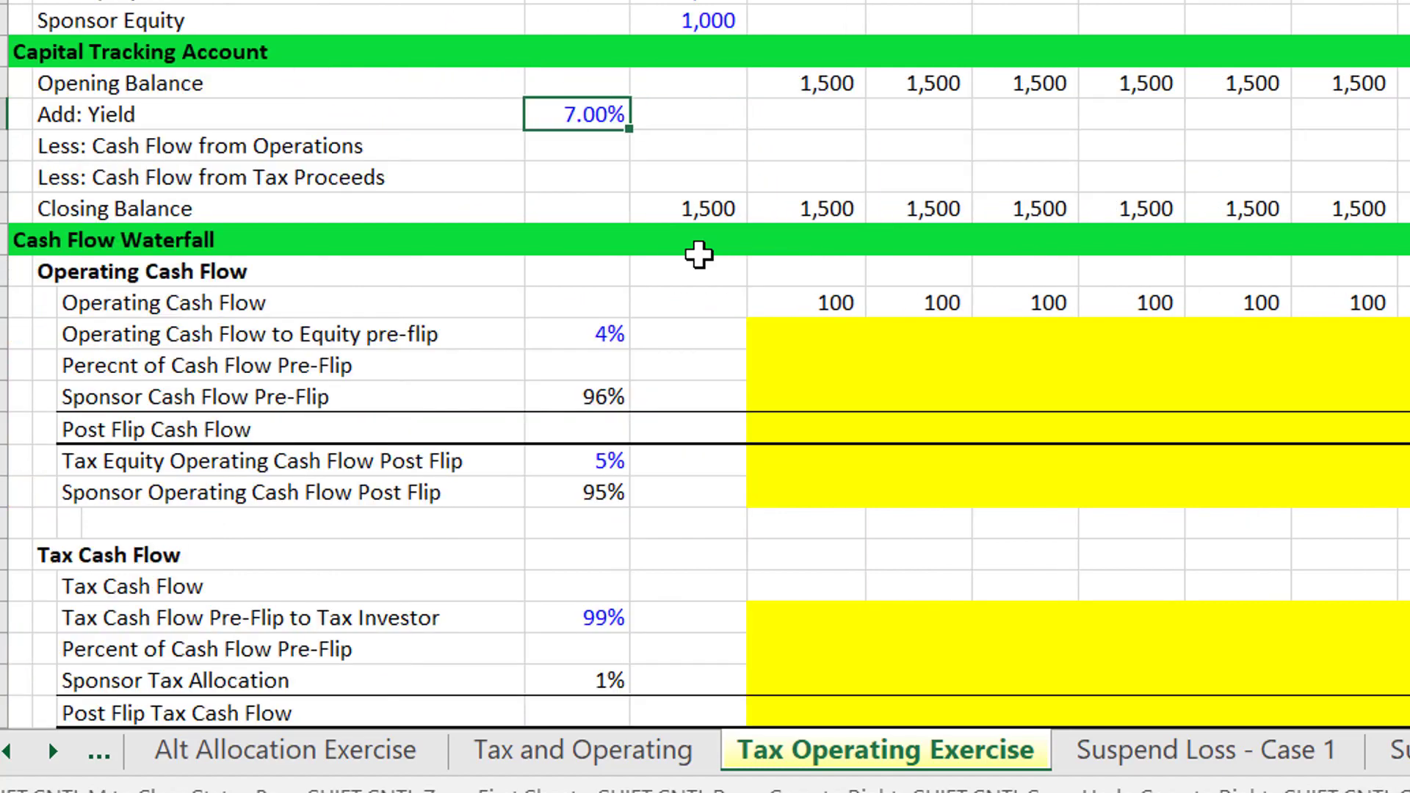
key("Right")
key("Right")
key("shift+Down")
key("shift+Down")
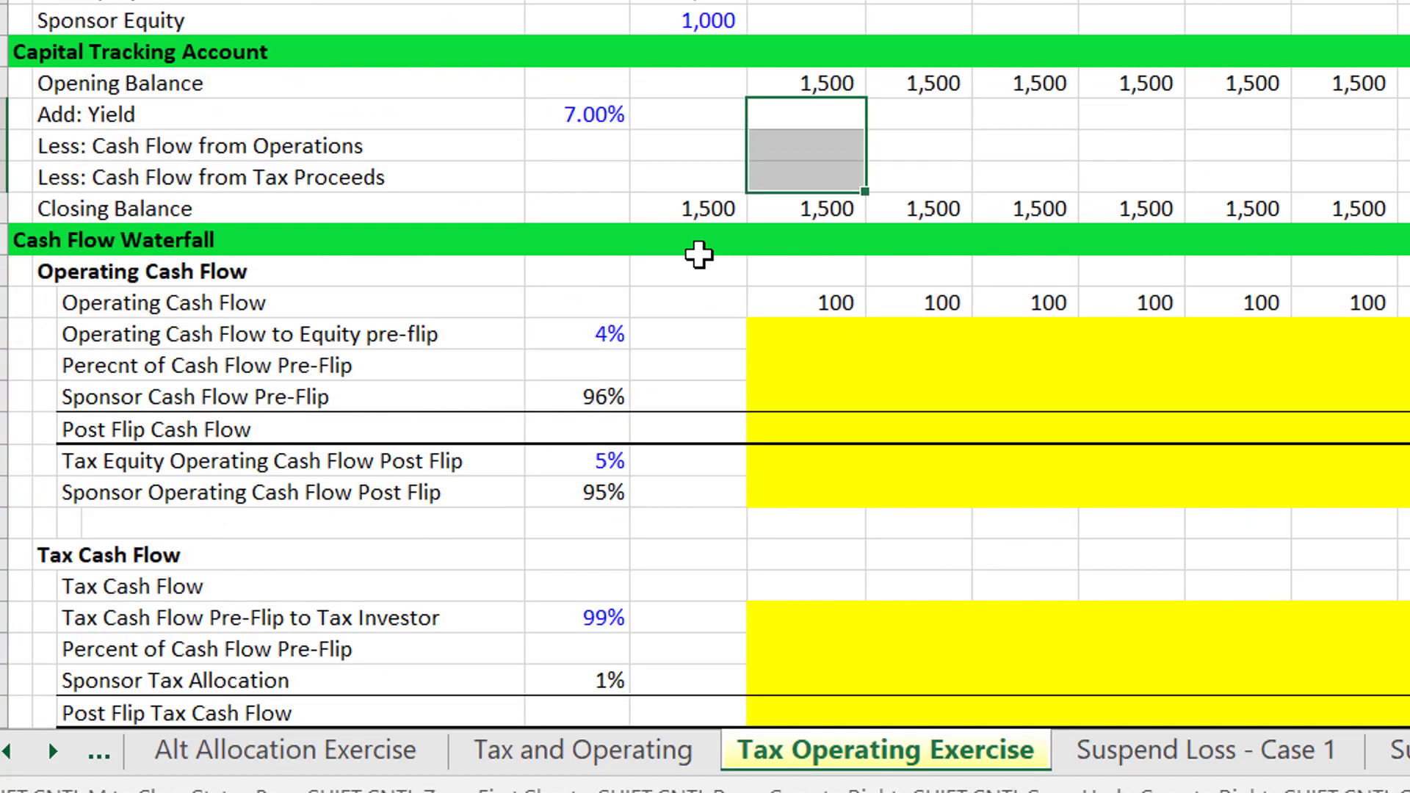
key("shift+Right")
key("ctrl+shift+Right")
key("Left")
key("Left")
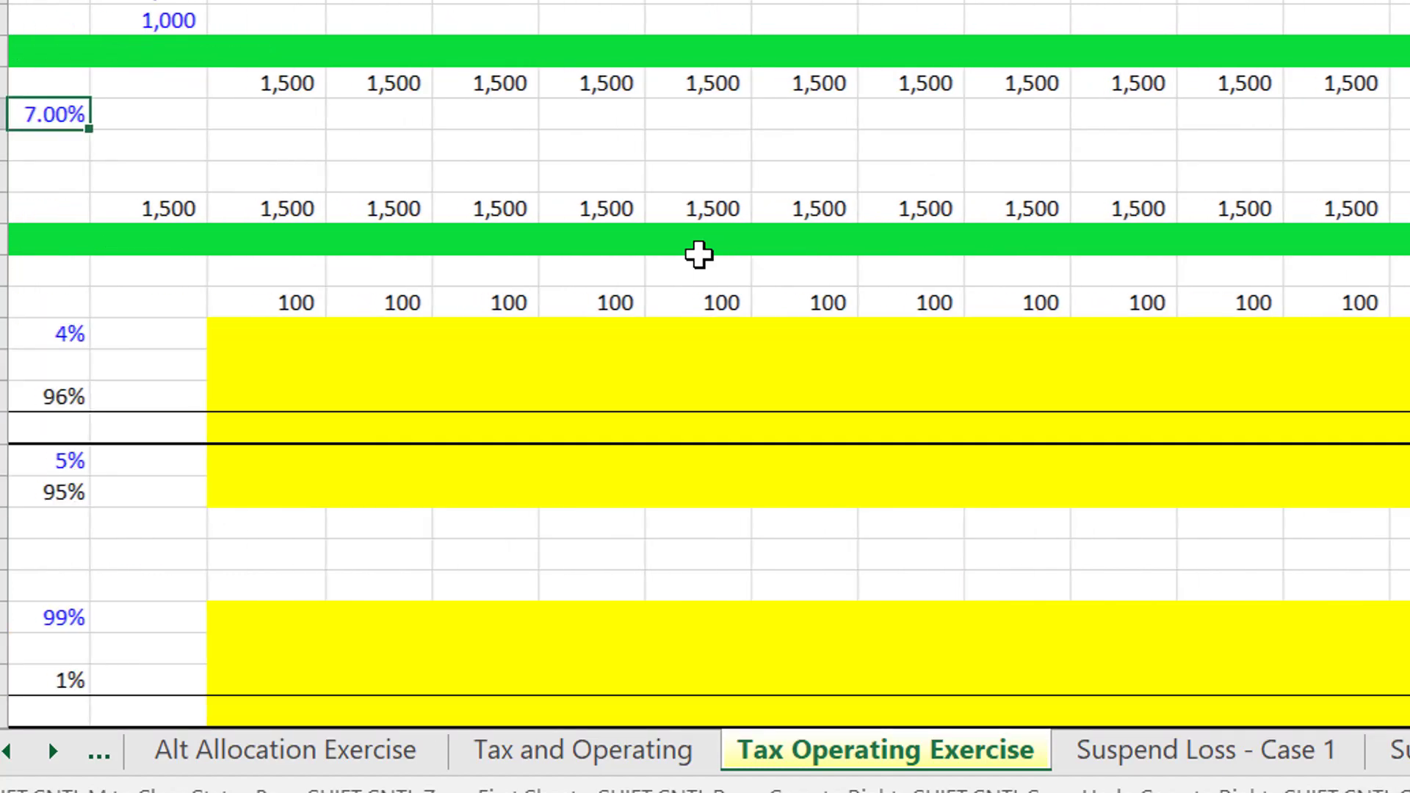
- Shade the three cleared Capital Tracking Account rows yellow across all periods to mark them as exercise cells
key("Right")
key("Right")
key("shift+Down")
key("shift+Down")
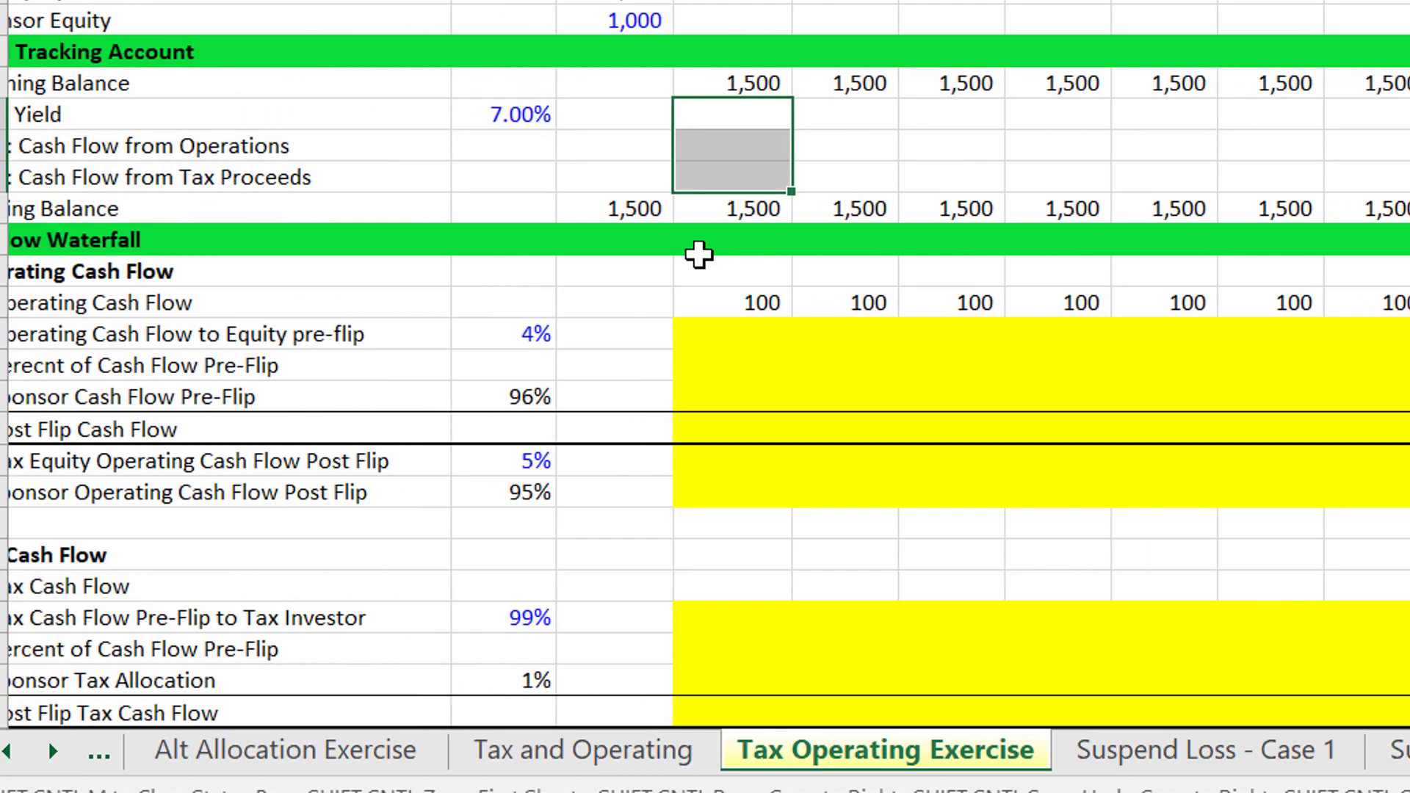
key("shift+Right")
key("ctrl+shift+Right")
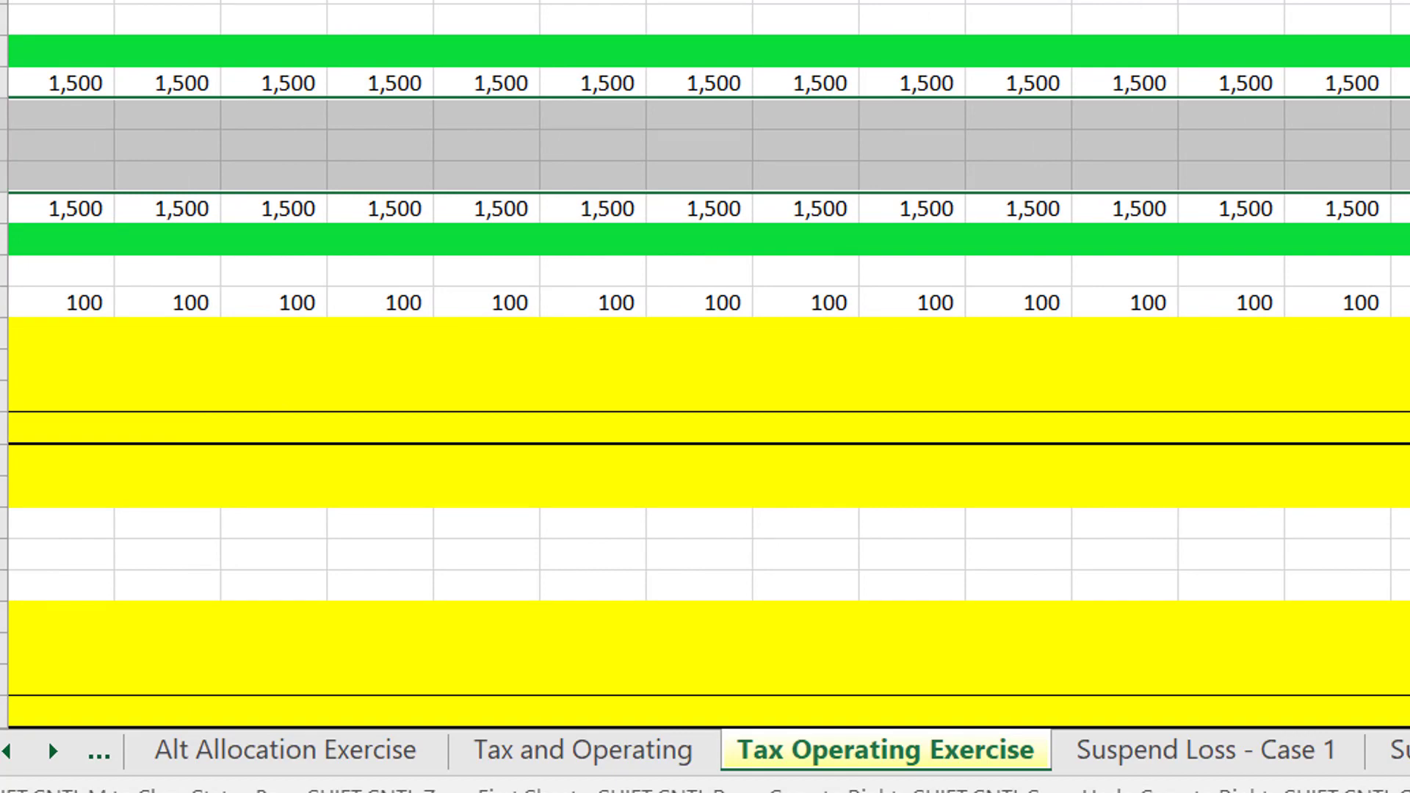
key("F4")
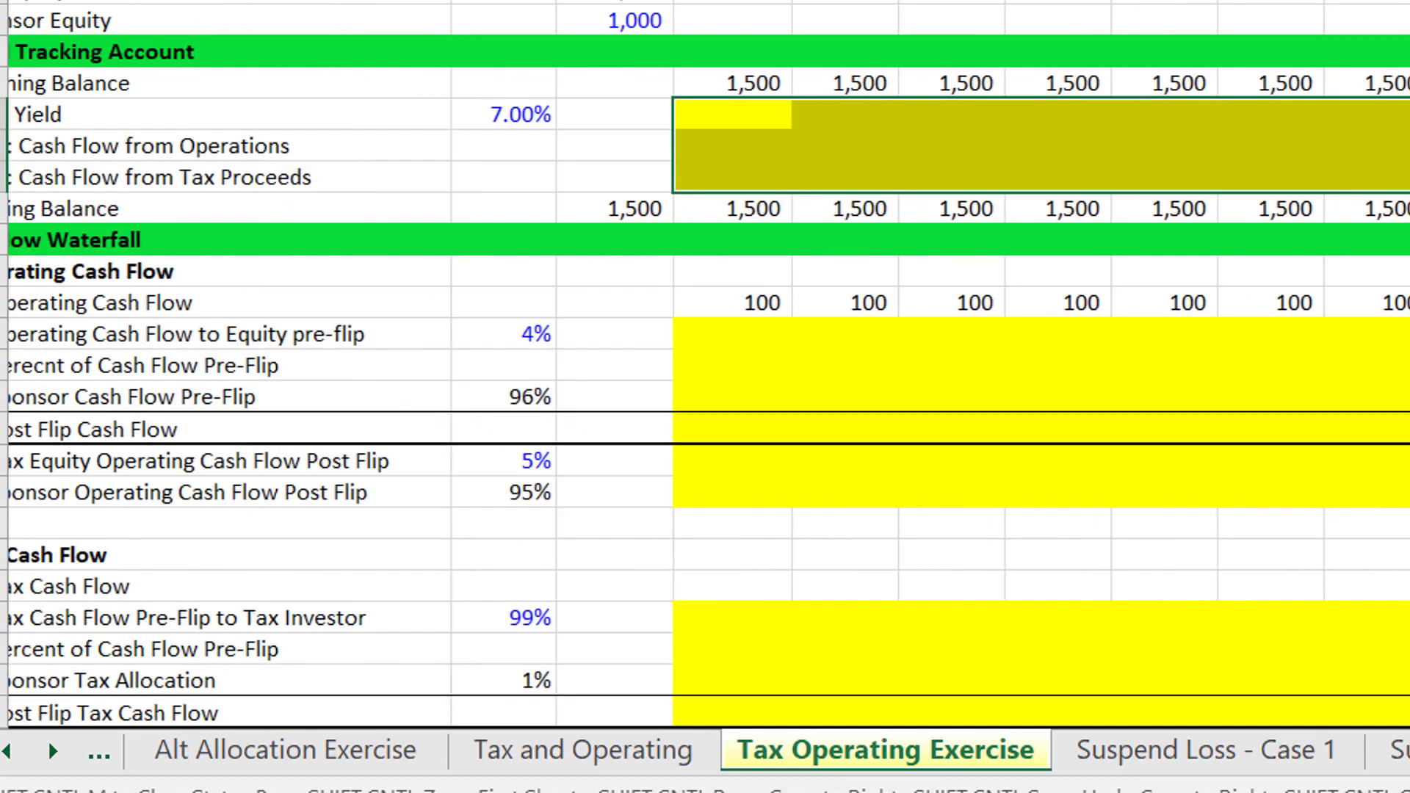
key("Left")
key("Left")
key("Right")
key("Right")
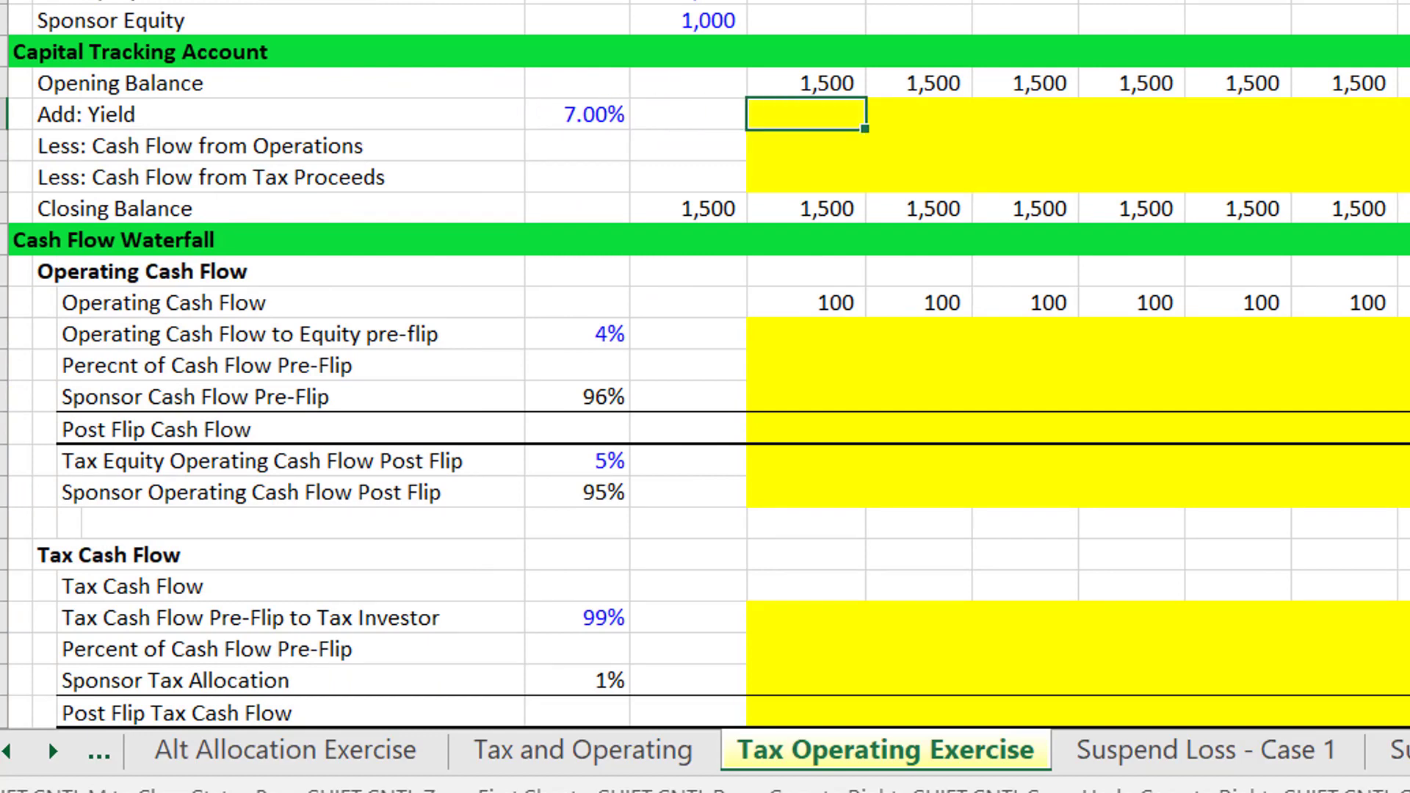
- Start a MIN formula in G21 for Operating Cash Flow to Equity pre-flip, with G20*$E$21 as its first argument
key("Down")
key("Down")
key("Down")
key("Down")
key("Down")
key("Down")
key("Down")
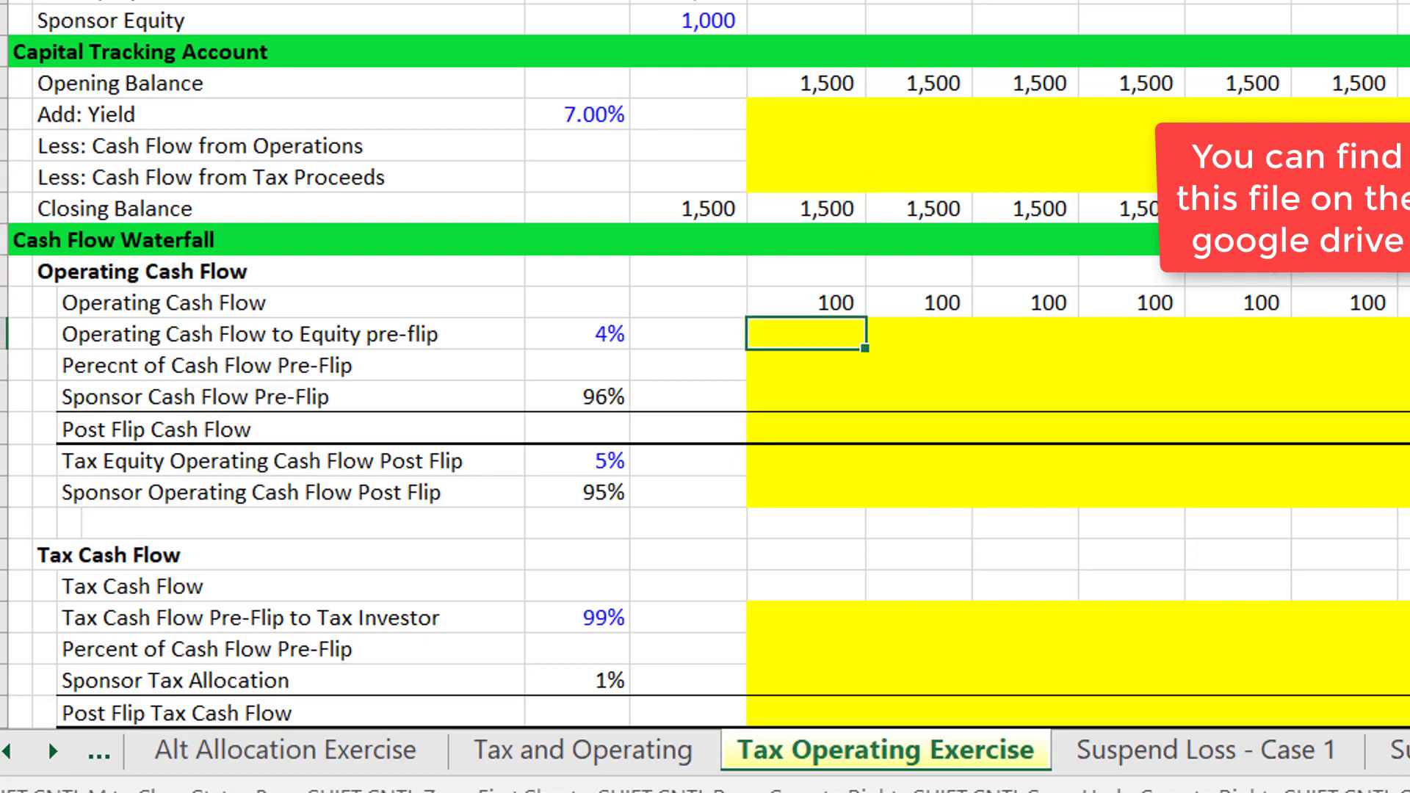
type("=min)")
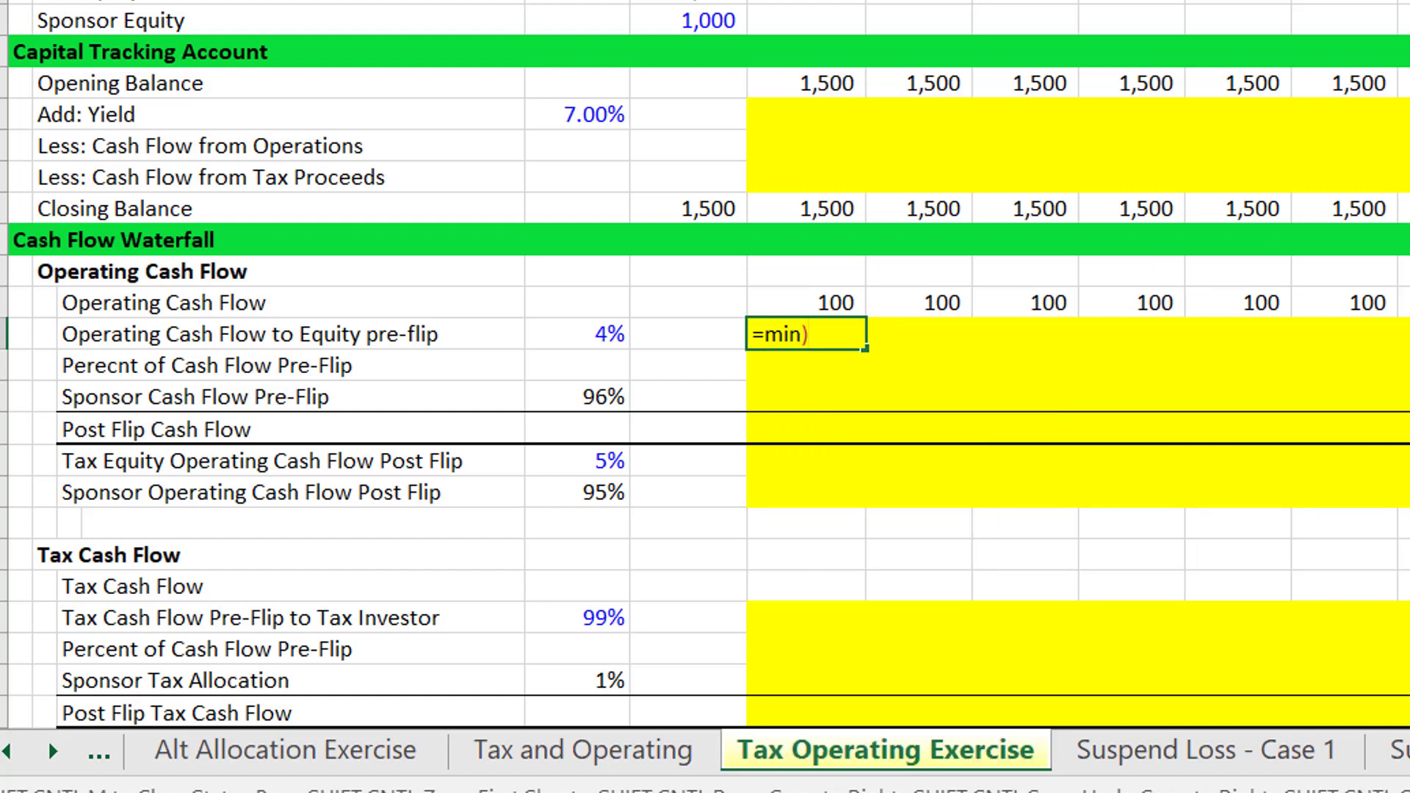
key("BackSpace")
type("(")
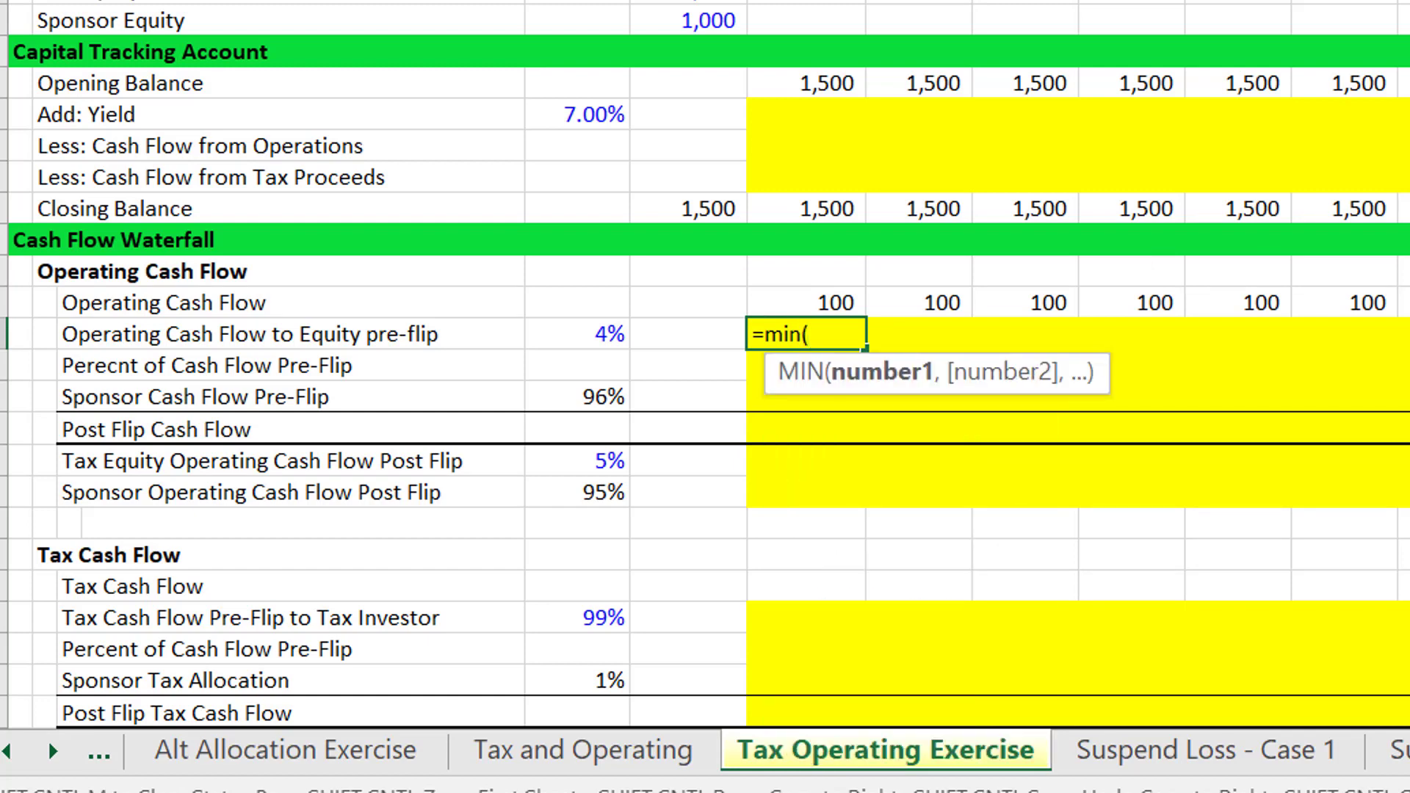
key("Up")
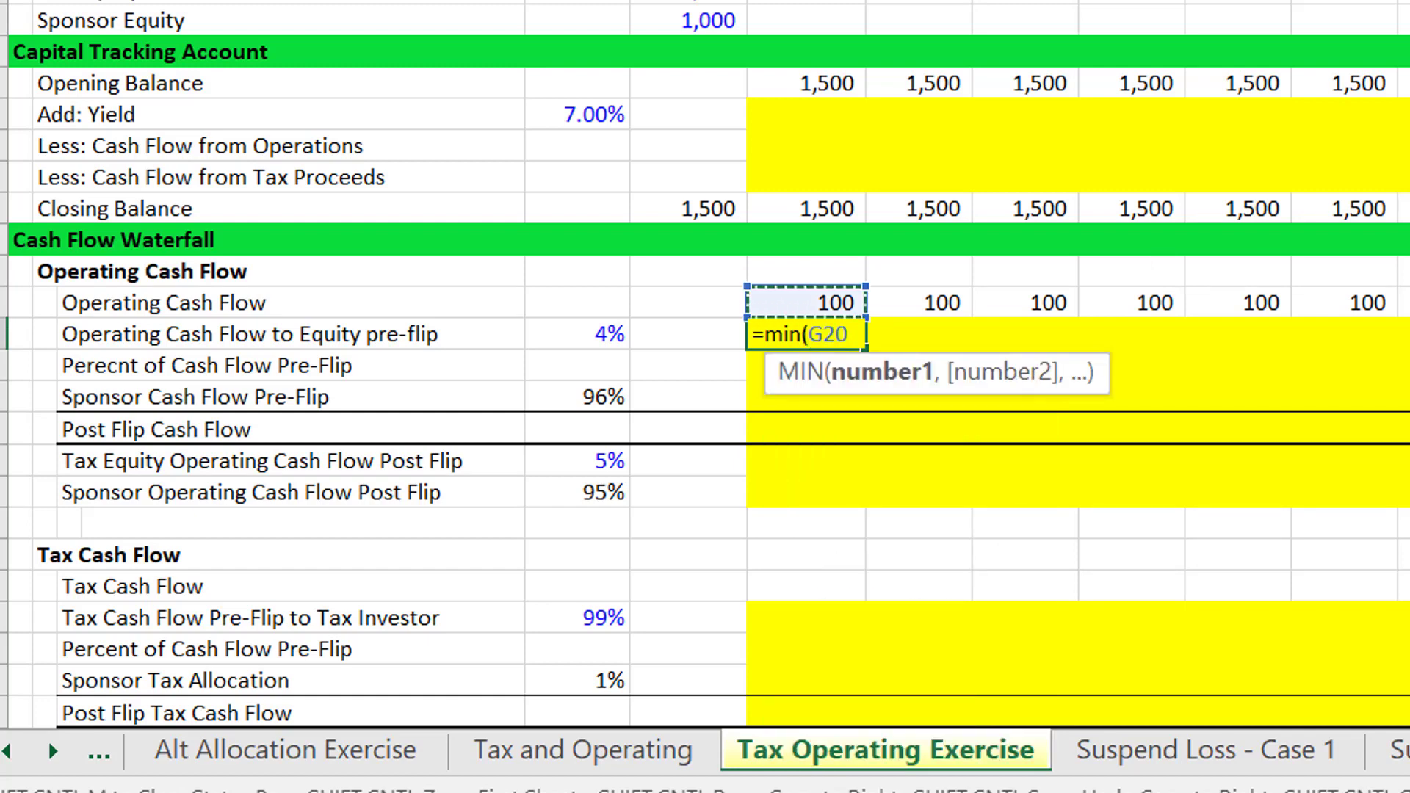
type("*")
key("Left")
key("Left")
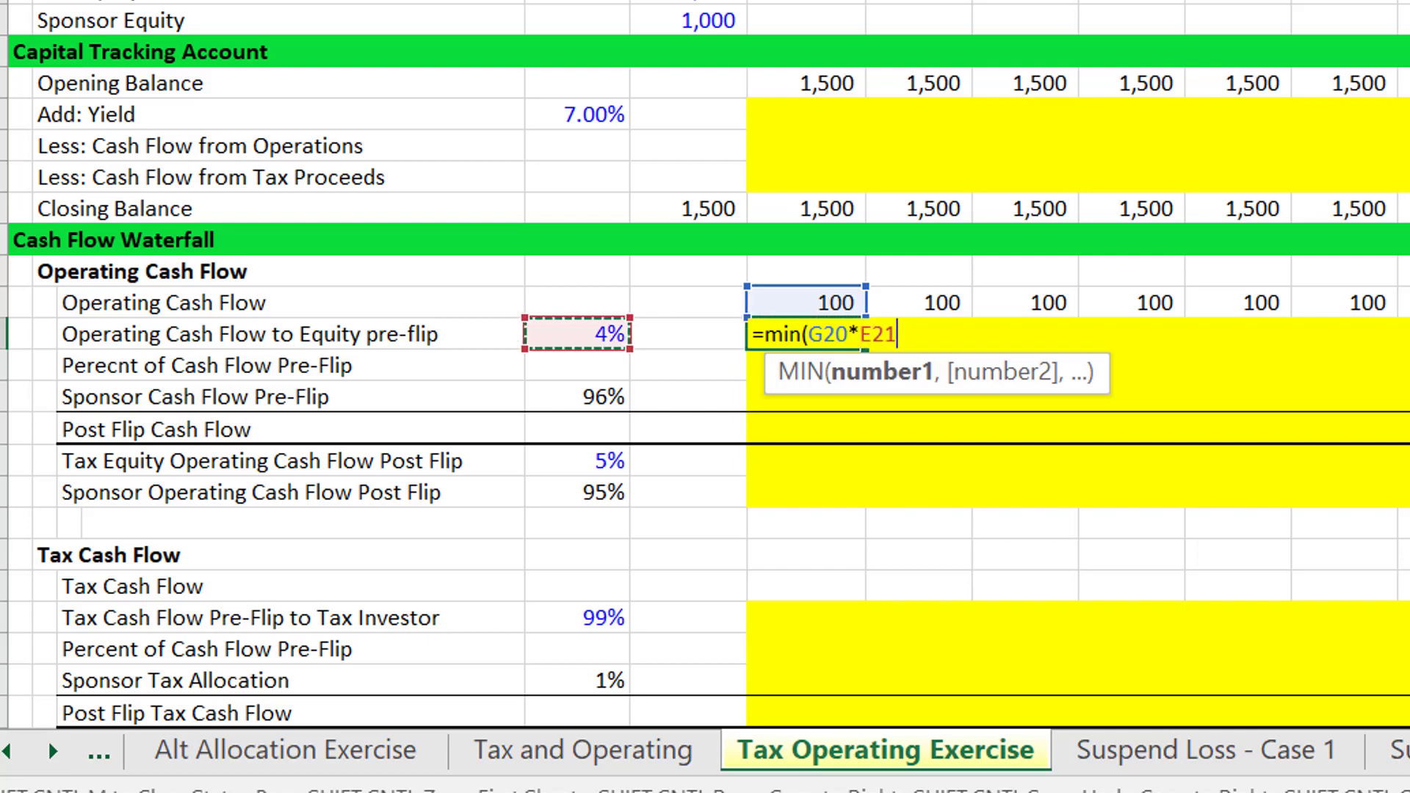
key("F4")
type(",")
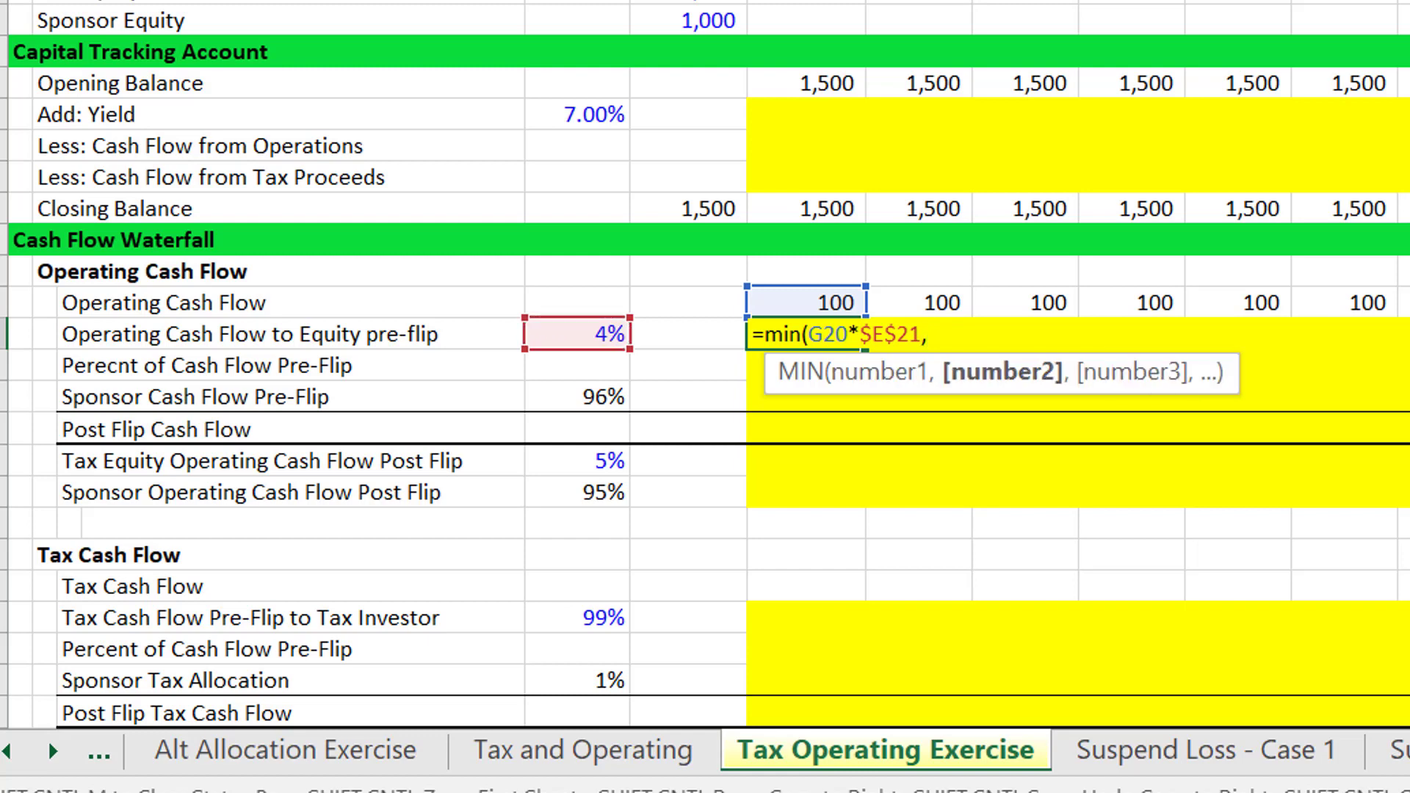
- Complete the MIN formula in G21 with opening balance plus yield (G13+G14) as its second argument and copy it across all periods
key("Up")
key("Up")
key("Up")
key("Up")
key("Up")
key("Up")
key("Up")
key("Up")
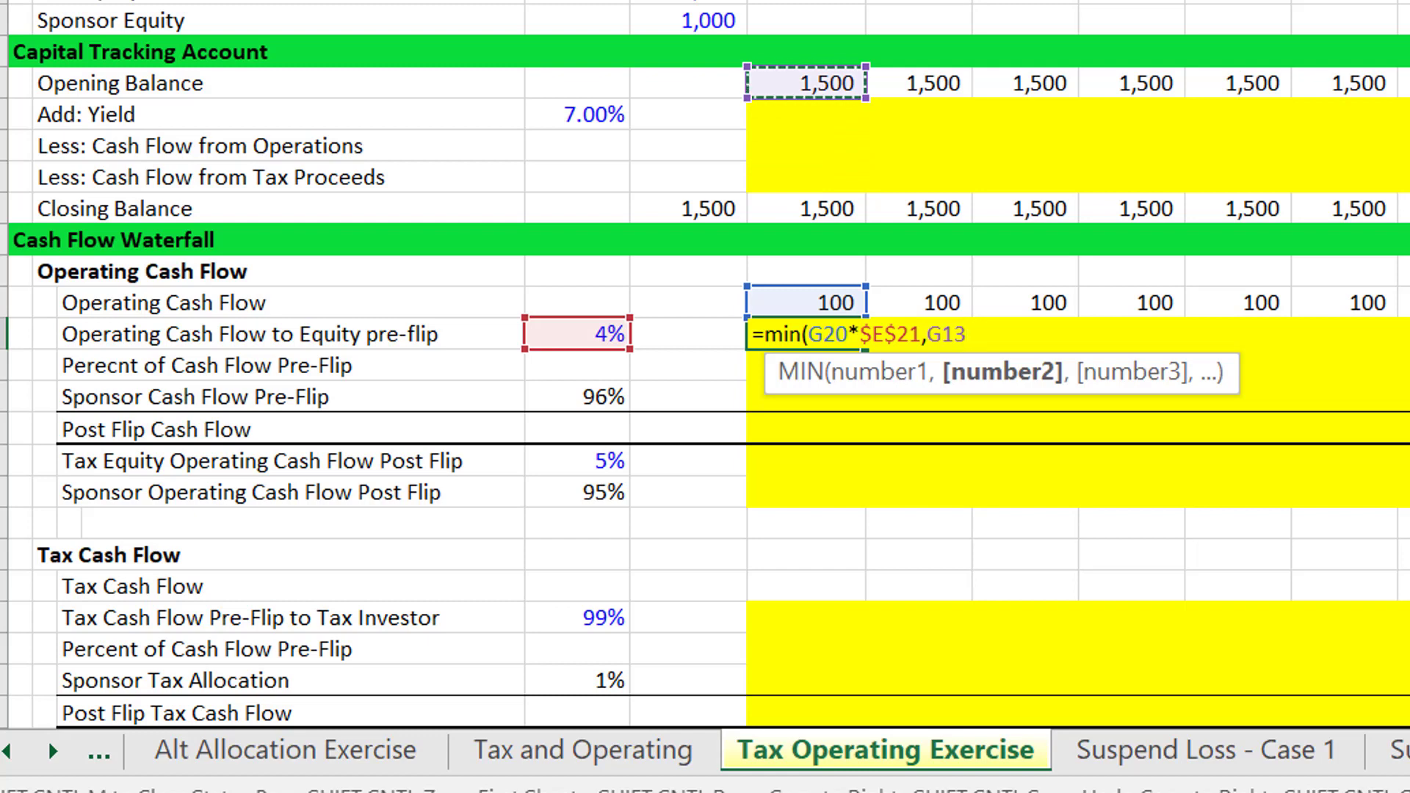
type("+")
key("Up")
key("Up")
key("Up")
key("Up")
key("Up")
key("Up")
key("Up")
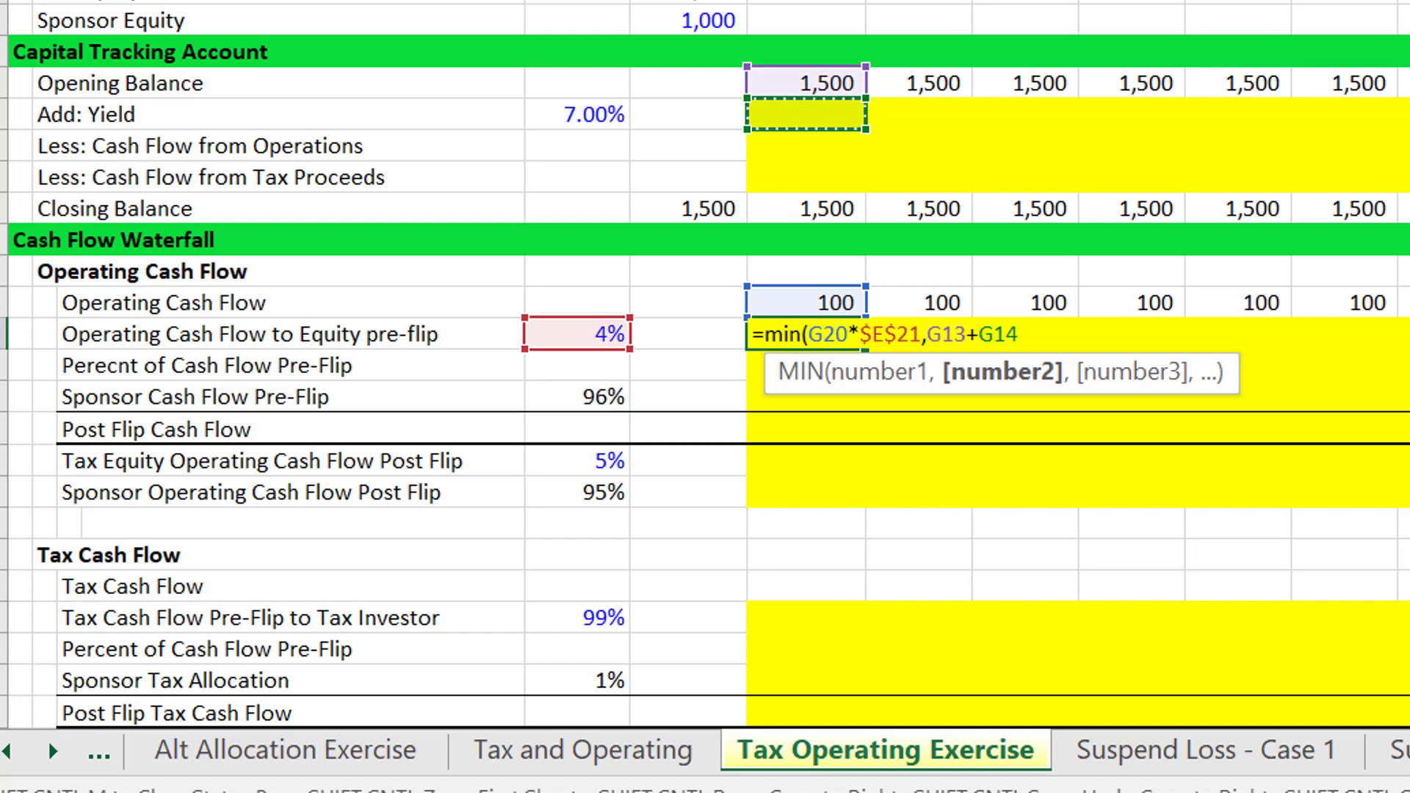
key("Return")
key("Up")
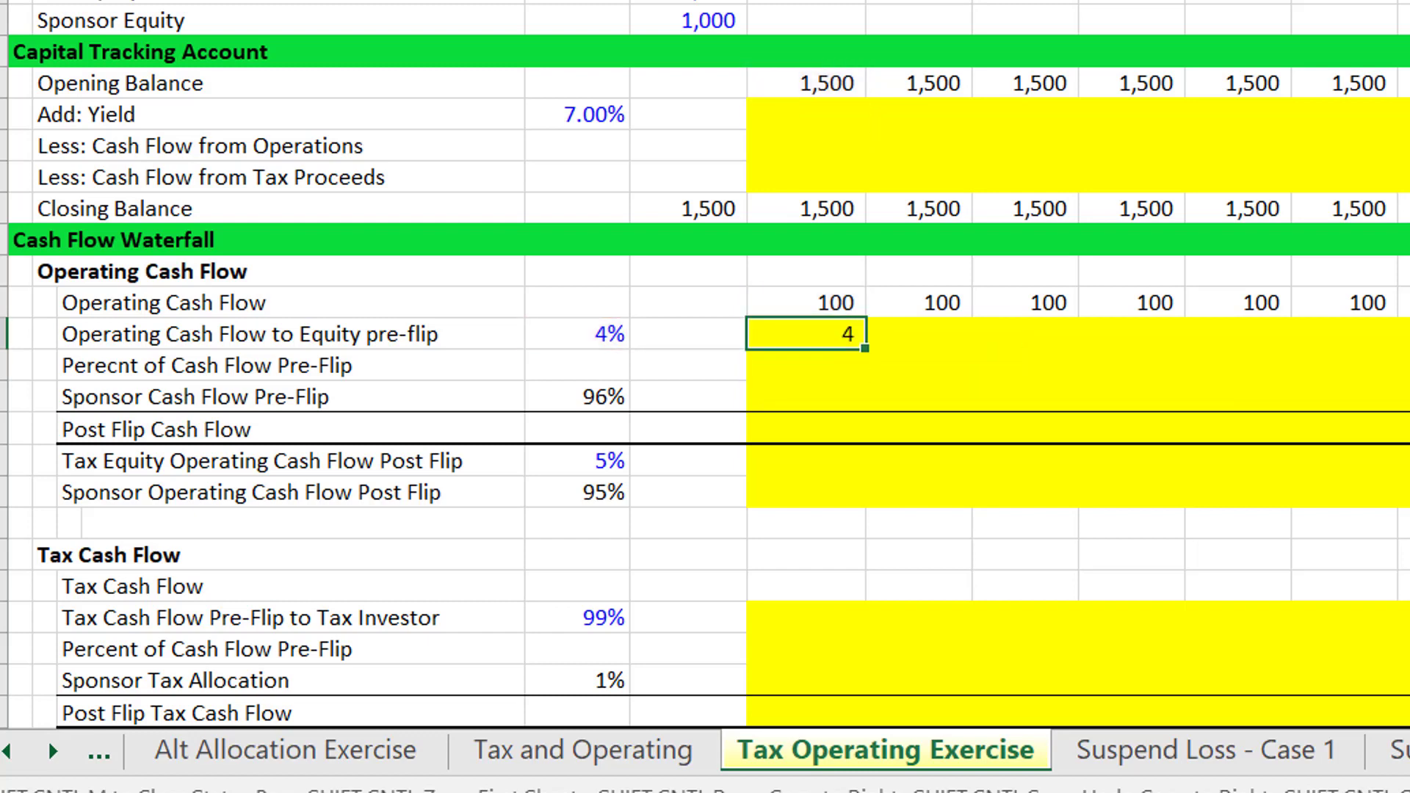
key("ctrl+shift+Right")
key("ctrl+r")
- Calculate the Capital Tracking Account yield in G14 as =G13*$E$14 and copy it across all periods
key("Up")
key("Up")
key("Up")
key("Up")
key("Up")
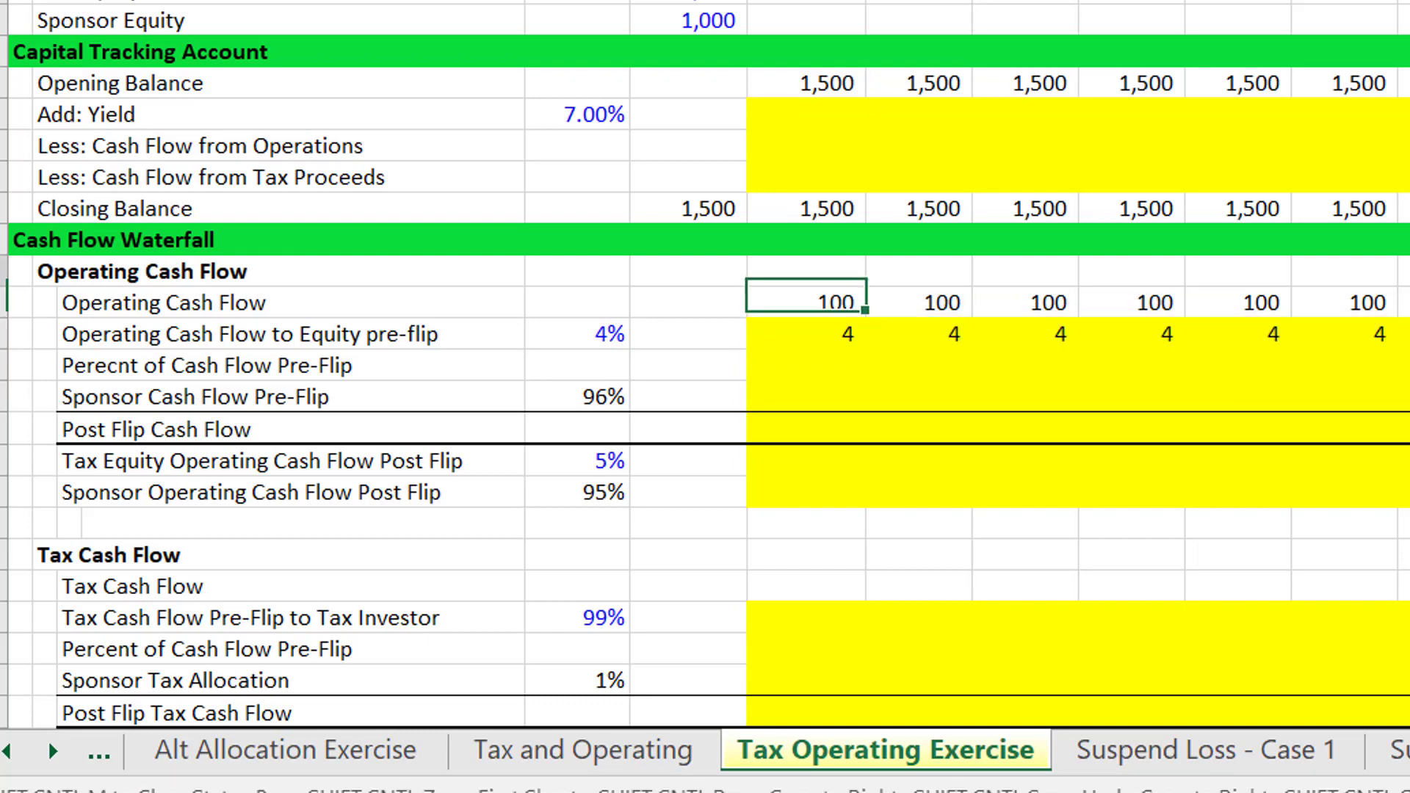
type("=")
key("Up")
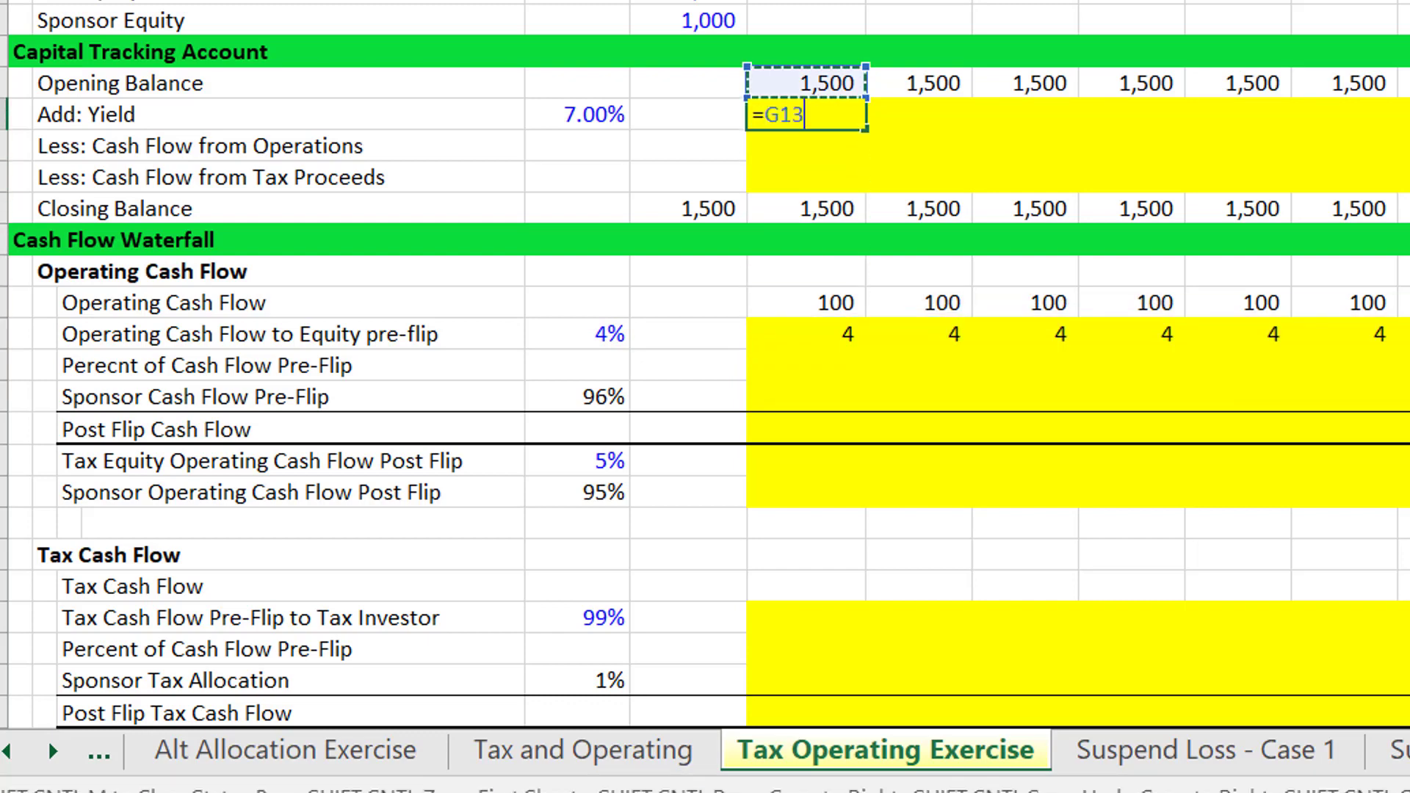
type("*")
key("Left")
key("Left")
key("F4")
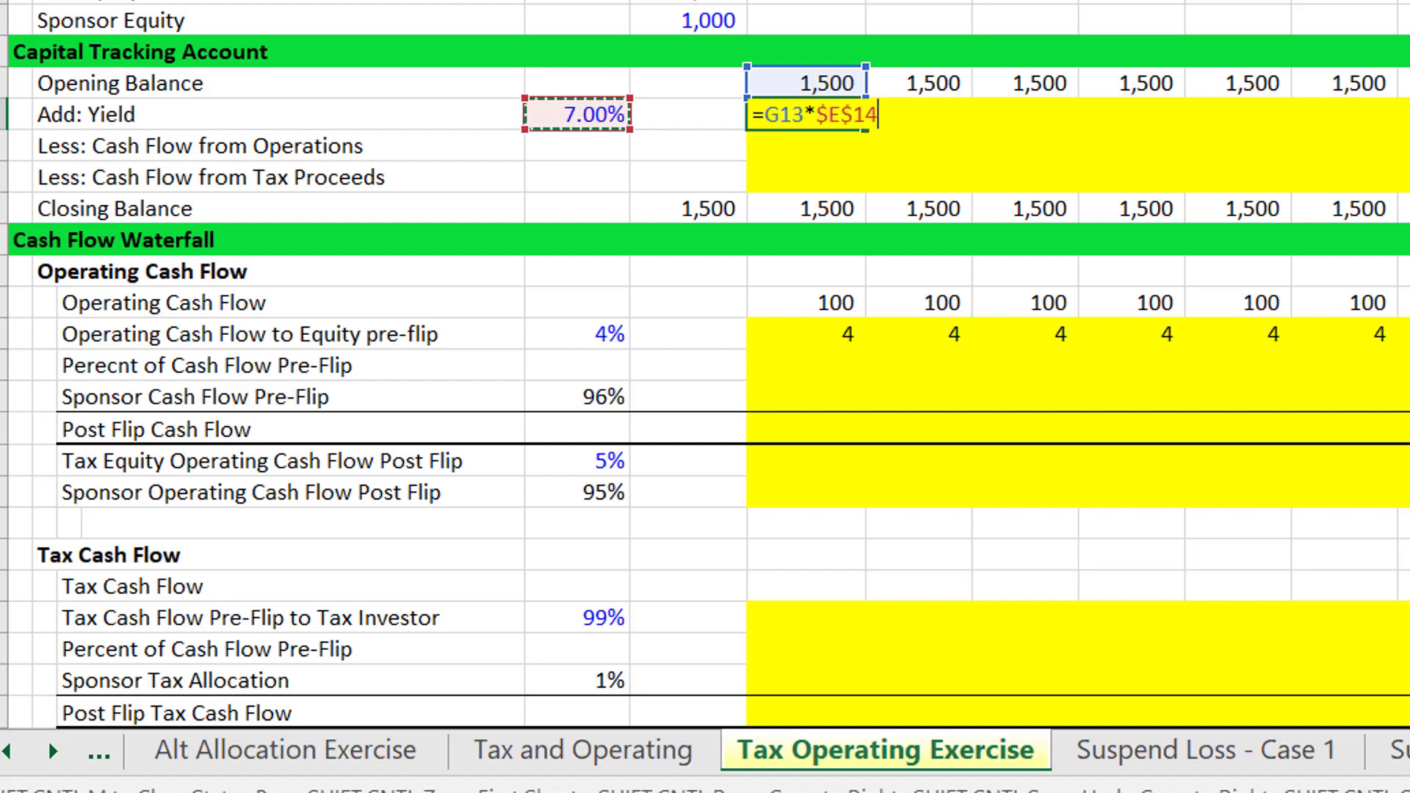
key("ctrl+Return")
key("ctrl+shift+Right")
key("ctrl+r")
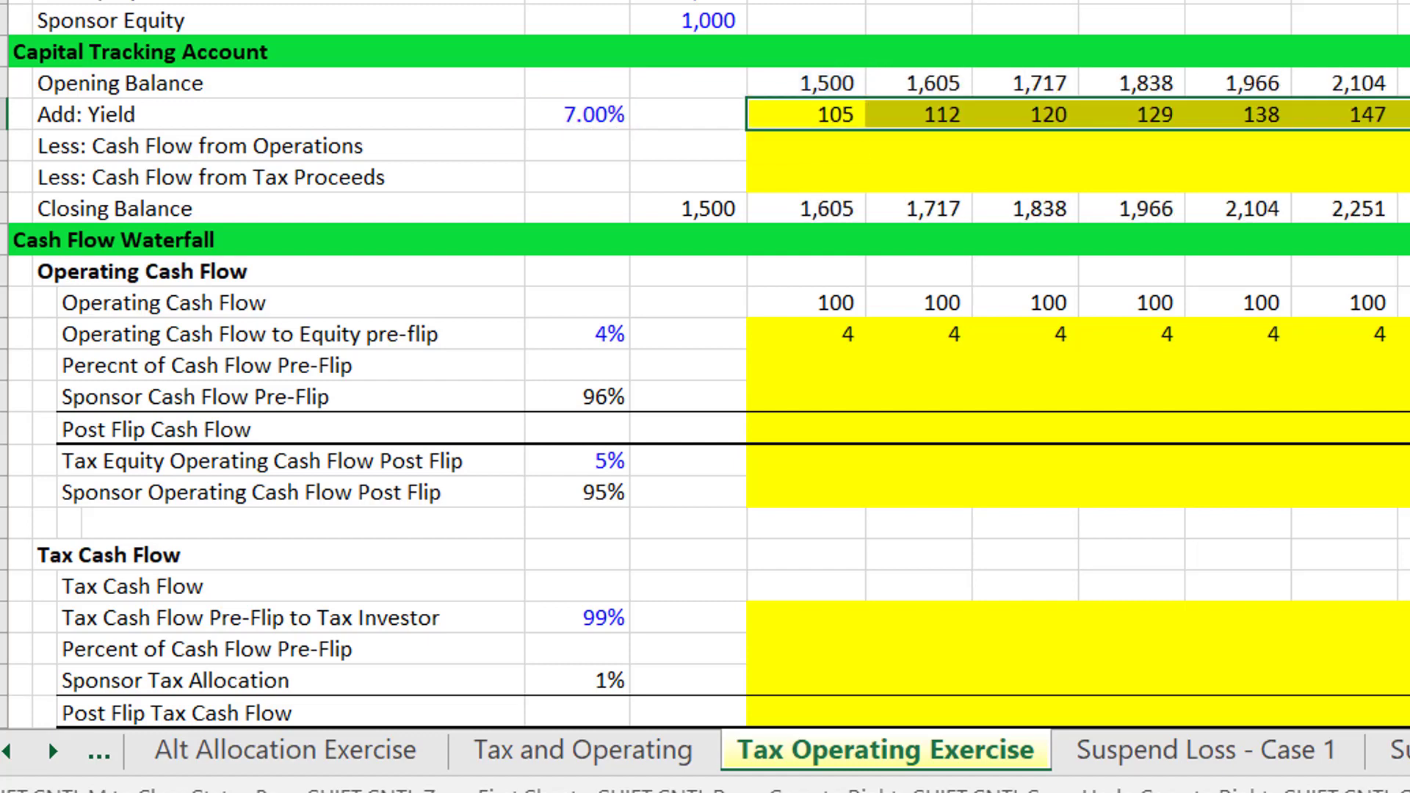
- Set the Operating Cash Flow to Equity pre-flip allocation in E21 to 90%
key("Left")
key("Down")
key("Down")
key("Down")
key("Down")
key("Down")
key("Down")
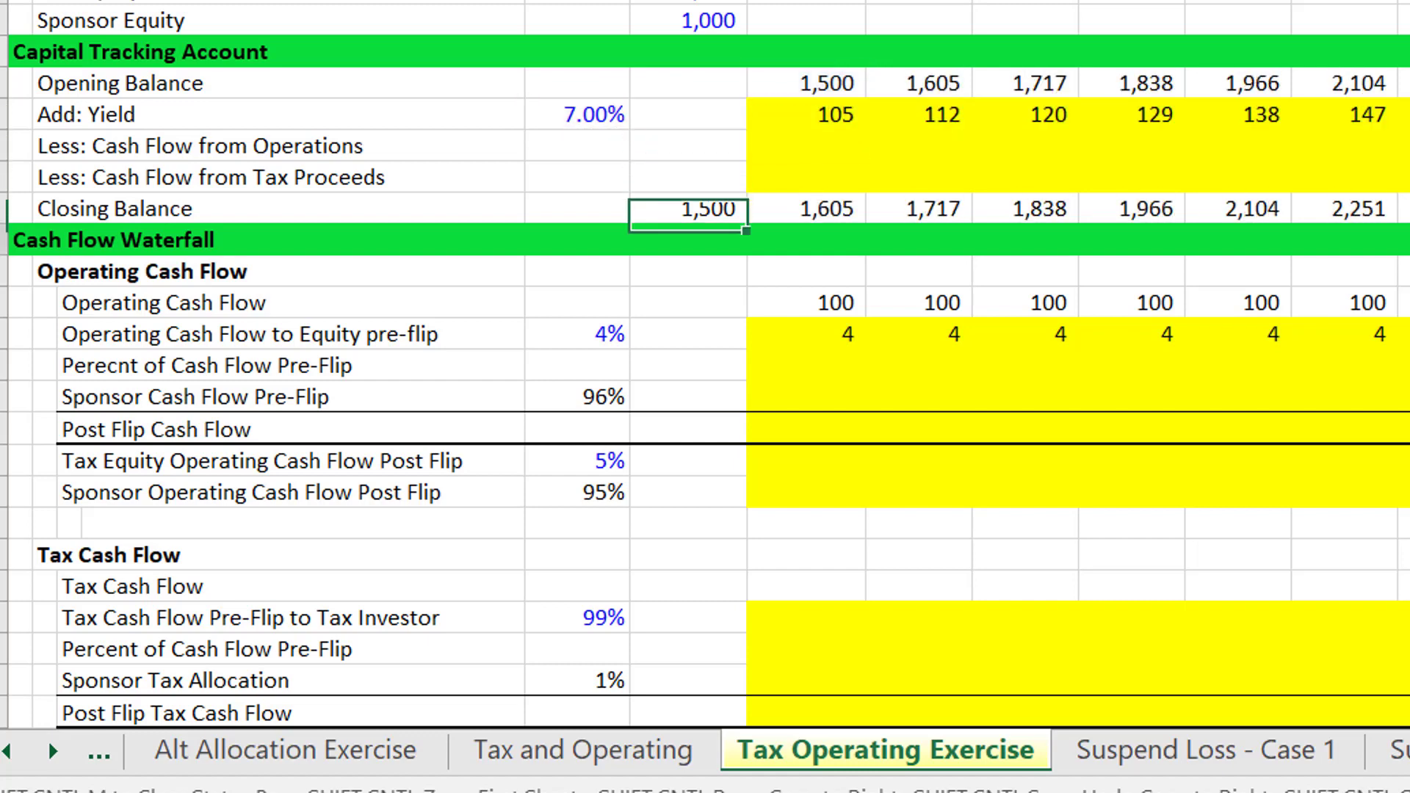
key("Down")
key("Down")
key("Right")
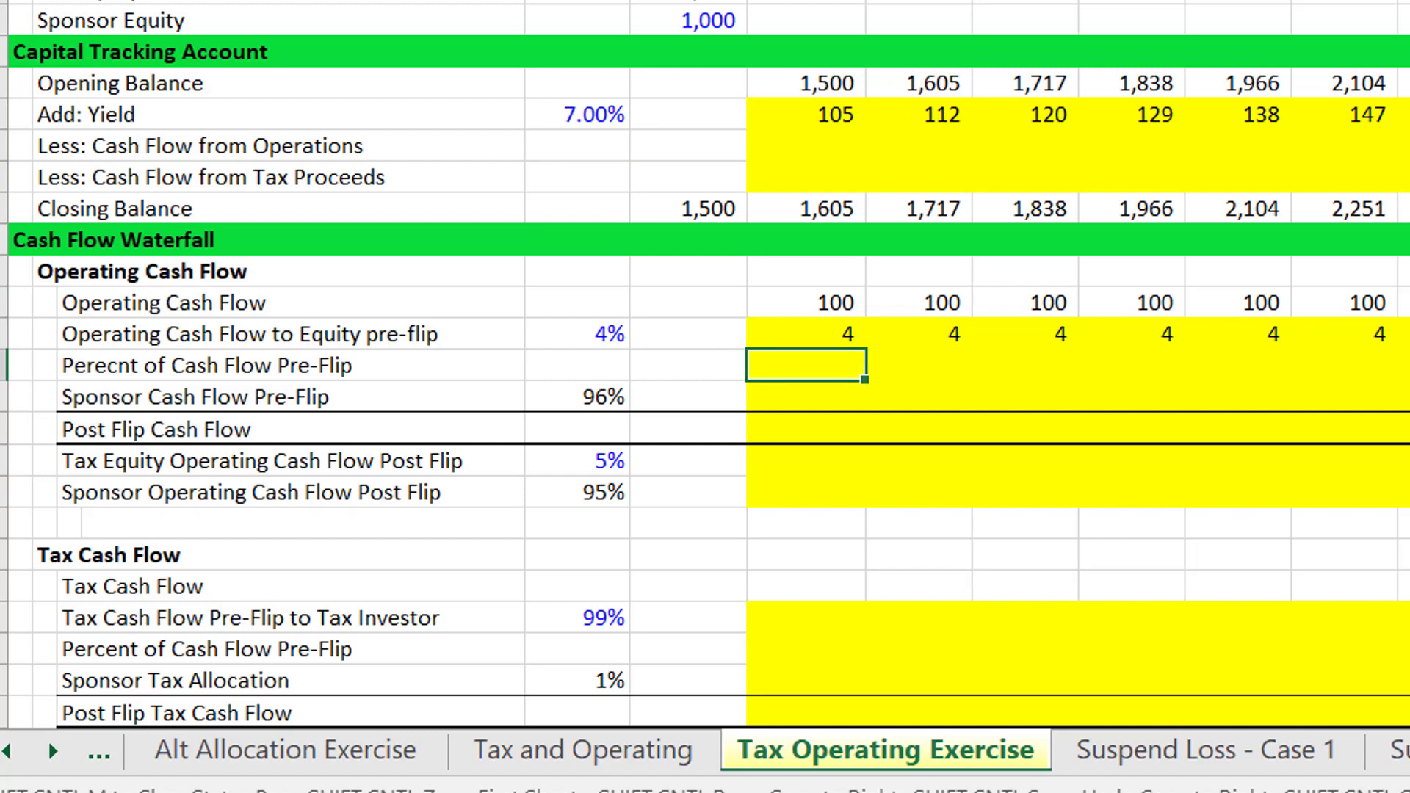
key("Up")
key("Left")
key("Left")
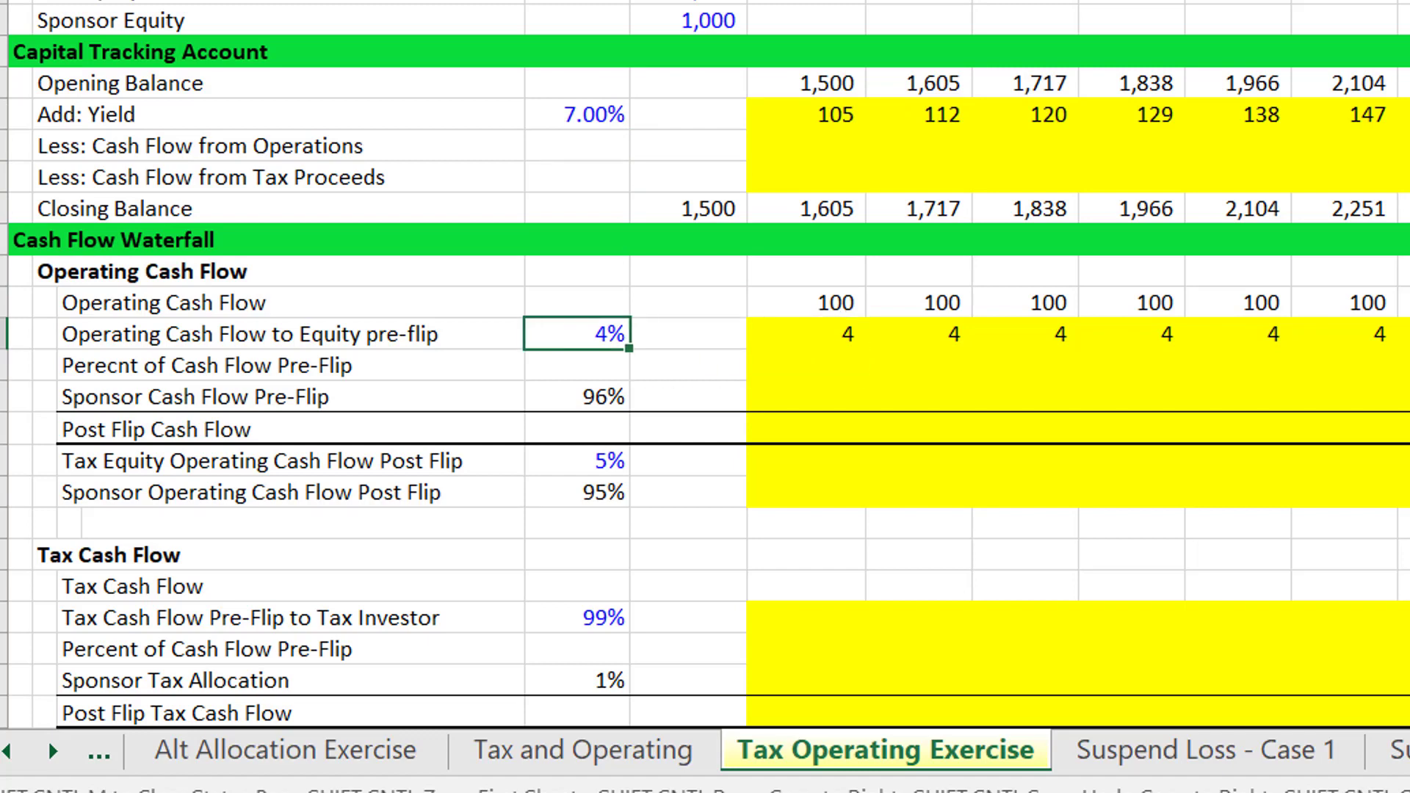
type("90")
key("Return")
- Link Less: Cash Flow from Operations in the Capital Tracking Account to =G21 and copy it across all periods
key("Up")
key("Up")
key("Up")
key("Up")
key("Up")
key("Up")
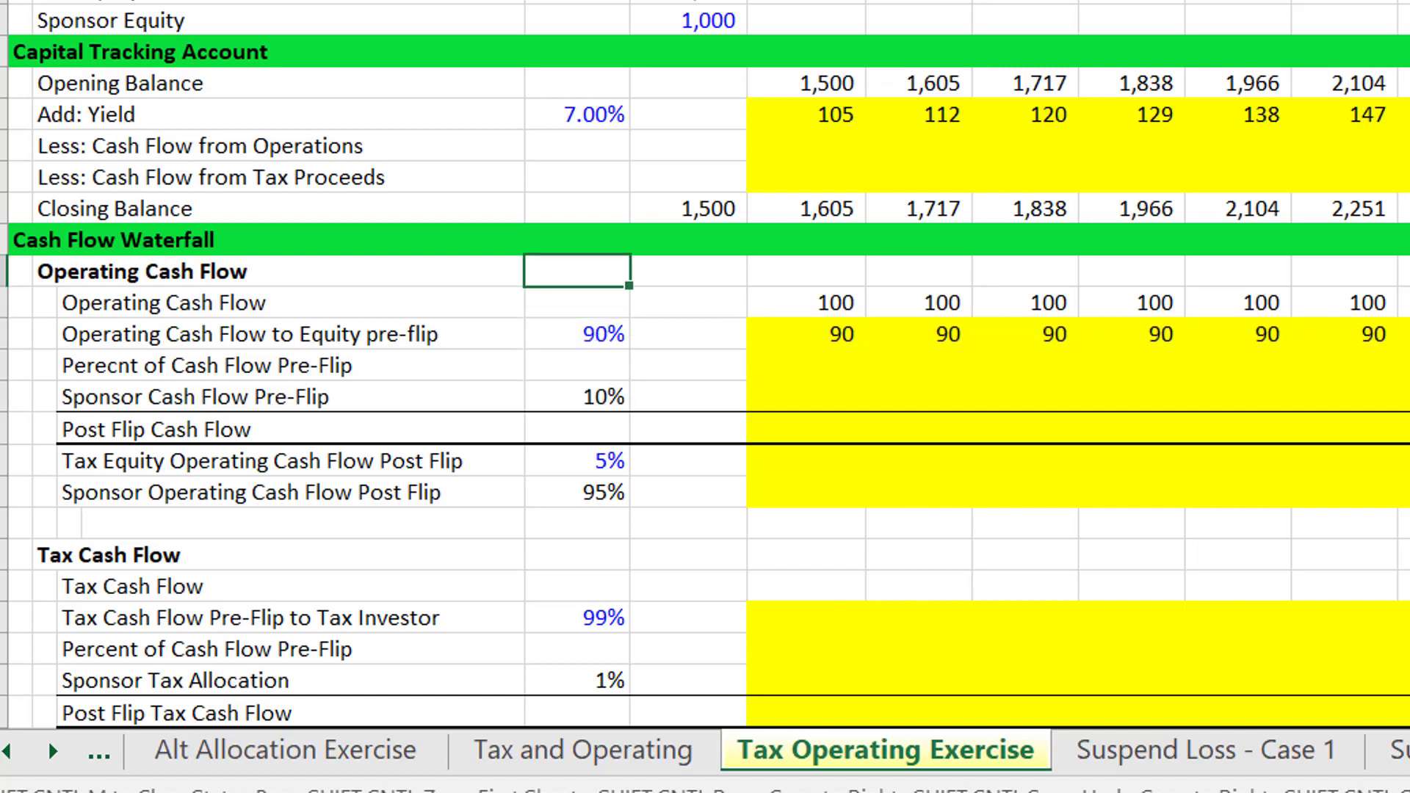
key("Right")
key("Up")
key("Right")
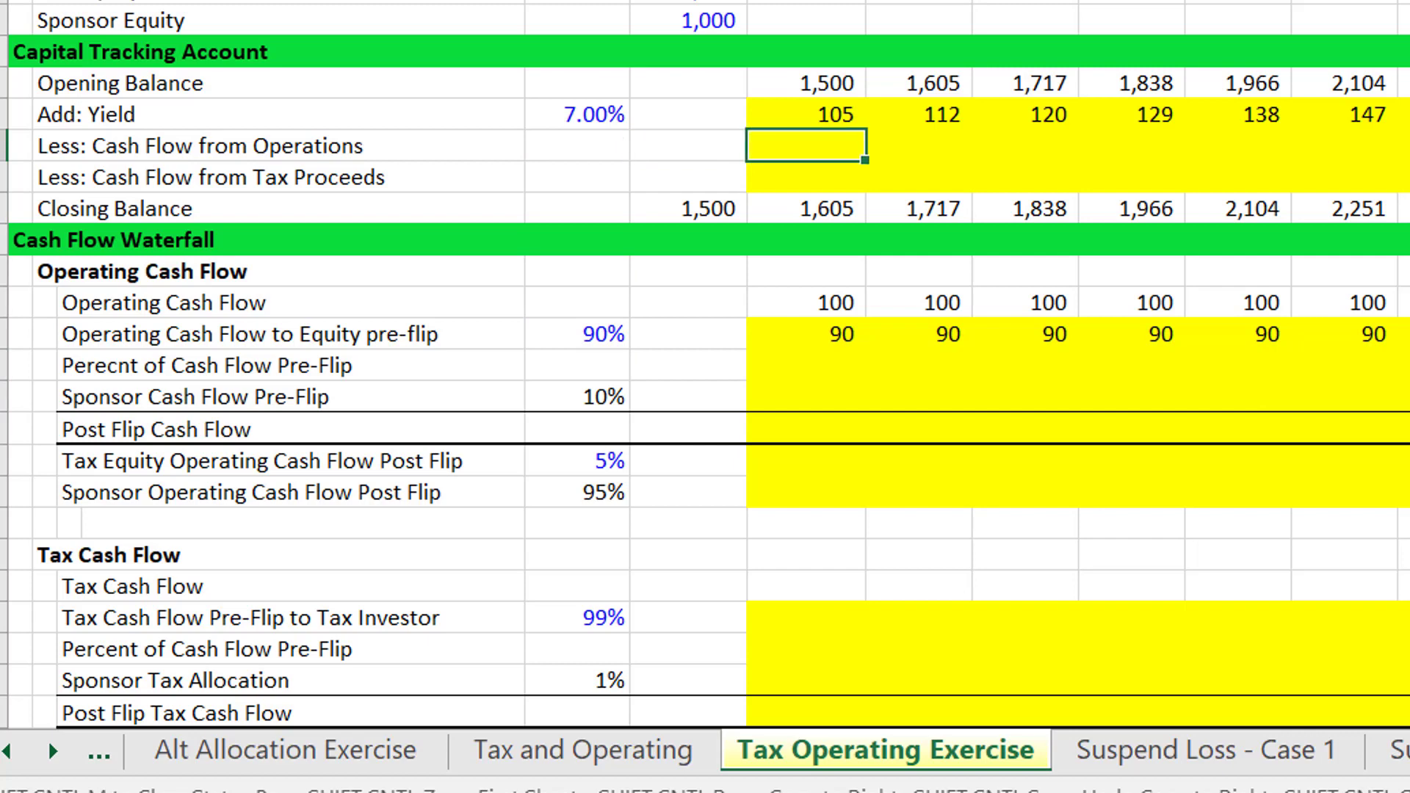
type("=")
key("Down")
key("Down")
key("Down")
key("Down")
key("Down")
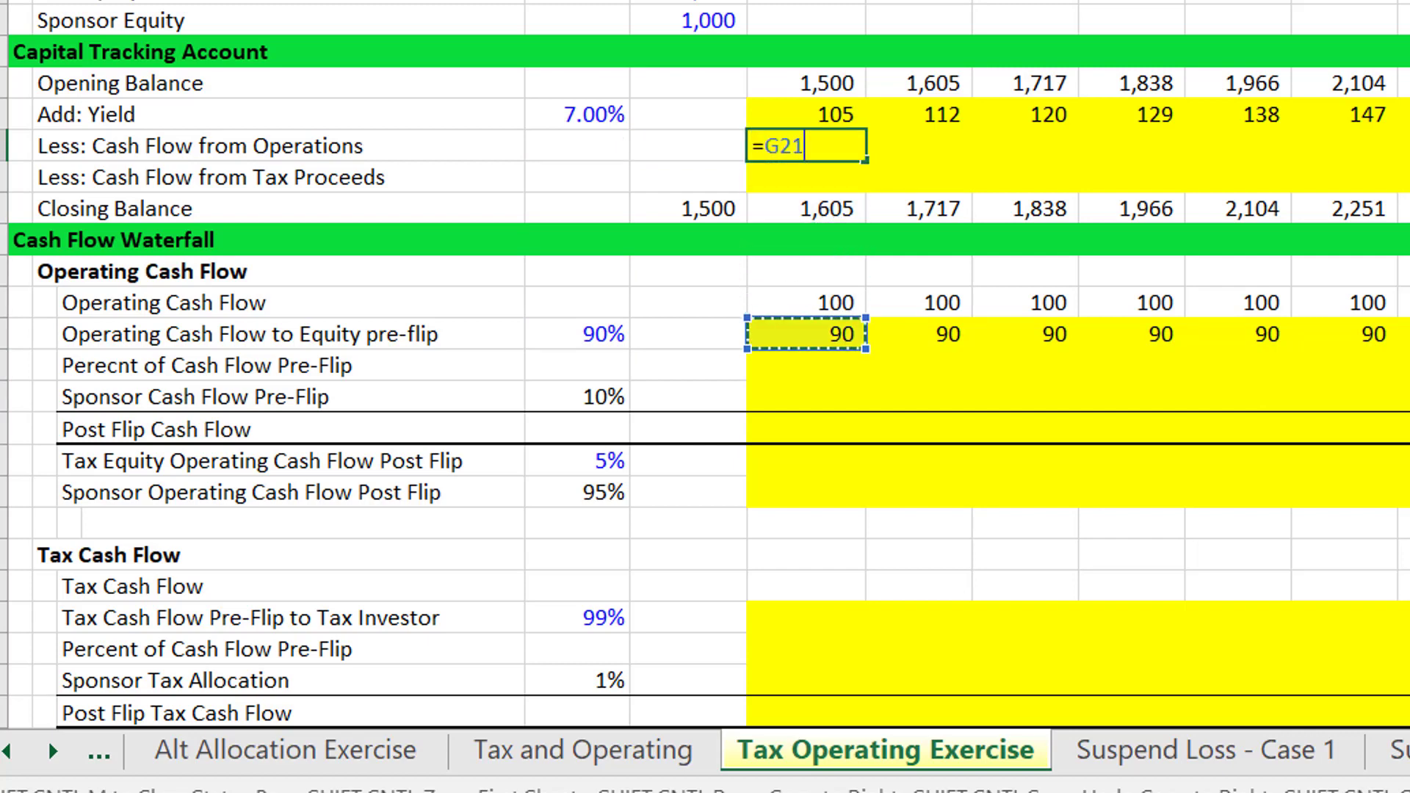
key("ctrl+Return")
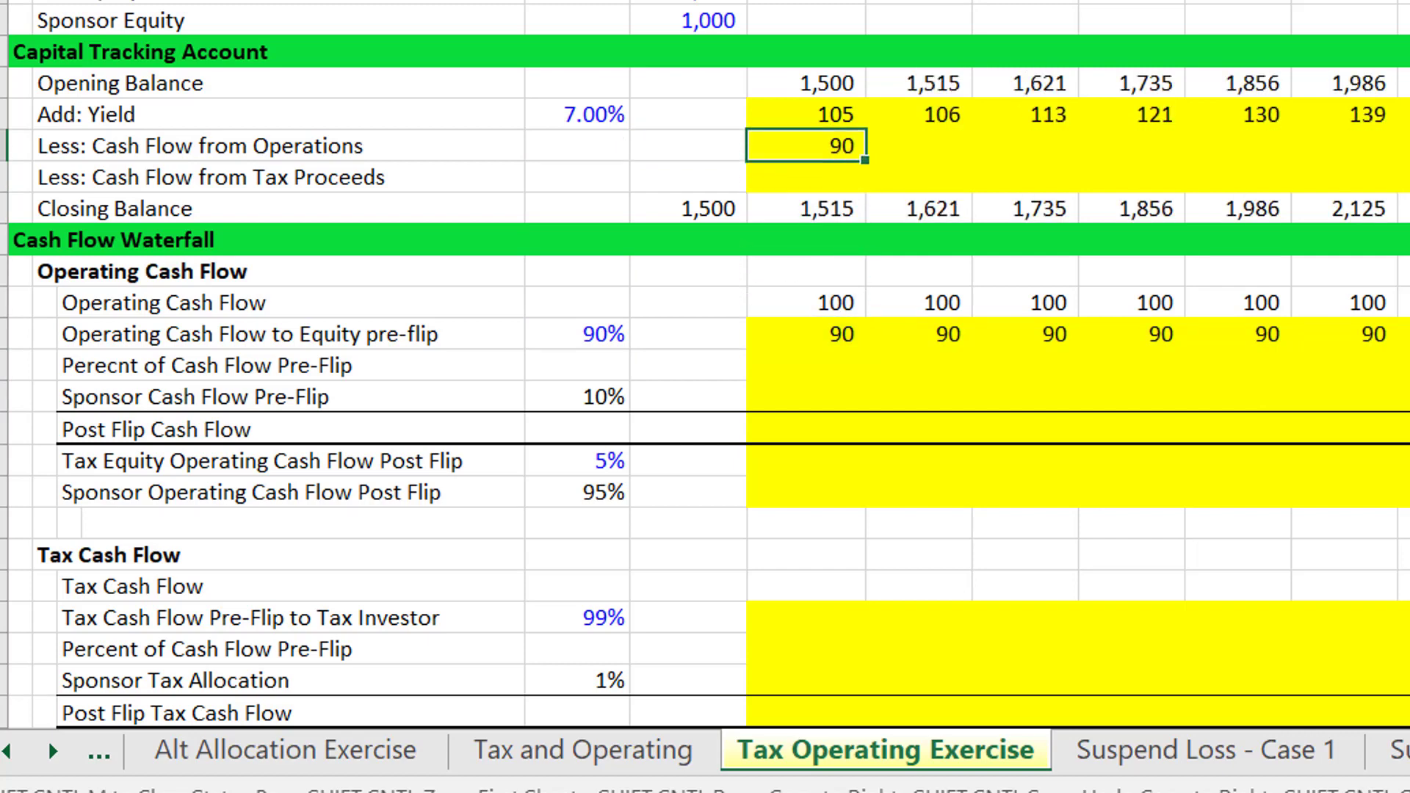
key("ctrl+shift+Right")
key("ctrl+r")
- Set the Tax Equity amount in Sources and Uses to 500
key("Left")
key("Down")
key("Right")
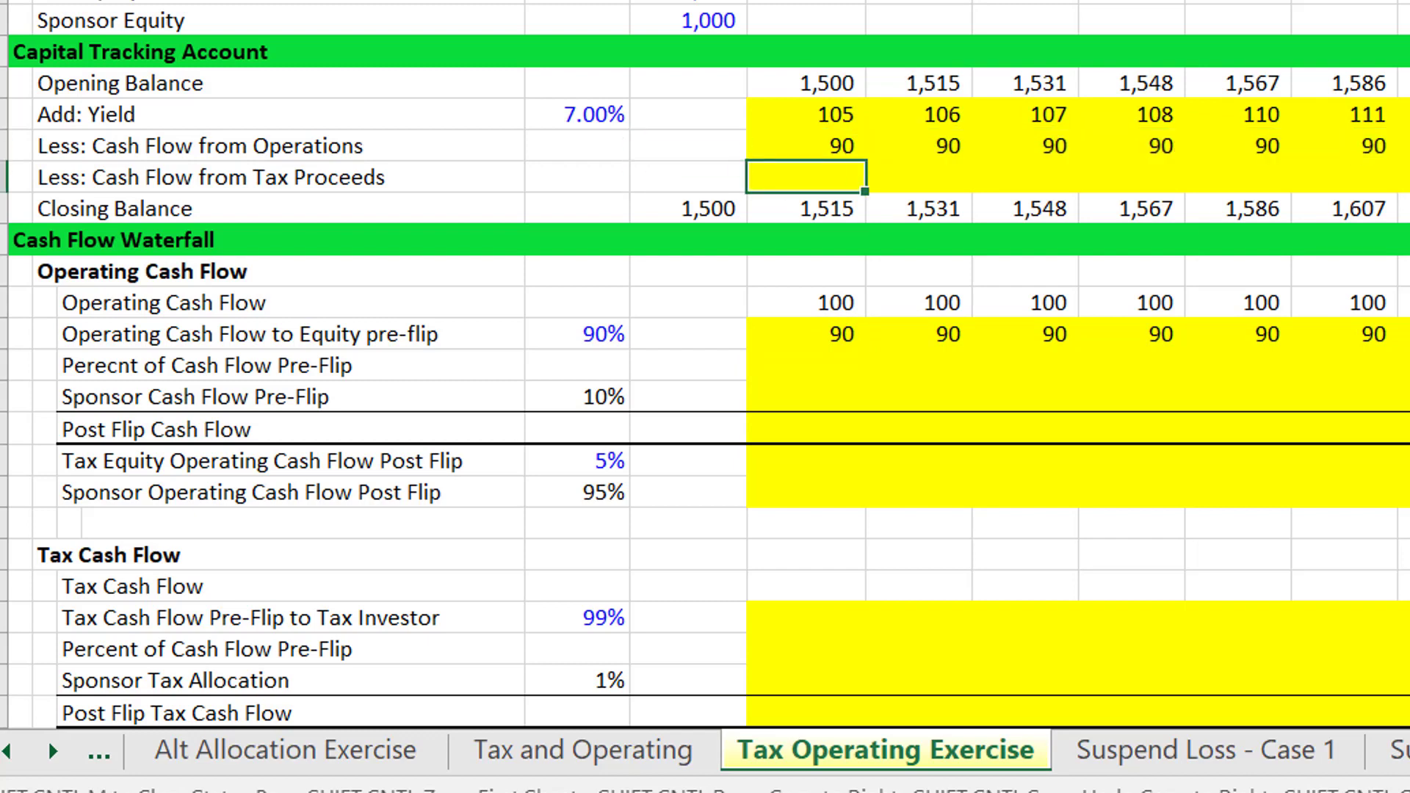
key("Down")
key("Up")
key("Up")
key("Up")
key("Up")
key("Up")
key("Up")
key("Up")
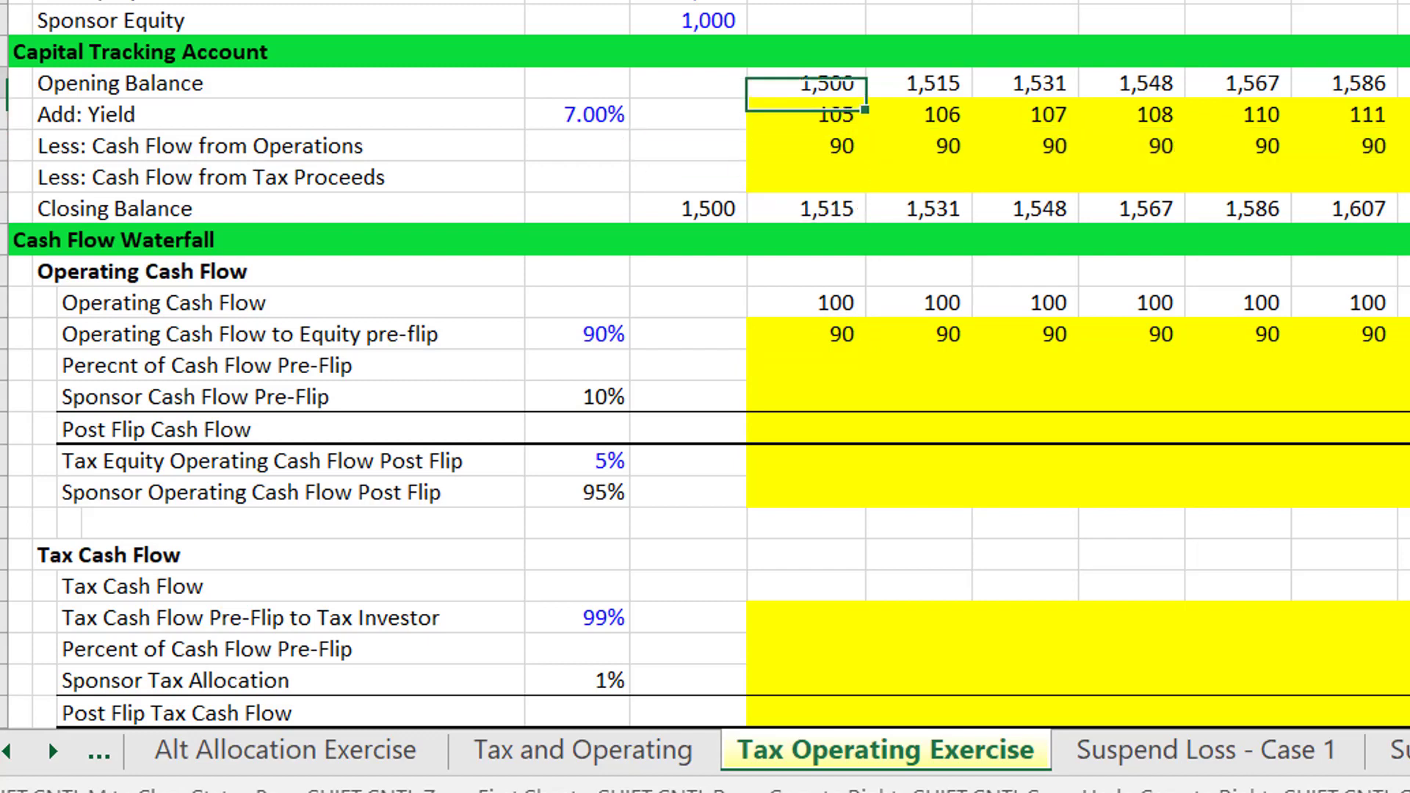
key("Left")
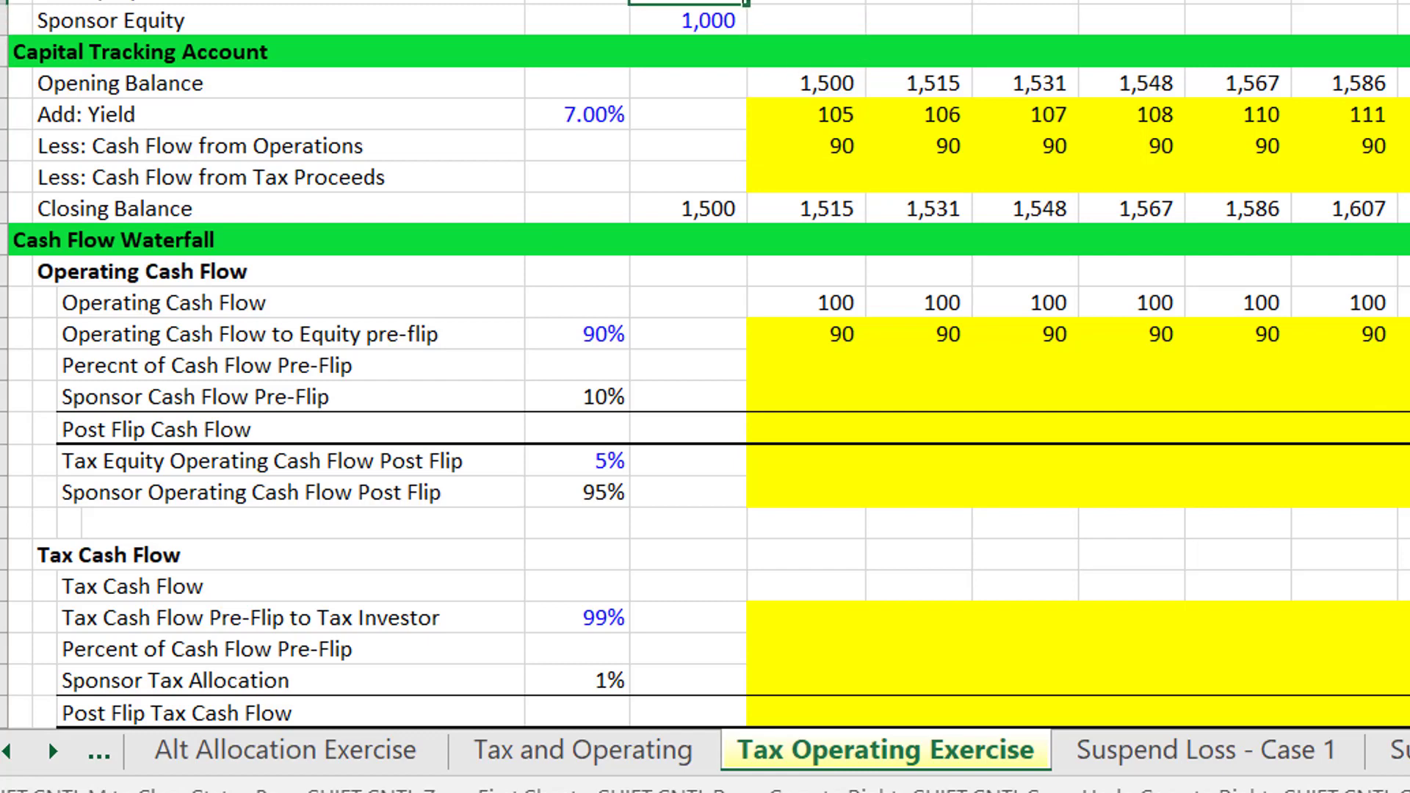
key("Return")
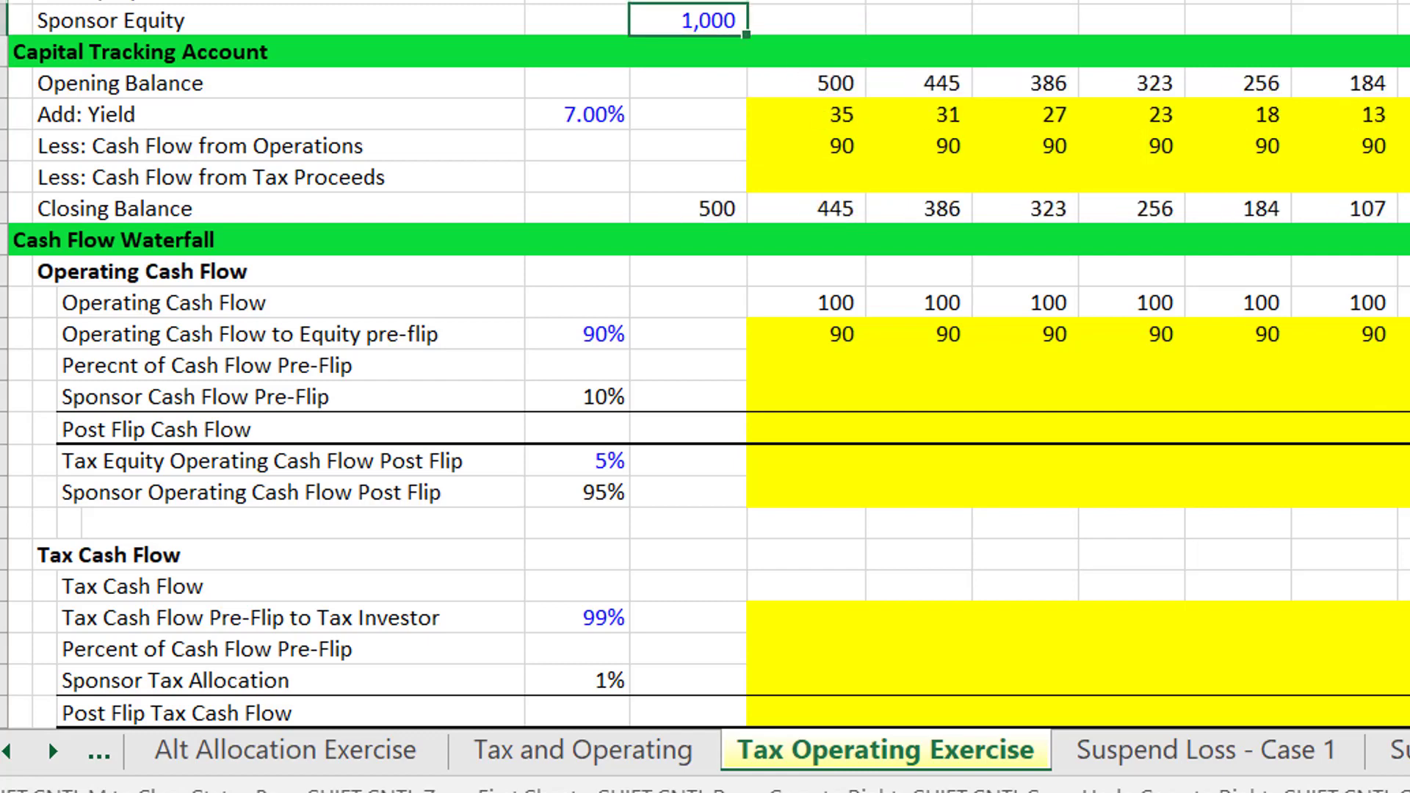
- Examine when the Capital Tracking Account flips and go to the first period of the Perecnt of Cash Flow Pre-Flip row
key("Down")
key("Down")
key("Down")
key("Down")
key("Down")
key("Down")
key("Down")
key("Down")
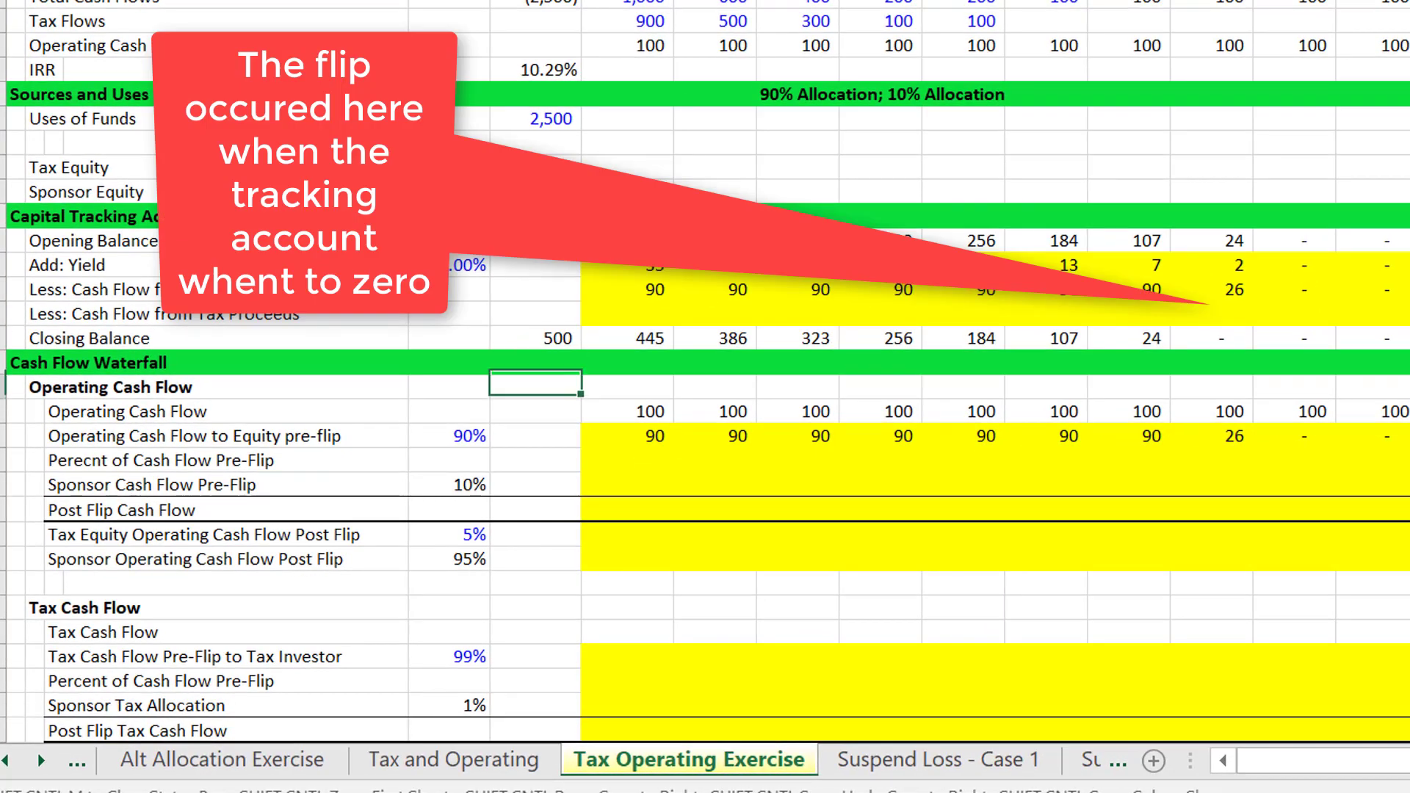
key("Down")
key("Down")
key("Down")
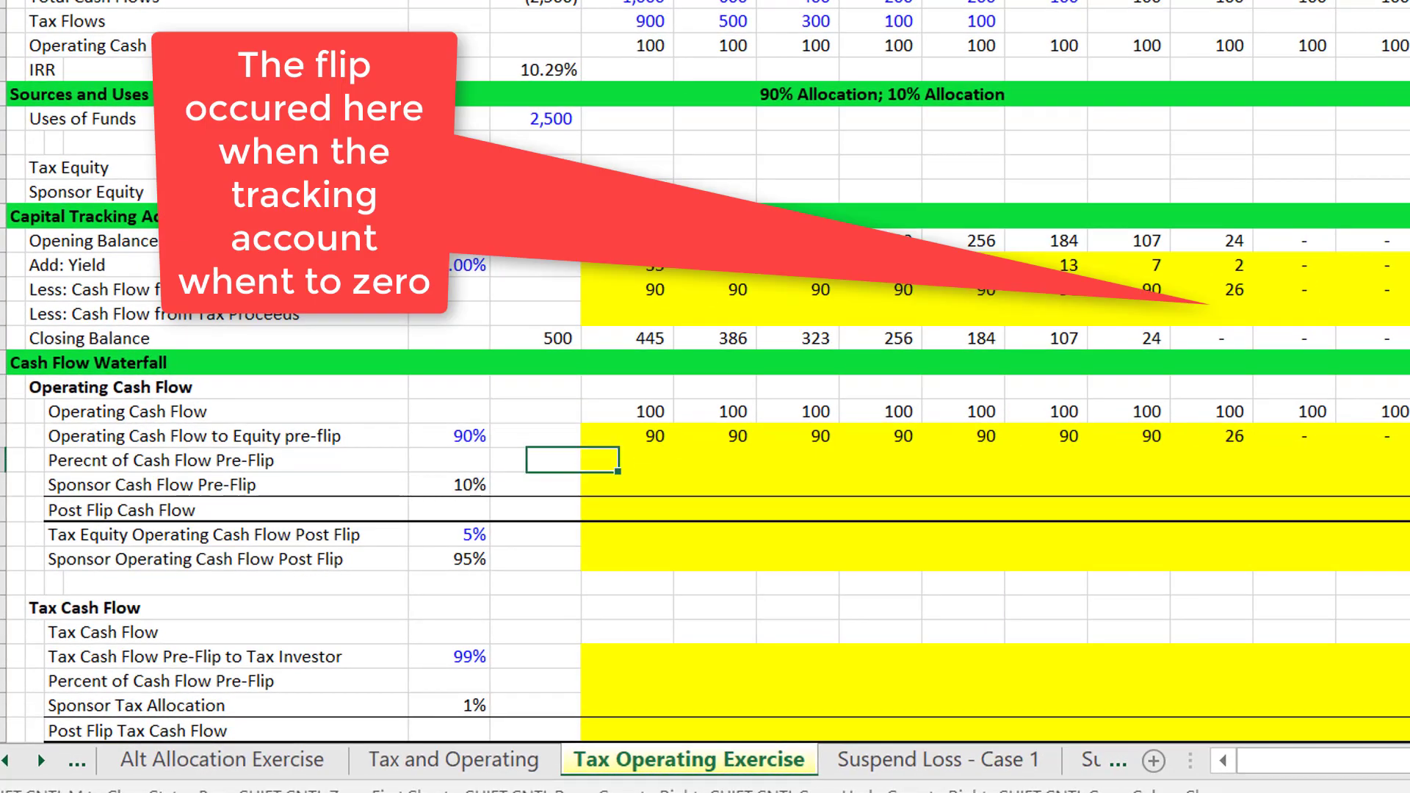
key("Left")
key("Left")
key("Right")
key("Right")
key("Right")
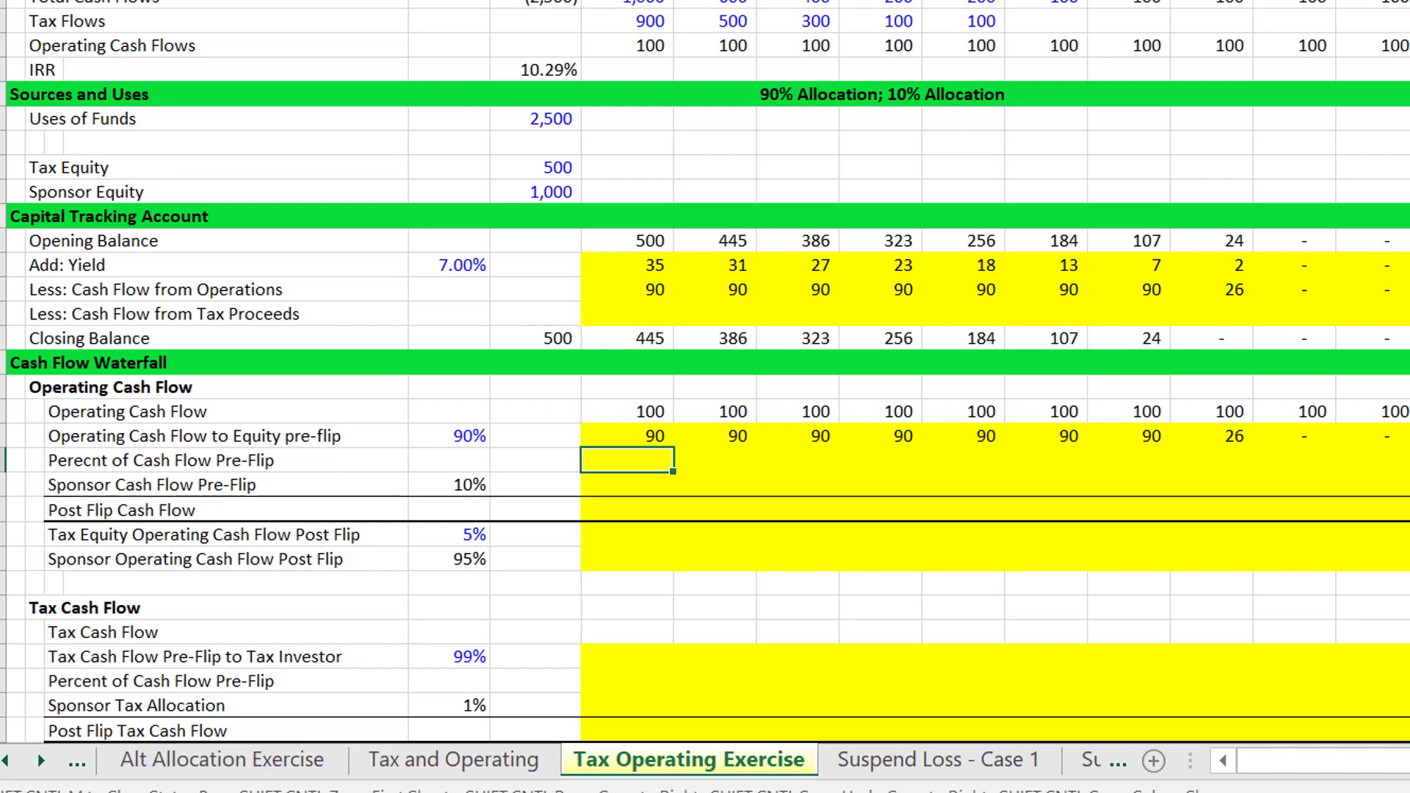
- Examine the Operating Cash Flow to Equity pre-flip row against the Perecnt of Cash Flow Pre-Flip row through the eighth period
key("Right")
key("Right")
key("Right")
key("Right")
key("Right")
key("Right")
key("Right")
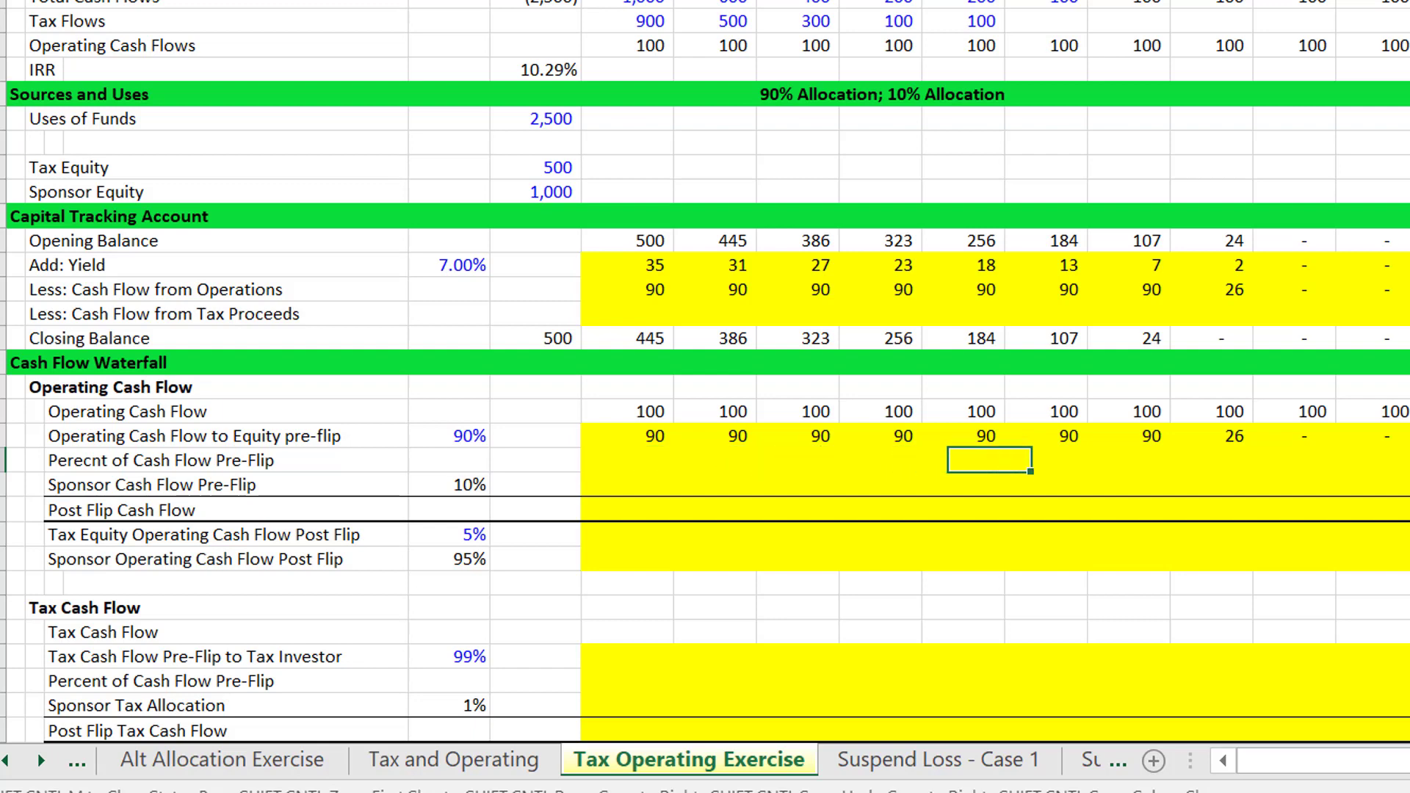
key("Up")
key("Down")
key("Left")
key("Left")
key("Left")
key("Right")
key("Right")
key("Right")
key("Up")
key("Down")
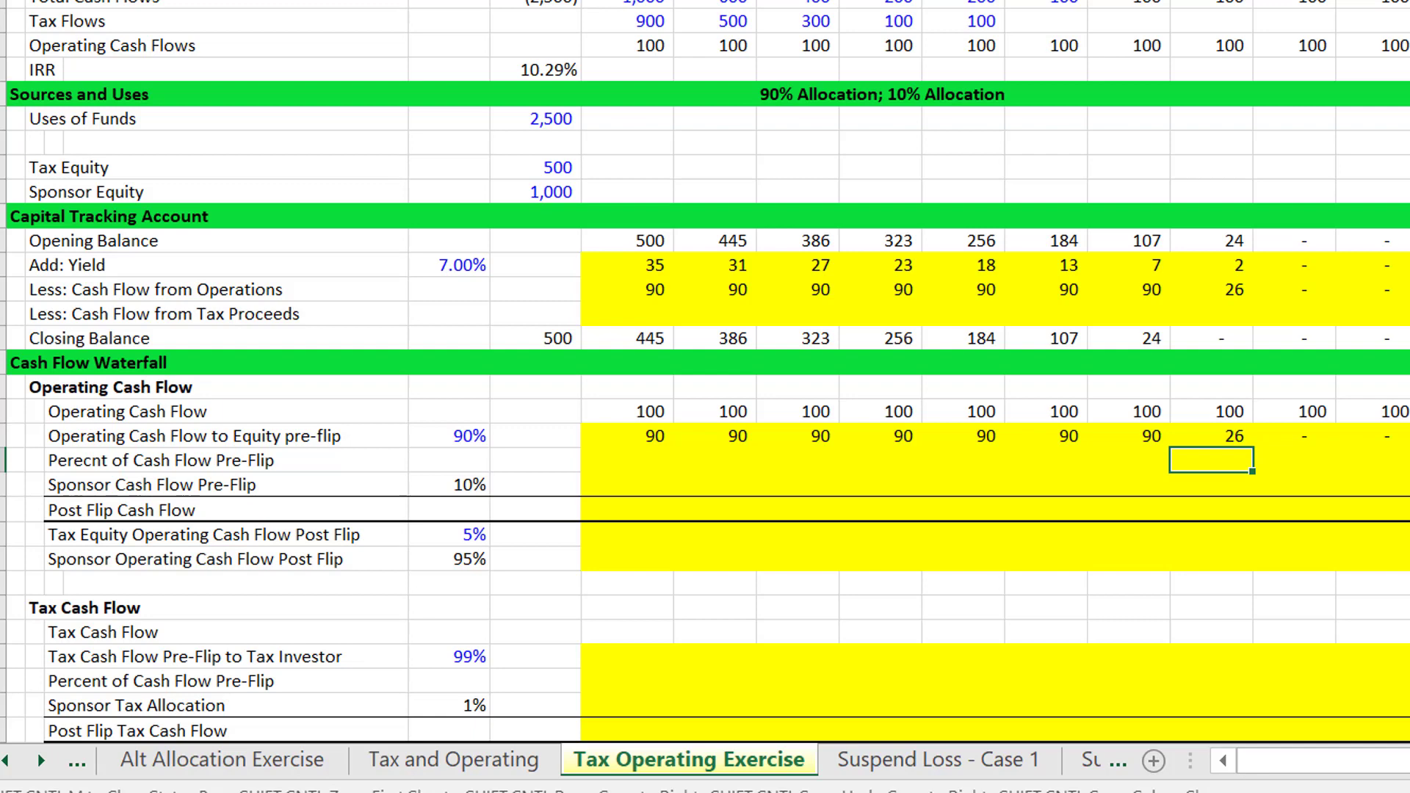
key("Left")
key("Left")
key("Left")
key("Left")
key("Left")
key("Left")
key("Left")
key("Left")
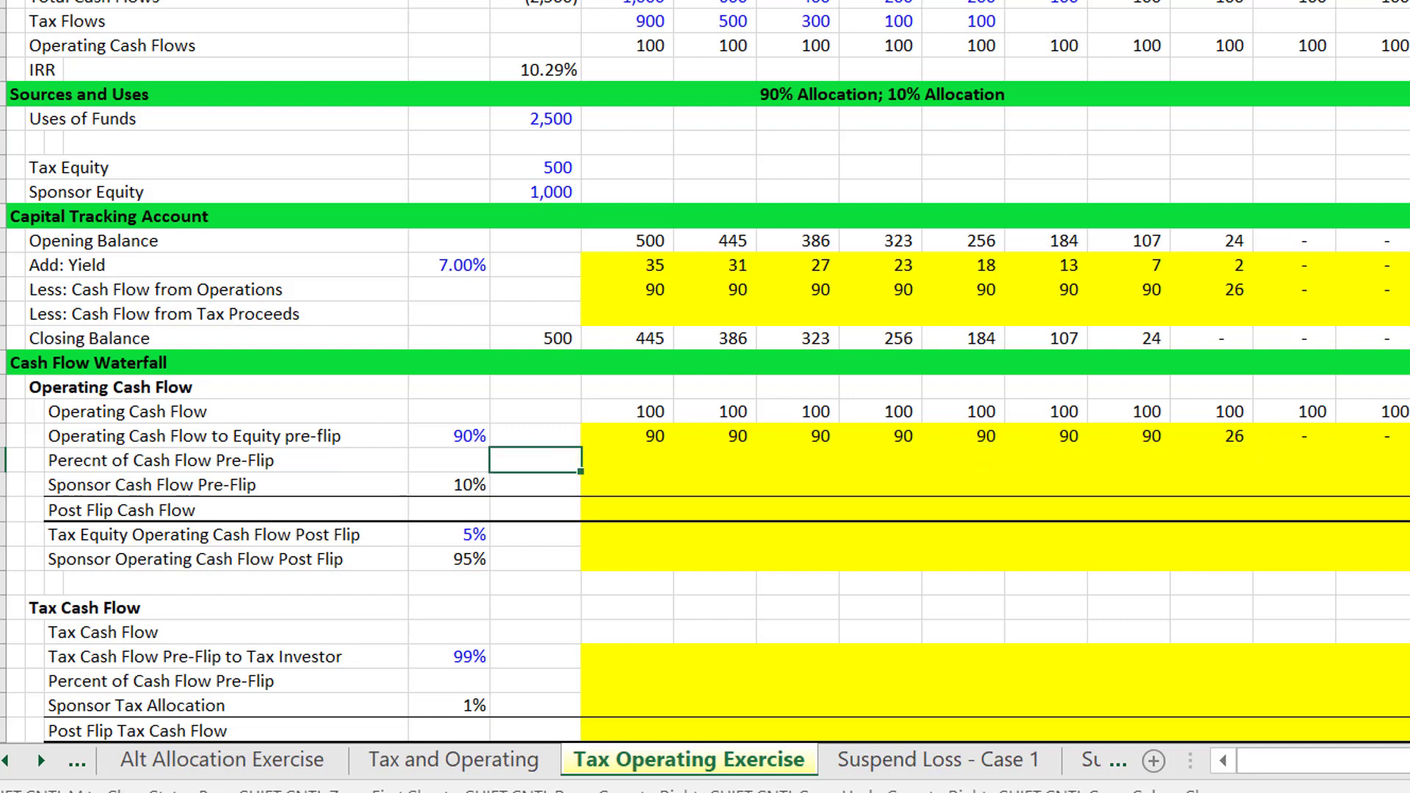
key("Right")
key("Right")
key("Right")
key("Right")
key("Right")
key("Right")
key("Right")
key("Up")
key("Right")
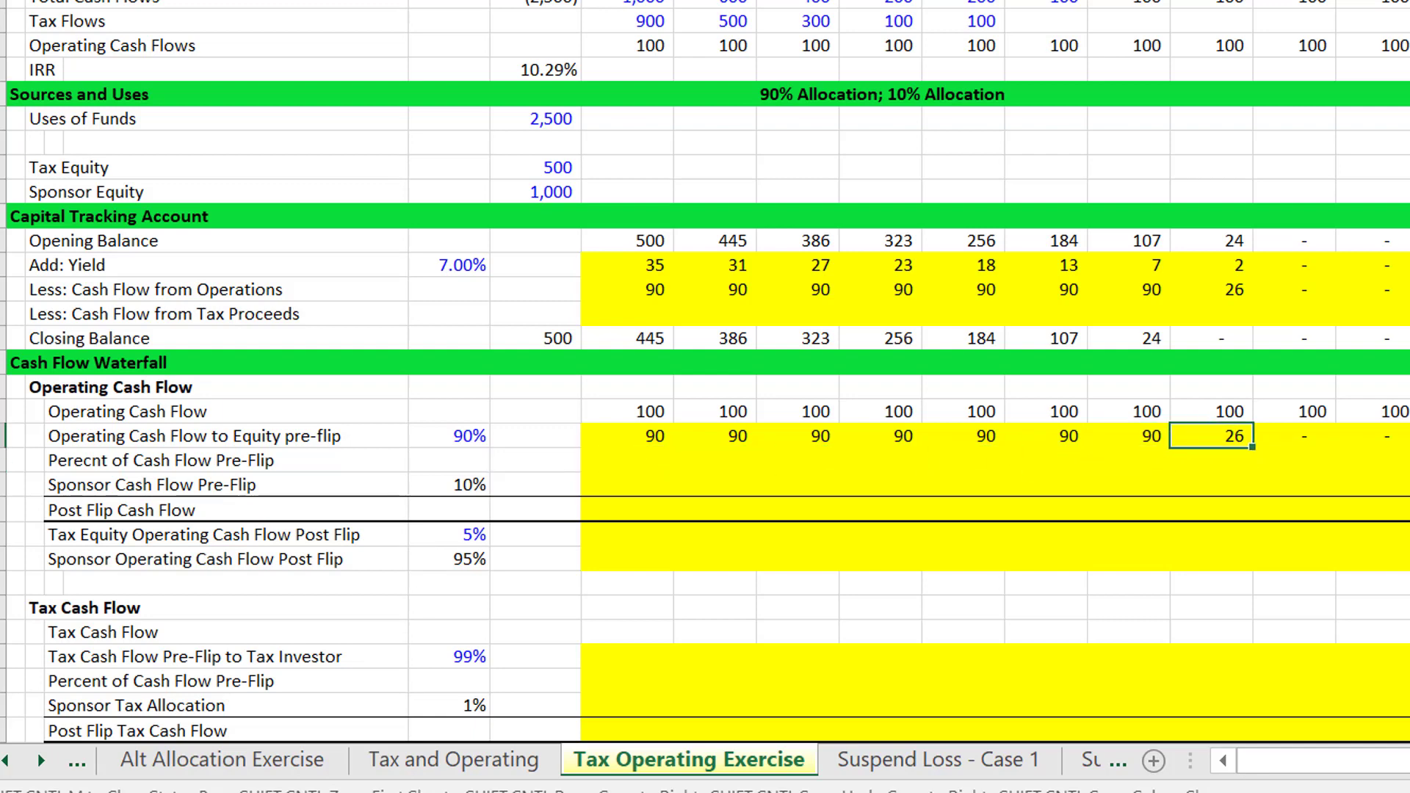
key("Down")
key("Left")
key("Left")
key("Left")
key("Left")
key("Left")
key("Left")
key("Left")
key("Left")
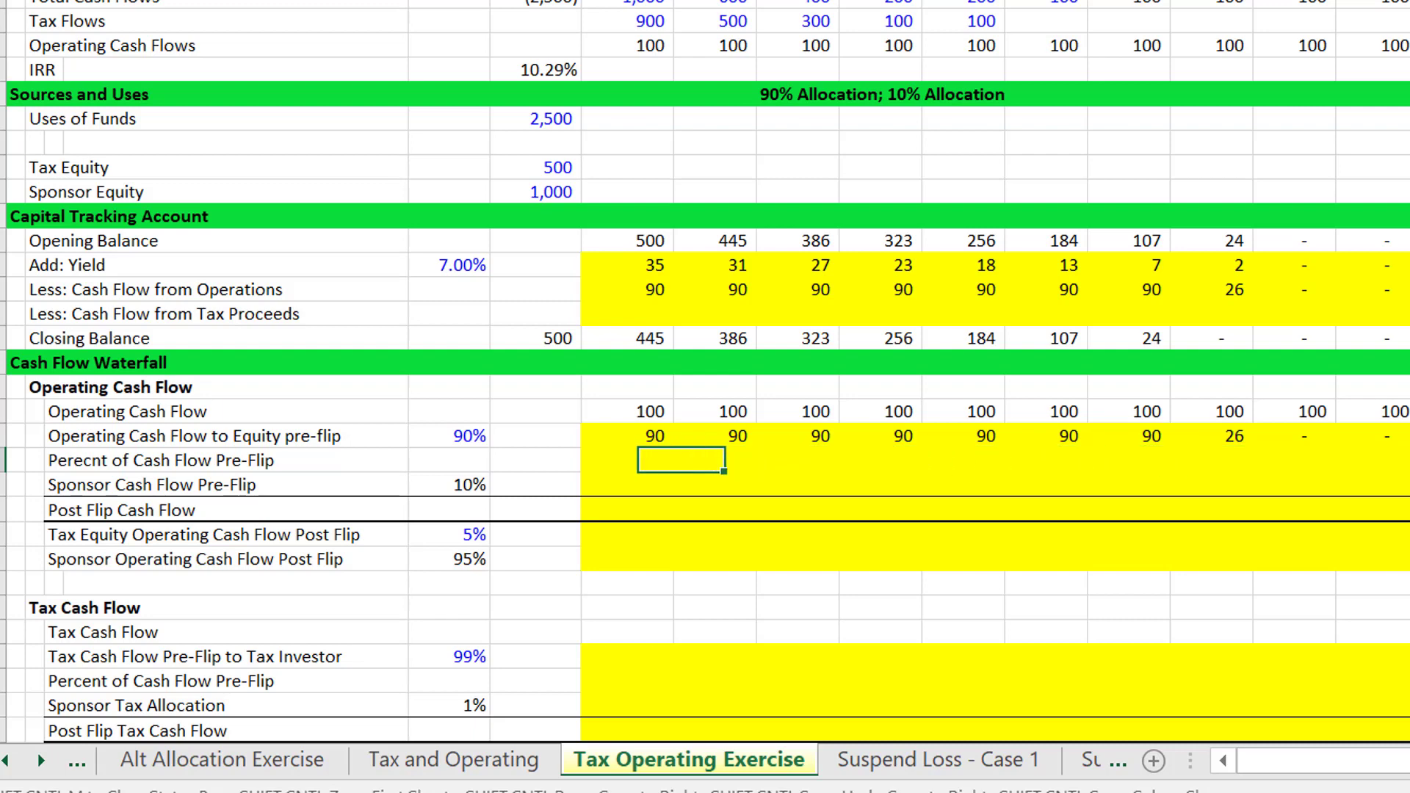
- Calculate Perecnt of Cash Flow Pre-Flip for the first period as =G21/(G20*$E$21)
key("Right")
type("=")
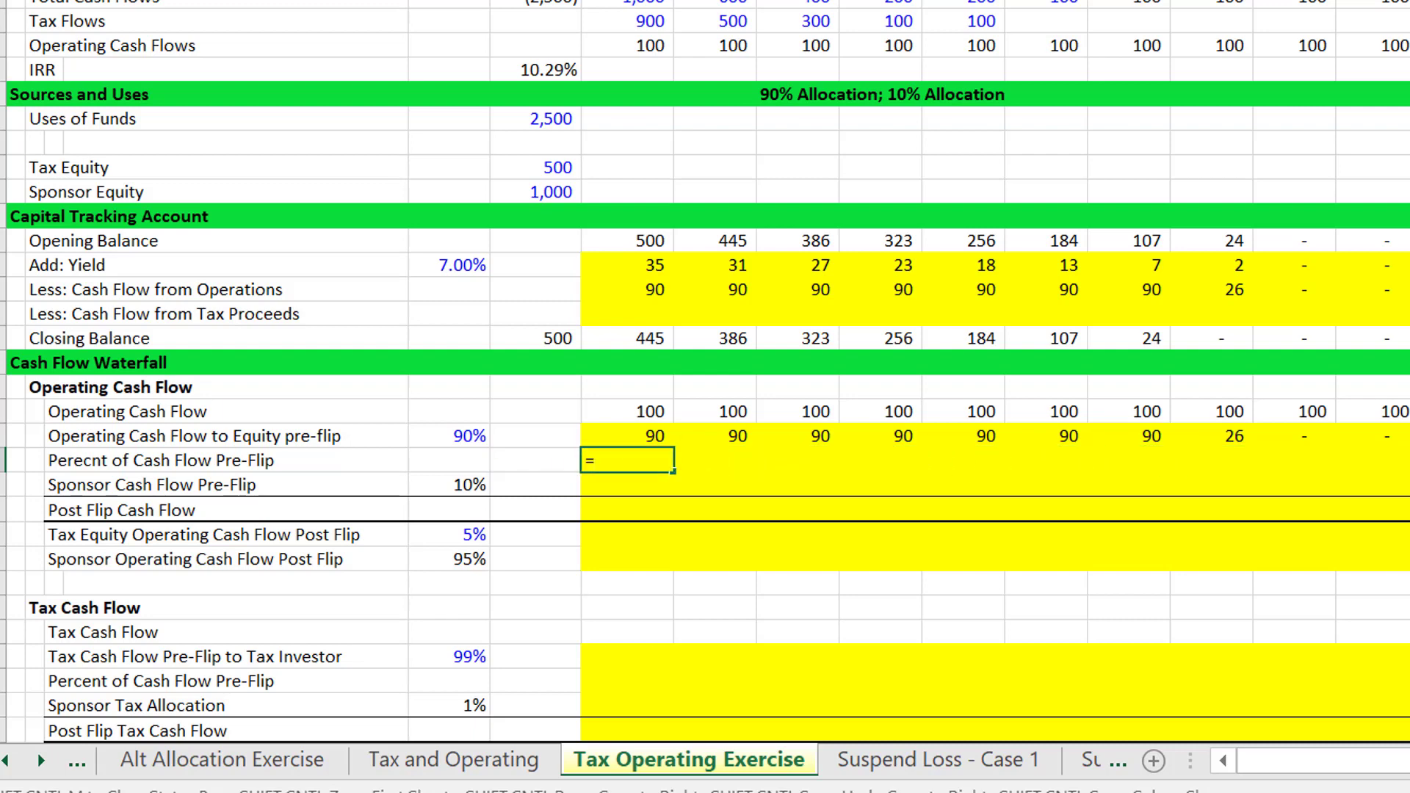
key("Up")
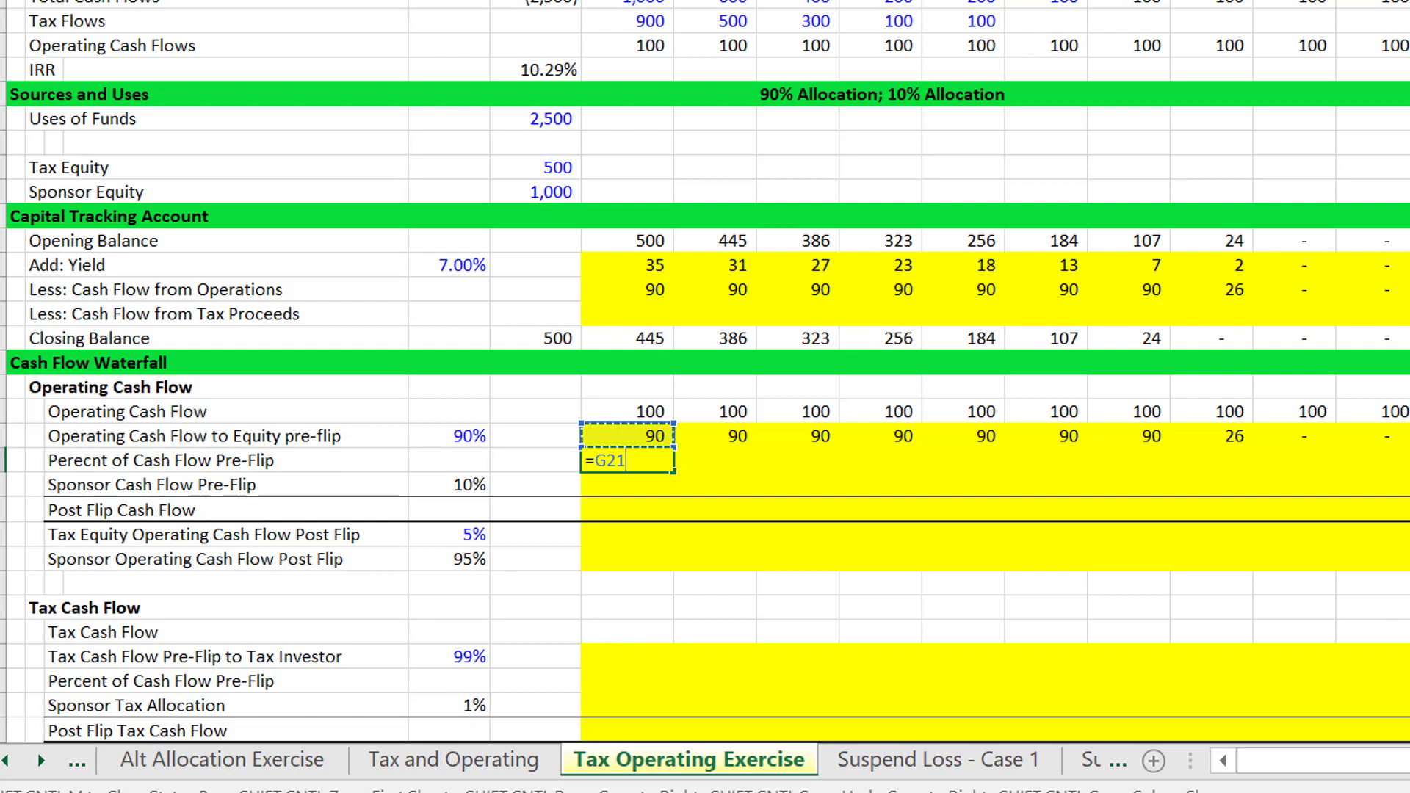
type("/(")
key("Up")
key("Up")
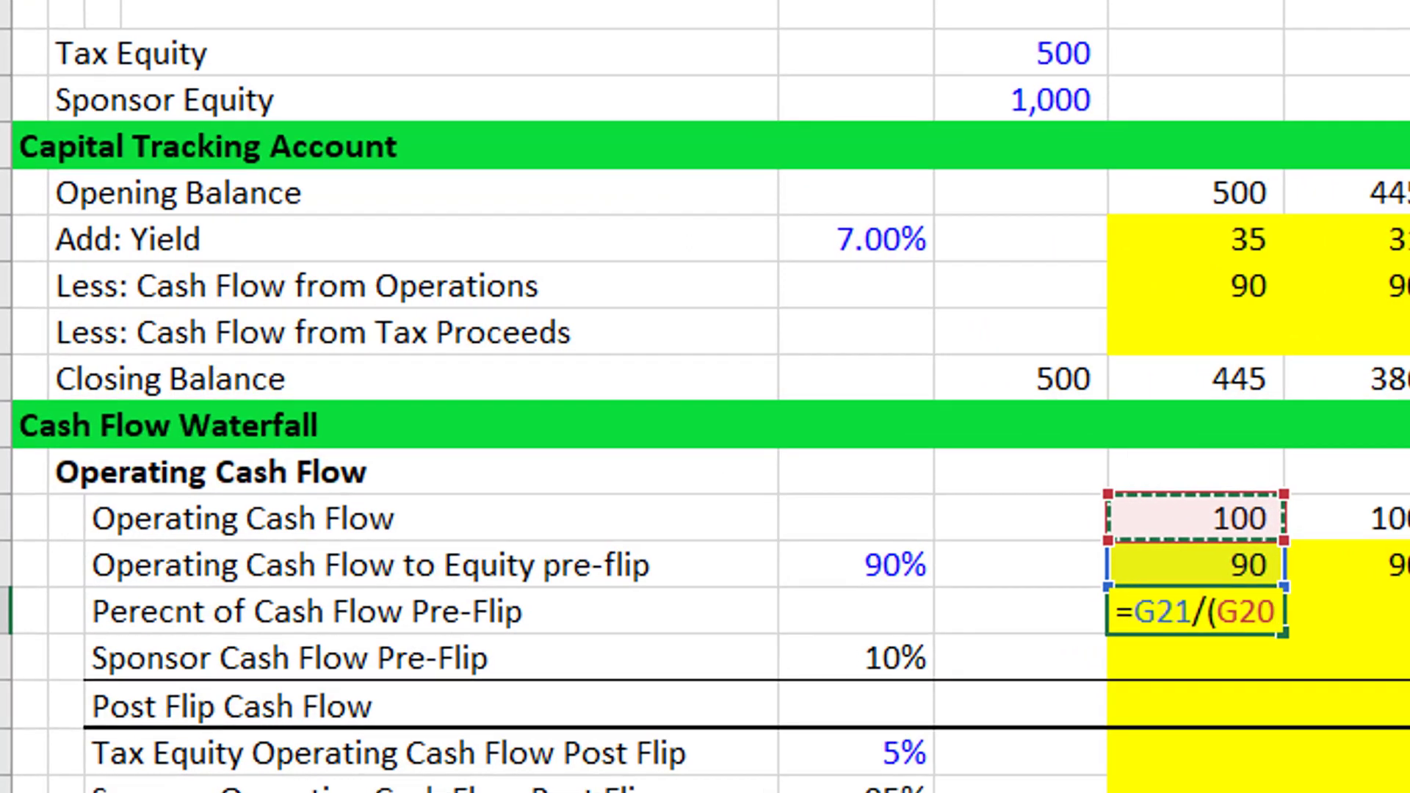
type("*")
key("Left")
key("Left")
key("Up")
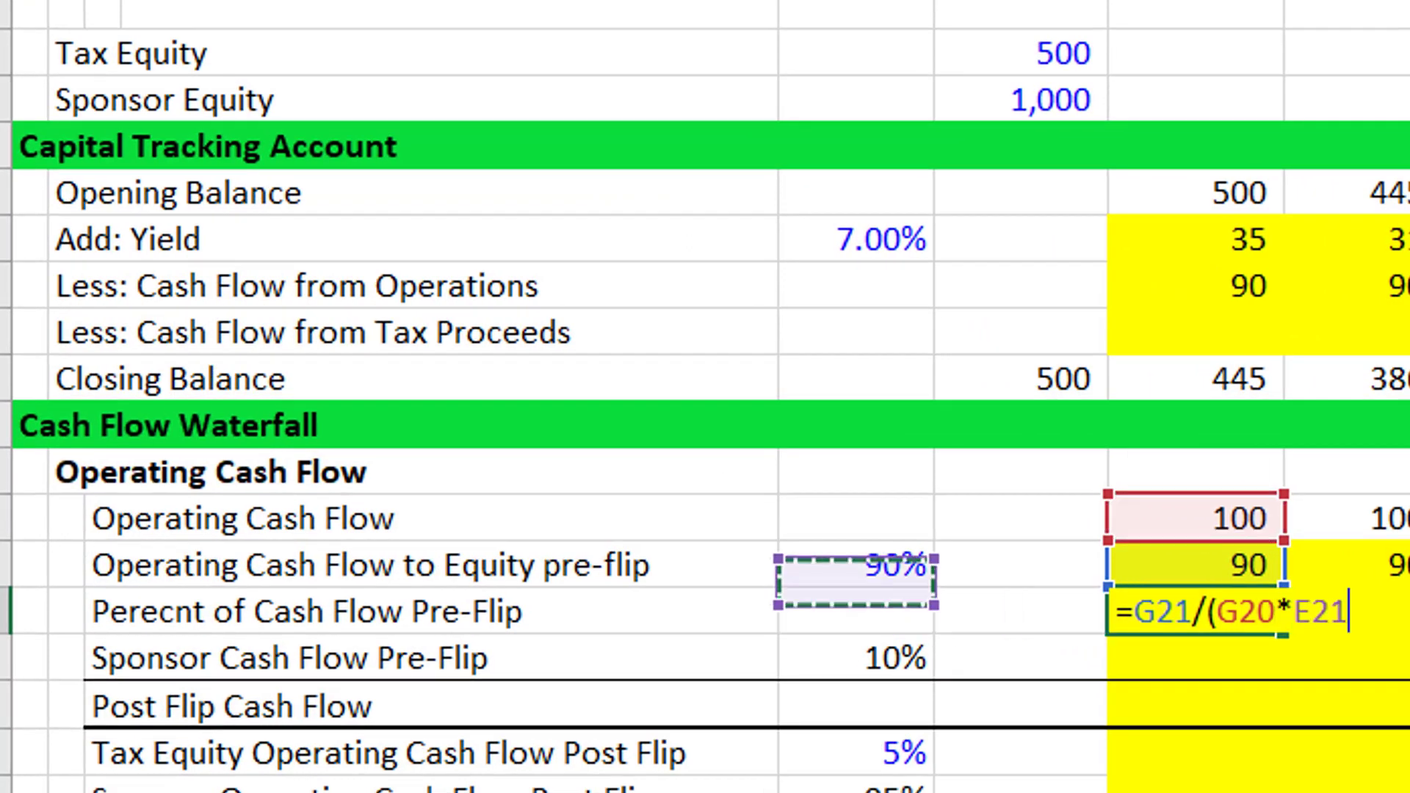
key("F4")
key("Return")
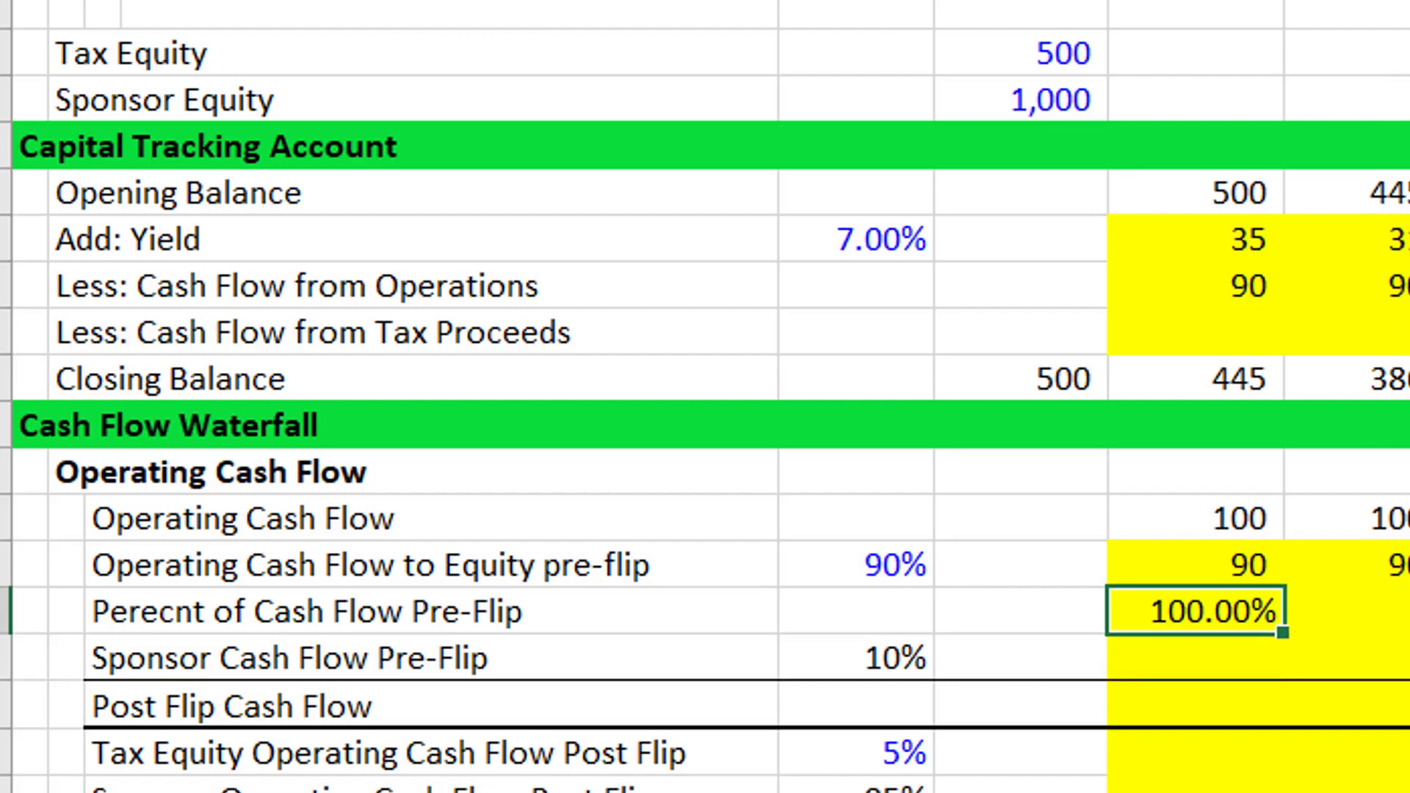
- Copy the Perecnt of Cash Flow Pre-Flip formula across all periods and check the period where the flip occurs
key("ctrl+shift+r")
key("Right")
key("Right")
key("Right")
key("Right")
key("Right")
key("Right")
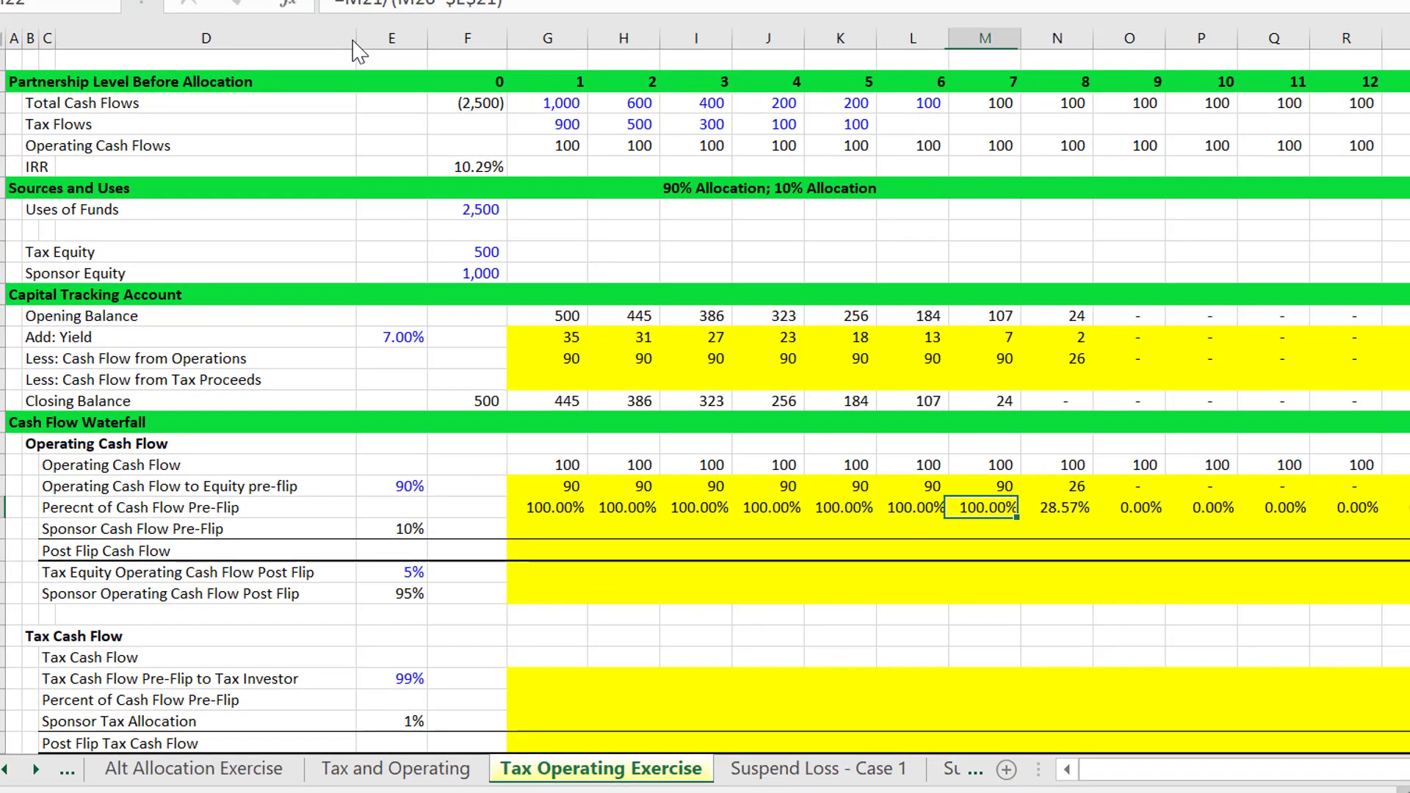
key("Right")
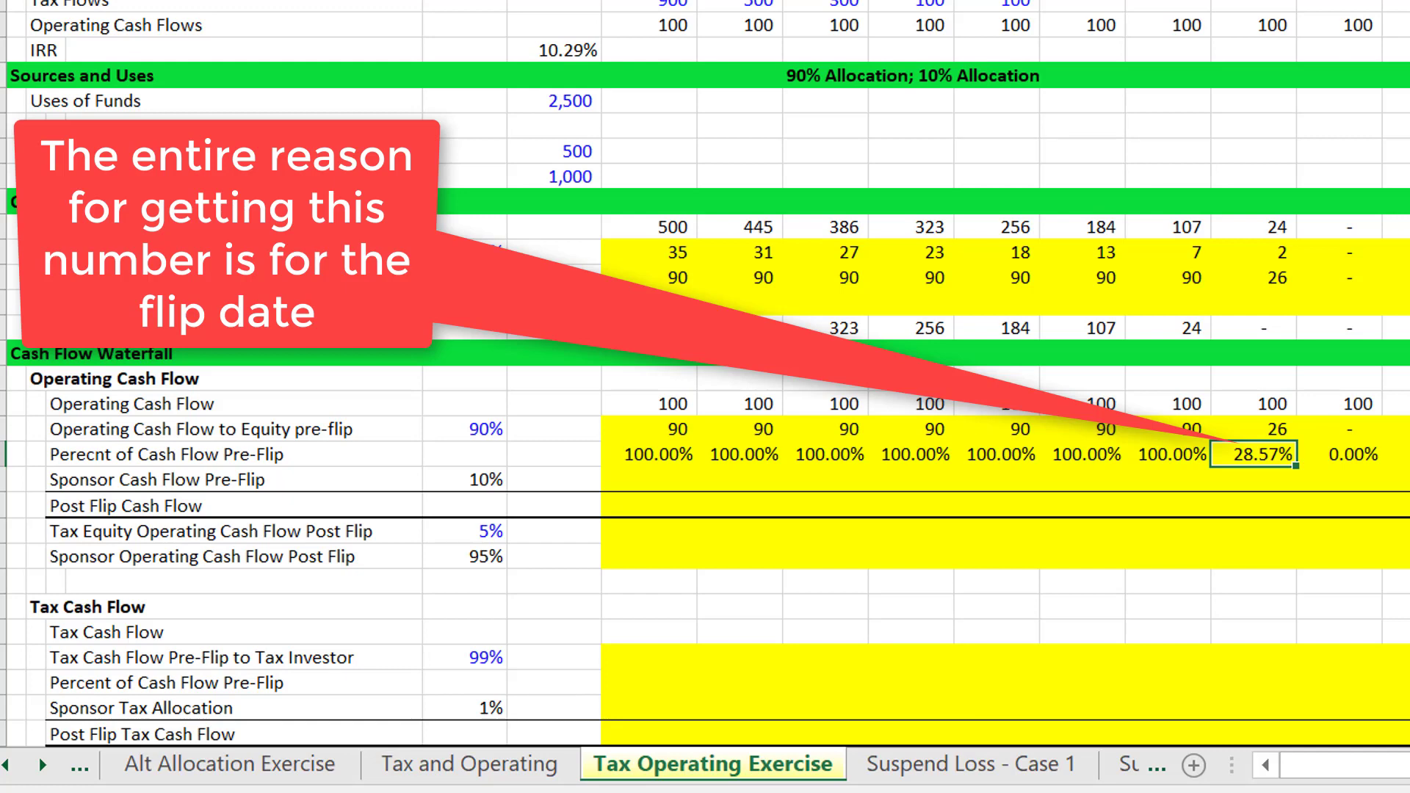
- Calculate Sponsor Cash Flow Pre-Flip for the first period as =G20*$E$23*G22
key("Down")
key("Left")
key("Left")
key("Left")
key("Left")
key("Left")
key("Left")
key("Left")
key("Left")
key("Left")
key("Left")
key("Left")
key("Left")
key("Left")
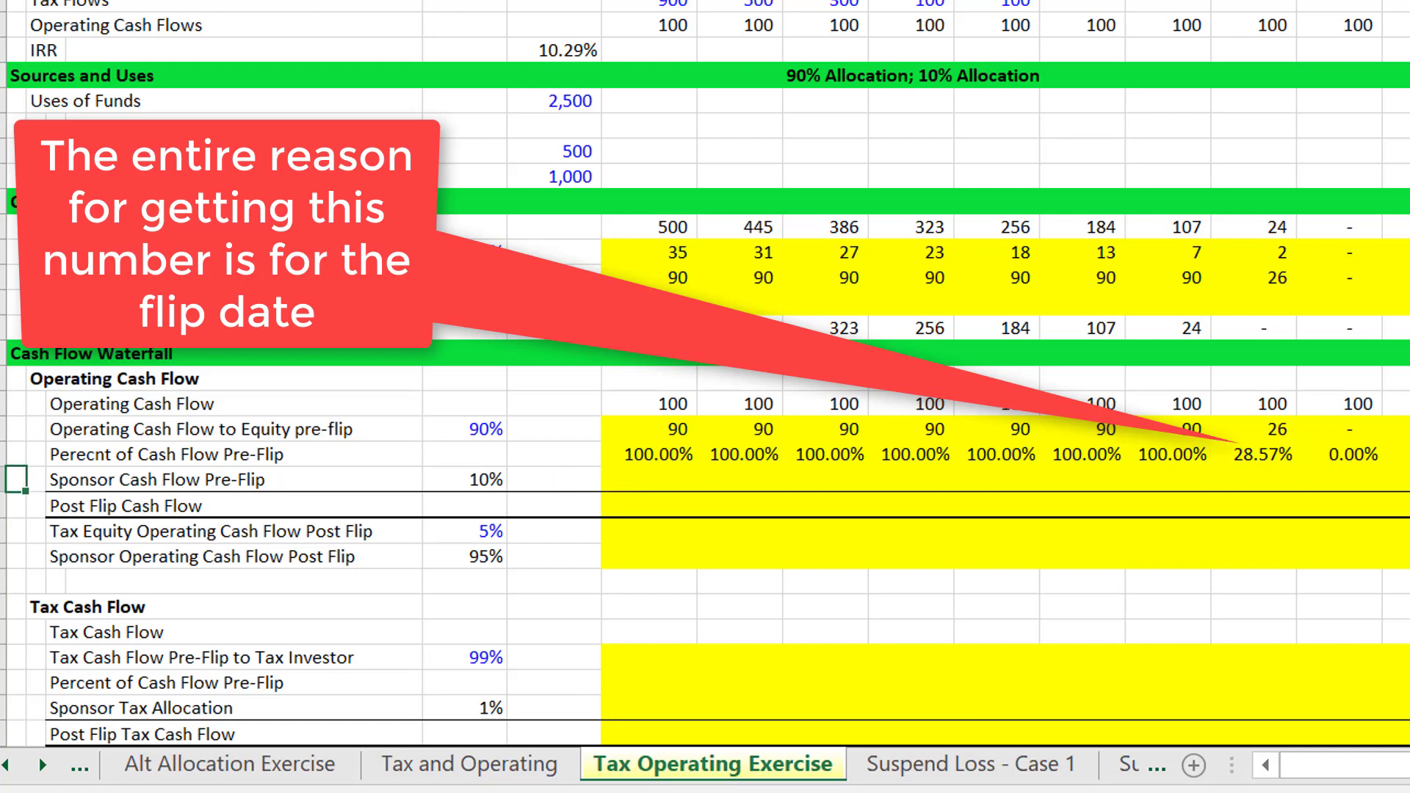
key("Right")
key("Right")
key("Right")
key("Right")
key("Right")
key("Right")
type("=")
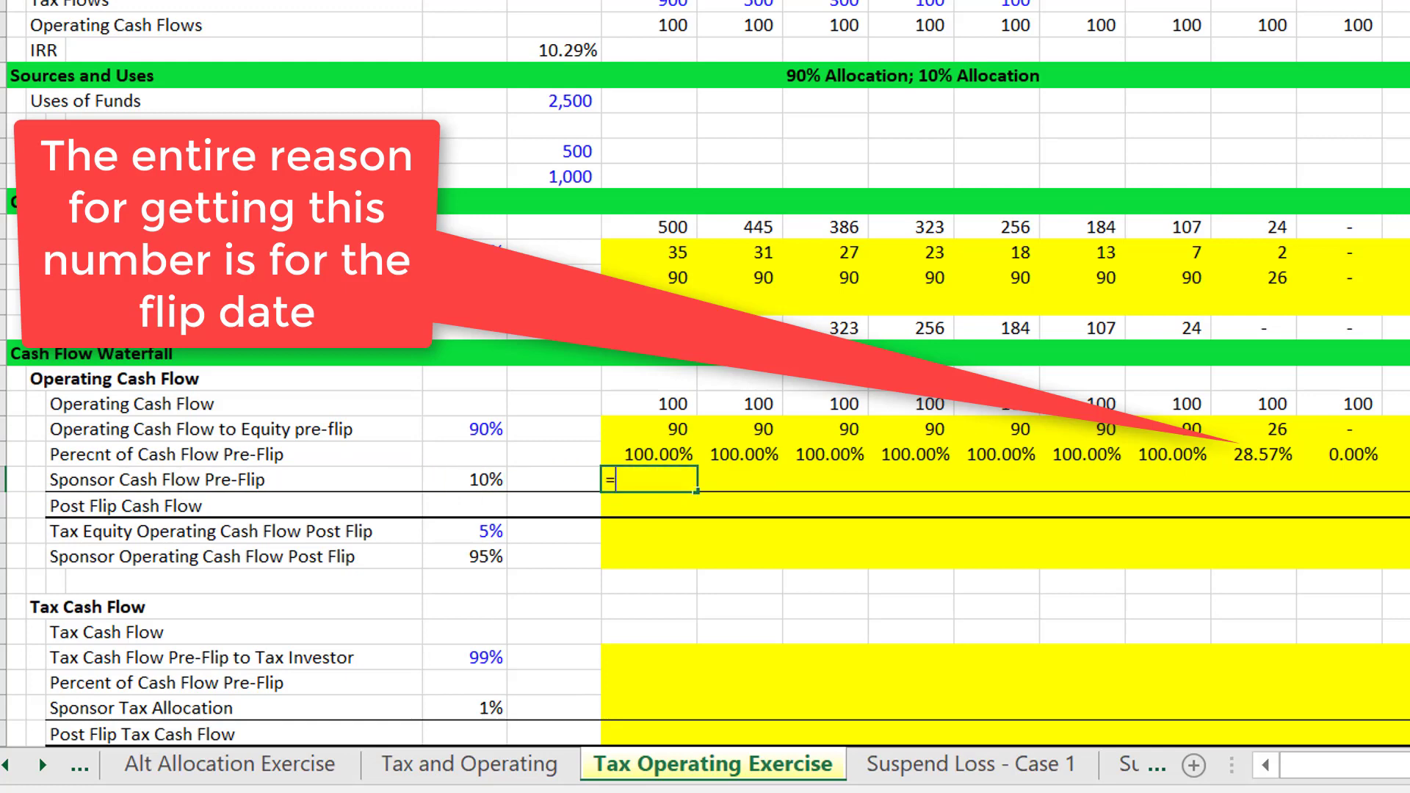
key("Up")
key("Up")
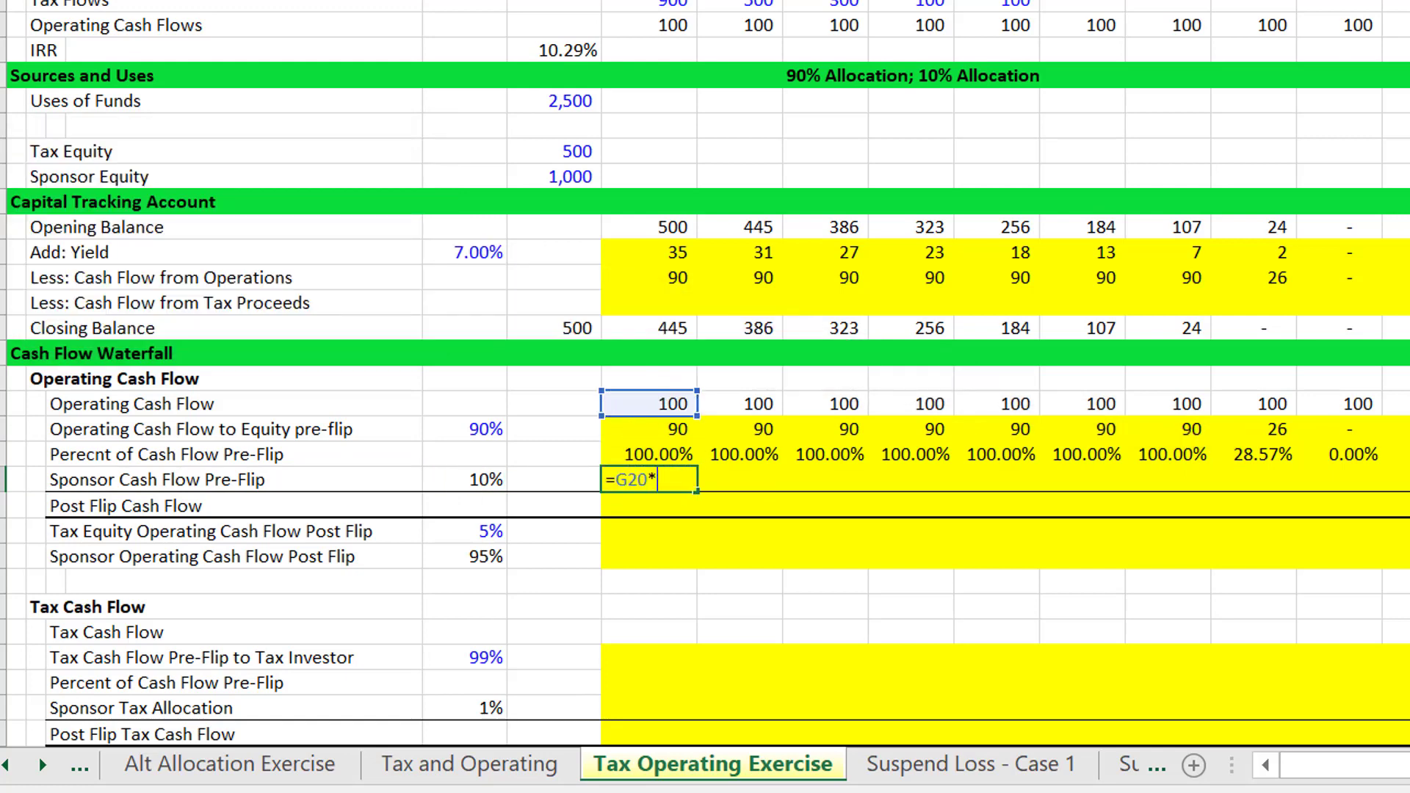
key("Left")
key("Left")
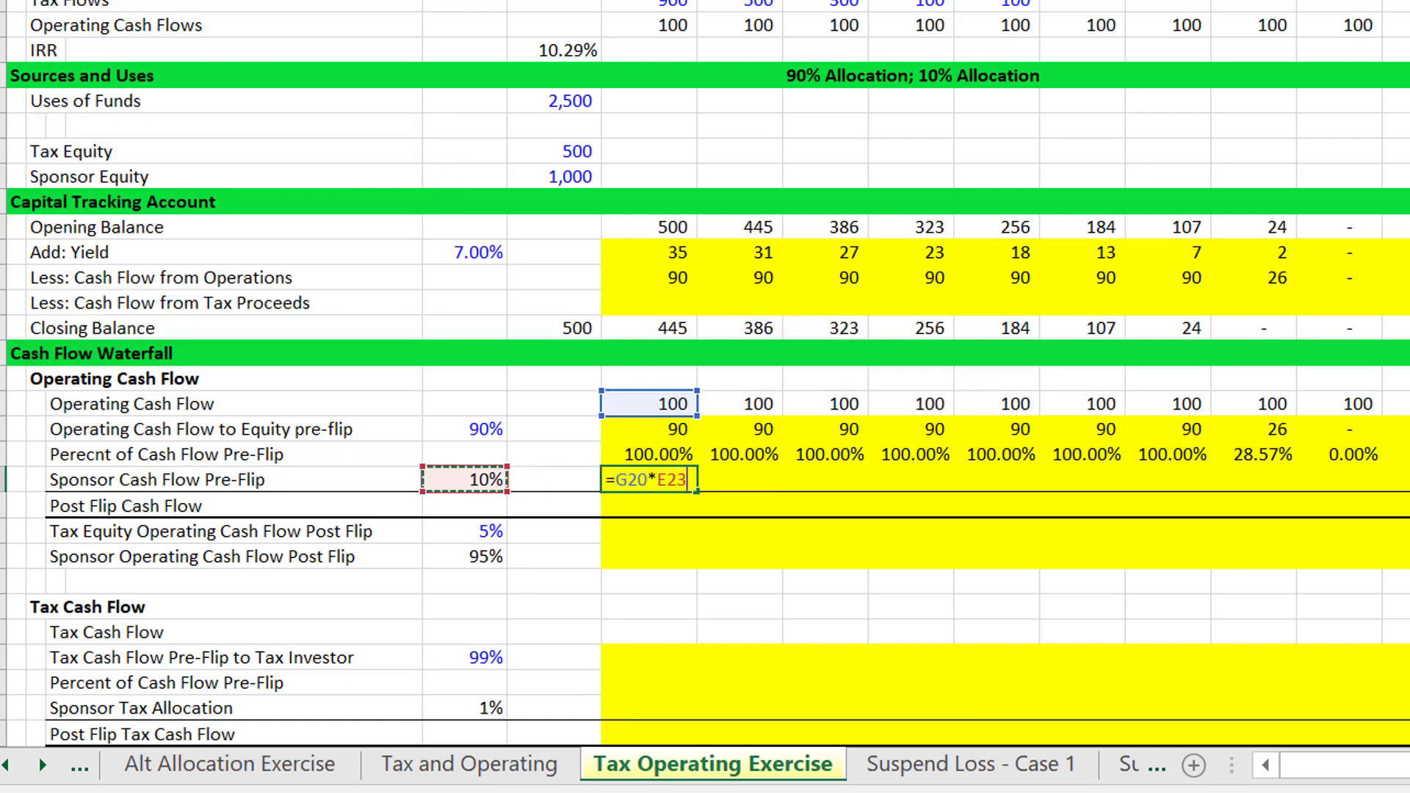
key("F4")
type("*")
key("Up")
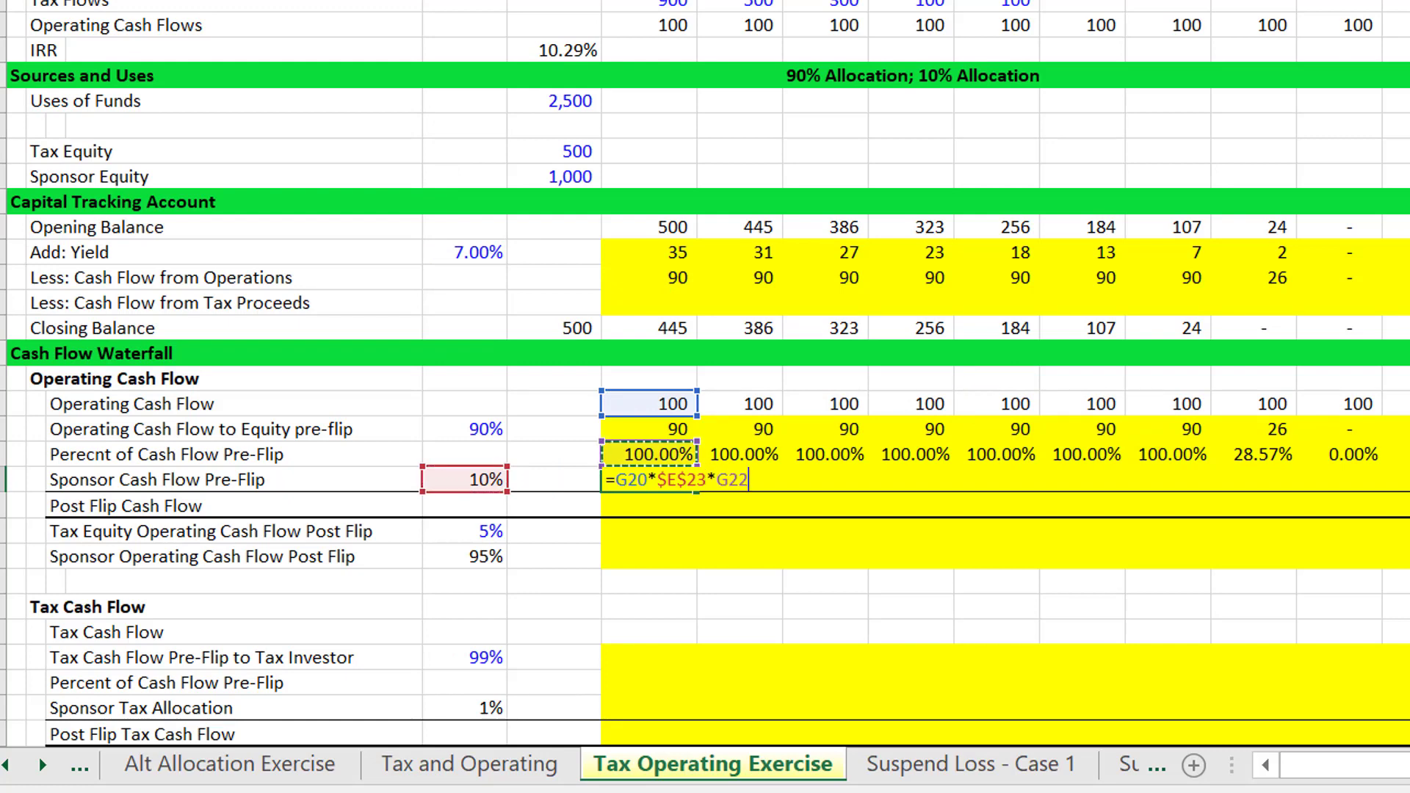
key("Return")
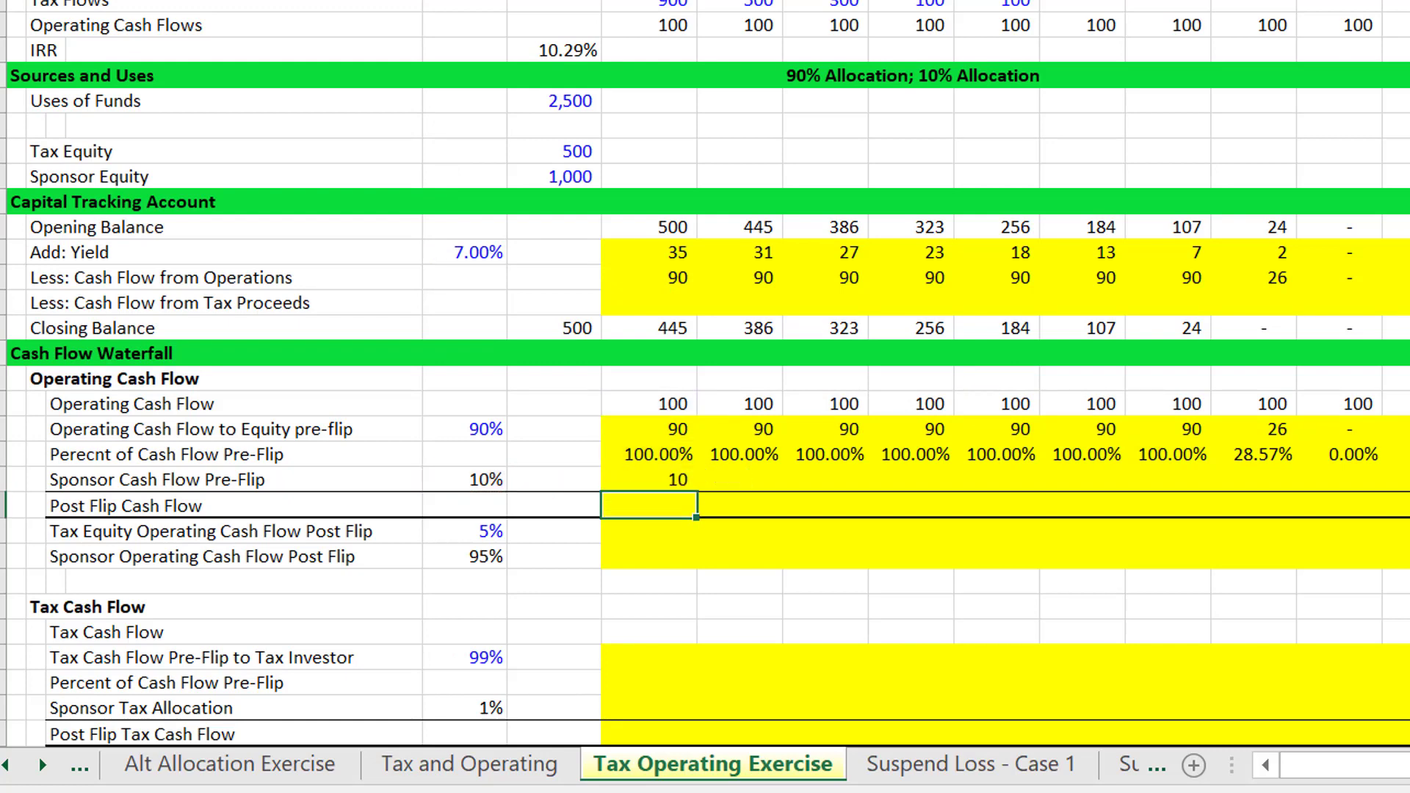
- Copy the first-period Sponsor Cash Flow Pre-Flip formula across the row's periods
key("Up")
key("ctrl+shift+Right")
key("ctrl+r")
key("ctrl+Left")
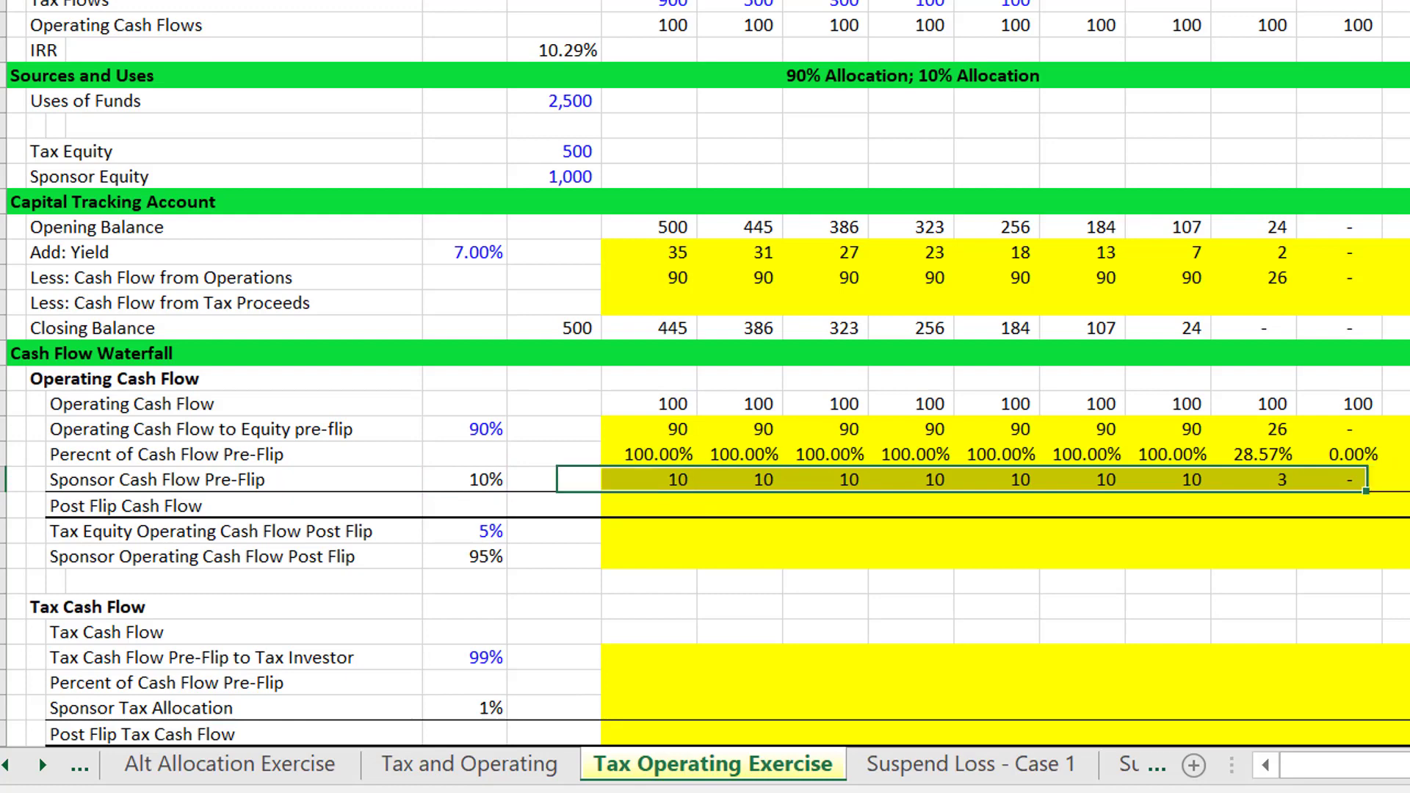
- Calculate first-period Post Flip Cash Flow as Operating Cash Flow minus the pre-flip amounts to equity (G21) and the sponsor (G23)
key("Right")
key("Down")
key("Down")
key("Left")
key("Up")
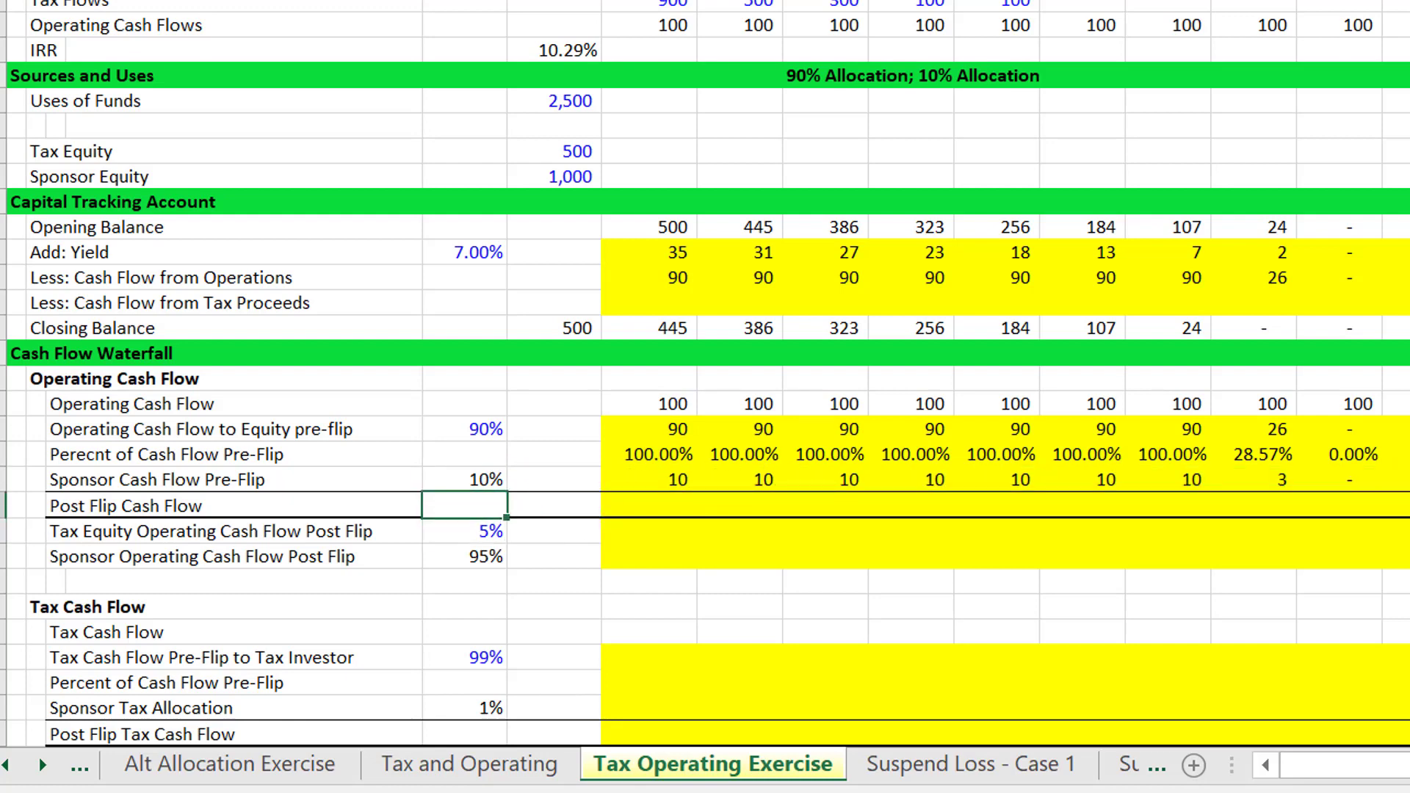
key("Right")
key("Right")
type("=")
key("Up")
key("Up")
key("Up")
key("Up")
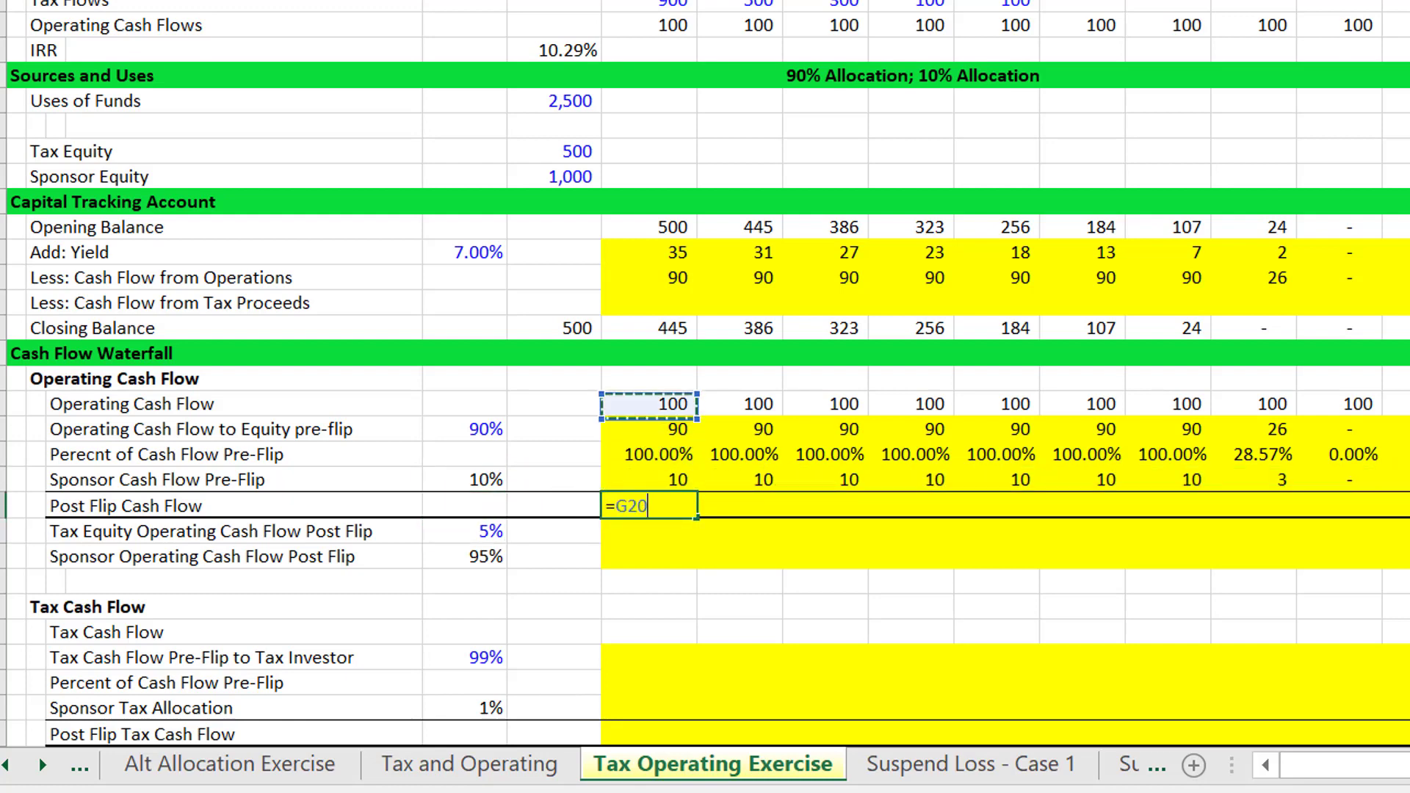
type("-")
key("Up")
key("Up")
key("Up")
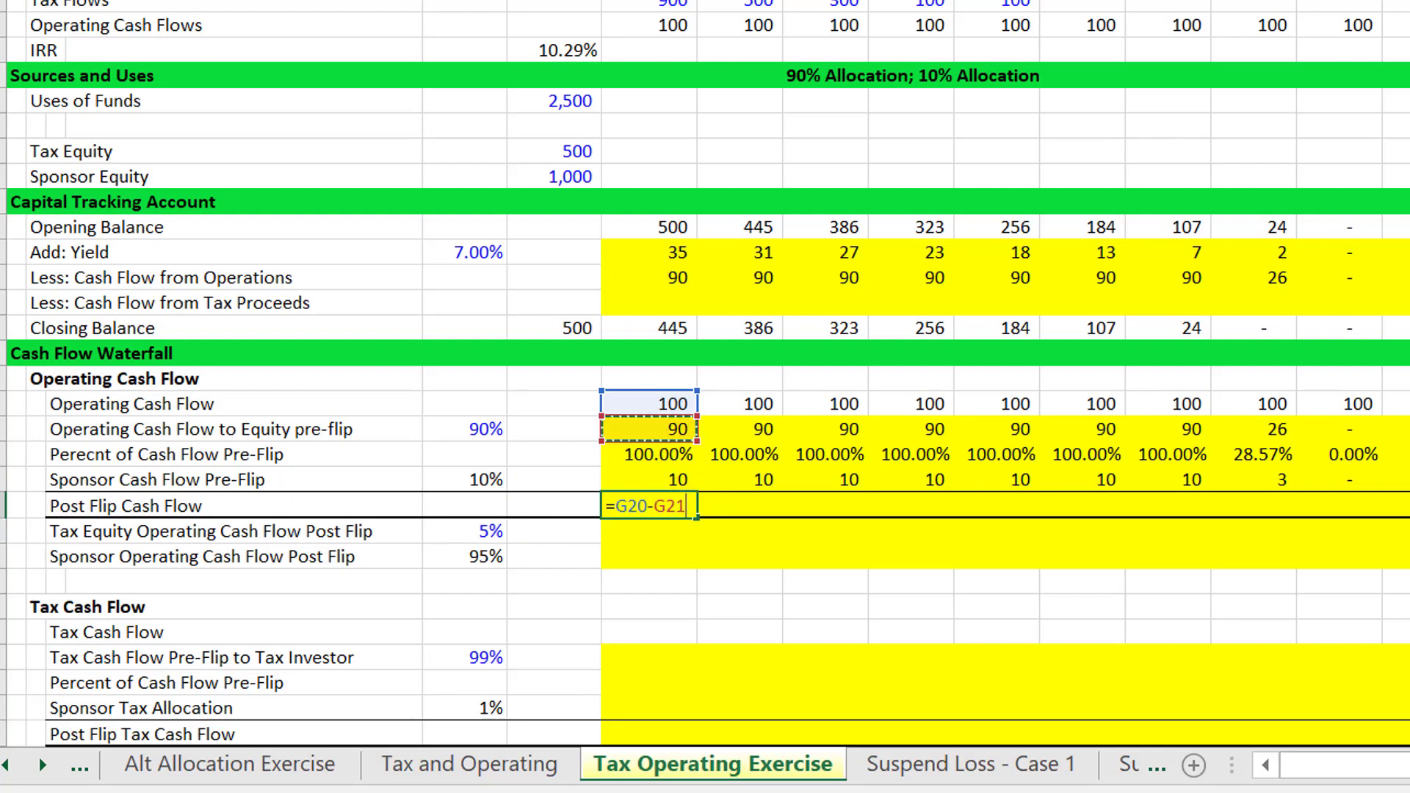
key("Return")
- Copy the Post Flip Cash Flow formula across all periods and check the amount in the flip period
key("Up")
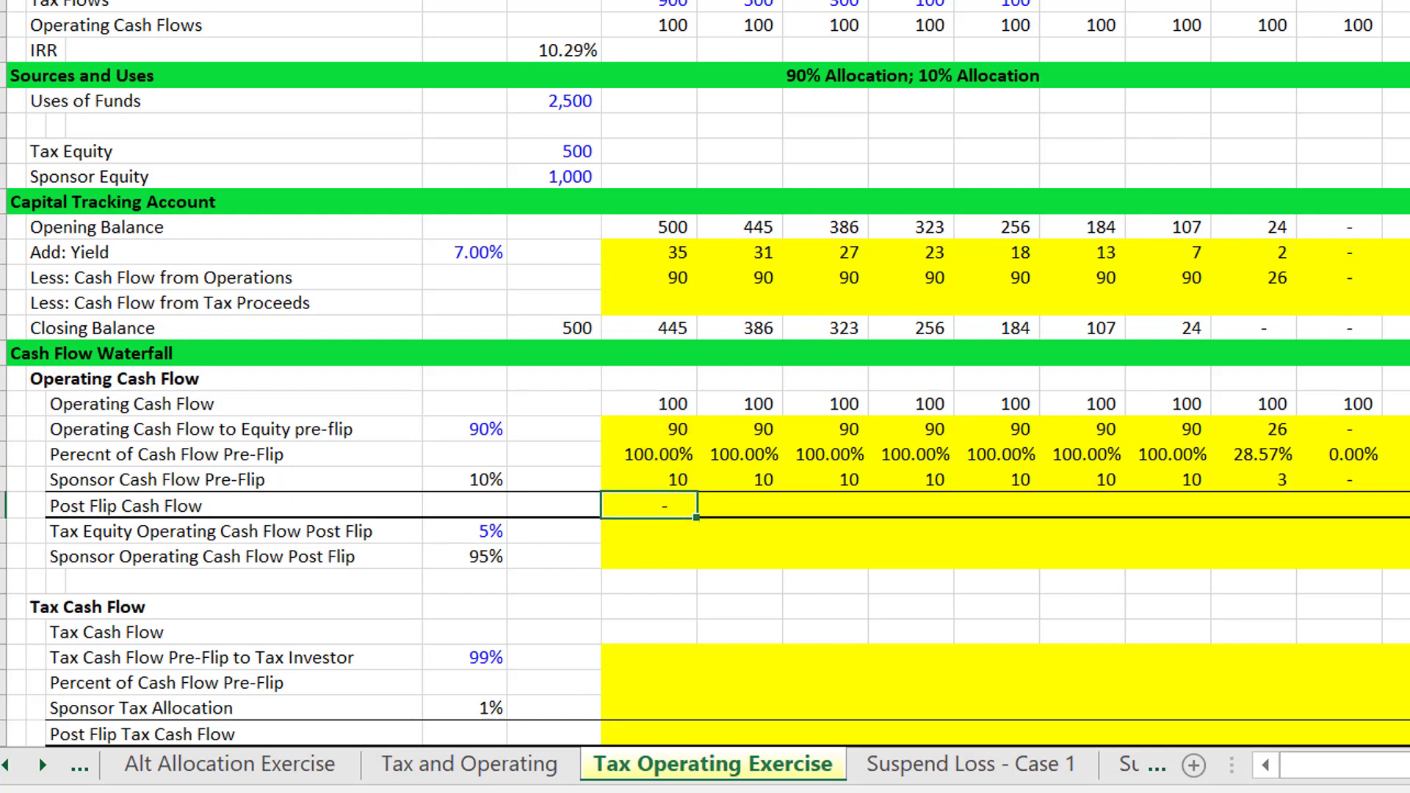
key("ctrl+shift+Right")
key("ctrl+r")
key("Right")
key("Right")
key("Right")
key("Right")
key("Right")
key("Right")
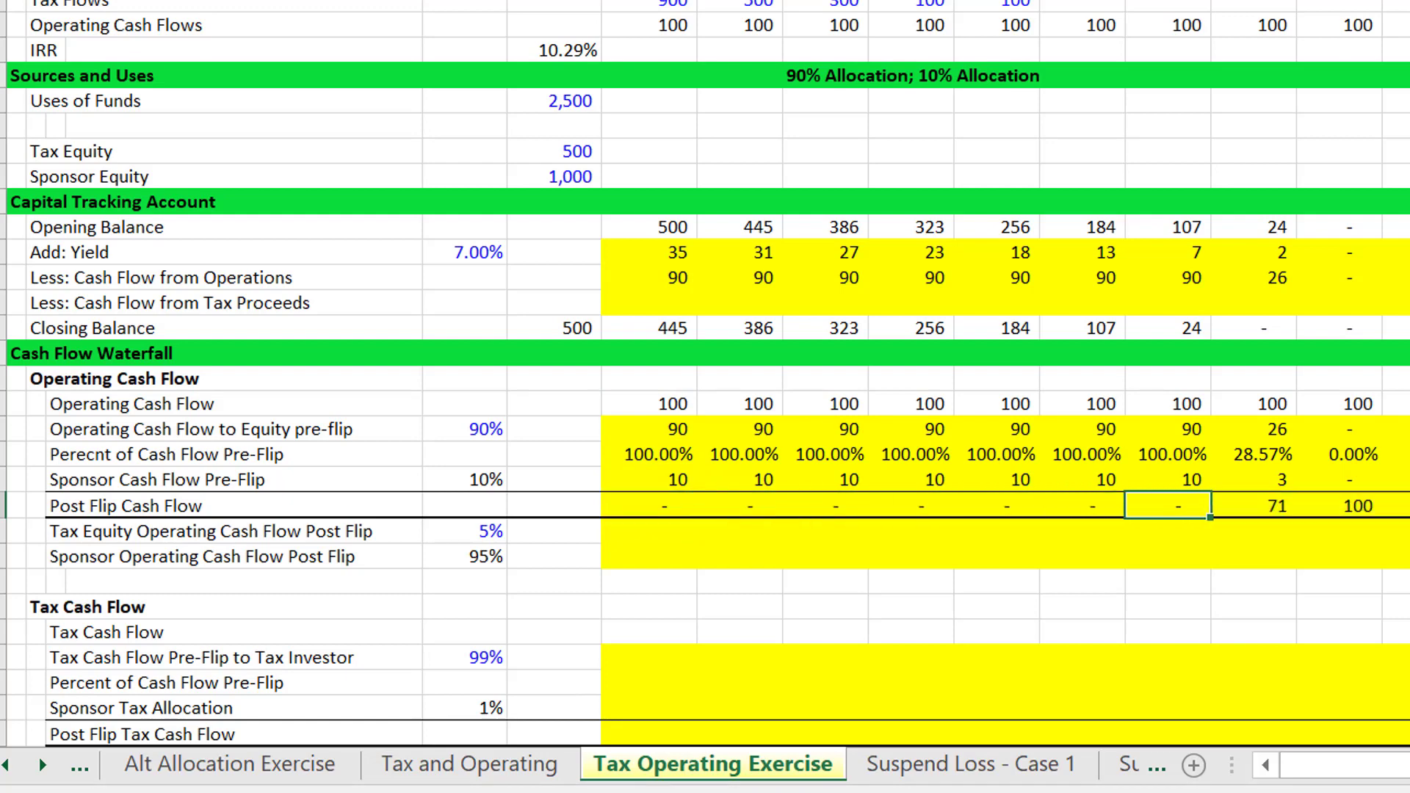
key("Right")
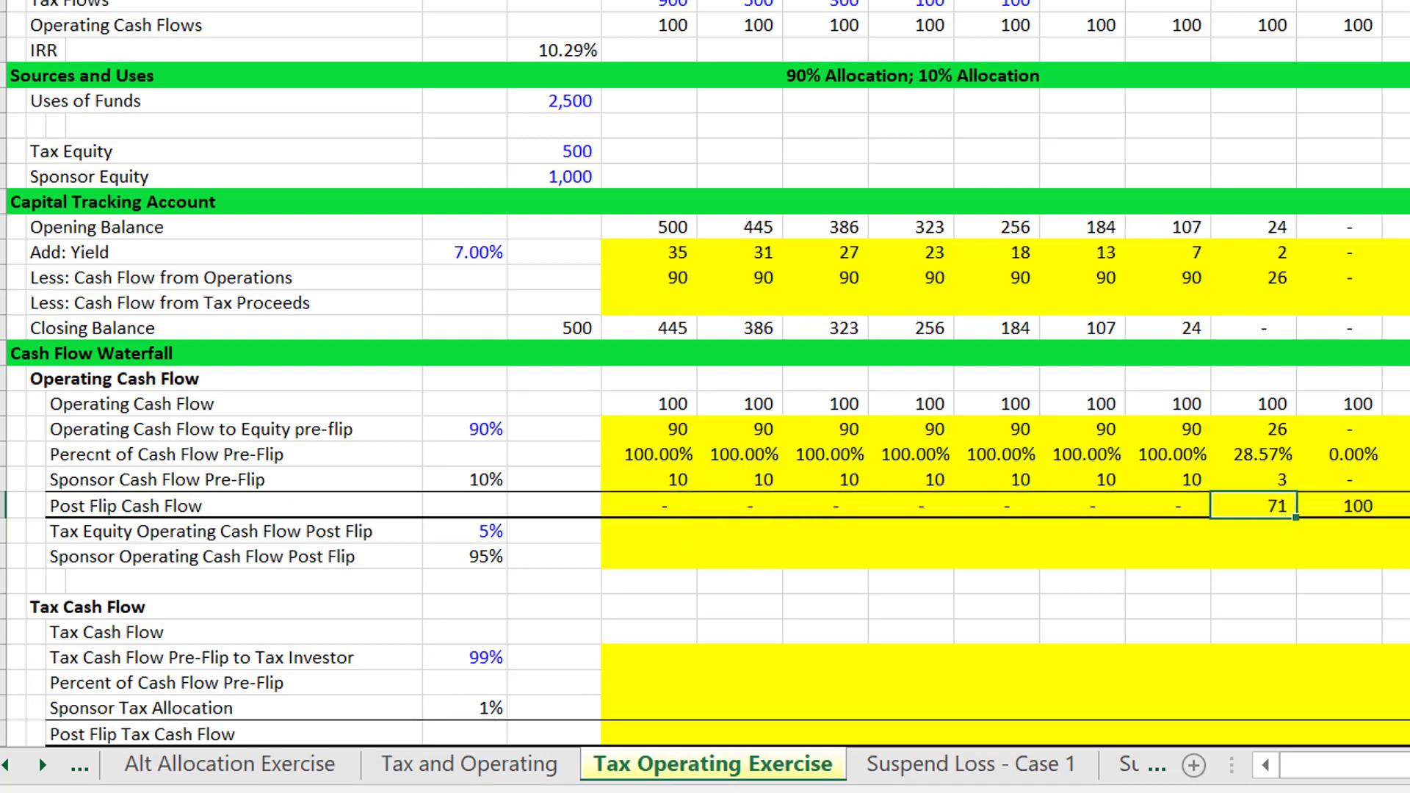
- Calculate Tax Equity Operating Cash Flow Post Flip for the first period as =G24*$E$25
key("Down")
key("Left")
key("Left")
key("Left")
key("Left")
key("Left")
key("Left")
key("Left")
key("Left")
key("Left")
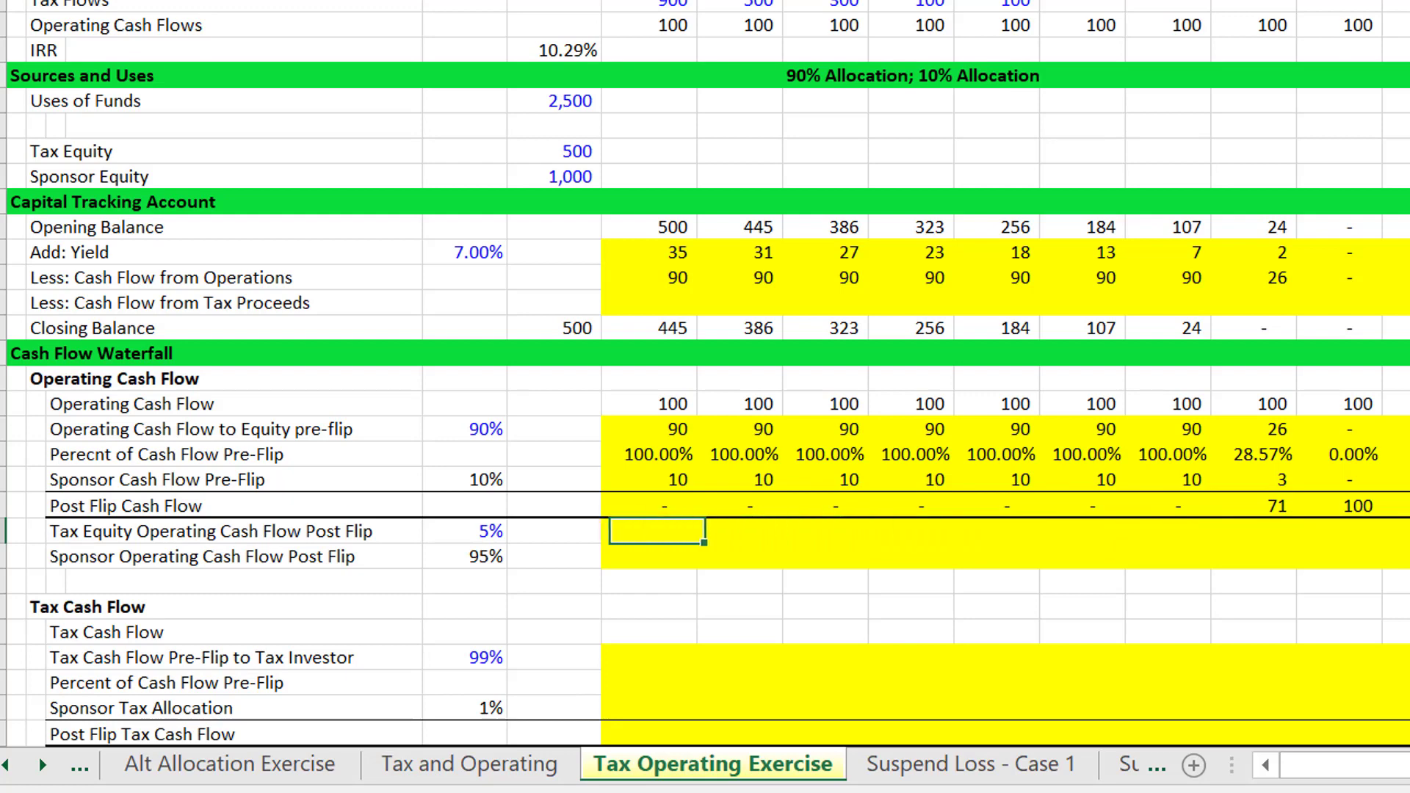
key("Right")
key("Right")
type("=")
key("Up")
type("*")
key("Left")
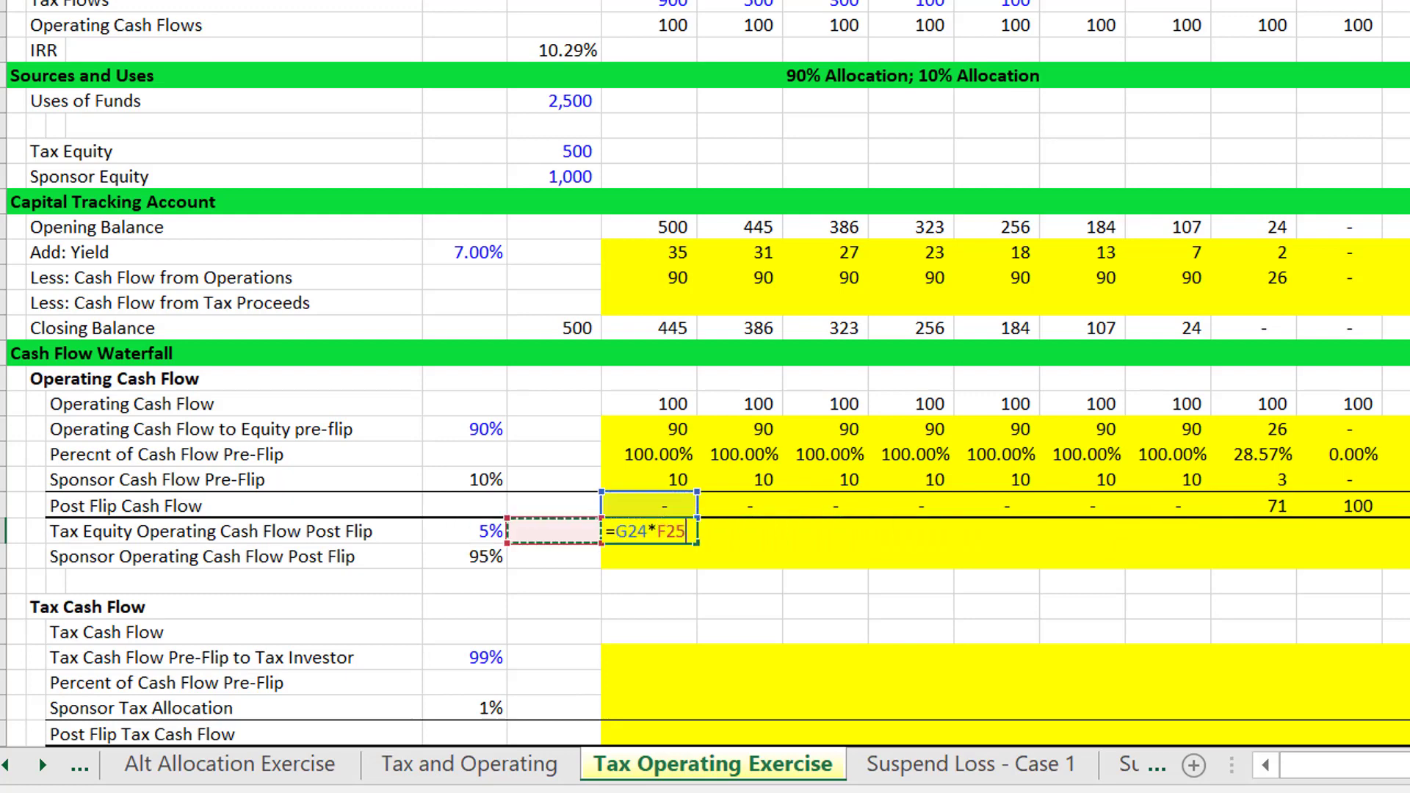
key("Left")
key("F4")
key("Return")
- Copy the first-period Tax Equity Operating Cash Flow Post Flip formula across all periods
key("Up")
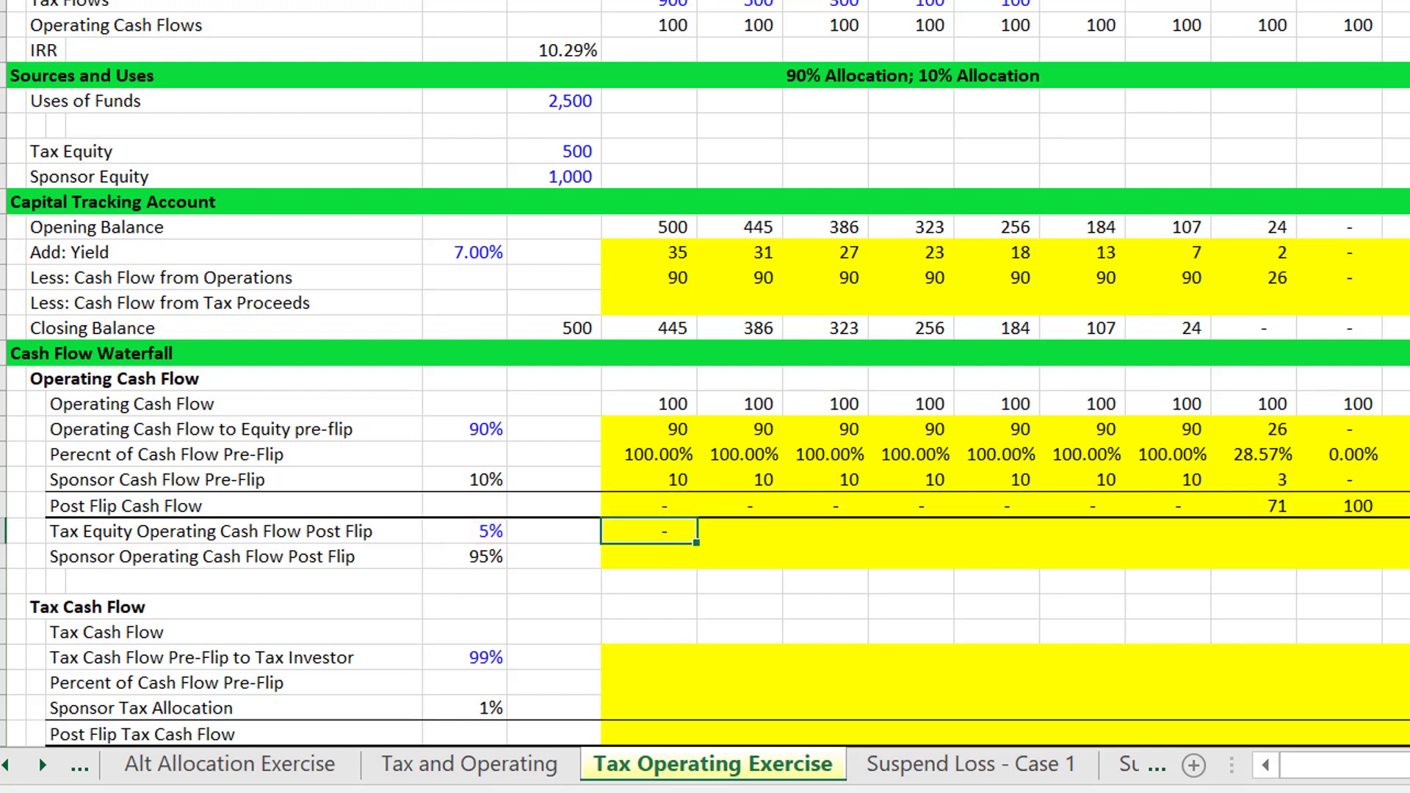
key("ctrl+shift+Right")
key("ctrl+r")
- Calculate Sponsor Operating Cash Flow Post Flip for the first period as =G24*$E$26
key("Down")
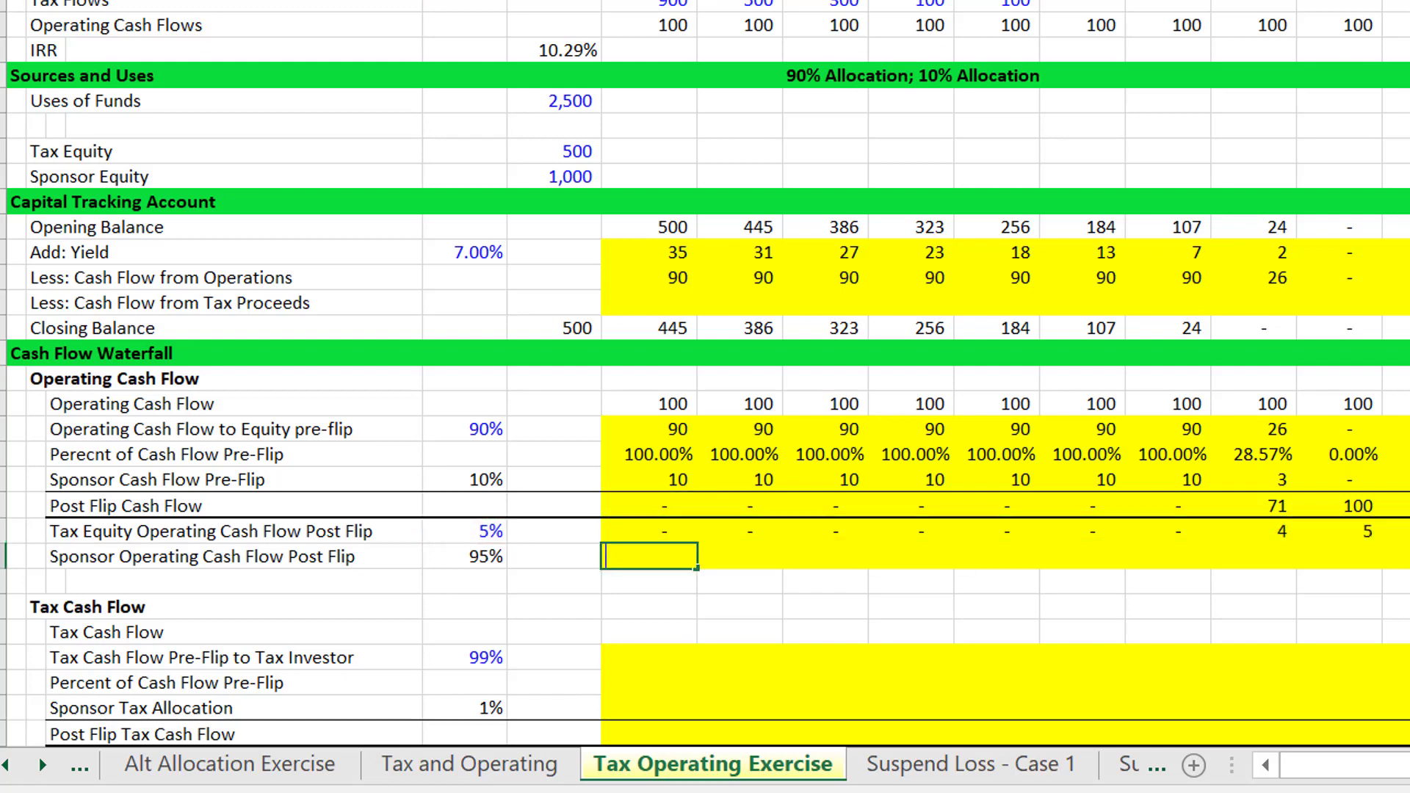
type("=")
key("Up")
key("Up")
type("*")
key("Left")
key("Left")
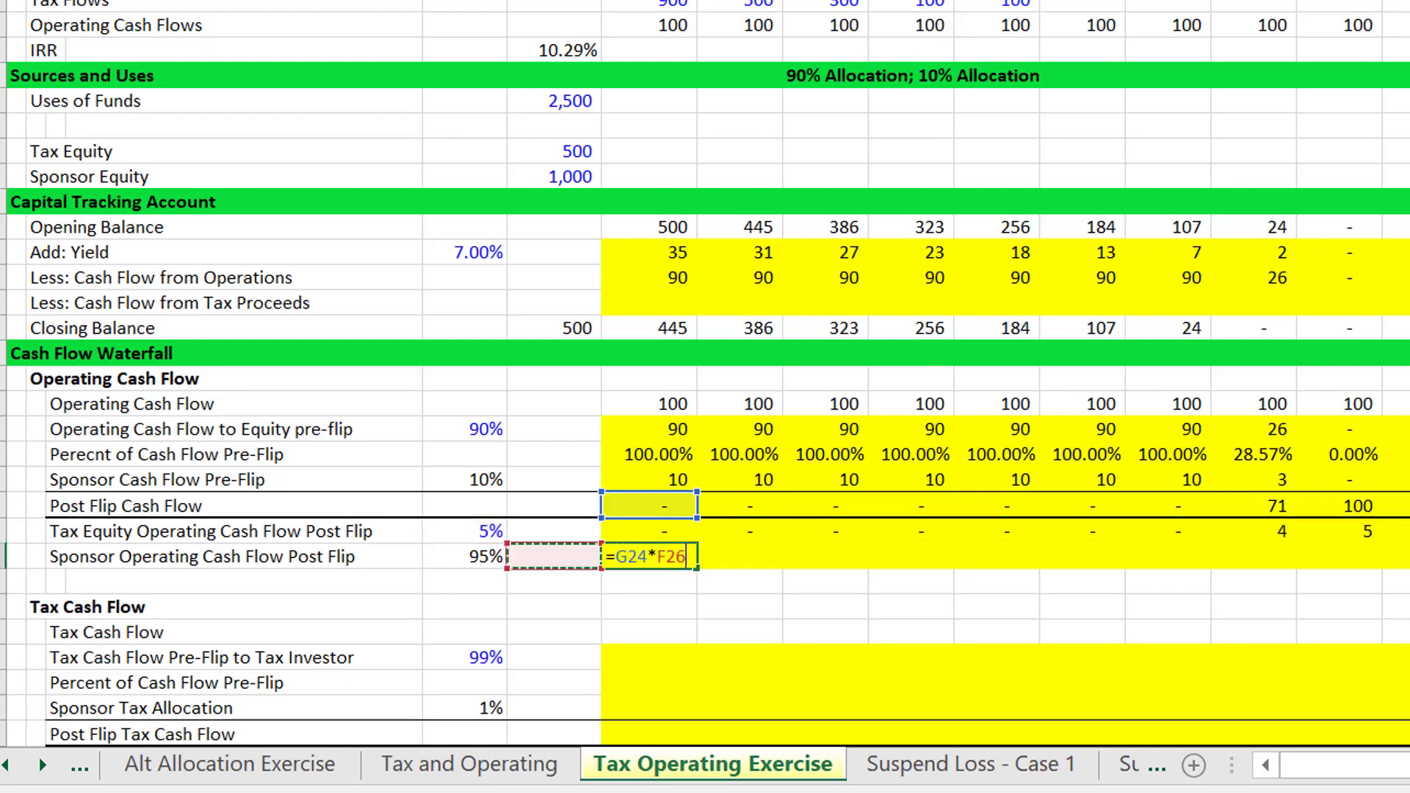
key("F4")
key("Return")
- Copy the first-period Sponsor Operating Cash Flow Post Flip formula across all periods
key("Up")
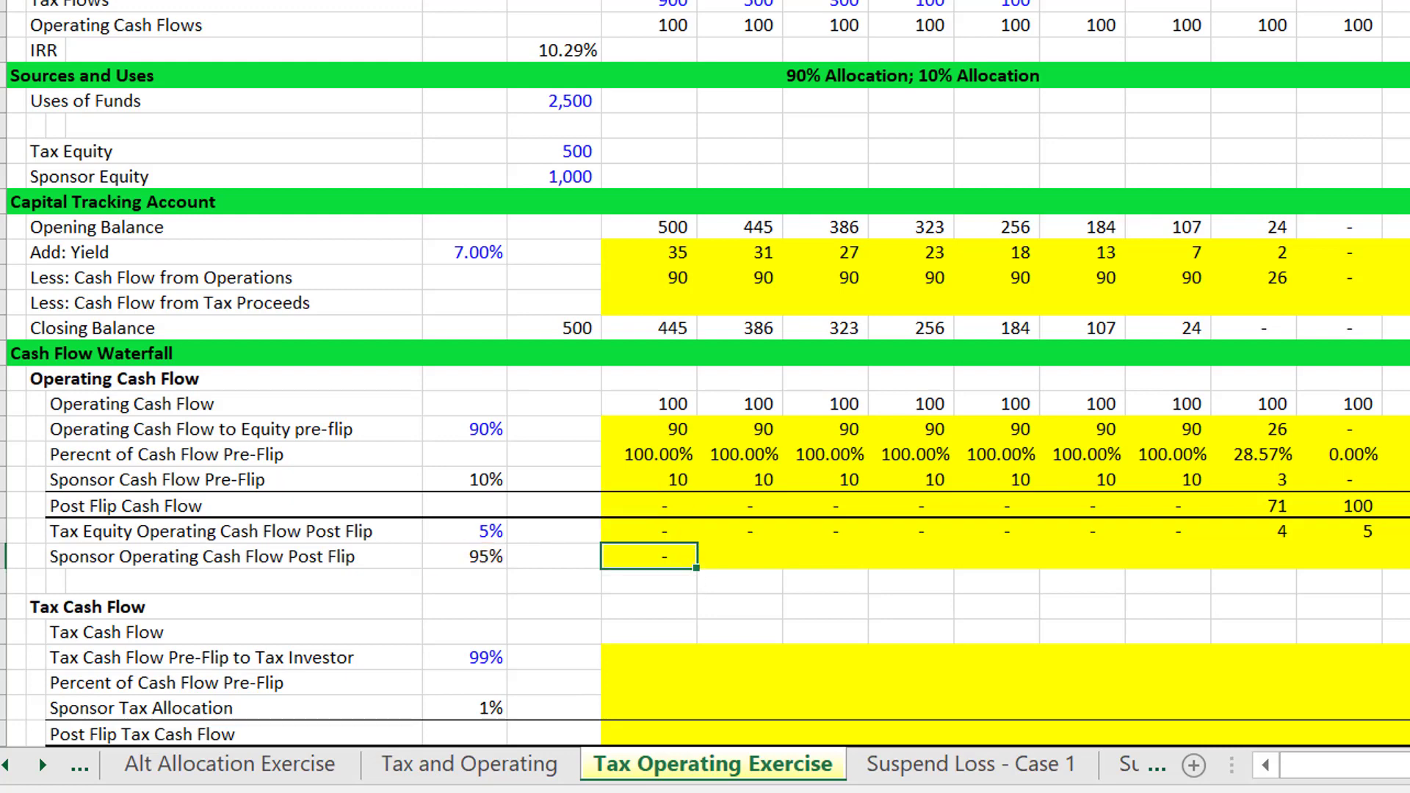
key("ctrl+shift+Right")
key("ctrl+r")
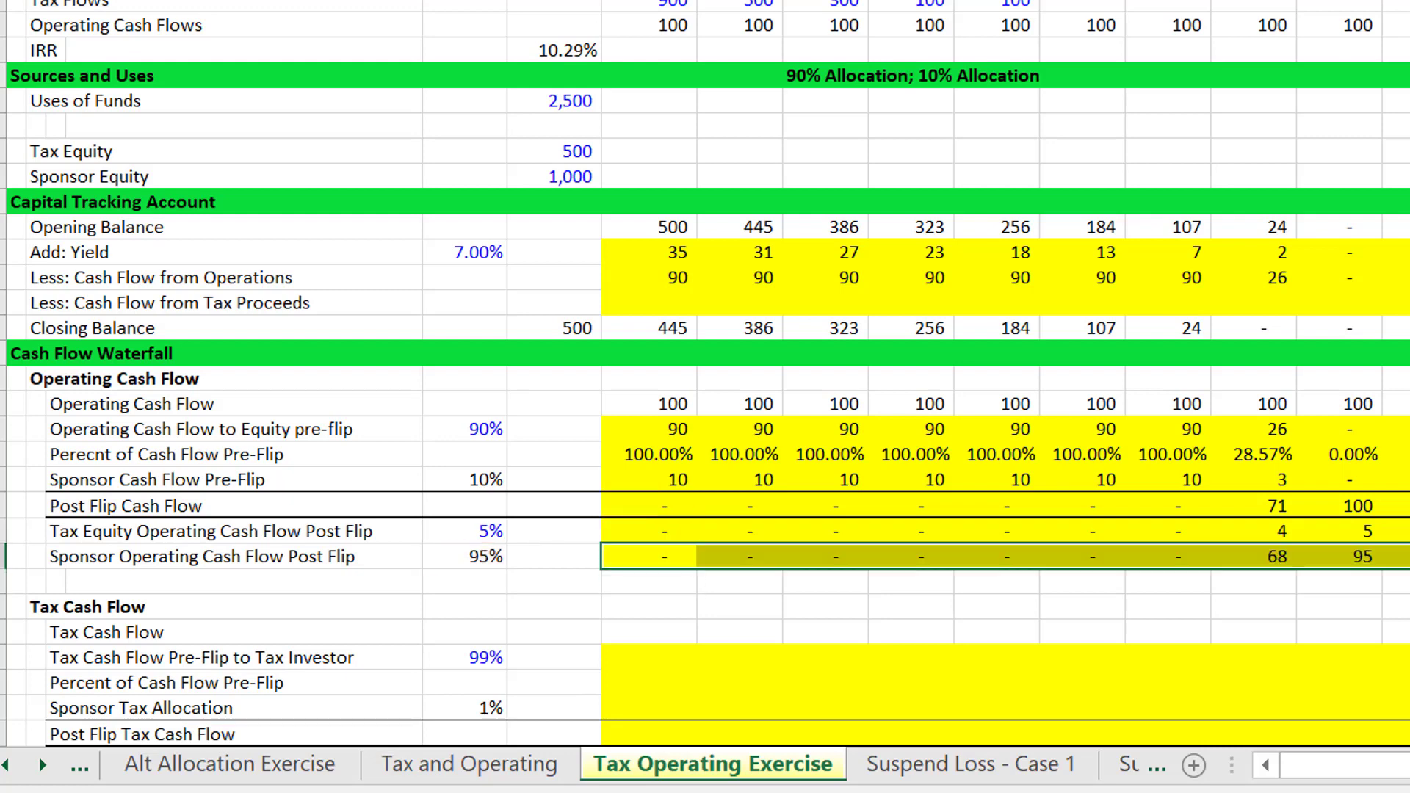
key("Down")
key("Down")
key("Down")
key("Down")
key("Down")
key("Down")
key("Down")
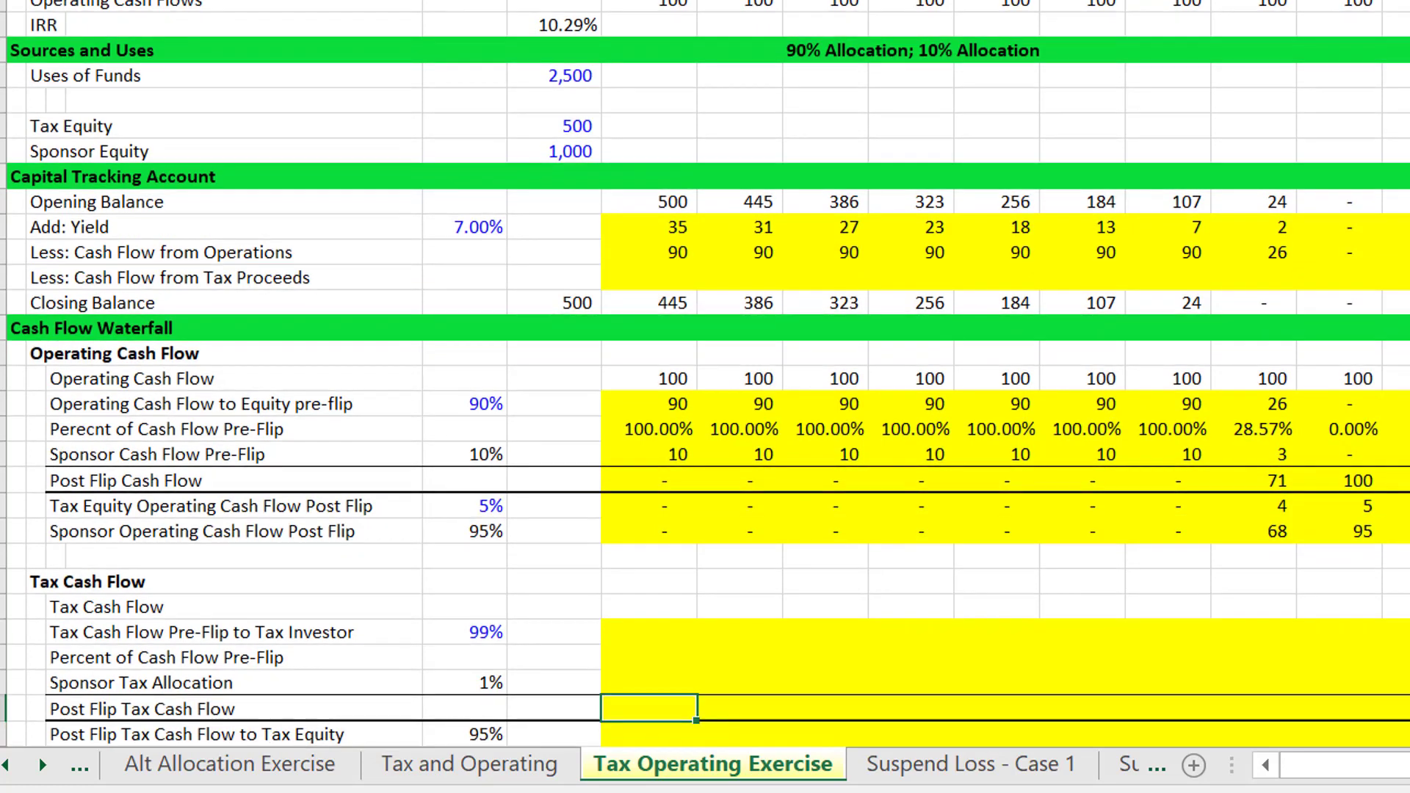
- Set the Tax Equity amount in Sources and Uses to 1,100
key("Up")
key("Up")
key("Up")
key("Up")
key("Up")
key("Up")
key("Up")
key("Up")
key("Up")
key("Up")
key("Up")
key("Up")
key("Up")
key("Up")
key("Up")
key("Up")
key("Up")
key("Up")
key("Up")
key("Up")
key("Left")
key("Up")
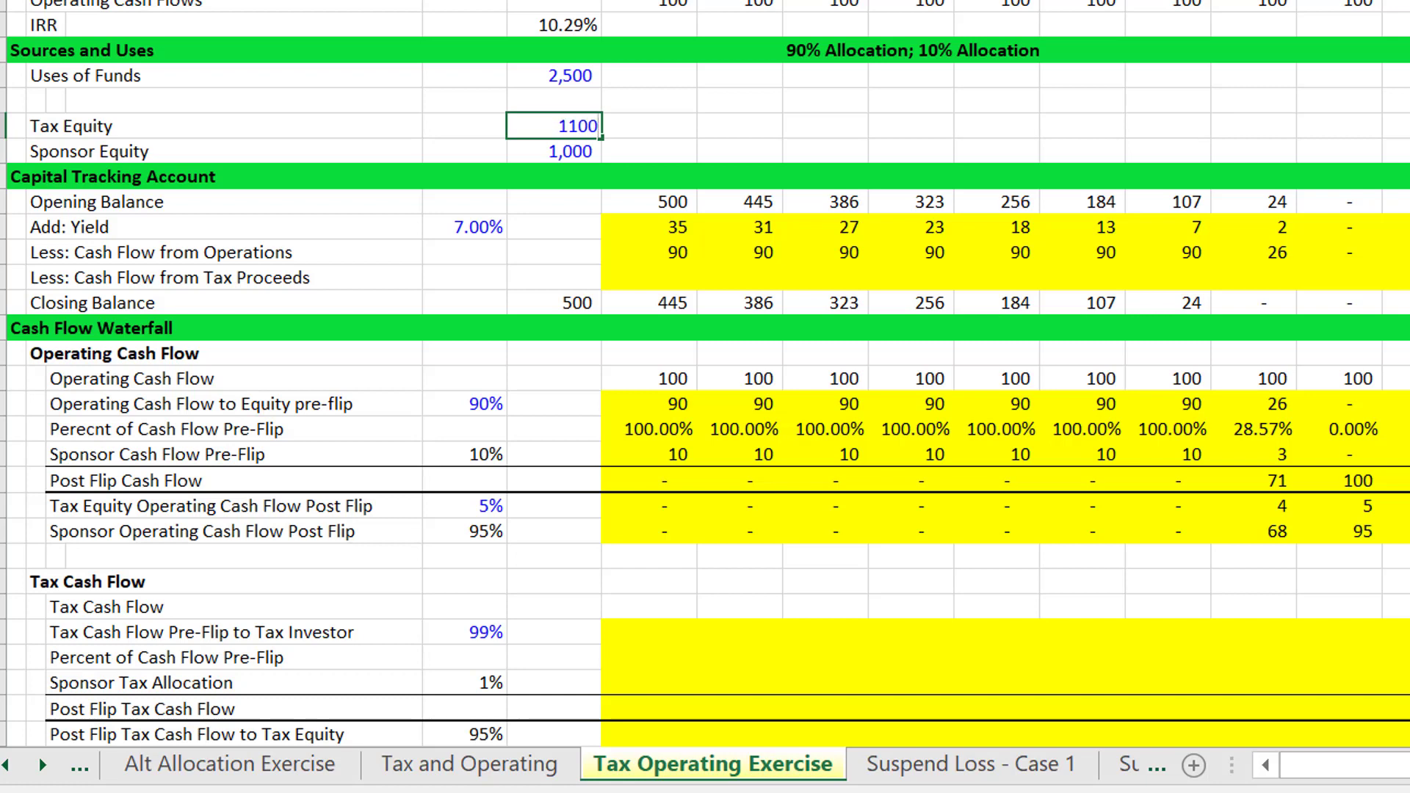
key("Return")
- Set the Operating Cash Flow to Equity pre-flip percentage to 10%
key("Down")
key("Down")
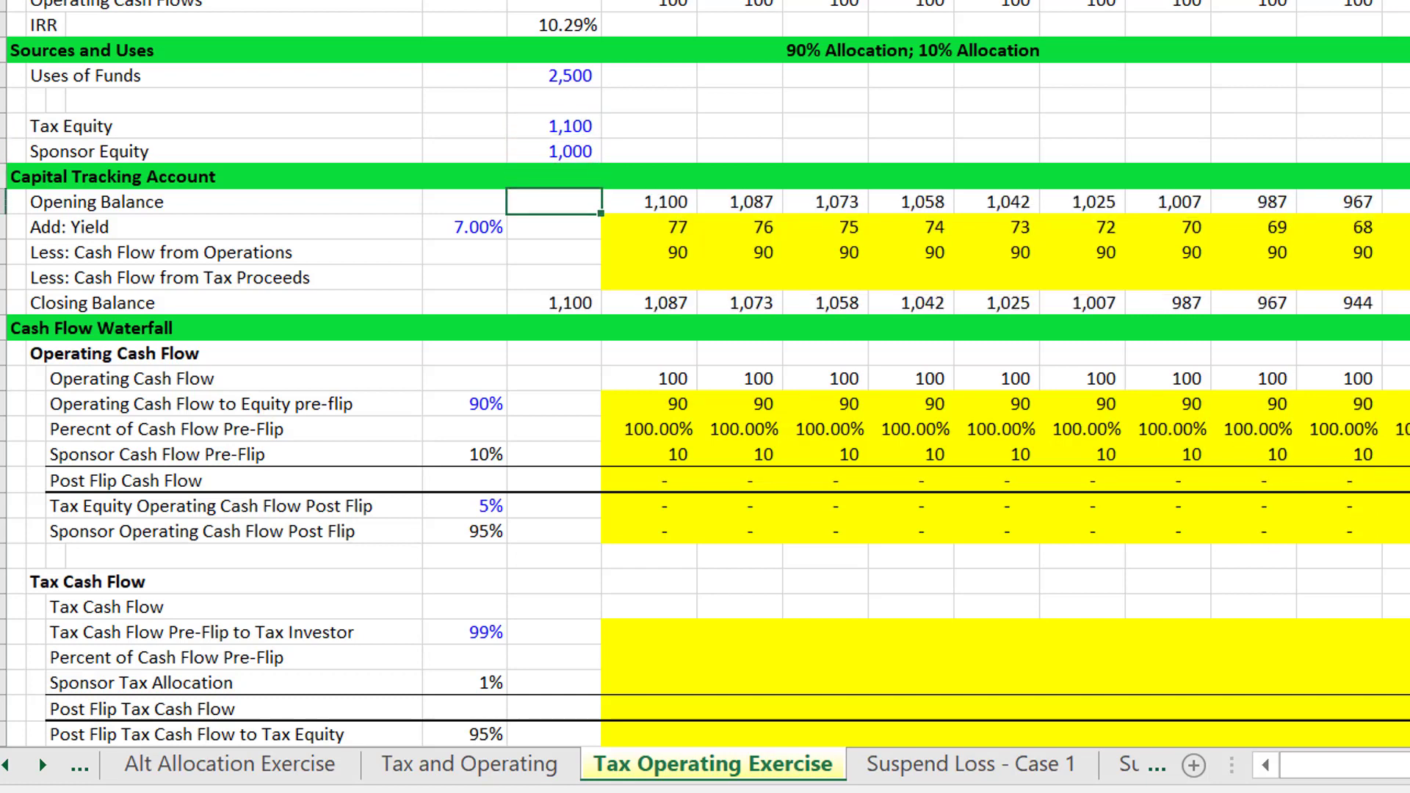
key("Right")
key("Right")
key("ctrl+Right")
key("ctrl+Left")
key("Down")
key("Down")
key("Down")
key("Down")
key("Down")
key("Down")
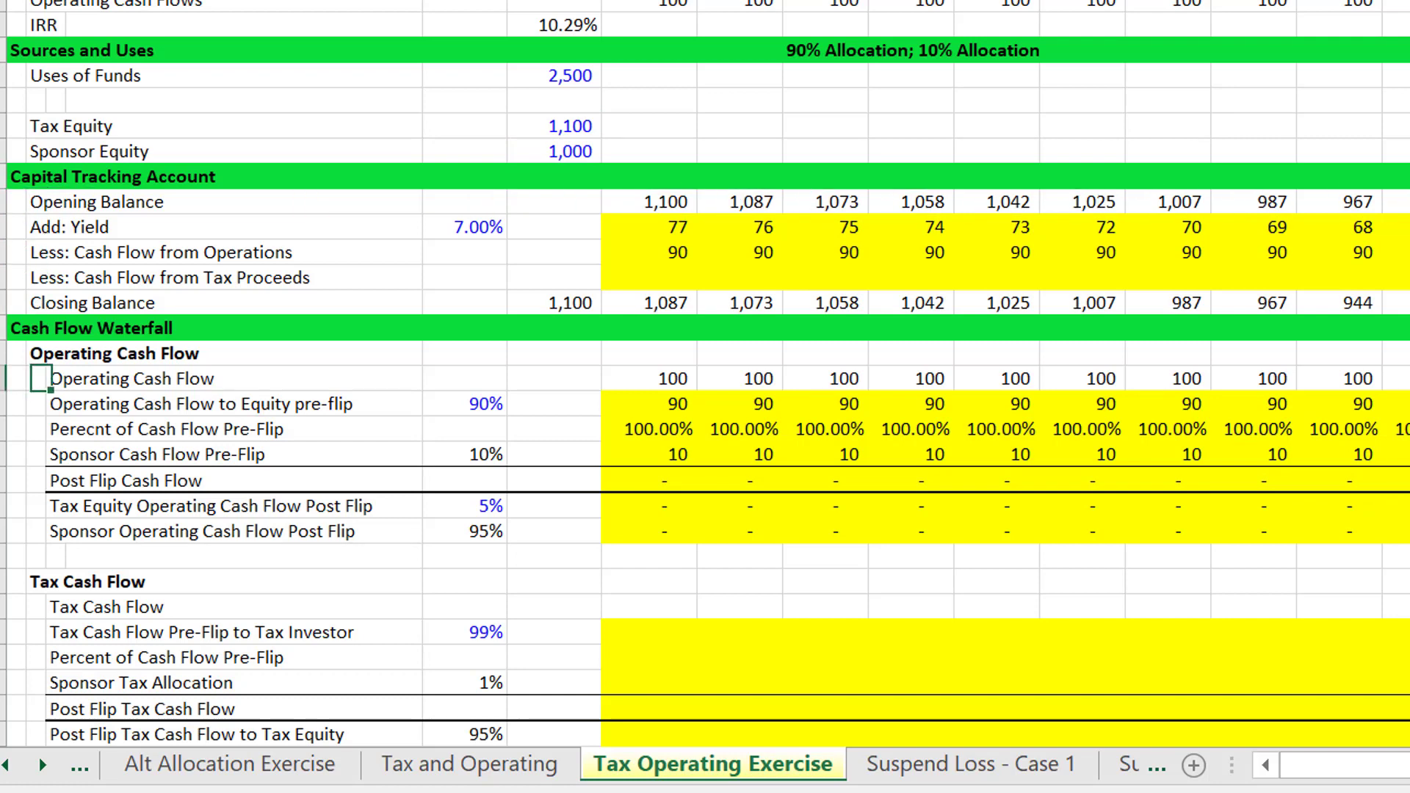
key("Down")
key("Right")
key("Right")
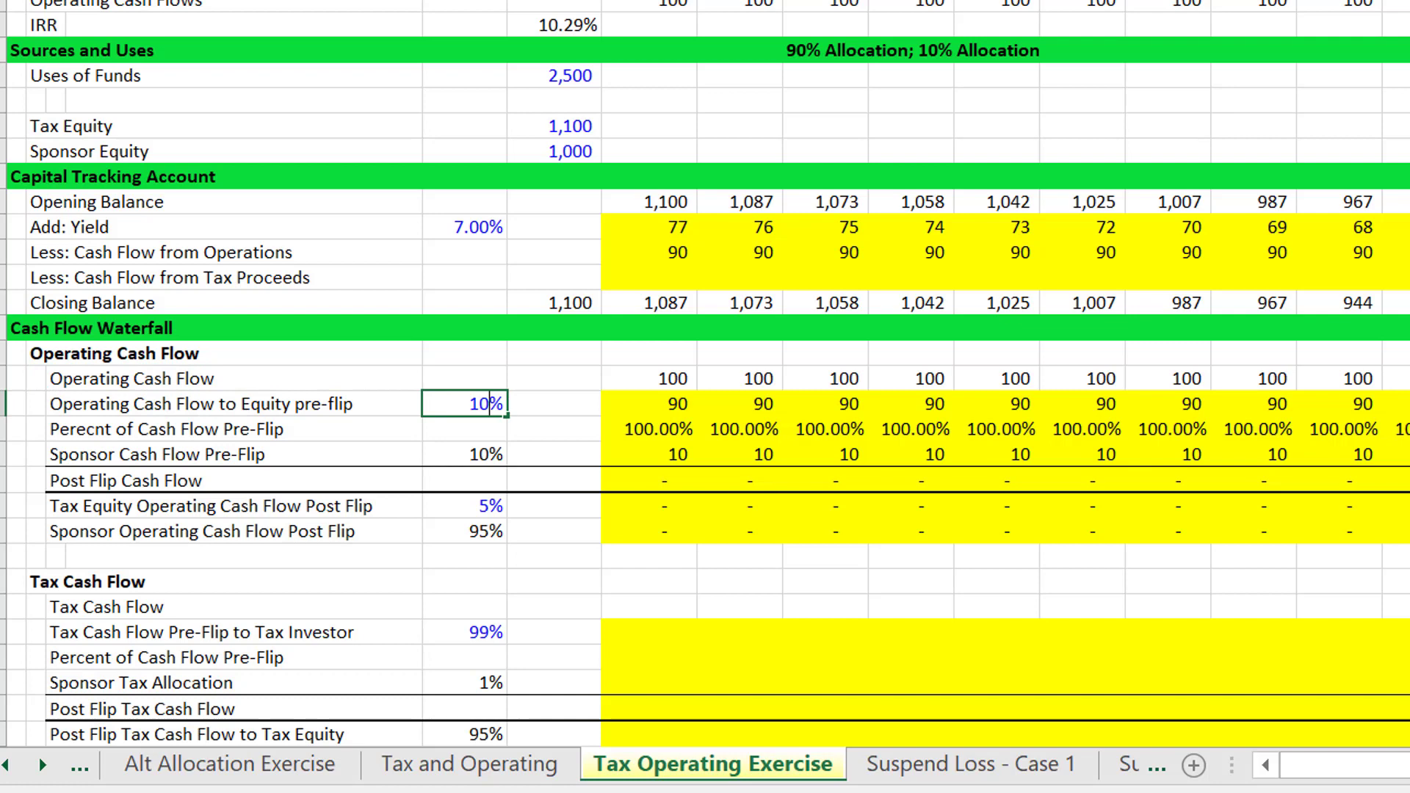
type("10%")
key("Return")
- Link the first-period Tax Cash Flow in the waterfall to the Tax Flows input with =G4
key("Down")
key("Down")
key("Down")
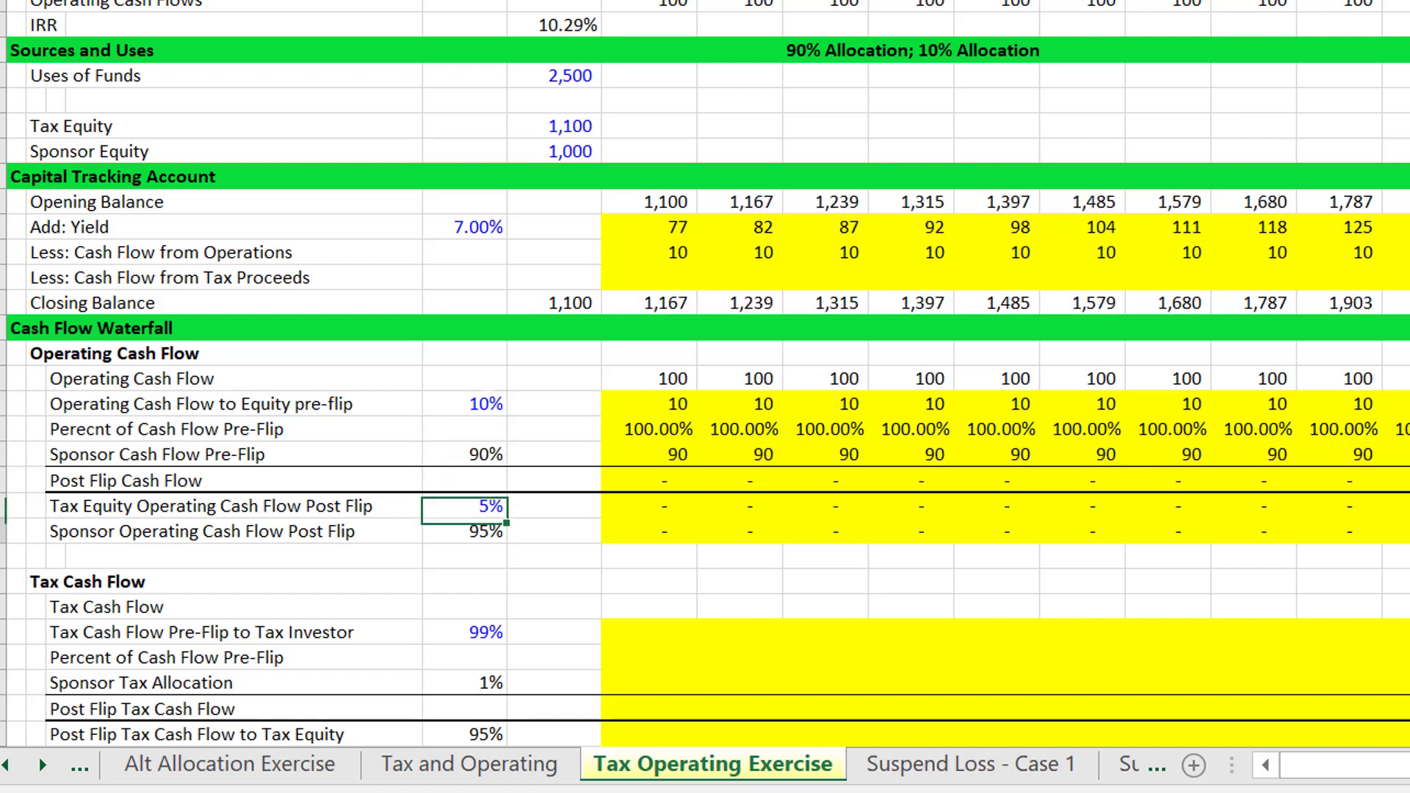
key("Down")
key("Down")
key("Down")
key("Down")
key("Down")
key("Up")
key("Right")
key("Right")
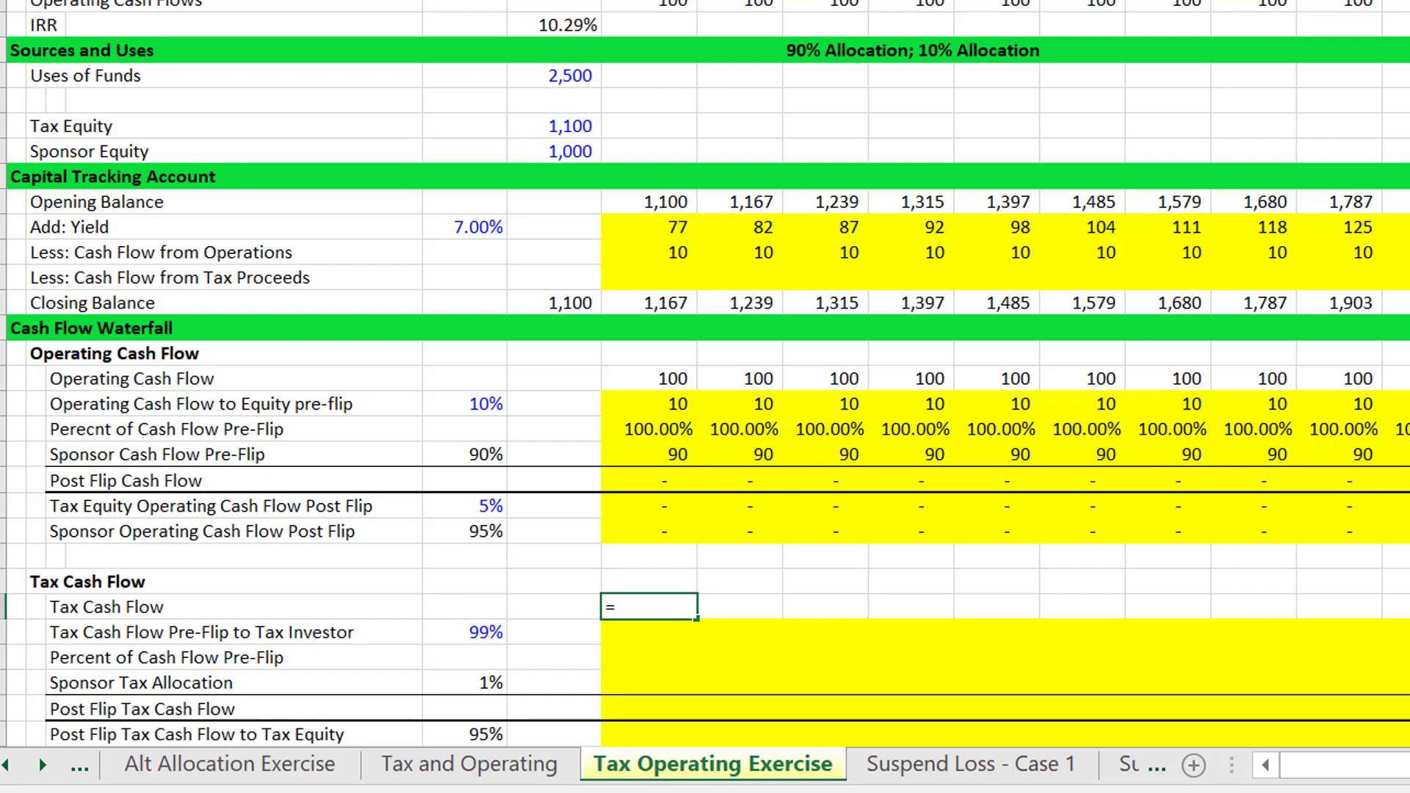
type("=")
key("Up")
key("Up")
key("Up")
key("Up")
key("Up")
key("Up")
key("Up")
key("Up")
key("Up")
key("Up")
key("Up")
key("Up")
key("Up")
key("Up")
key("Up")
key("Up")
key("Up")
key("Up")
key("Up")
key("Up")
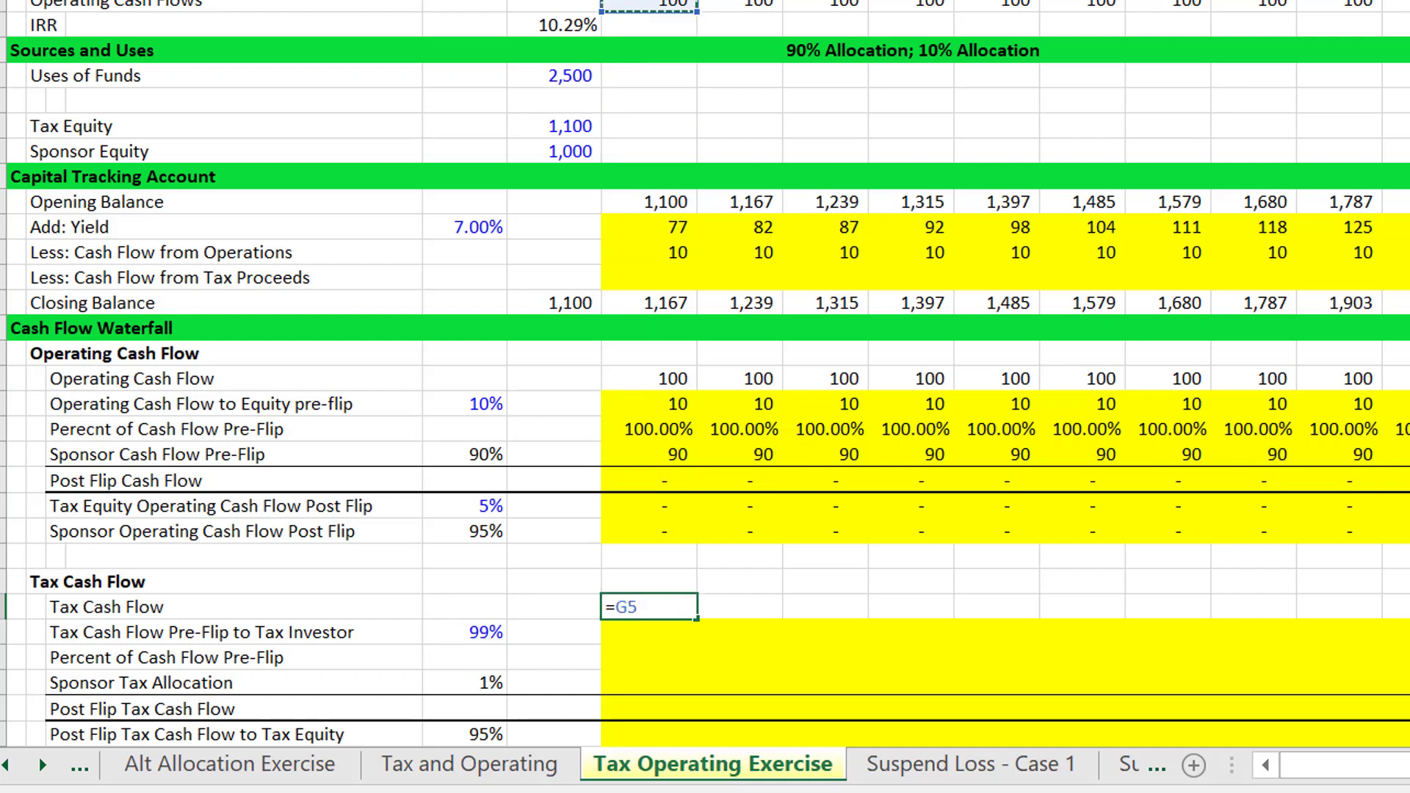
key("Up")
key("Return")
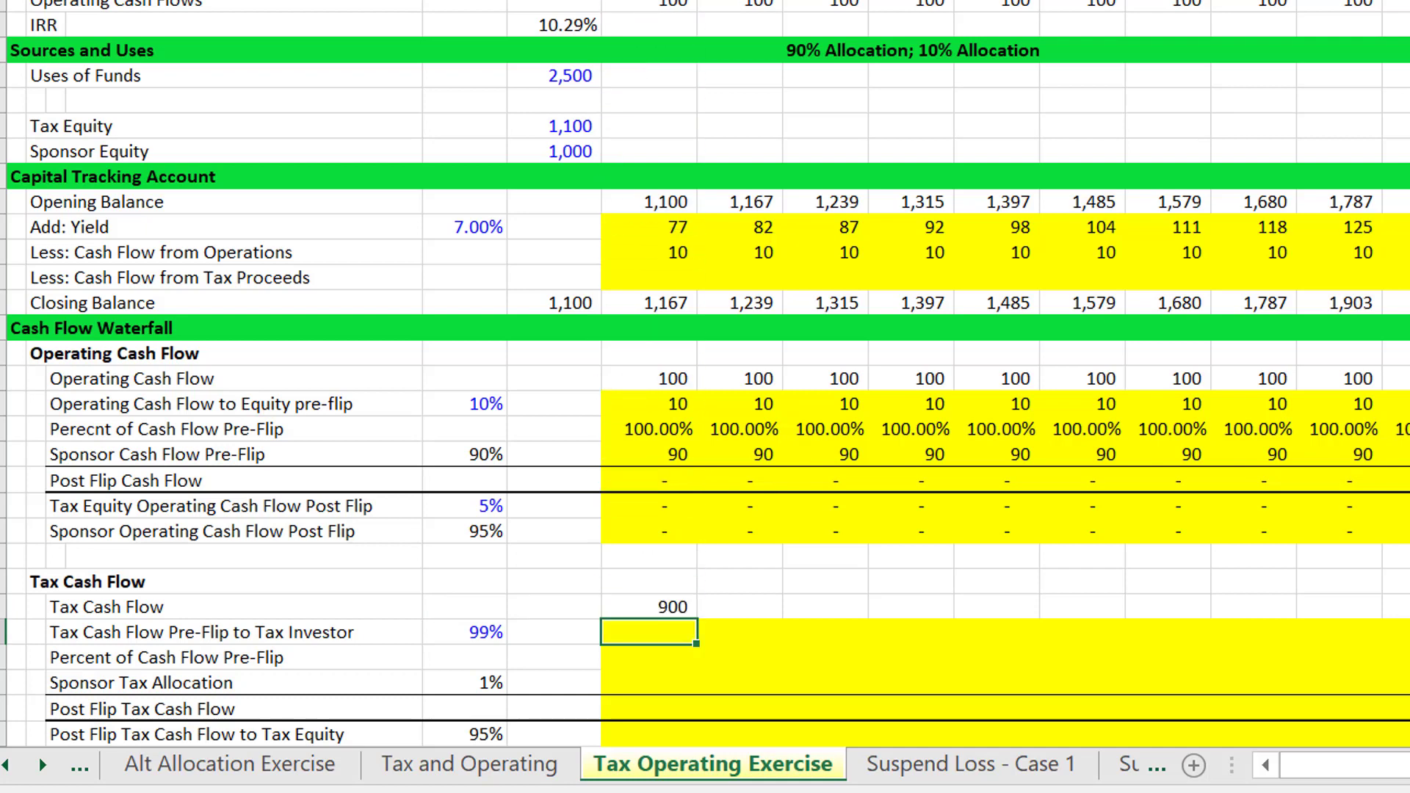
- Copy the first-period Tax Cash Flow formula across all periods
key("Up")
key("ctrl+shift+Right")
key("ctrl+r")
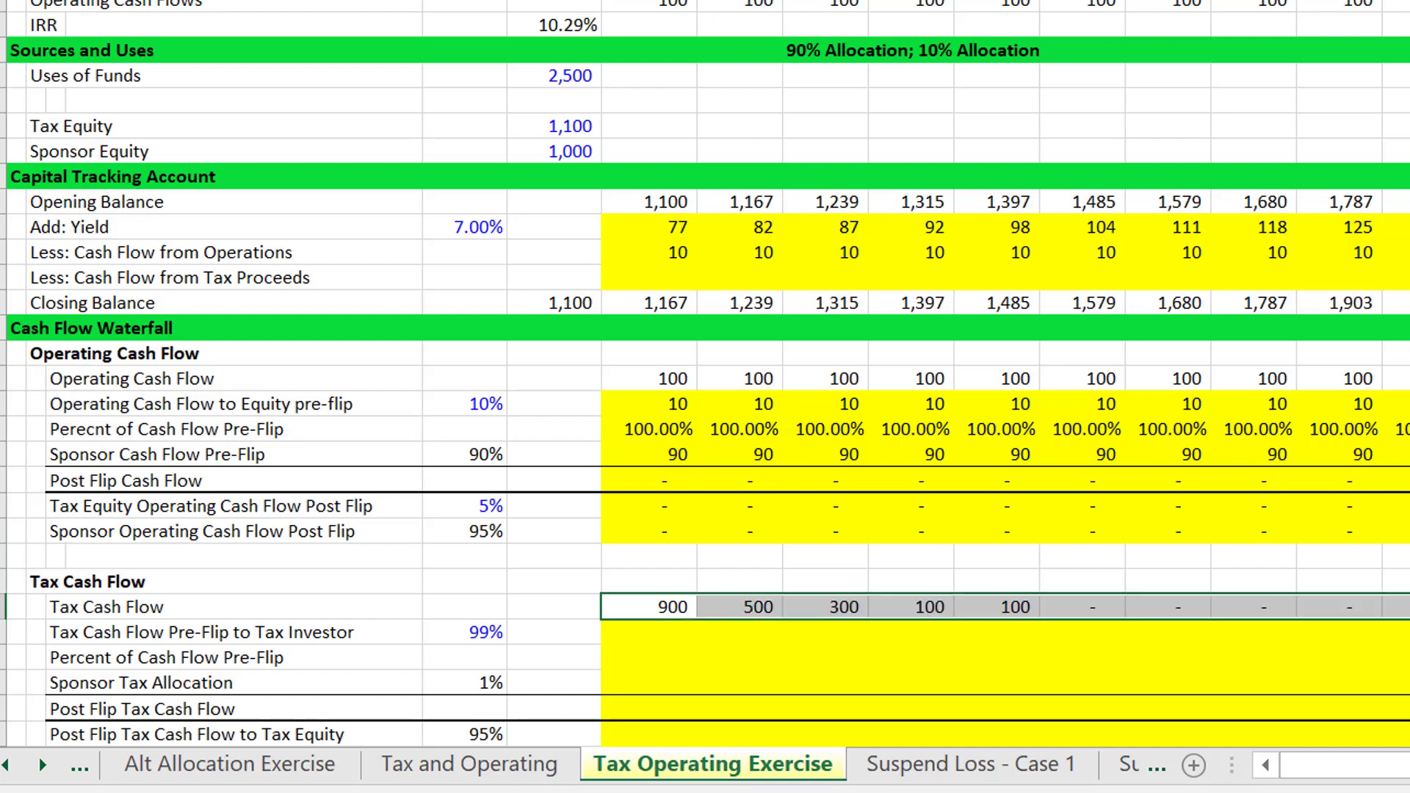
key("Down")
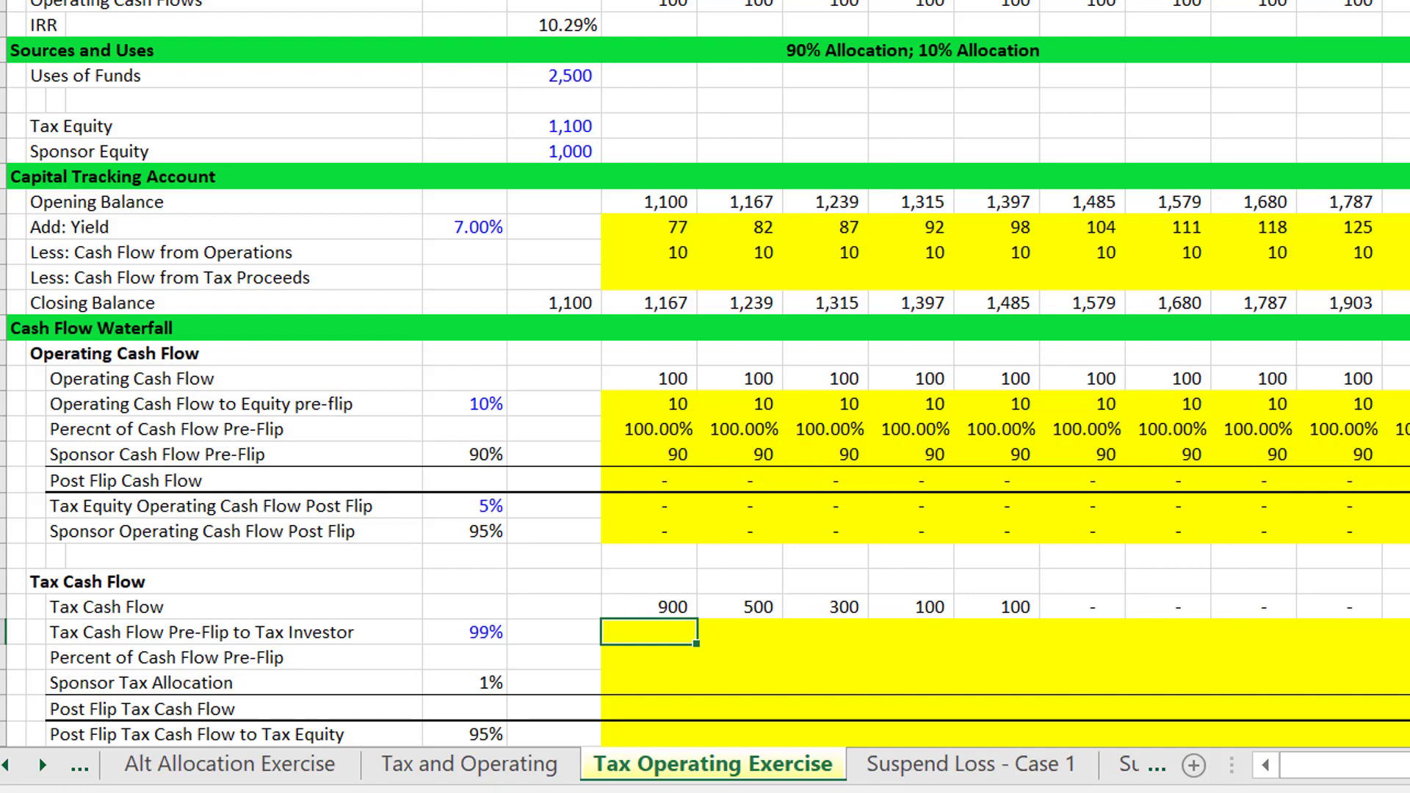
type("=")
key("Up")
type("*")
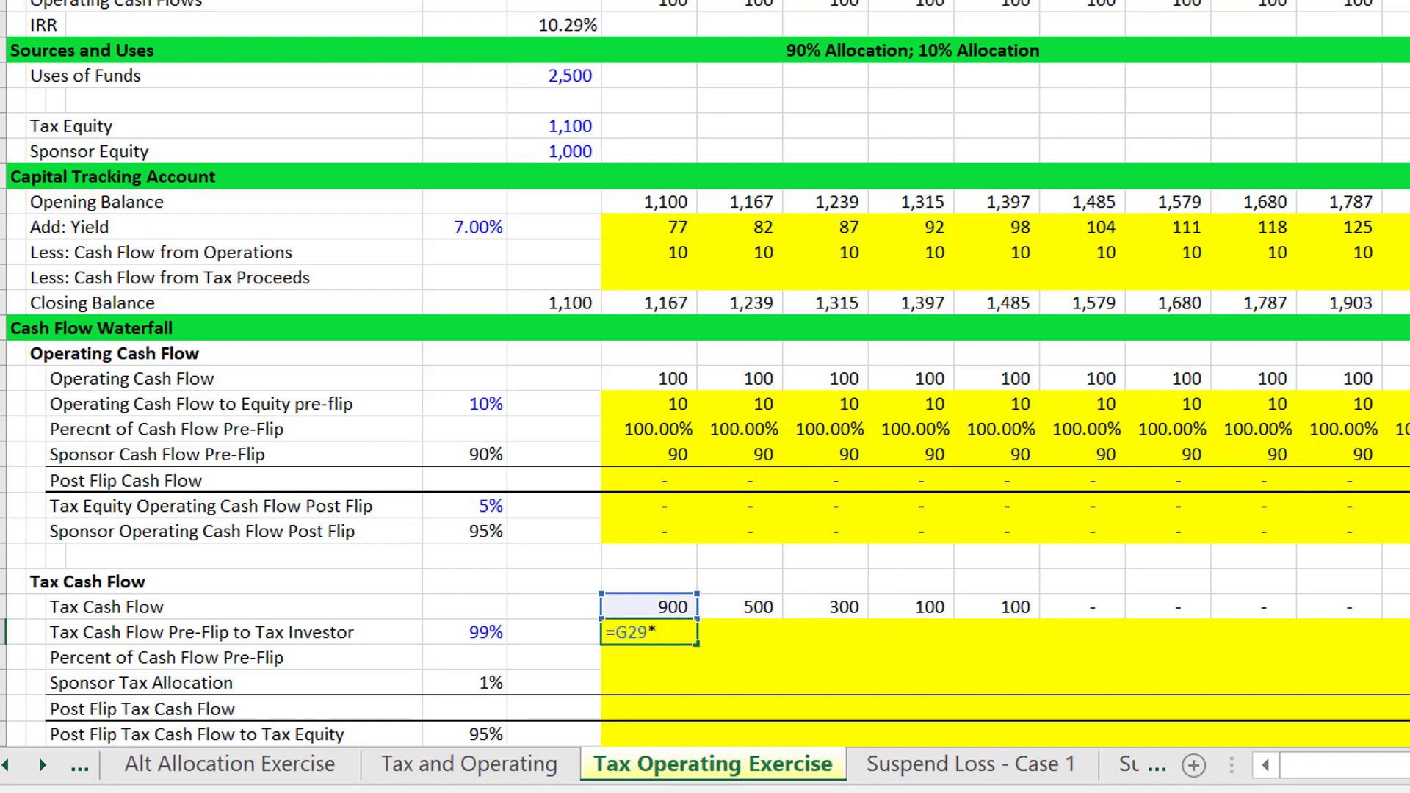
key("Escape")
- Calculate the first-period Tax Cash Flow Pre-Flip to Tax Investor as =MIN(G29*$E$30,G13+G14-G15)
type("=mina")
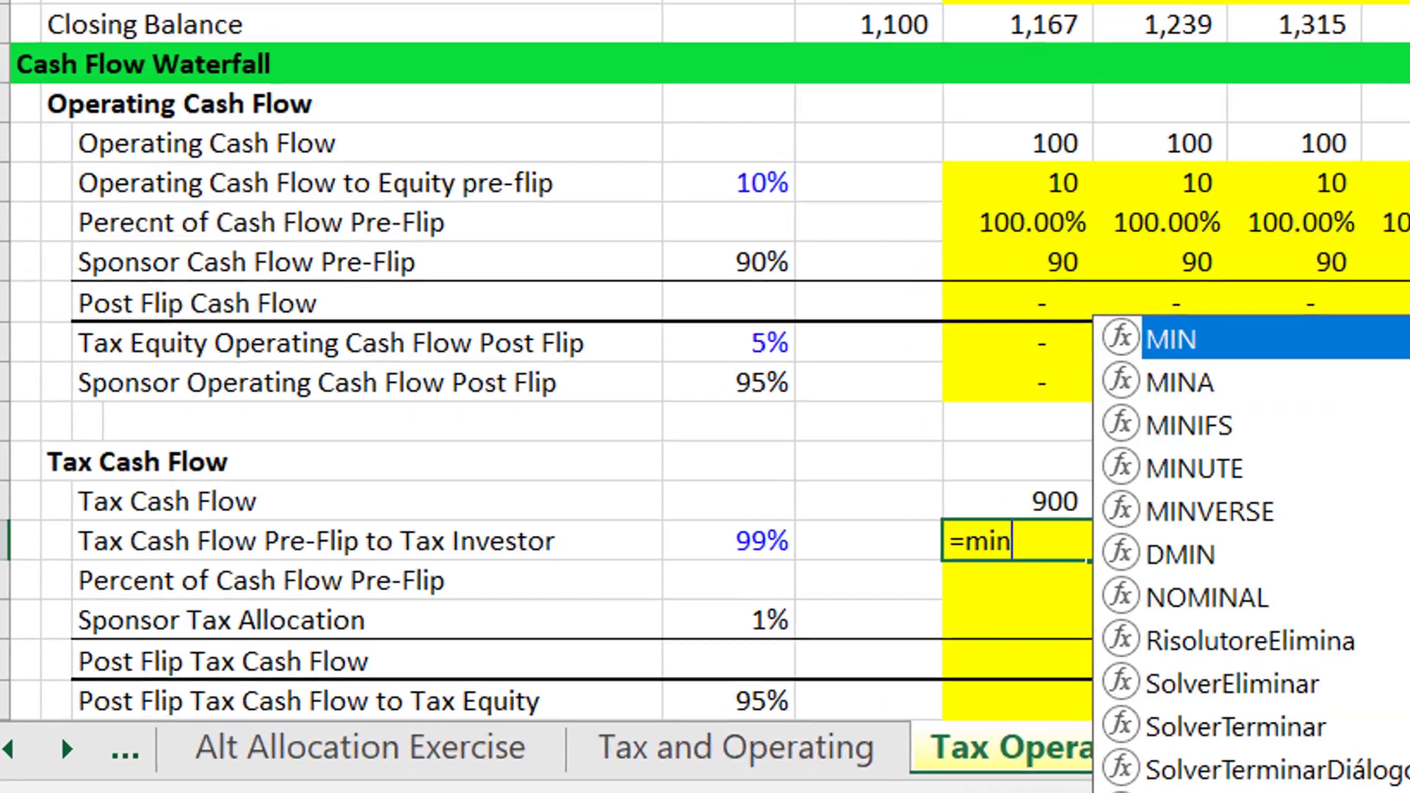
key("BackSpace")
type("(")
key("Up")
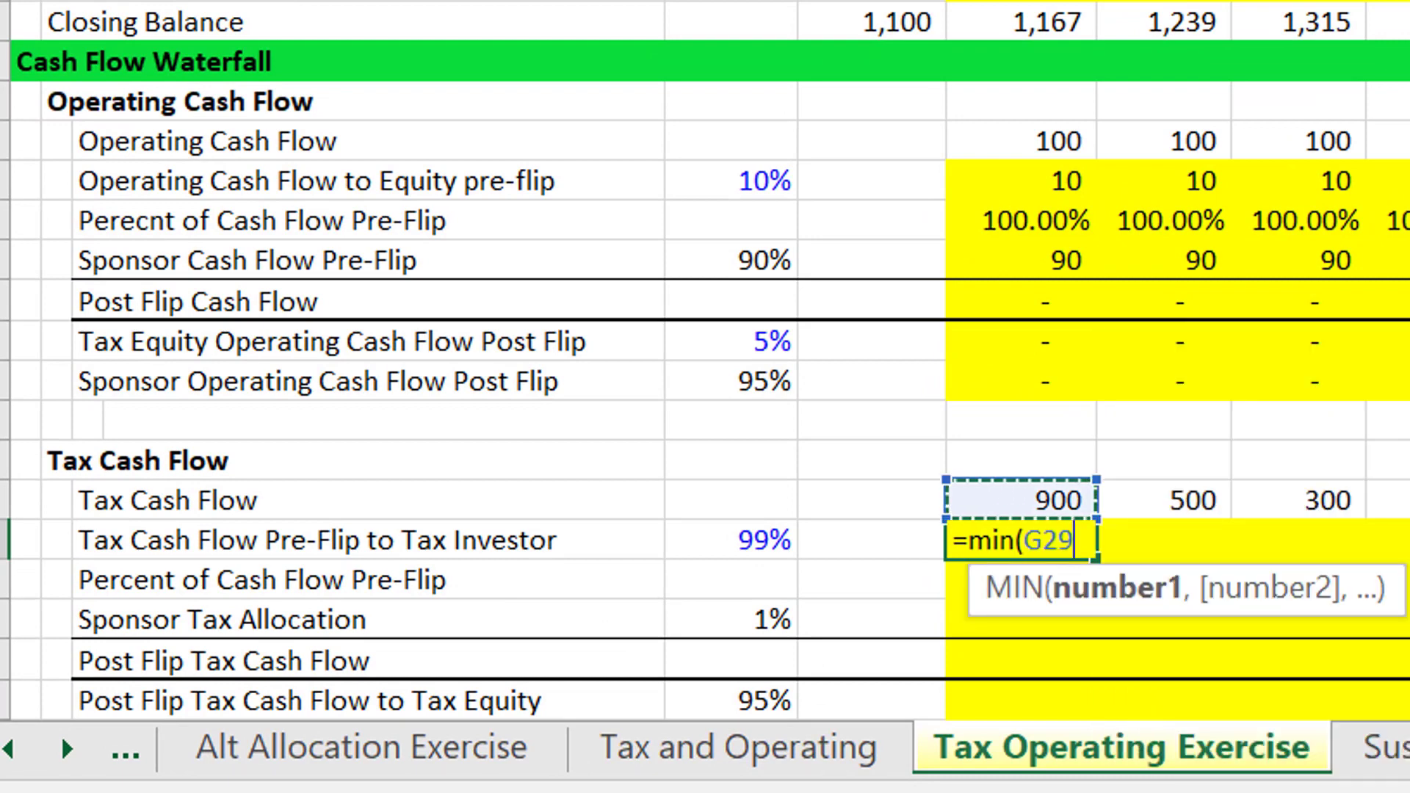
type("*")
key("Left")
key("Left")
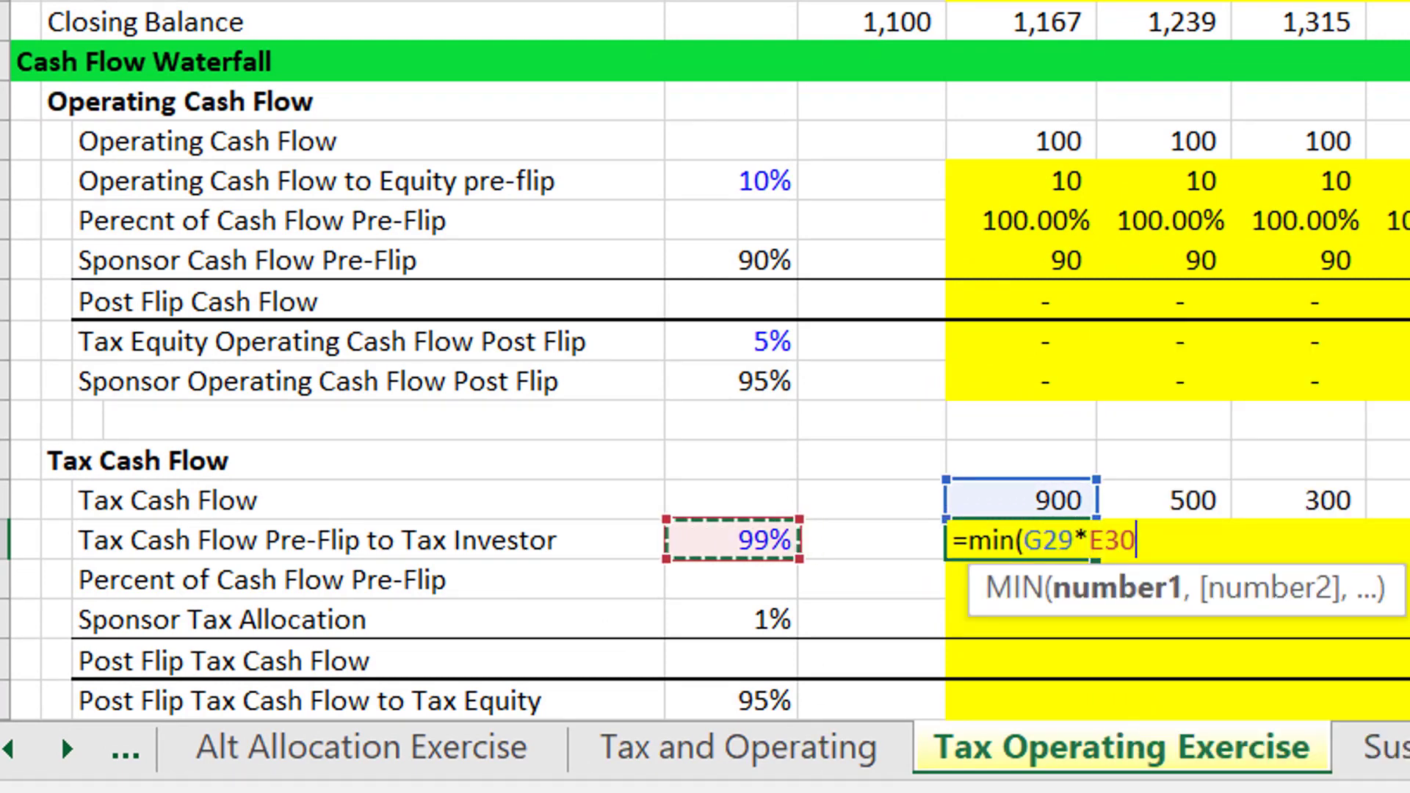
key("F4")
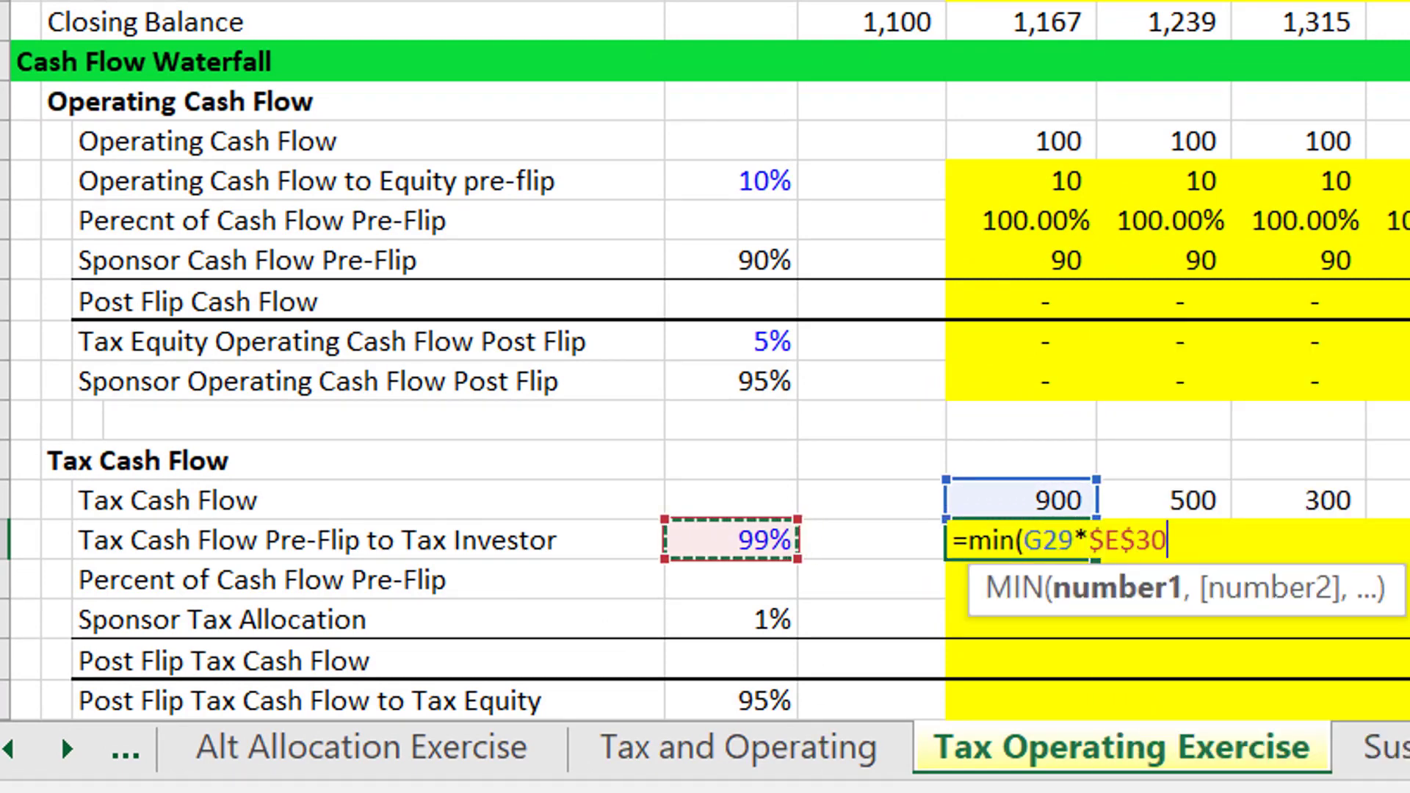
type(",")
key("Up")
key("Up")
key("Up")
key("Up")
key("Up")
key("Up")
key("Up")
key("Up")
key("Up")
key("Up")
key("Up")
key("Up")
key("Up")
key("Up")
key("Up")
key("Up")
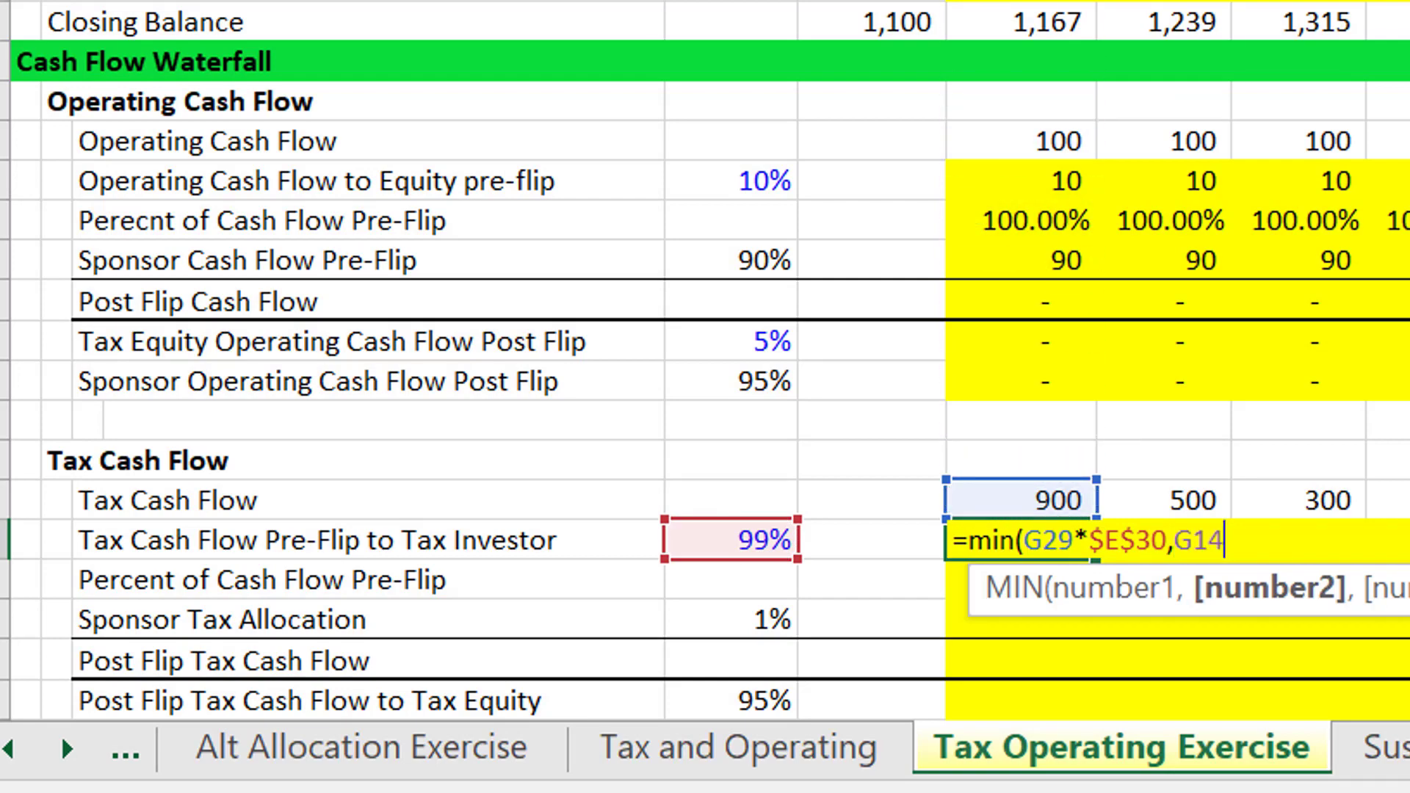
type("+")
key("Up")
key("Up")
key("Up")
key("Up")
key("Up")
key("Up")
key("Up")
key("Up")
key("Up")
key("Up")
key("Up")
key("Up")
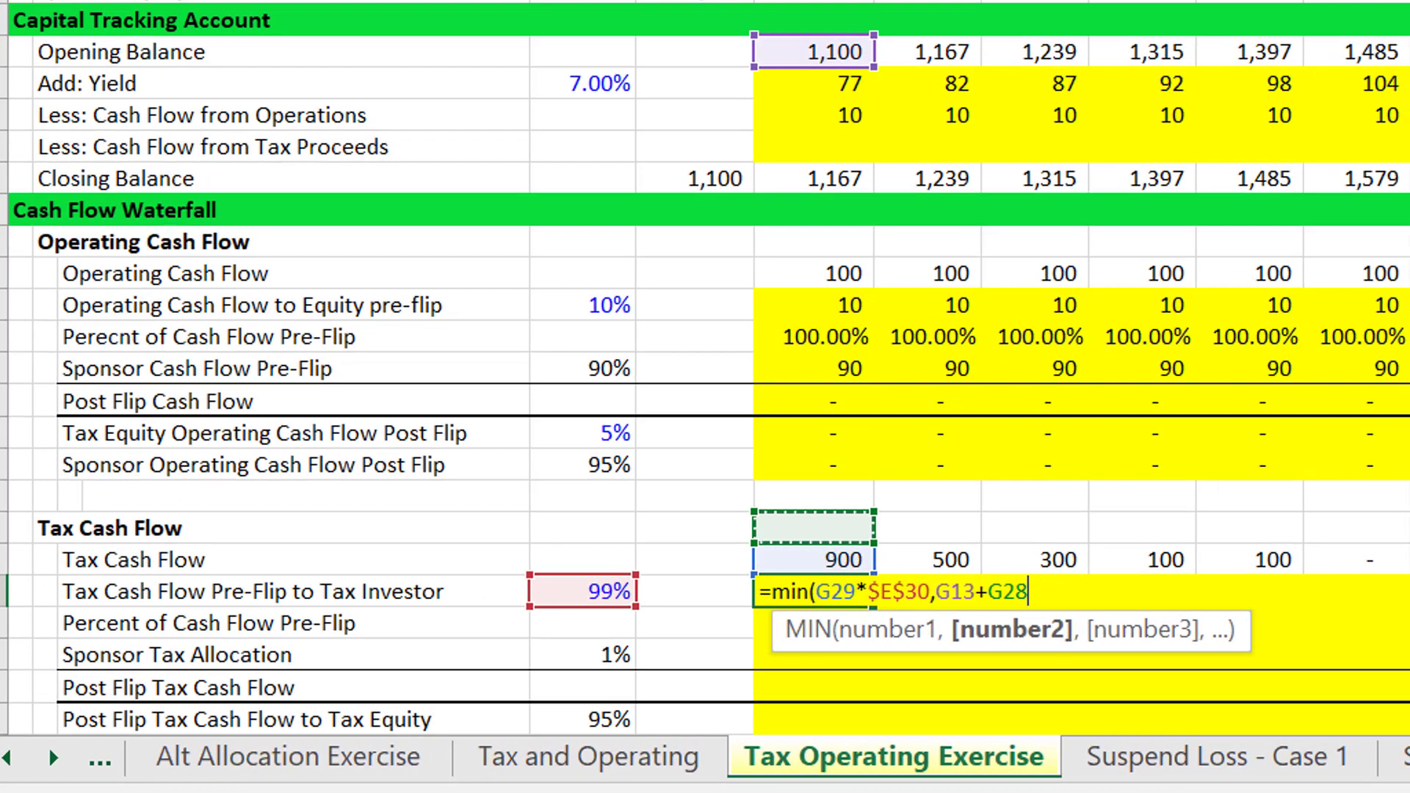
key("Up")
key("Up")
key("Up")
key("Up")
type("-")
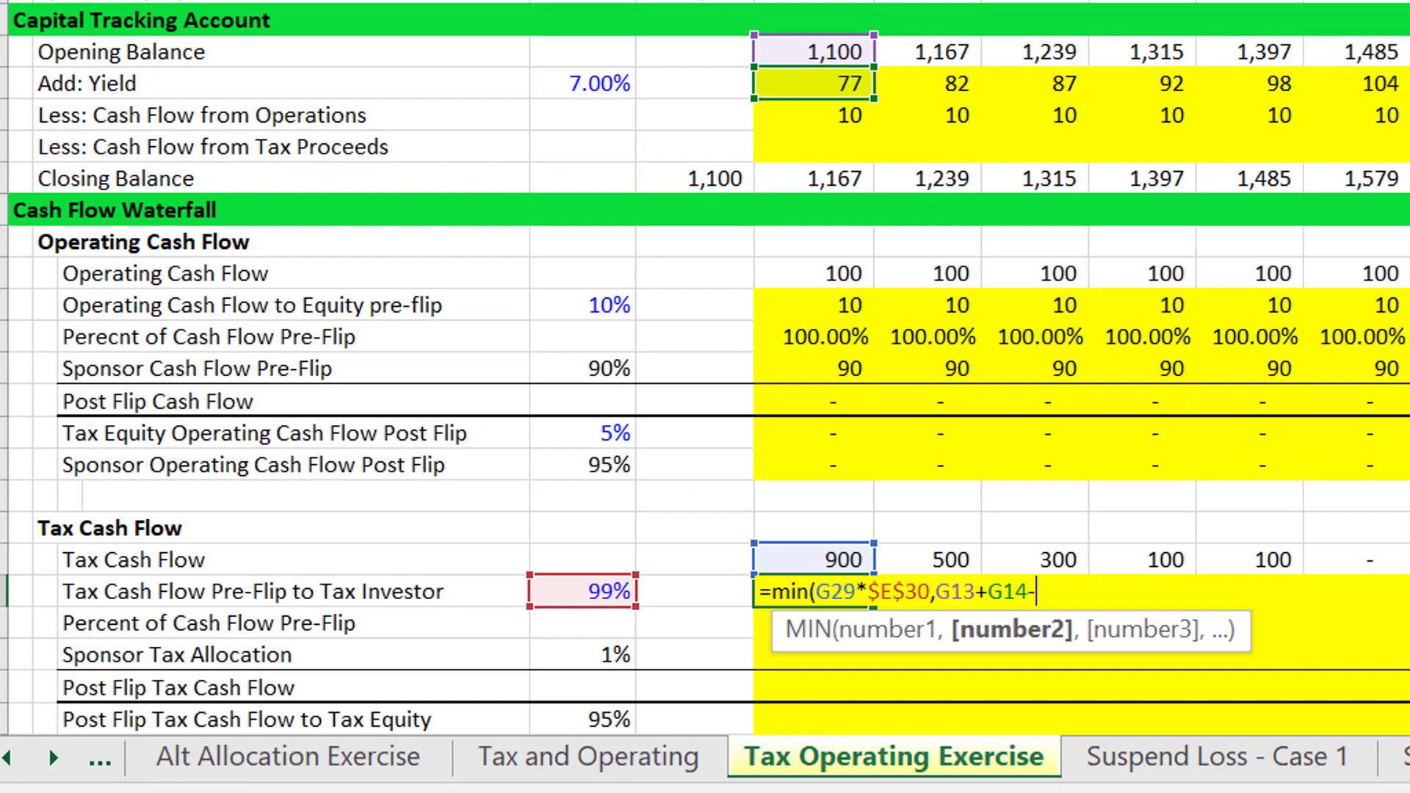
key("Up")
key("Up")
key("Up")
key("Up")
key("Up")
key("Up")
key("Up")
key("Up")
key("Up")
key("Up")
key("Up")
key("Up")
key("Up")
key("Up")
key("Up")
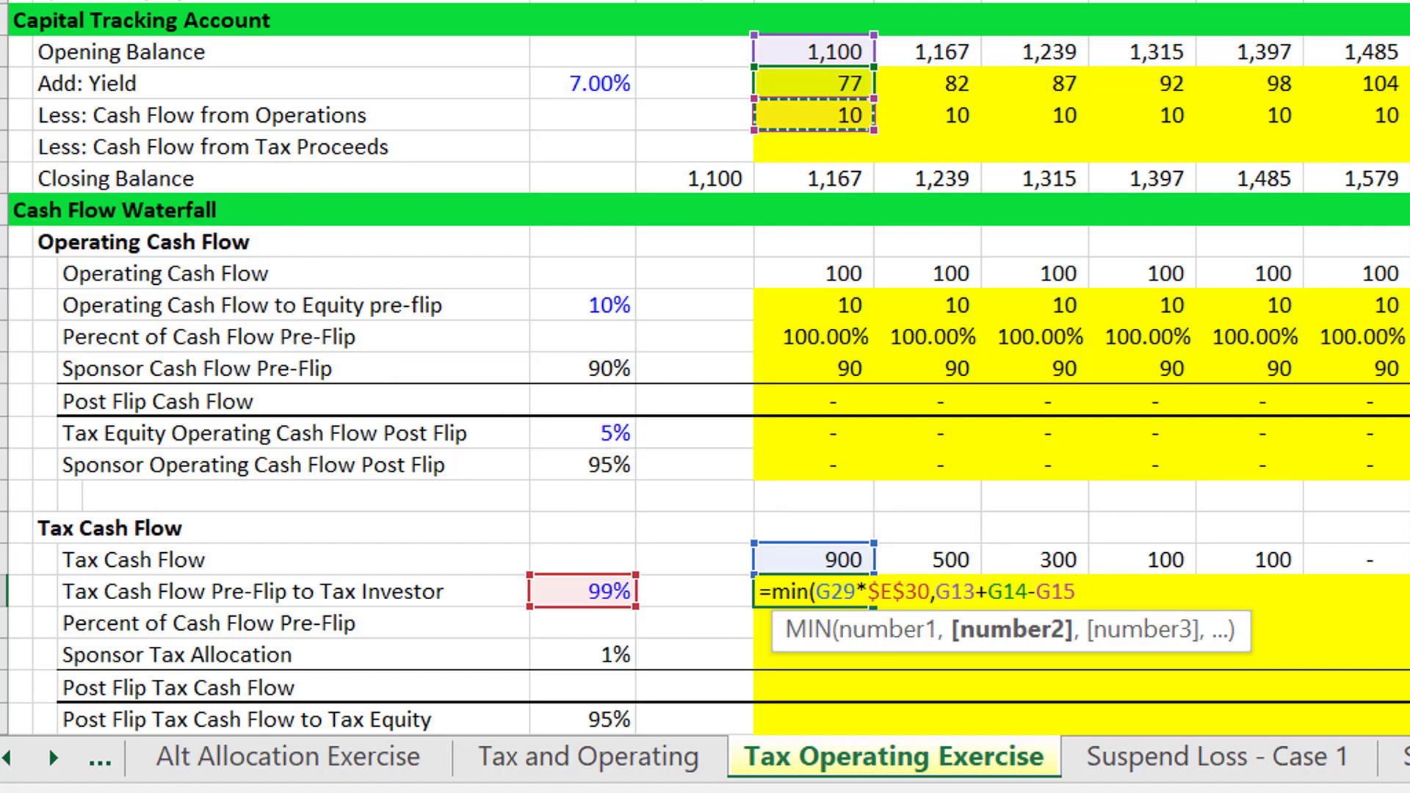
key("Return")
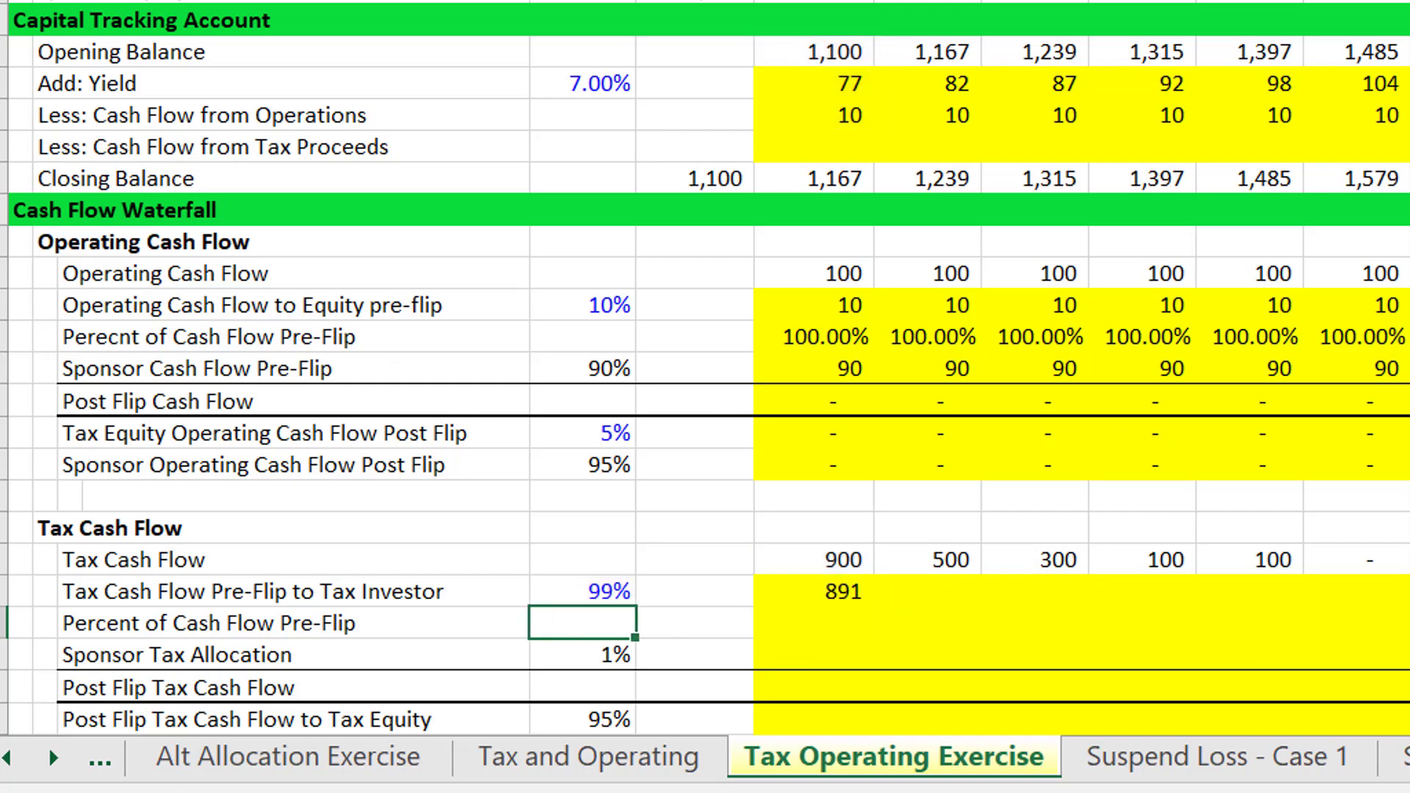
- Calculate the first-period Percent of Cash Flow Pre-Flip in the Tax Cash Flow section as =G30/(G29*$E$30)
type("=")
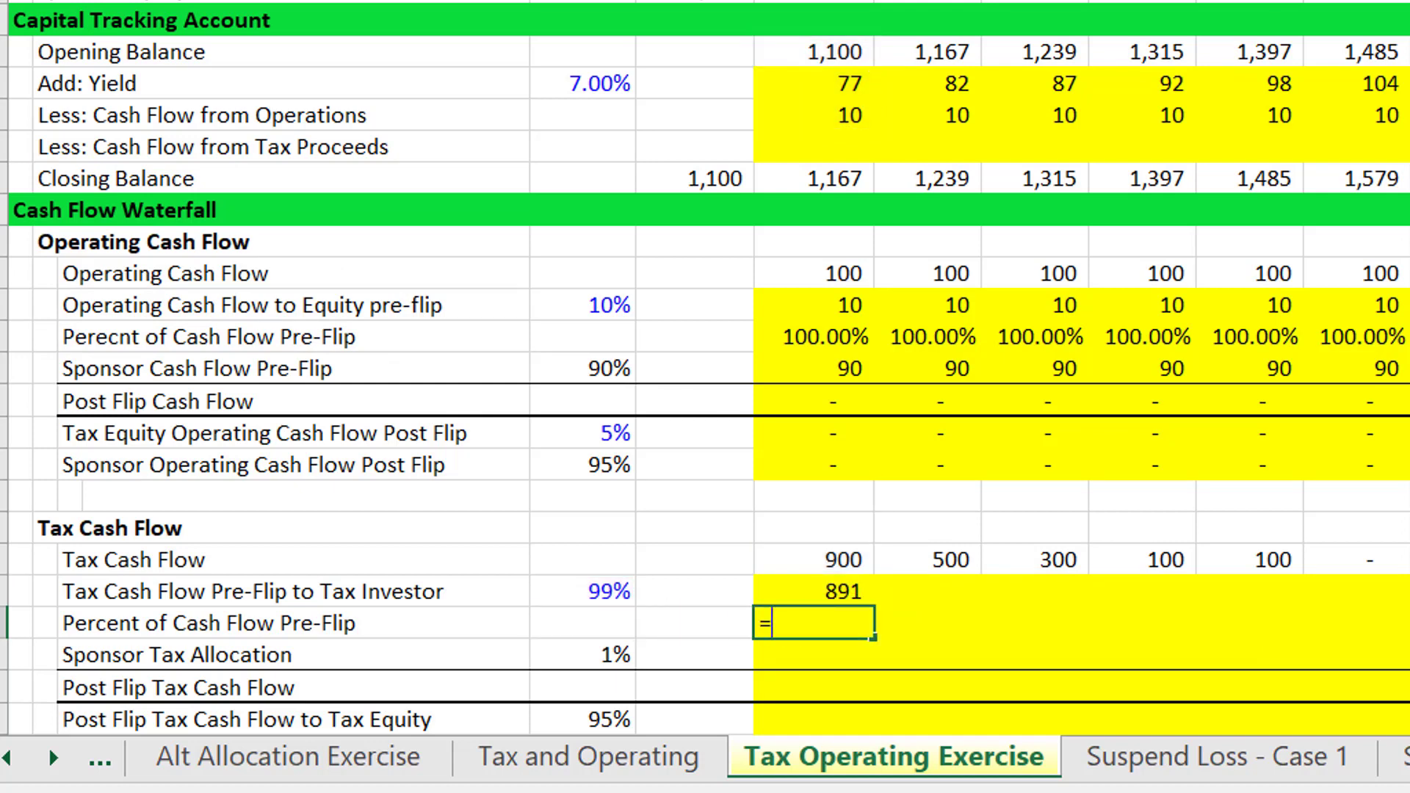
key("Up")
type("/(")
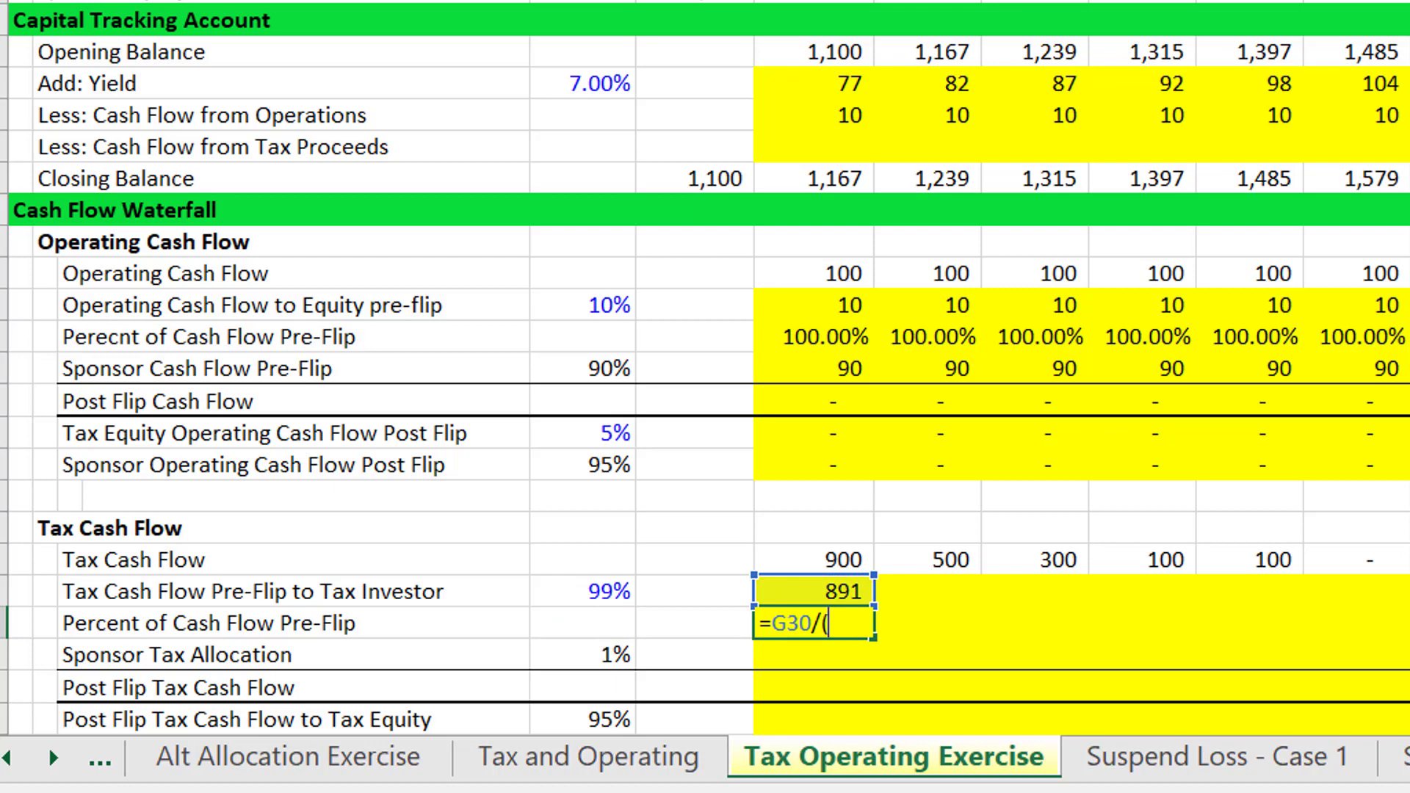
key("Up")
key("Up")
type("*")
key("Left")
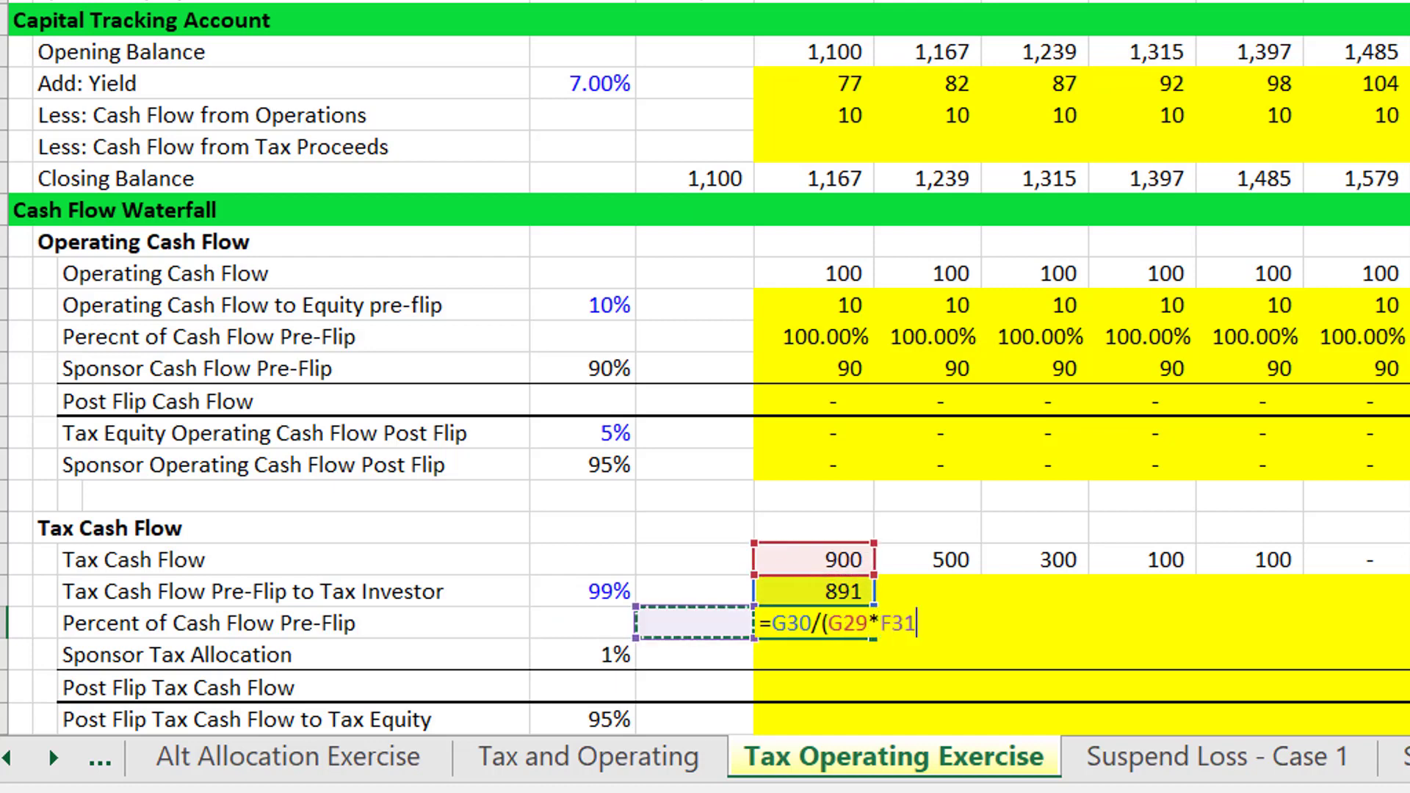
key("Left")
key("Up")
key("F4")
key("Return")
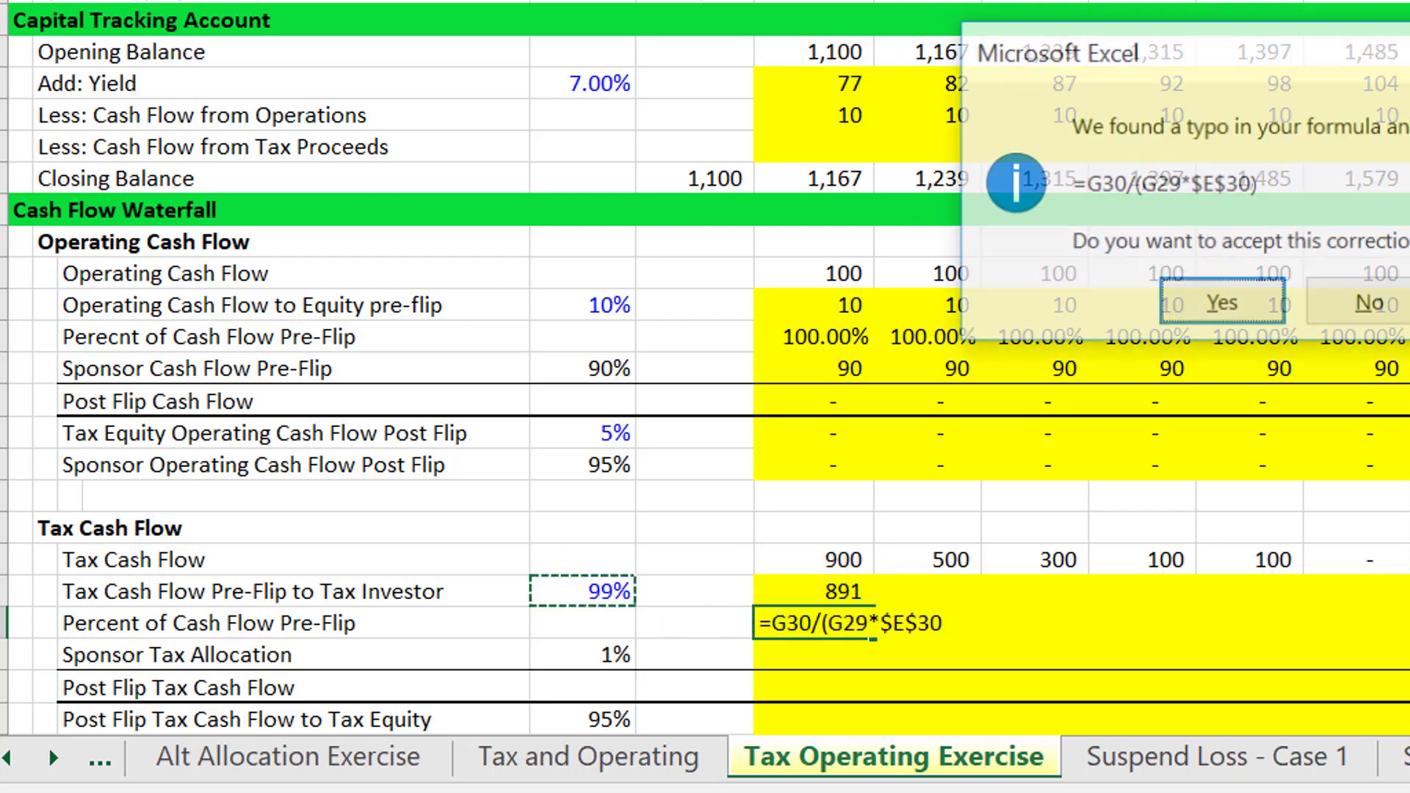
key("Return")
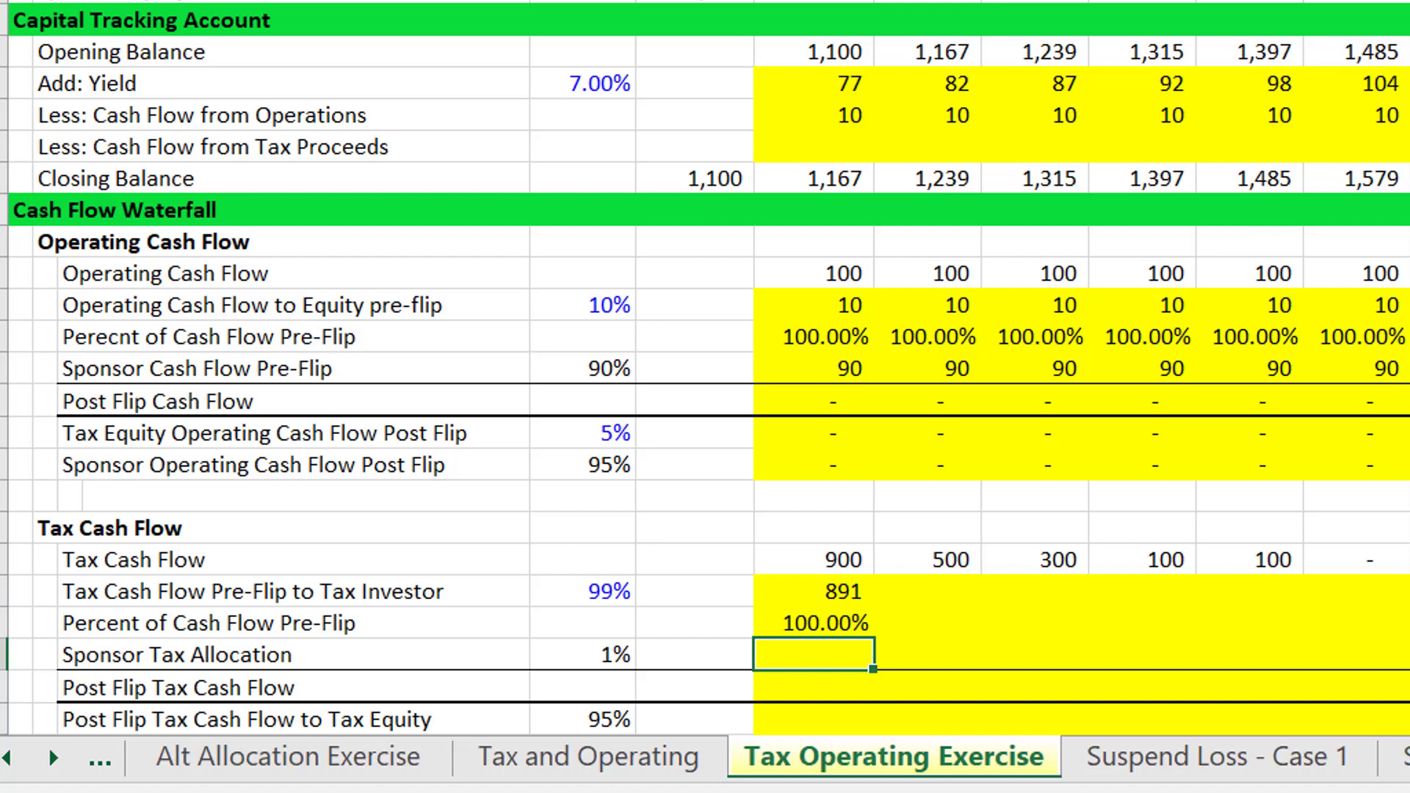
- Calculate the first-period Sponsor Tax Allocation as =G29*$E$32*G31
type("=")
key("Up")
key("Up")
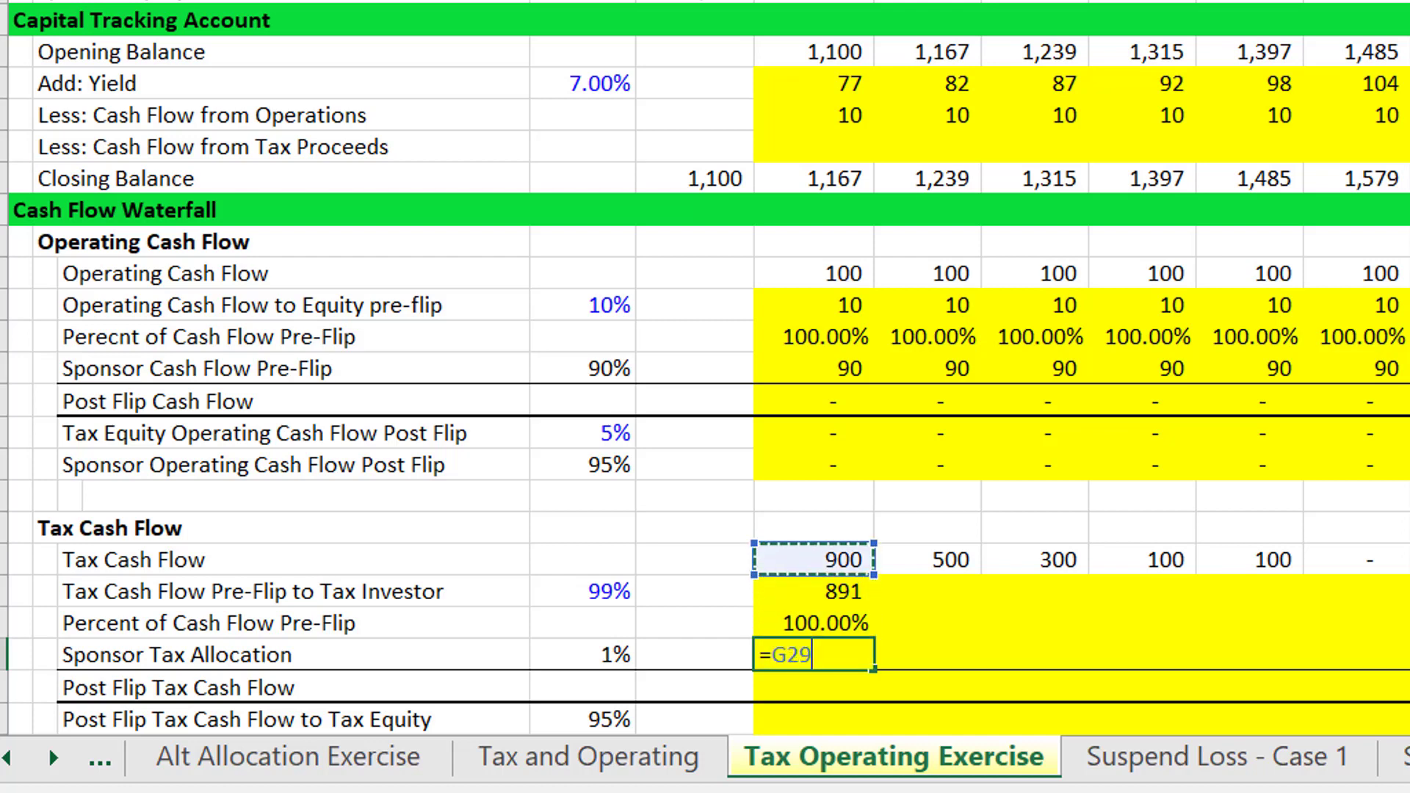
type("*")
key("Left")
key("Left")
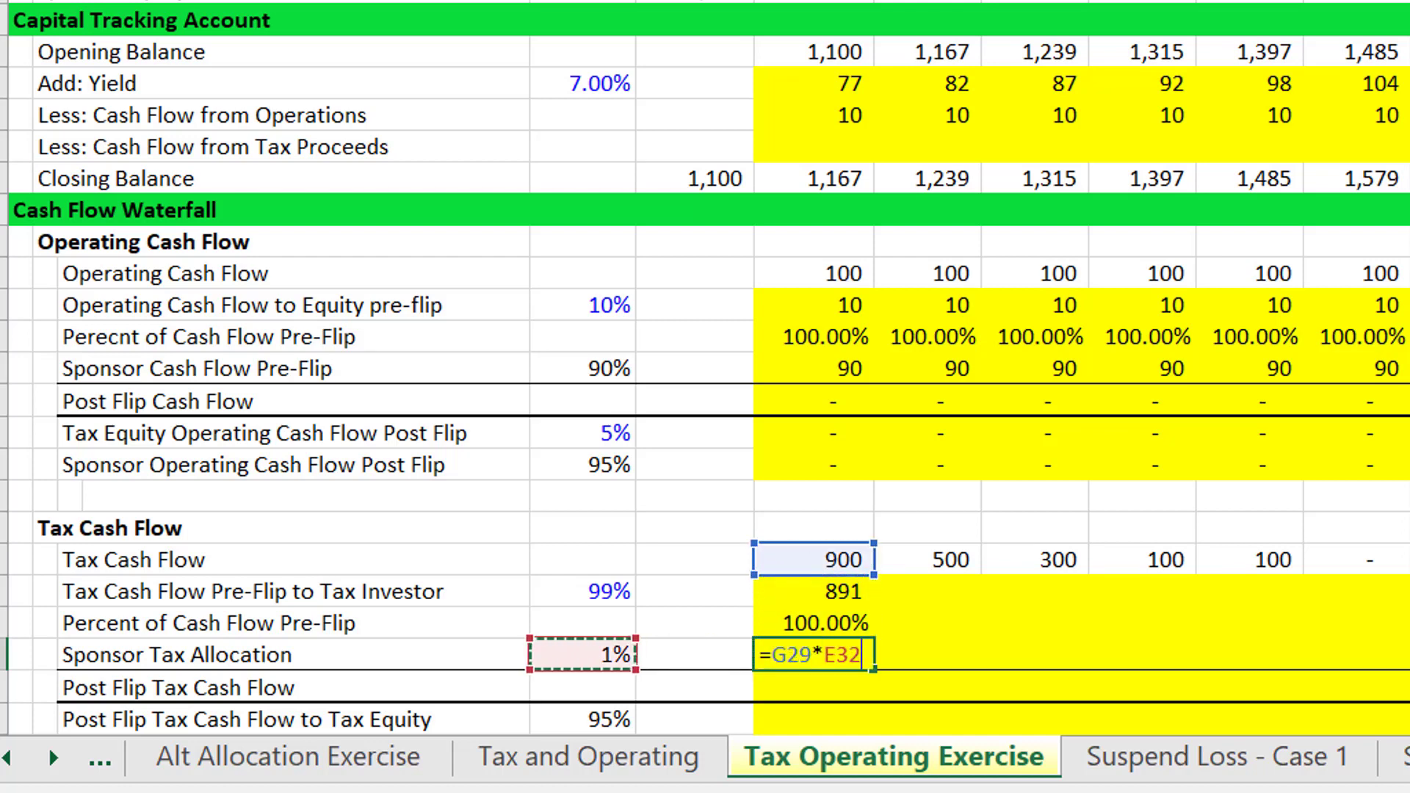
key("F4")
type("*")
key("Up")
key("Return")
key("Up")
key("Up")
key("Up")
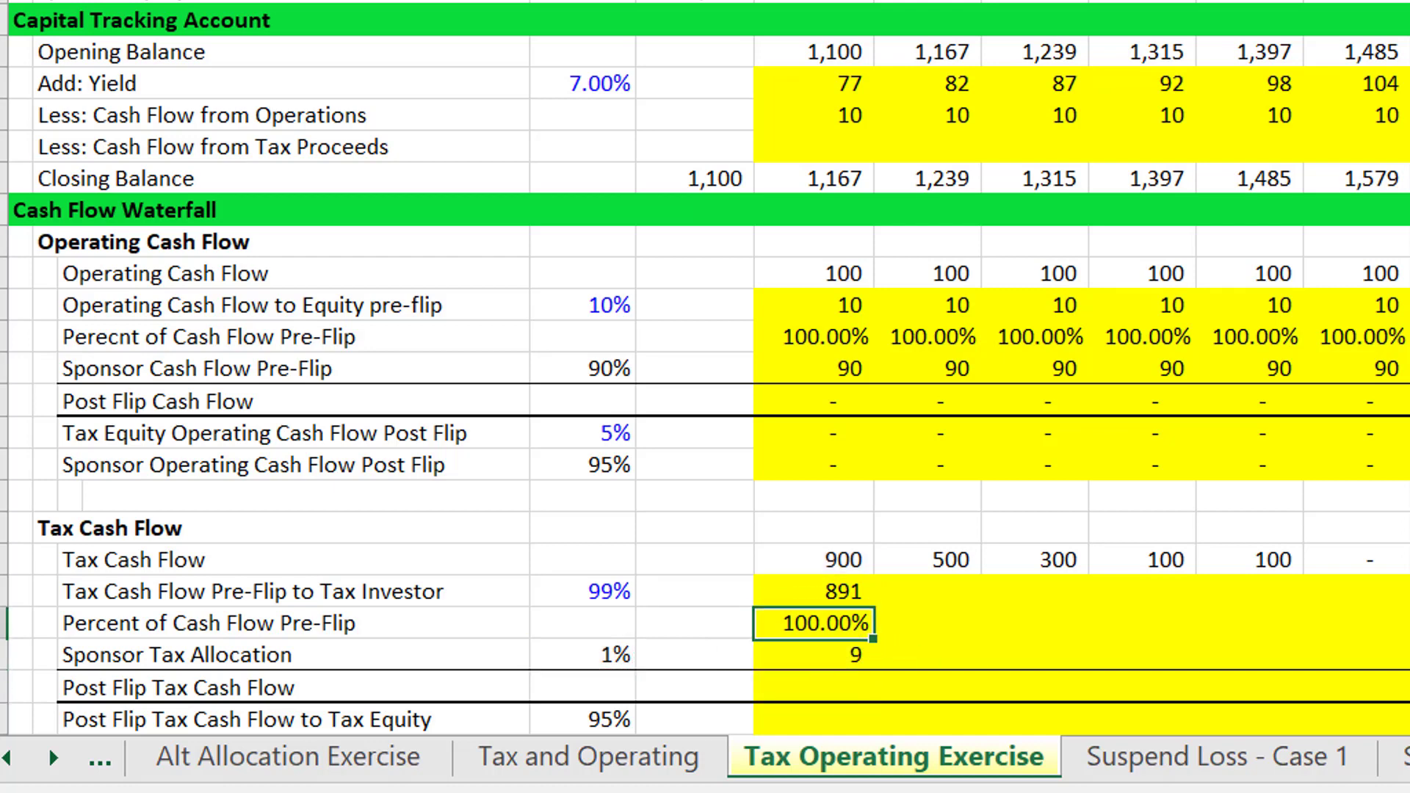
- Calculate the first-period Post Flip Tax Cash Flow as =G29-G30-G32
key("Down")
key("Down")
key("Down")
type("=")
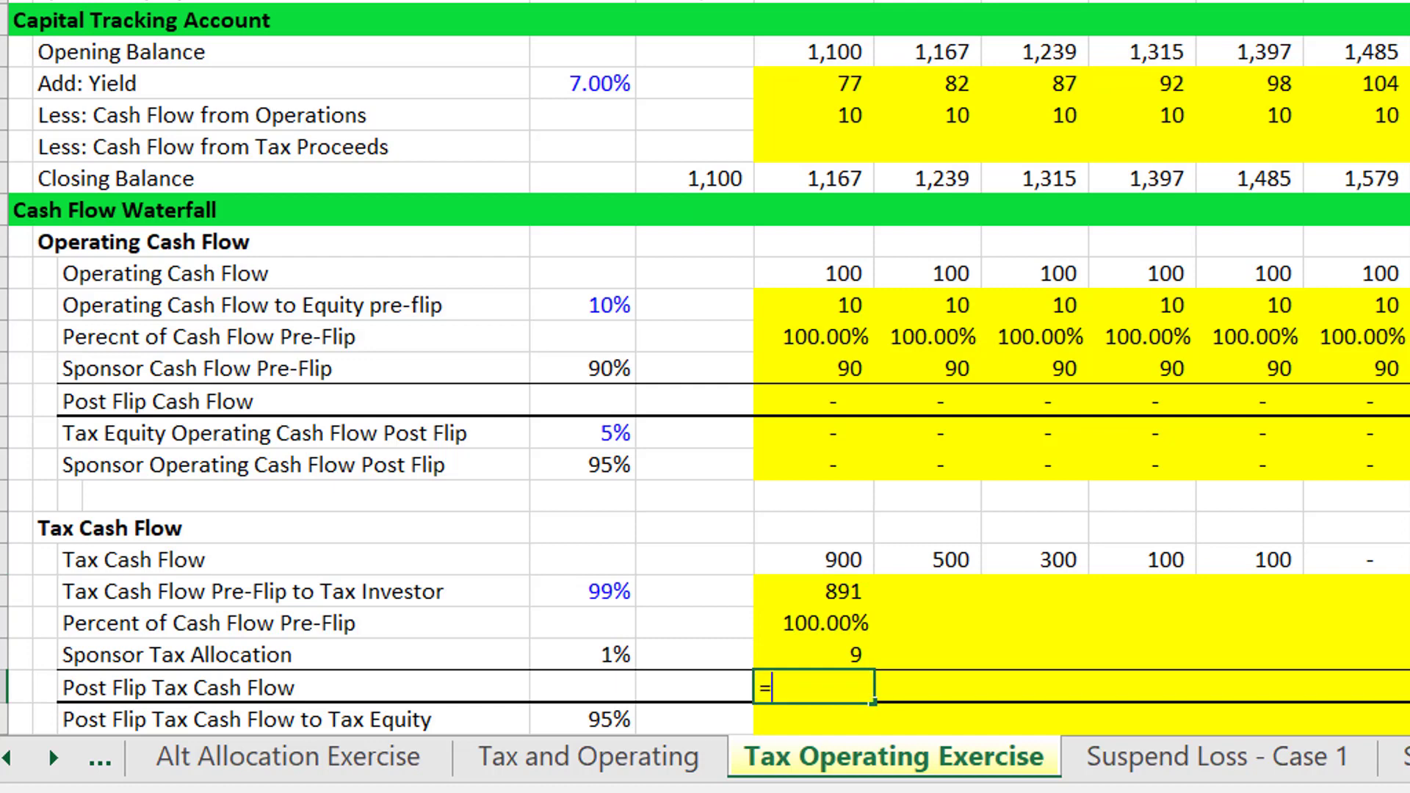
key("Up")
key("Up")
key("Up")
key("Up")
type("-")
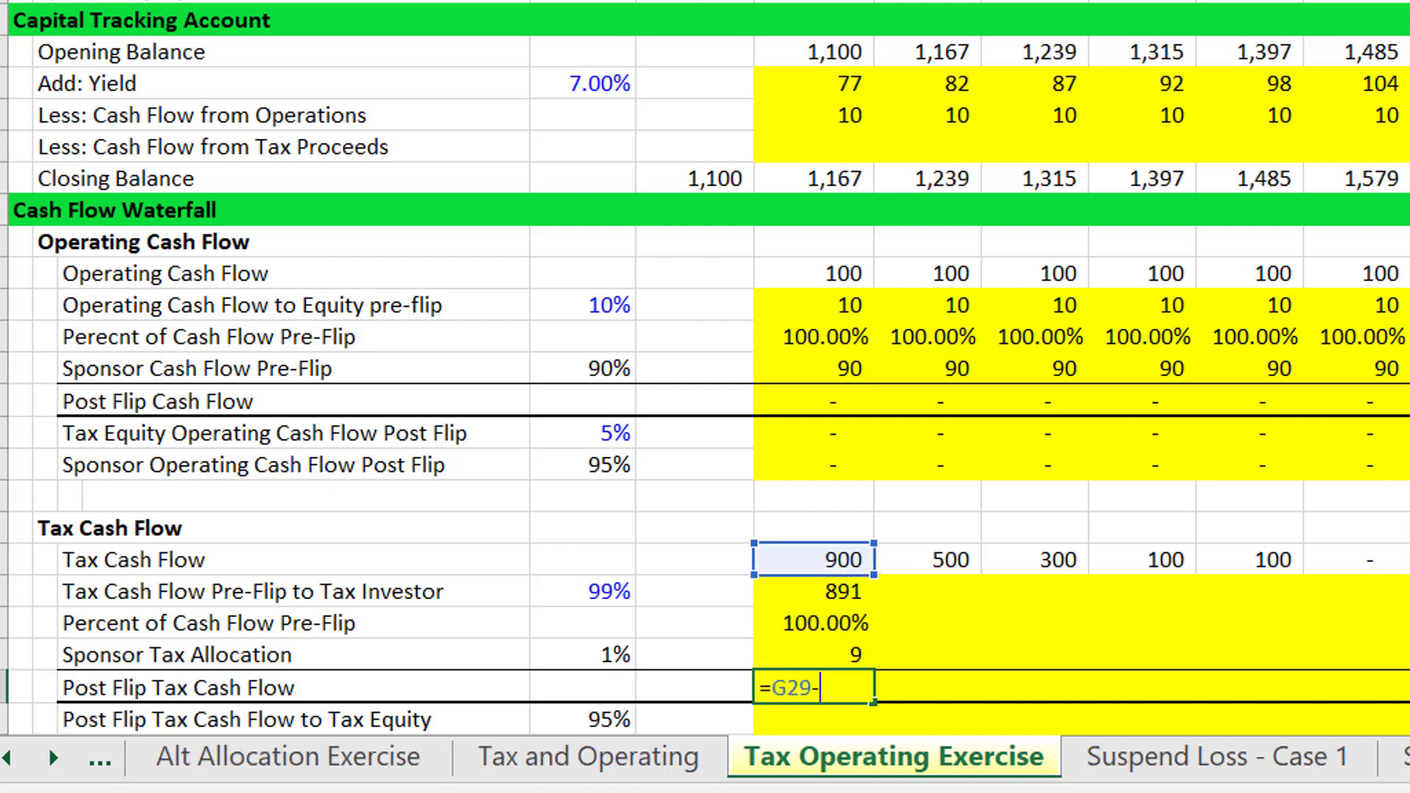
key("Up")
key("Up")
key("Up")
type("-")
key("Up")
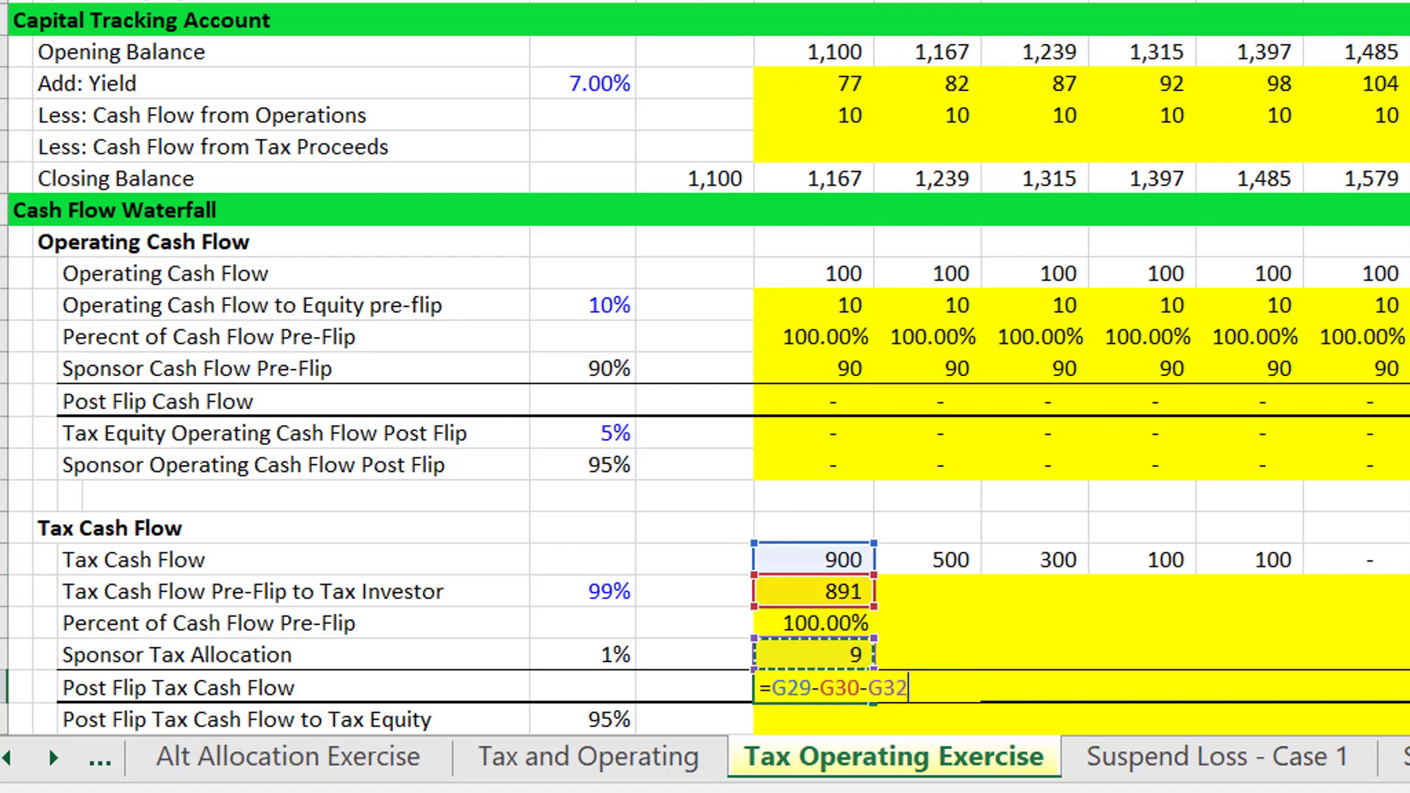
key("Return")
- Copy the first-period formulas from Tax Cash Flow Pre-Flip to Tax Investor through Post Flip Tax Cash Flow across all periods
key("Up")
key("Up")
key("Up")
key("Up")
key("shift+Down")
key("shift+Down")
key("shift+Down")
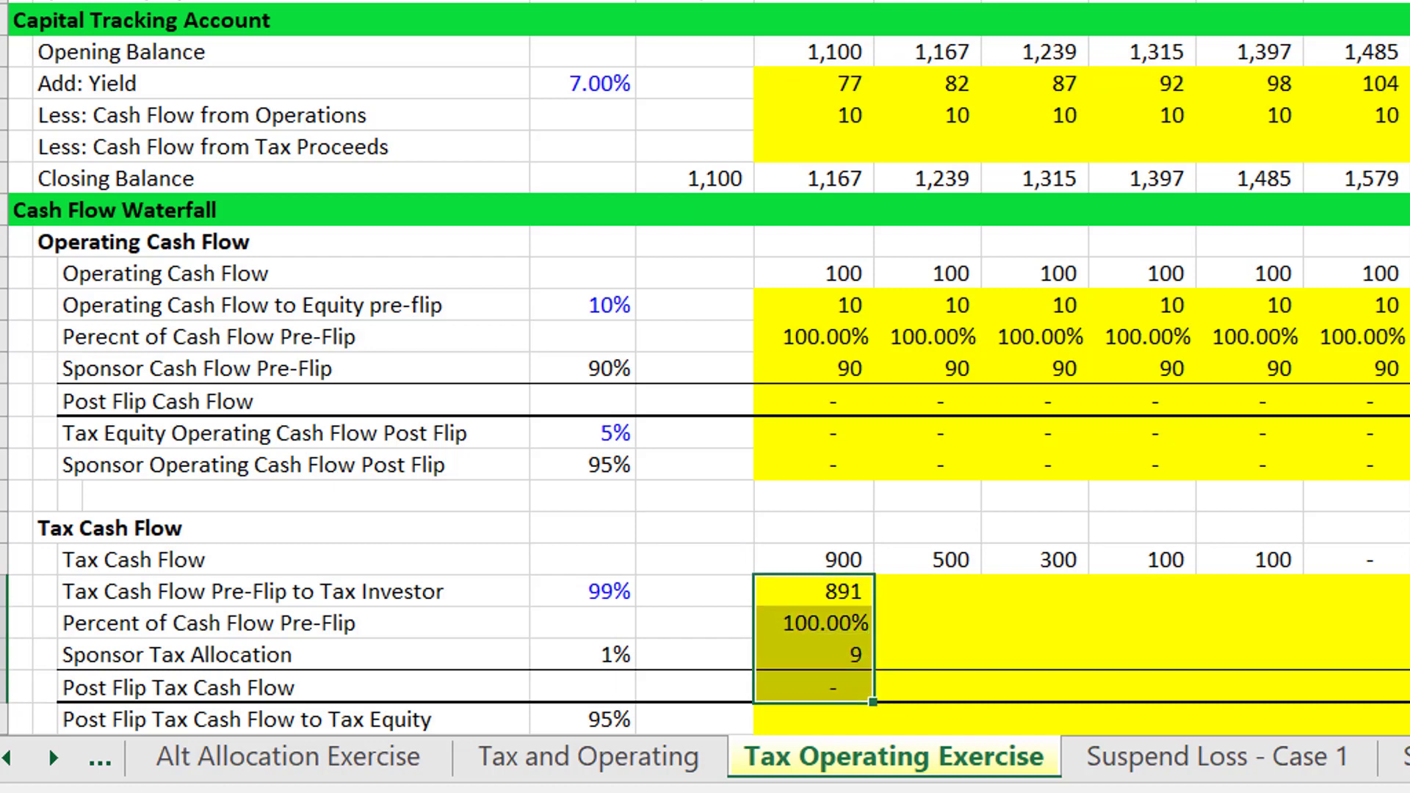
key("ctrl+shift+r")
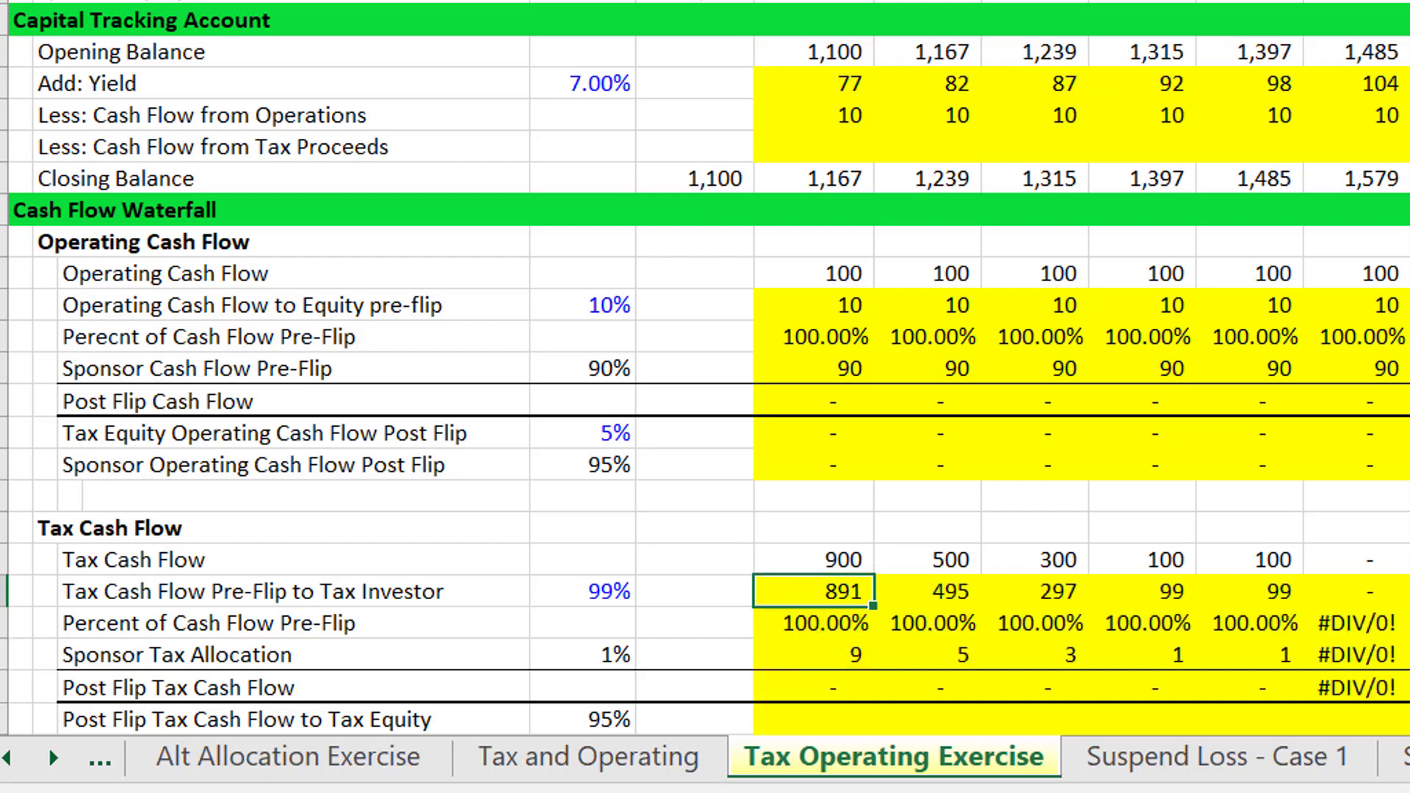
- Change the tax Percent of Cash Flow Pre-Flip formula to =IF(G29,G30/(G29*$E$30)) and copy it across all periods
key("Down")
key("F2")
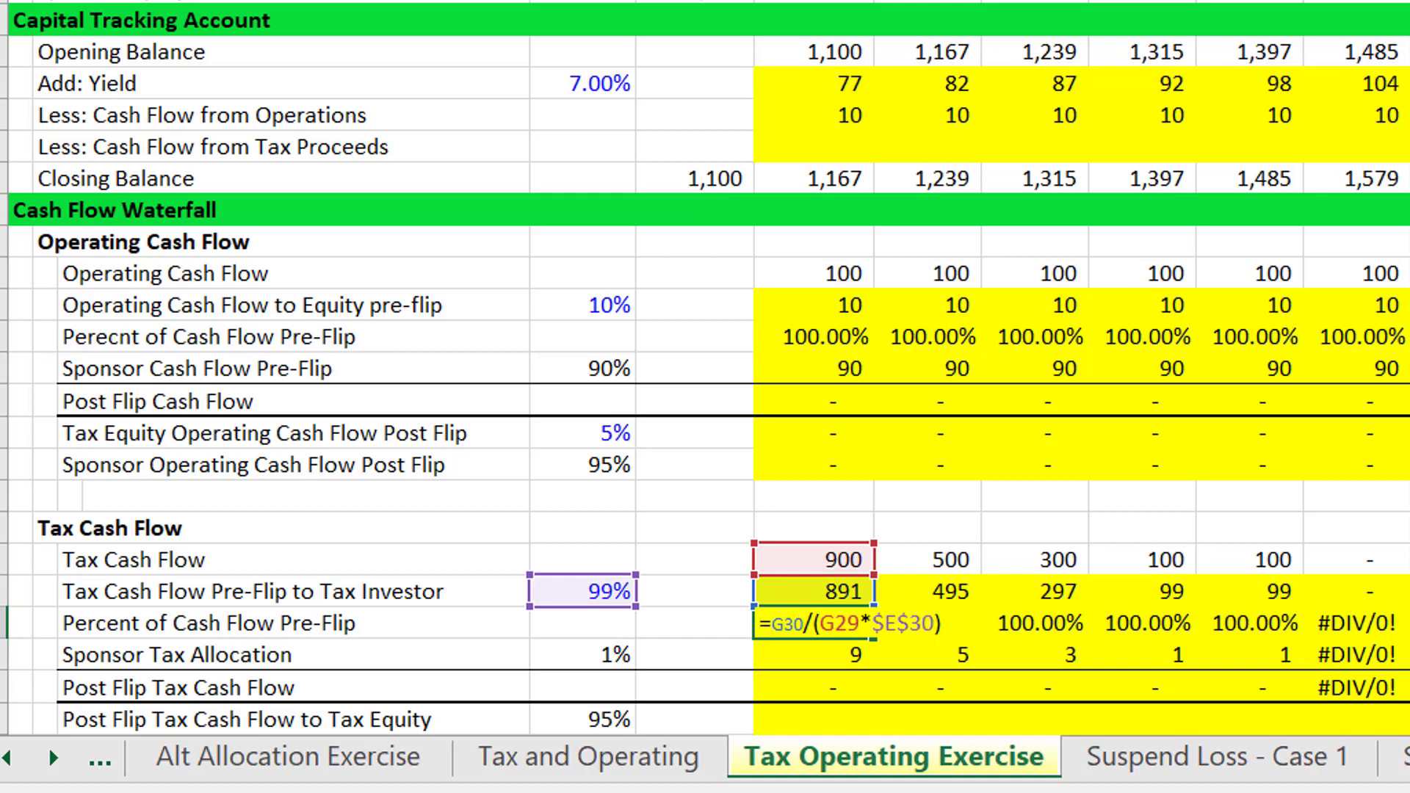
type("if(")
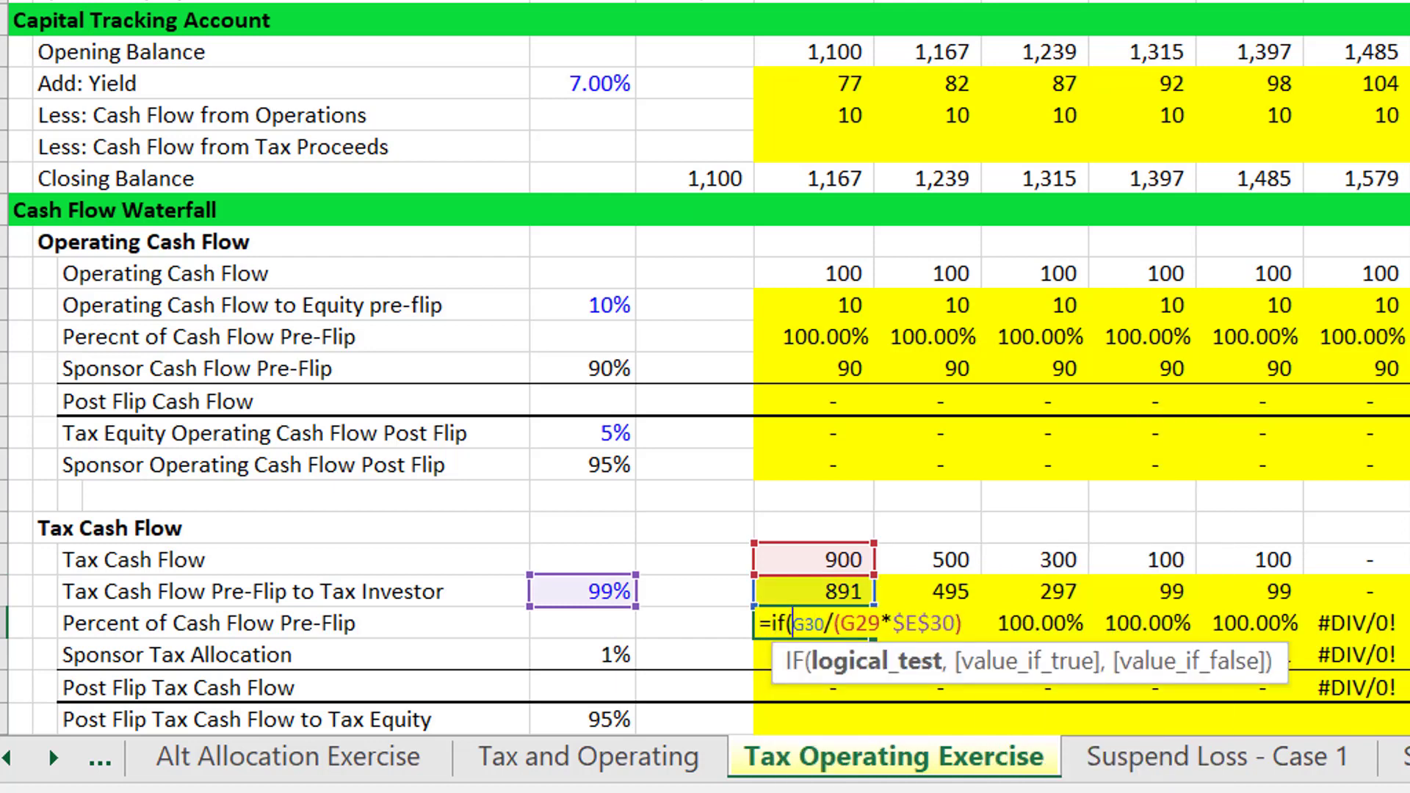
type("g")
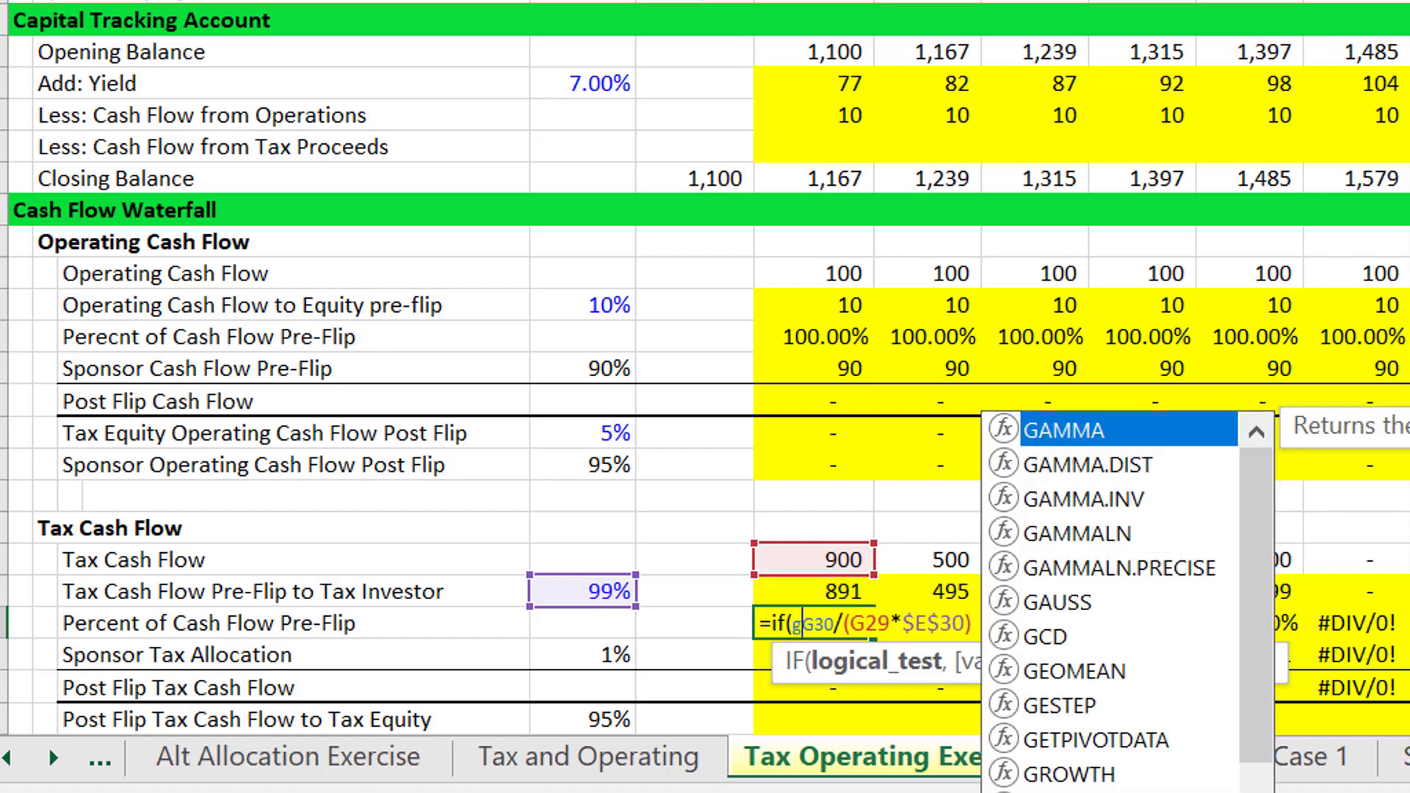
type("29,")
key("Return")
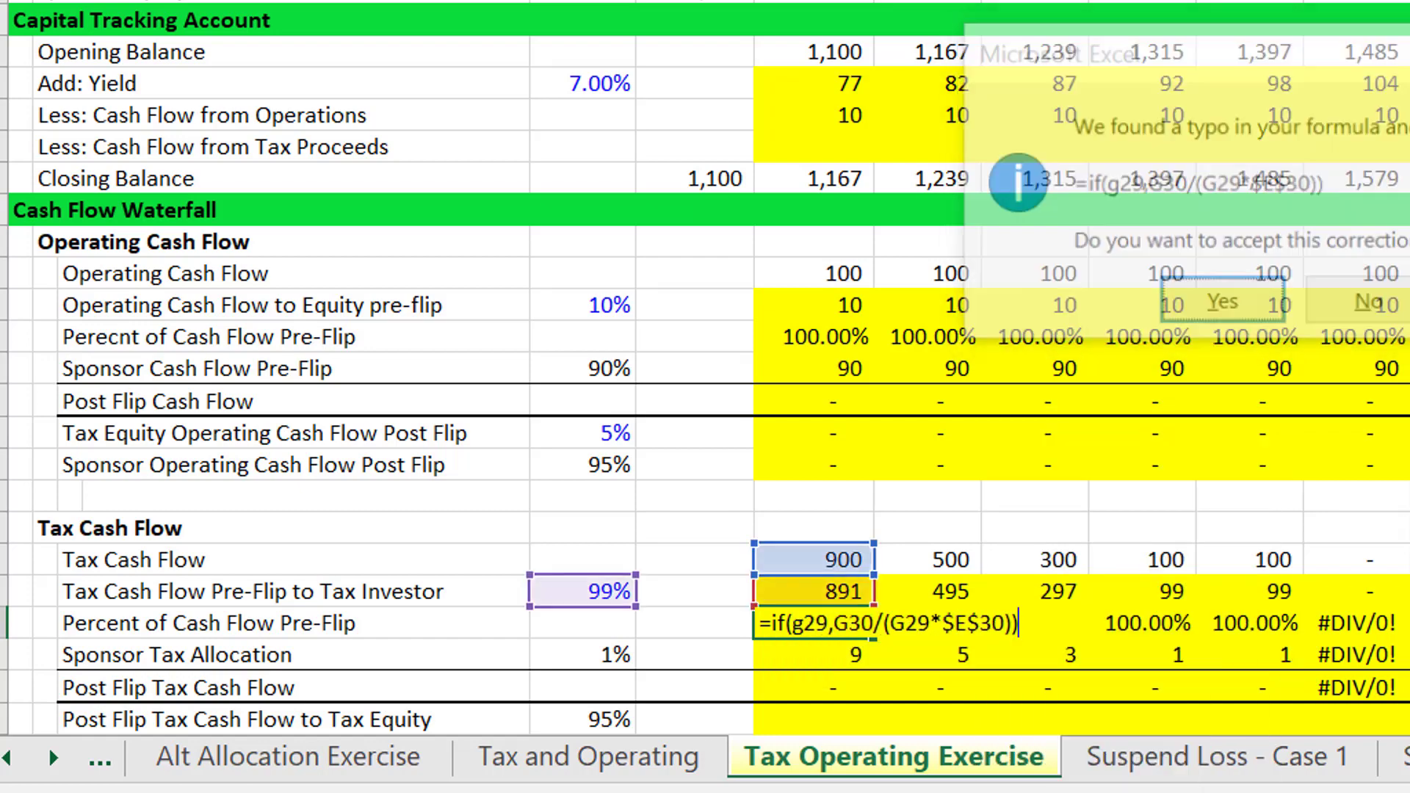
key("Return")
key("Up")
key("ctrl+shift+r")
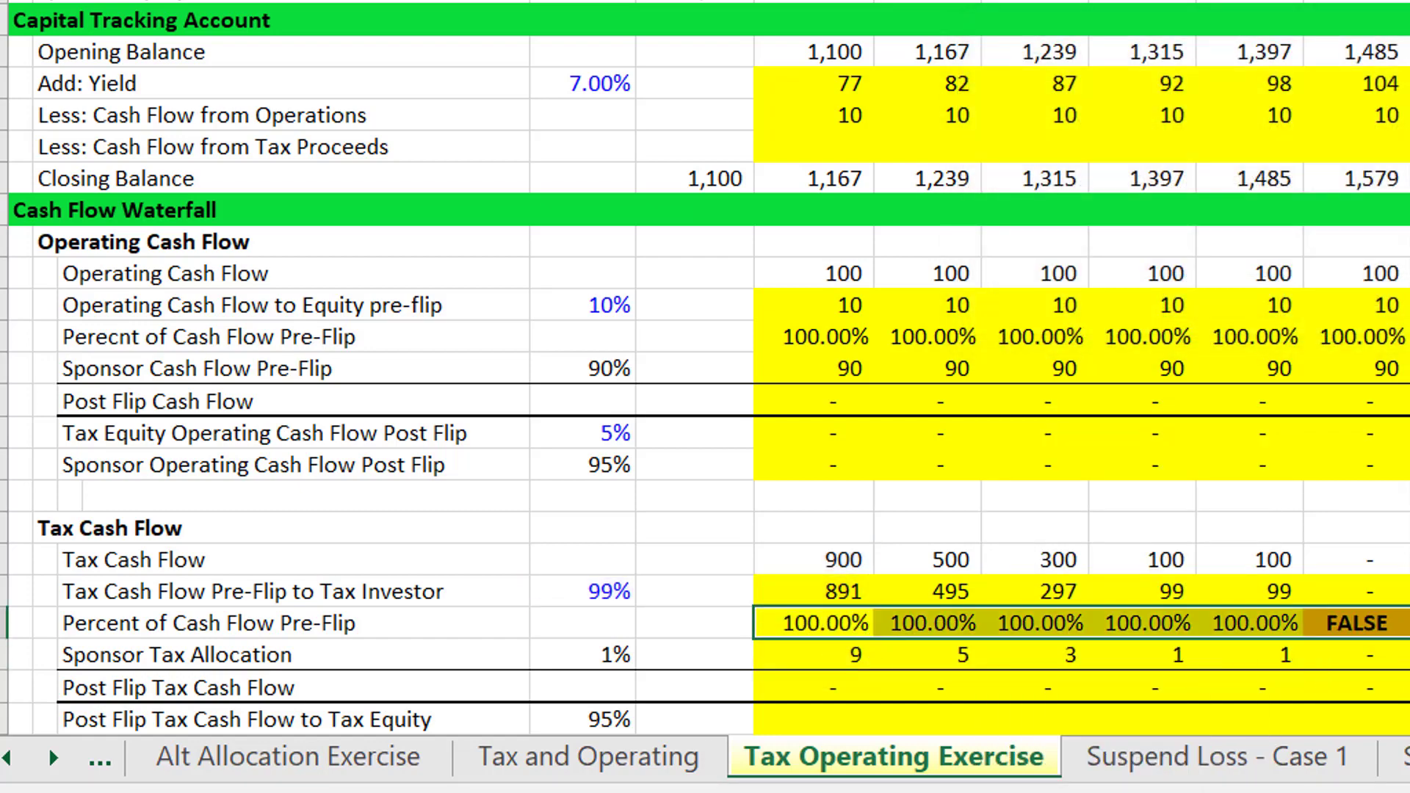
- Calculate the first-period Post Flip Tax Cash Flow to Tax Equity as =G33*$E$34
key("Down")
key("Down")
key("Down")
key("Down")
key("Down")
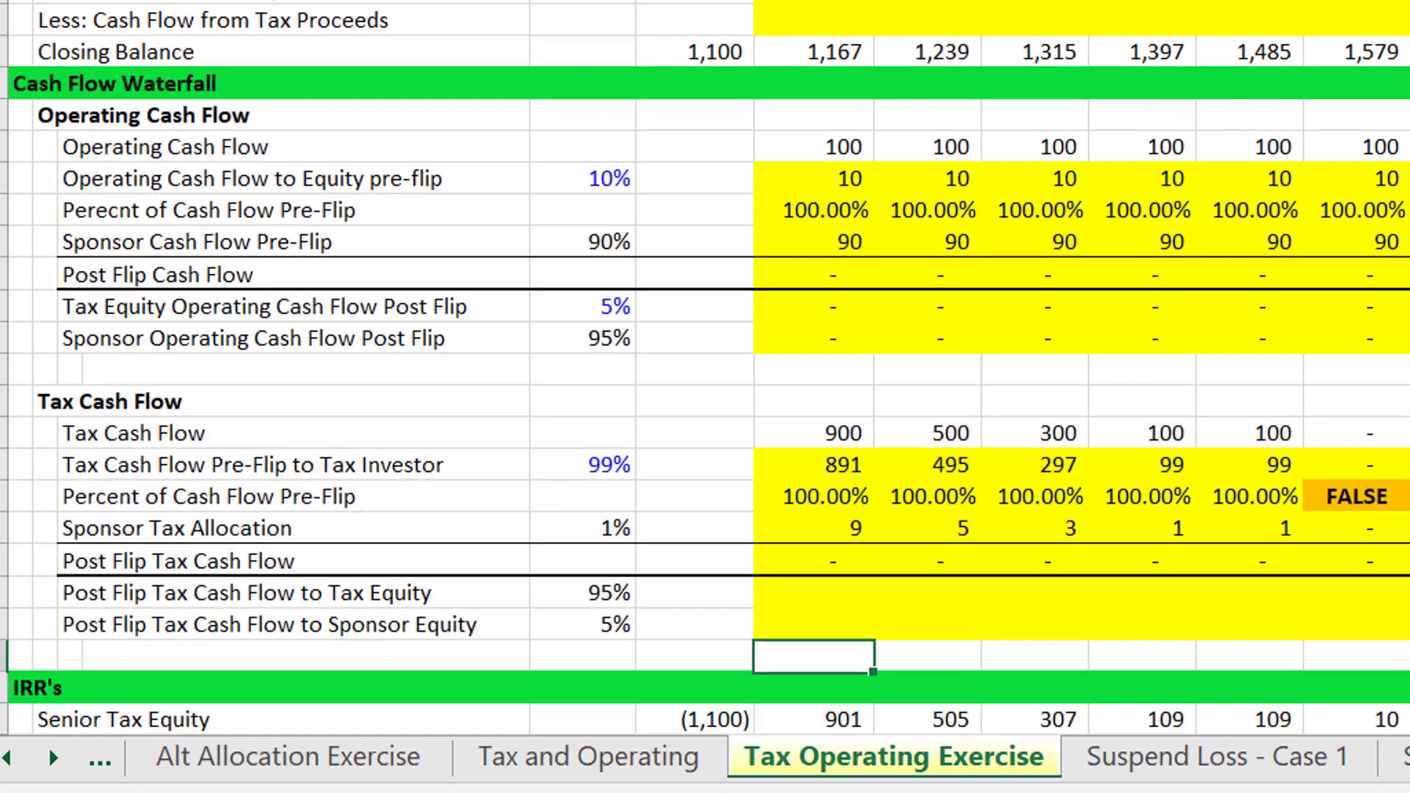
key("Up")
key("Up")
type("=")
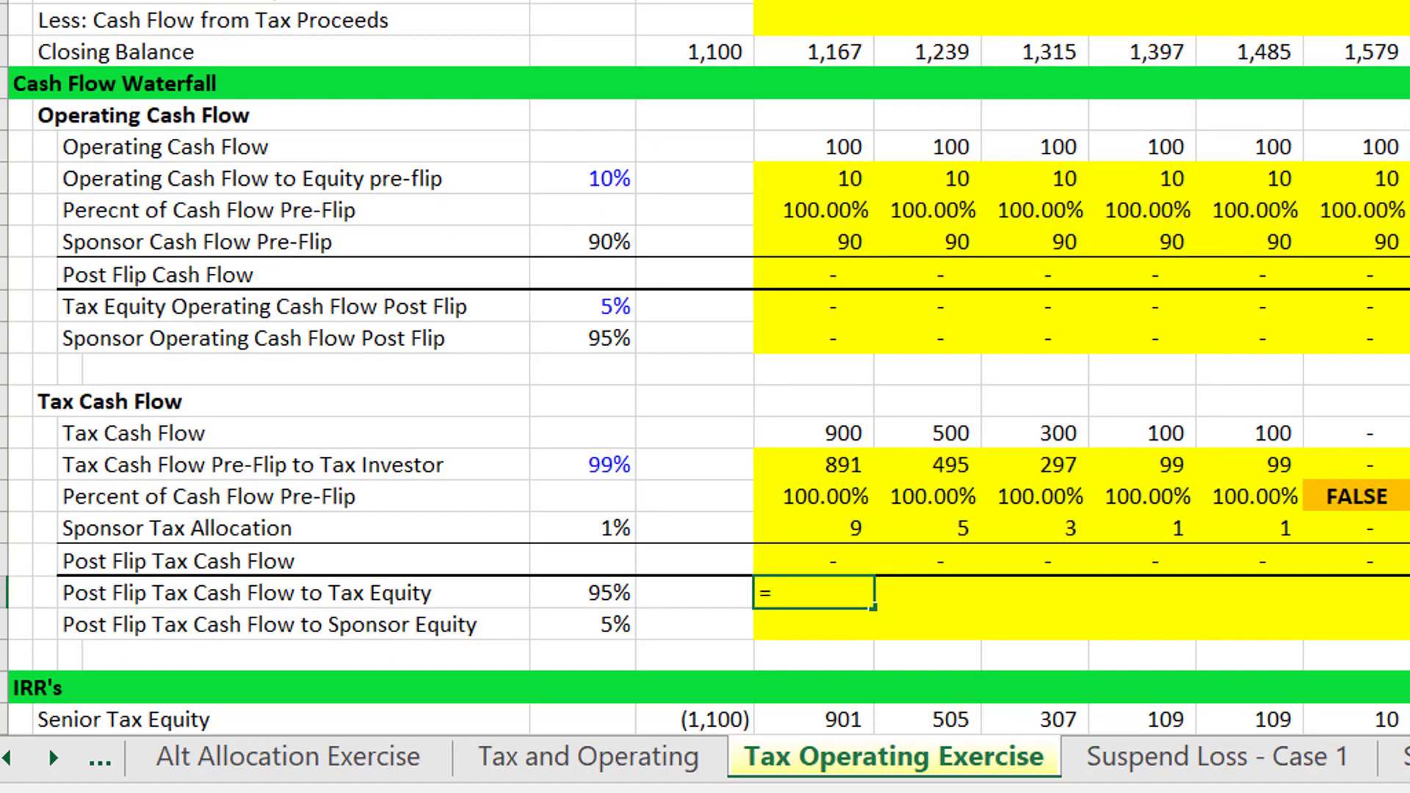
key("Up")
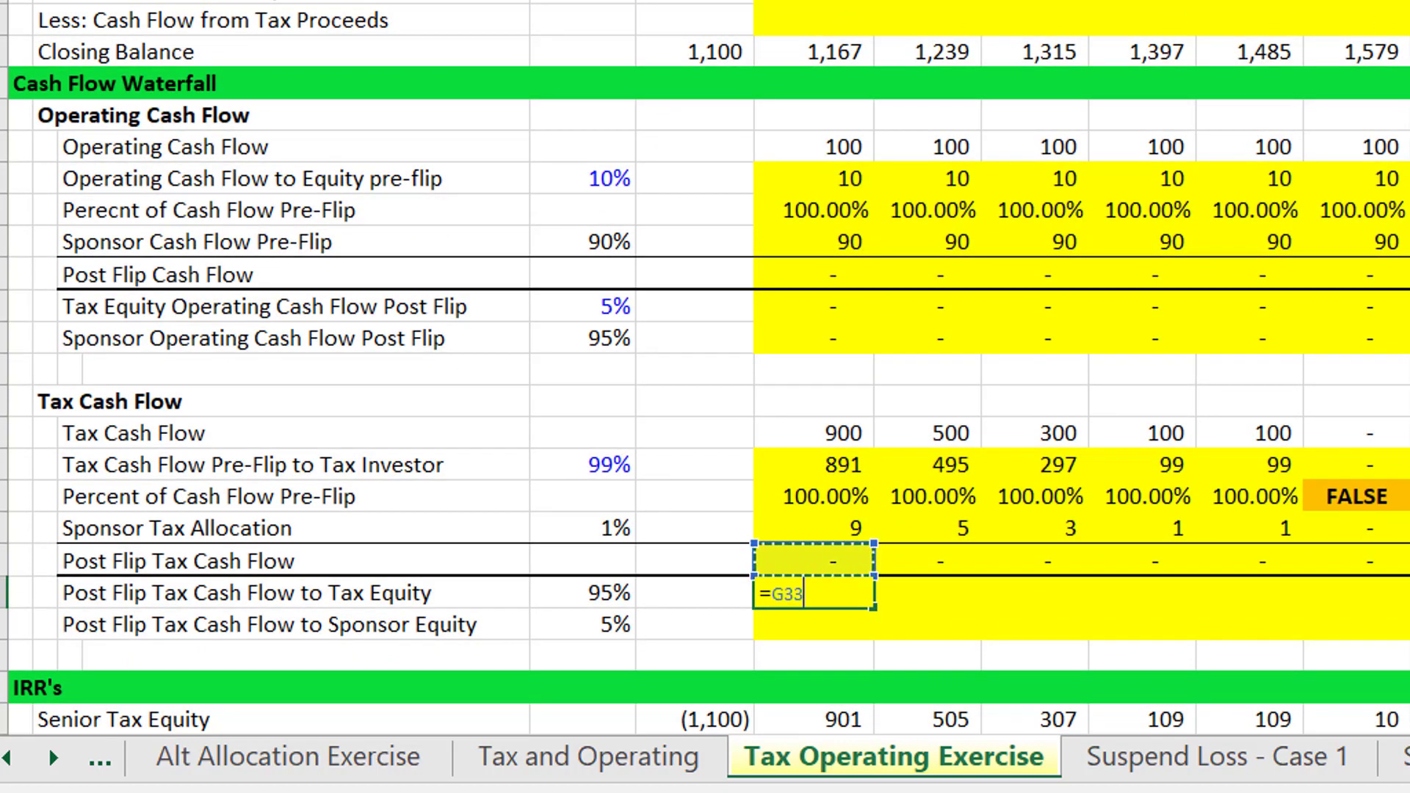
type("*")
key("Left")
key("Left")
key("F4")
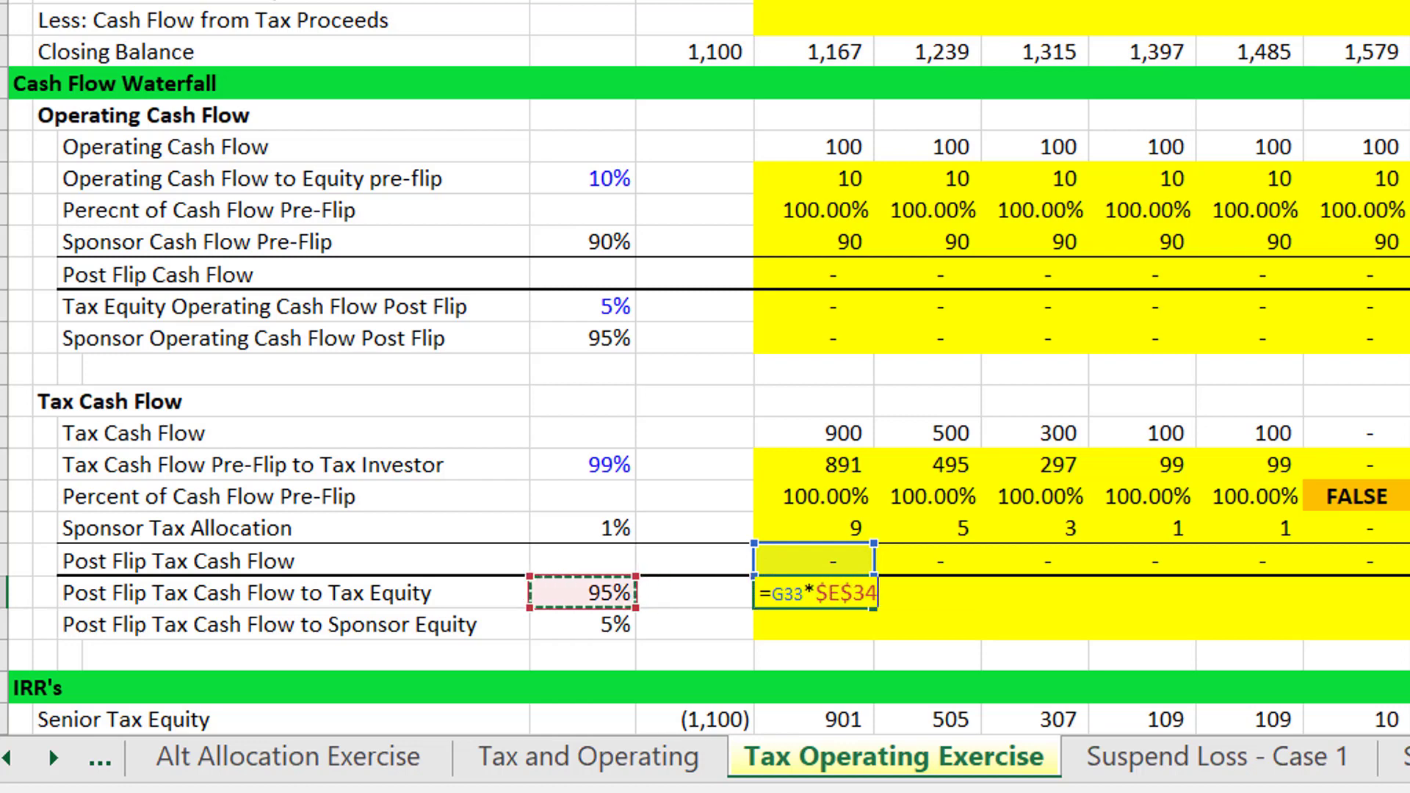
key("Return")
- Calculate the first-period Post Flip Tax Cash Flow to Sponsor Equity as =G33*$E$35
type("=")
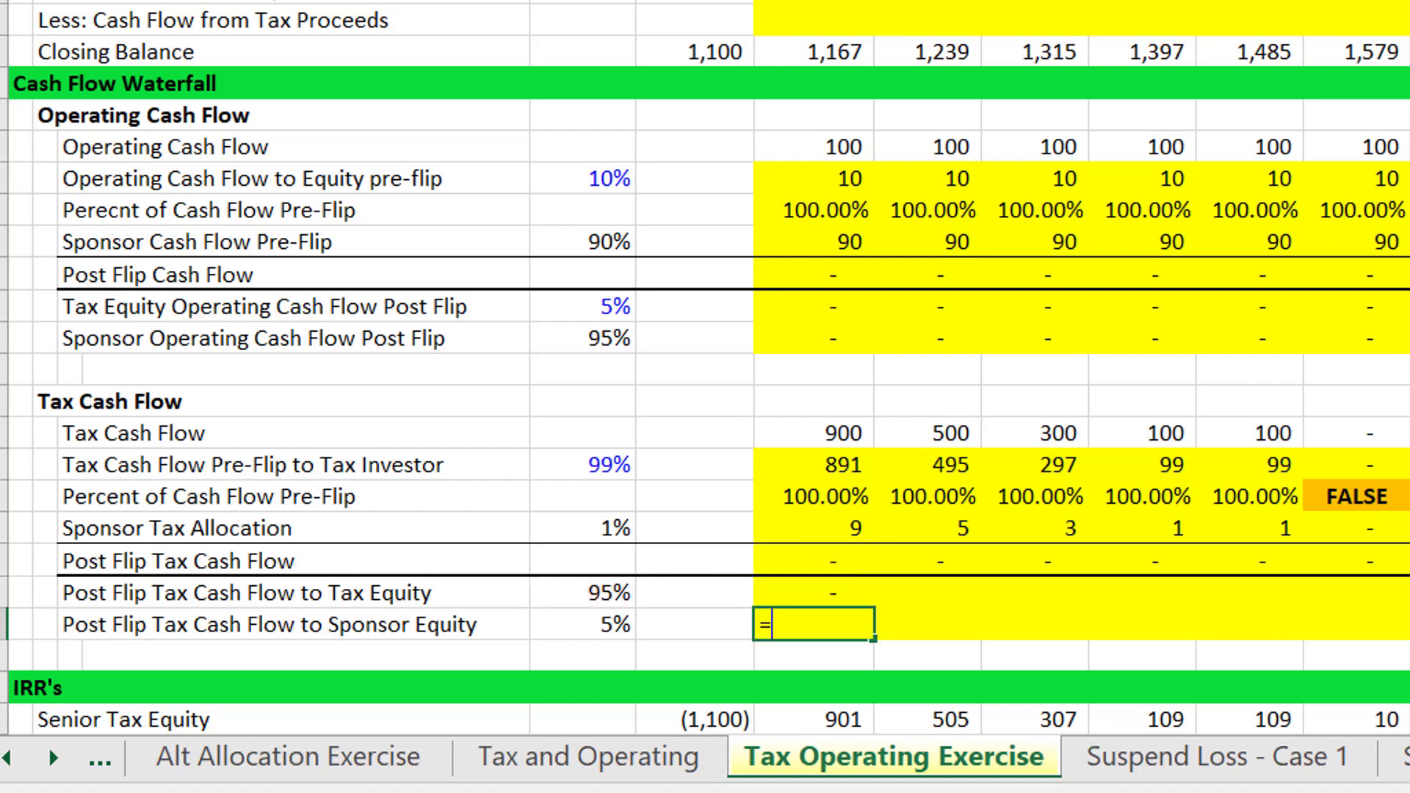
key("Up")
key("Up")
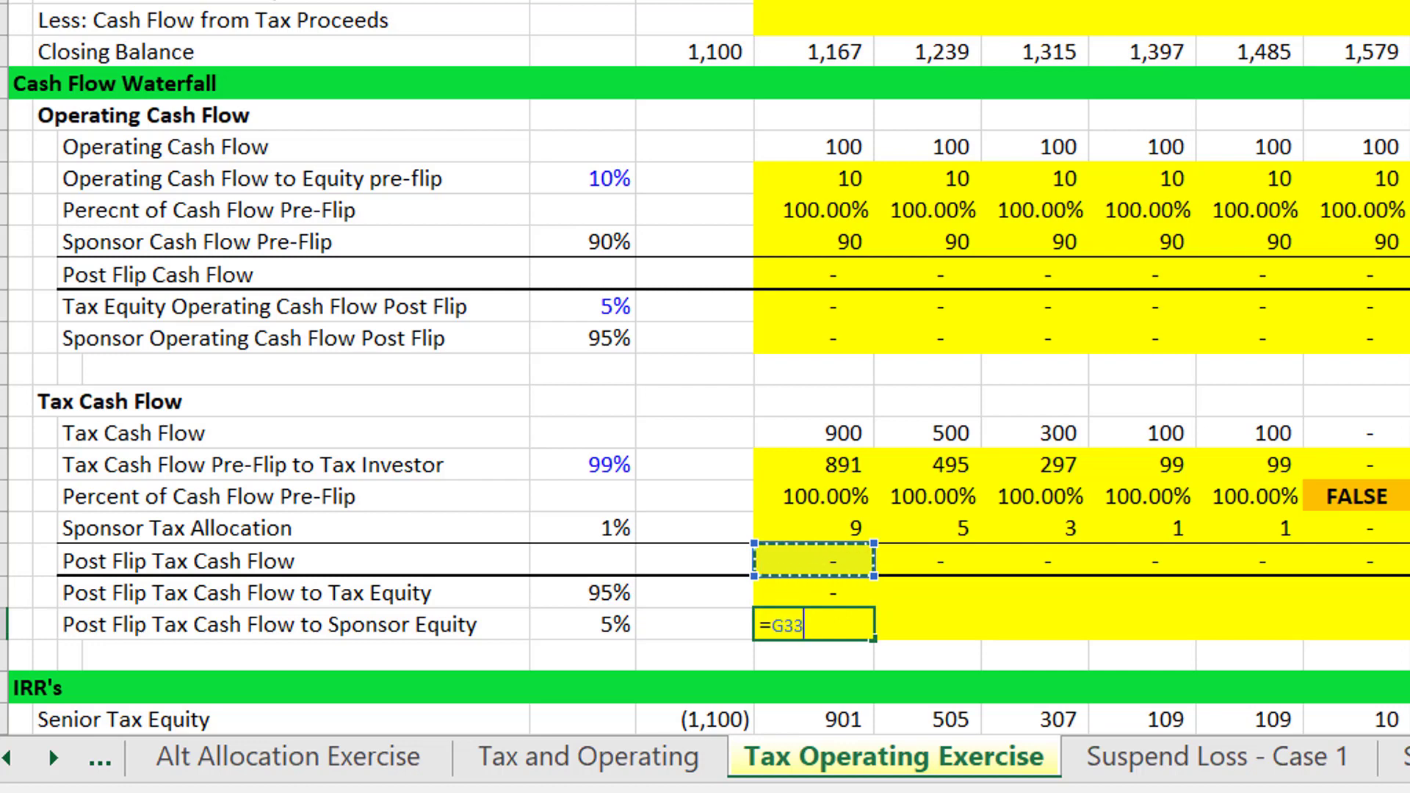
type("*")
key("Left")
key("Left")
key("F4")
key("Return")
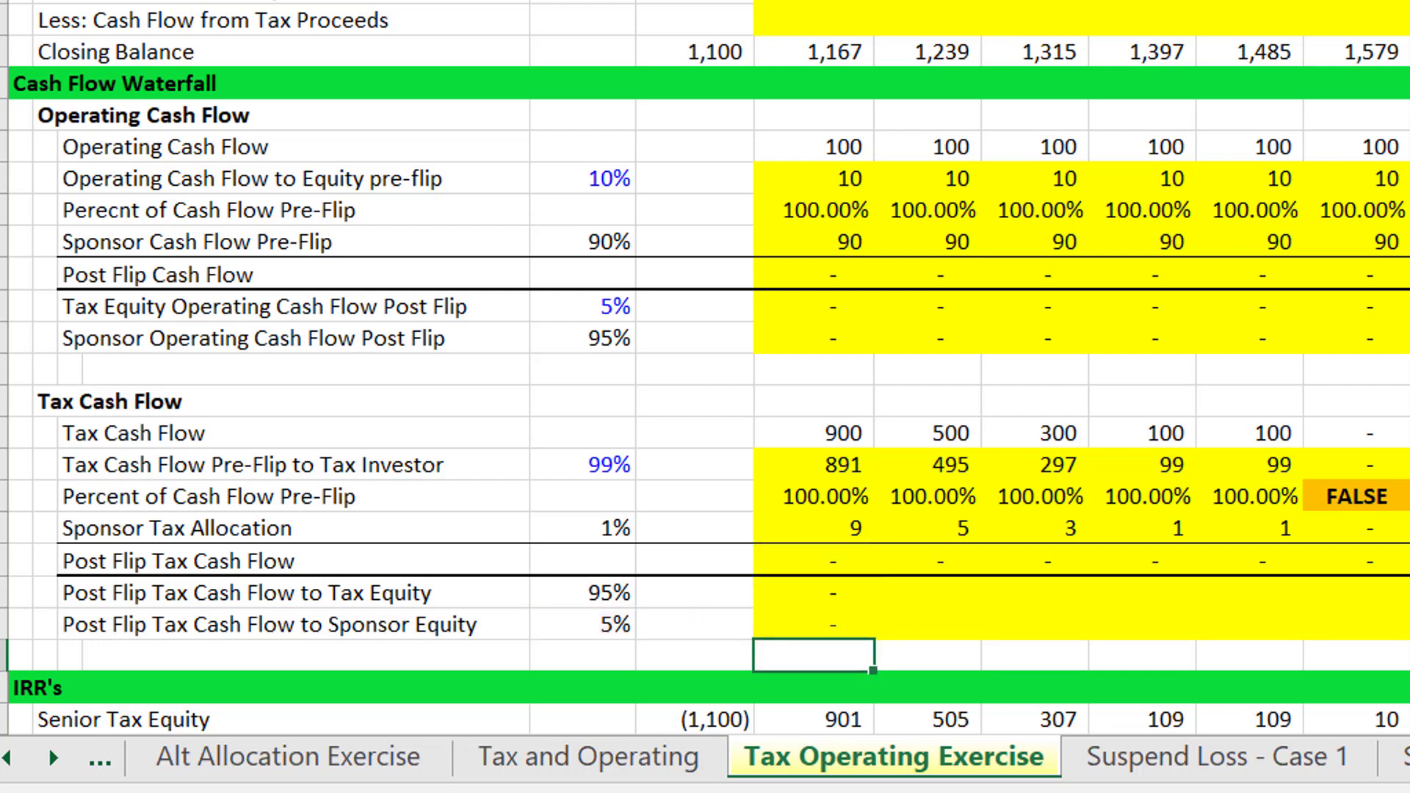
- Copy both first-period Post Flip Tax Cash Flow split formulas, for Tax Equity and Sponsor Equity, across all periods
key("Up")
key("Up")
key("shift+Down")
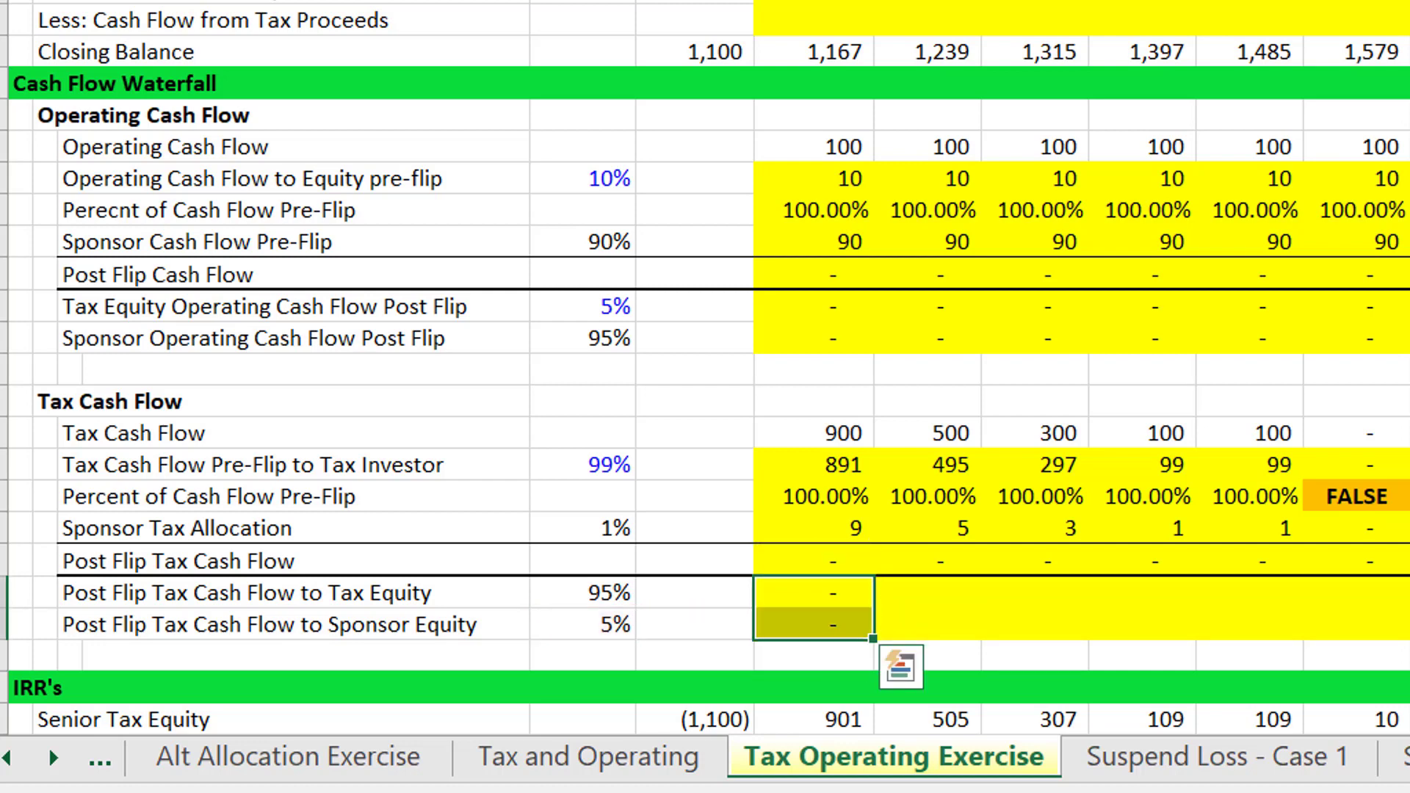
key("ctrl+alt+r")
- Review the first-period formulas for Tax Cash Flow Pre-Flip to Tax Investor and the tax Percent of Cash Flow Pre-Flip
key("Up")
key("Up")
key("Up")
key("Up")
key("F2")
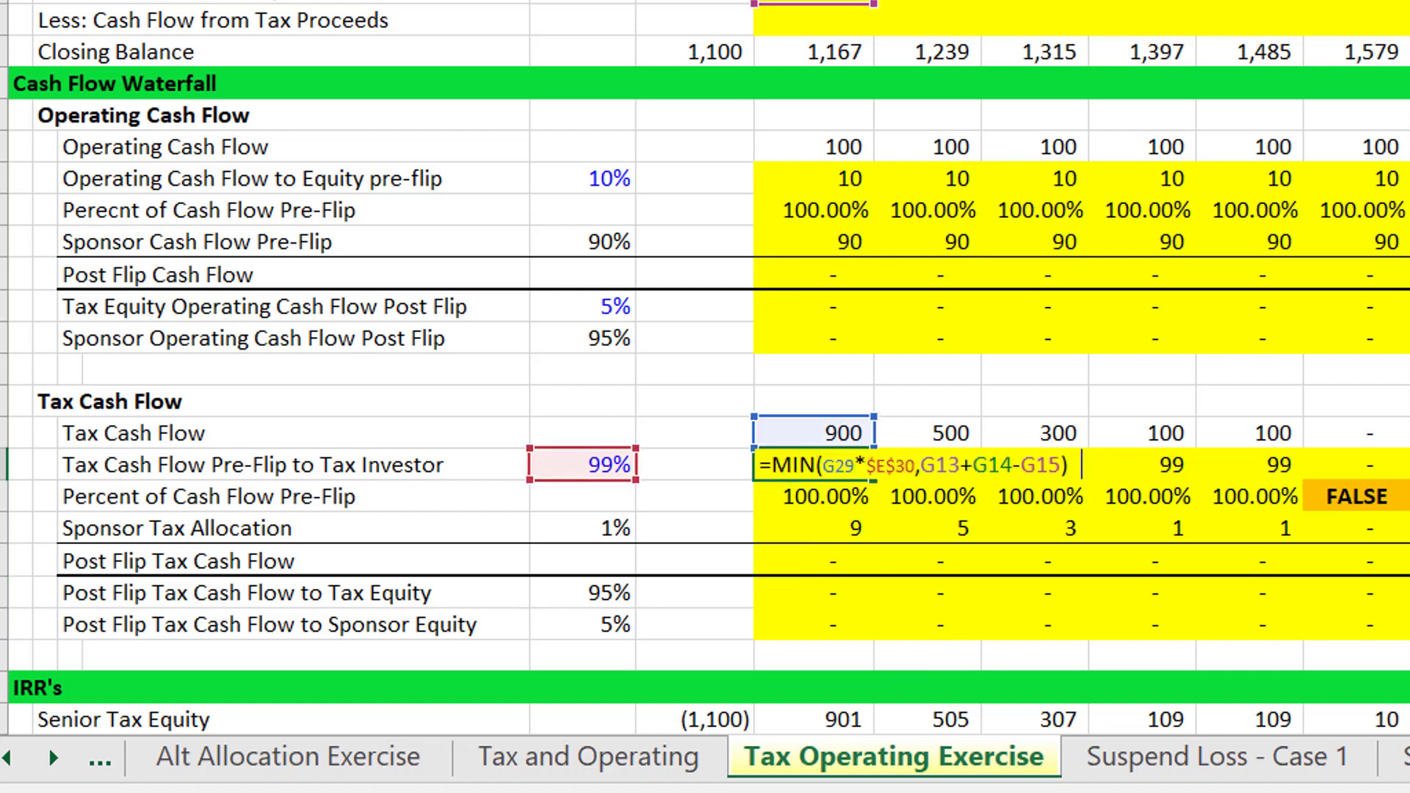
key("Return")
key("F2")
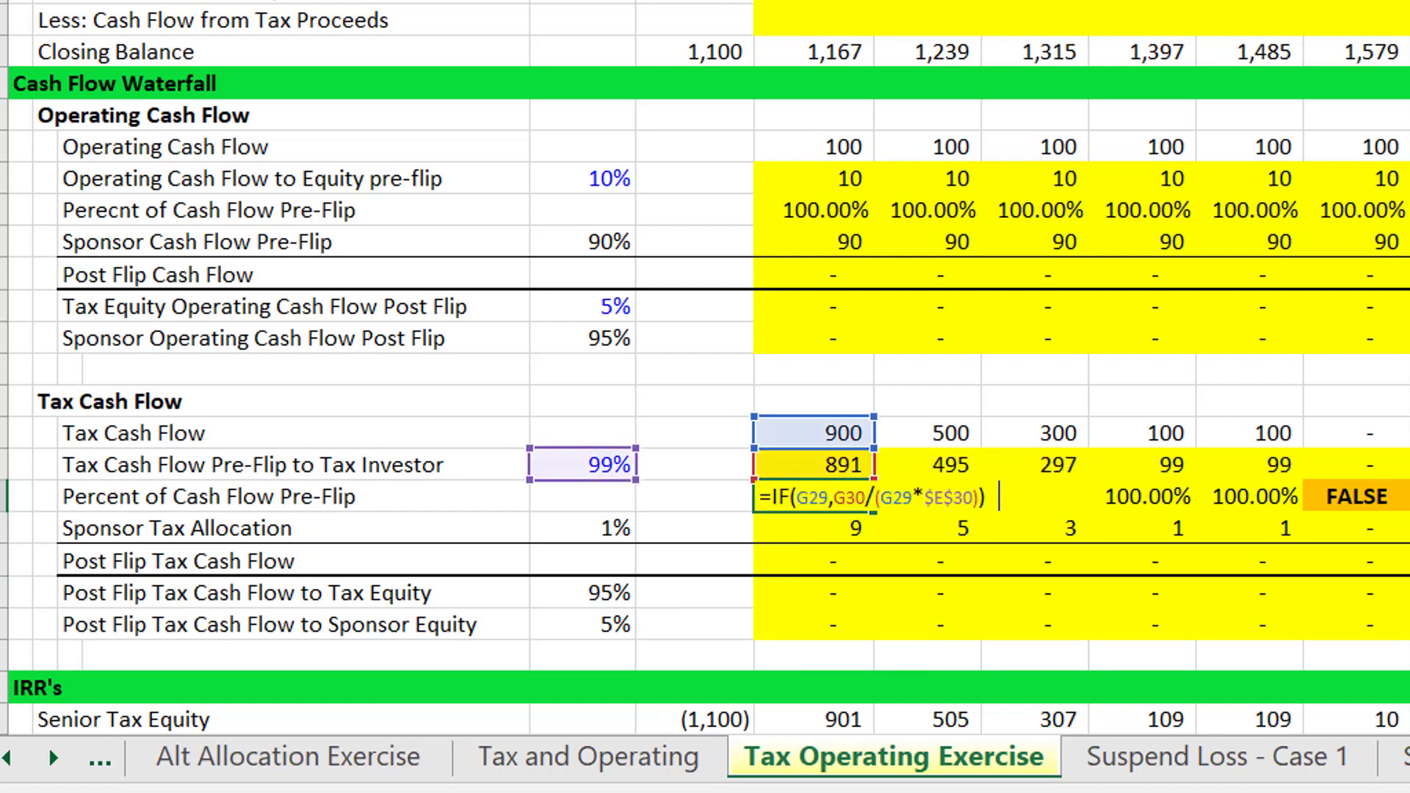
key("Escape")
key("Down")
key("Down")
key("Down")
key("Right")
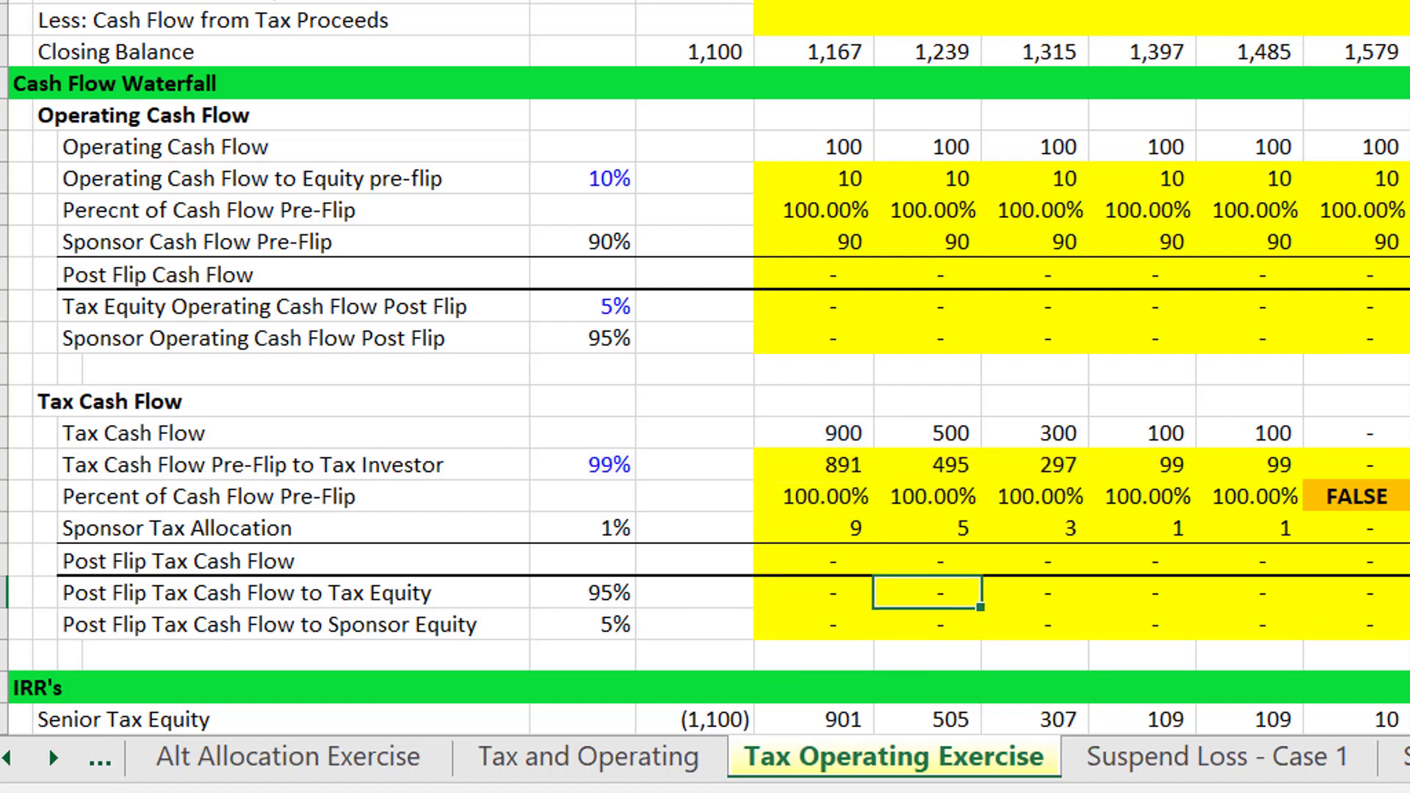
key("Up")
key("Up")
key("Up")
key("Left")
key("Up")
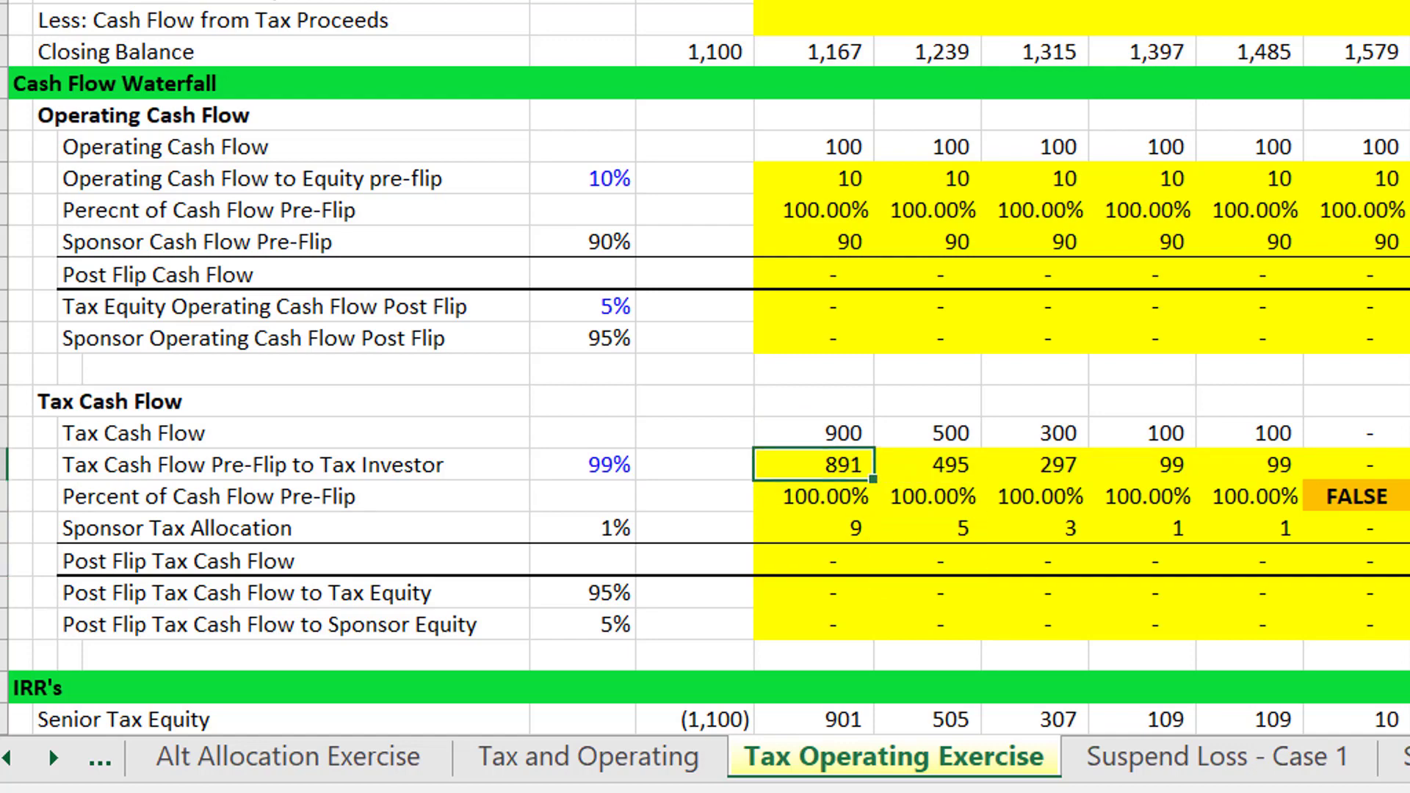
- Inspect the first-period Senior Tax Equity cash flow formula in the IRR's section
key("Down")
key("Down")
key("Down")
key("Down")
key("Down")
key("Down")
key("Down")
key("Down")
key("Down")
key("Down")
key("Down")
key("Down")
key("Down")
key("Down")
key("Down")
key("Down")
key("Up")
key("Up")
key("Up")
key("Up")
key("Up")
key("Up")
key("Up")
key("Up")
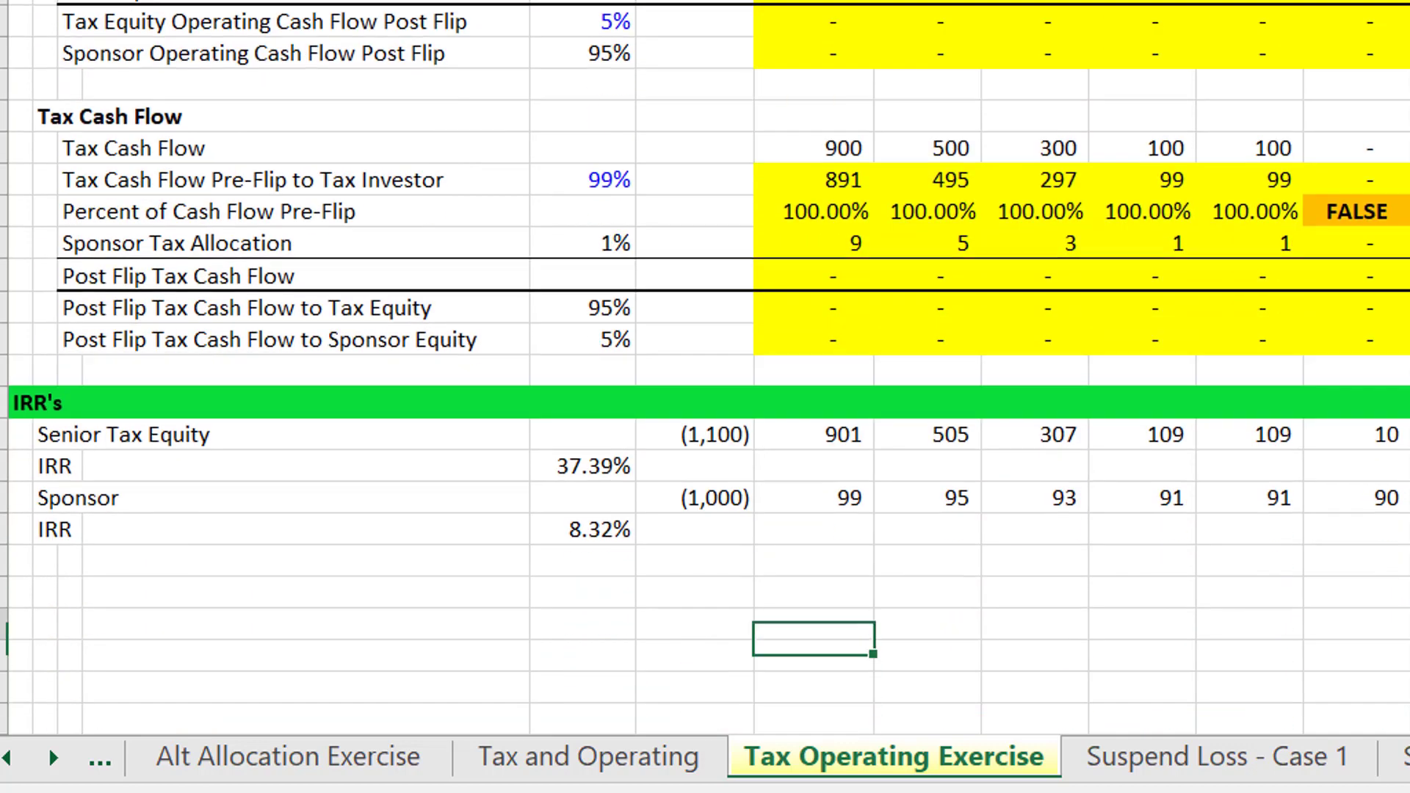
key("F2")
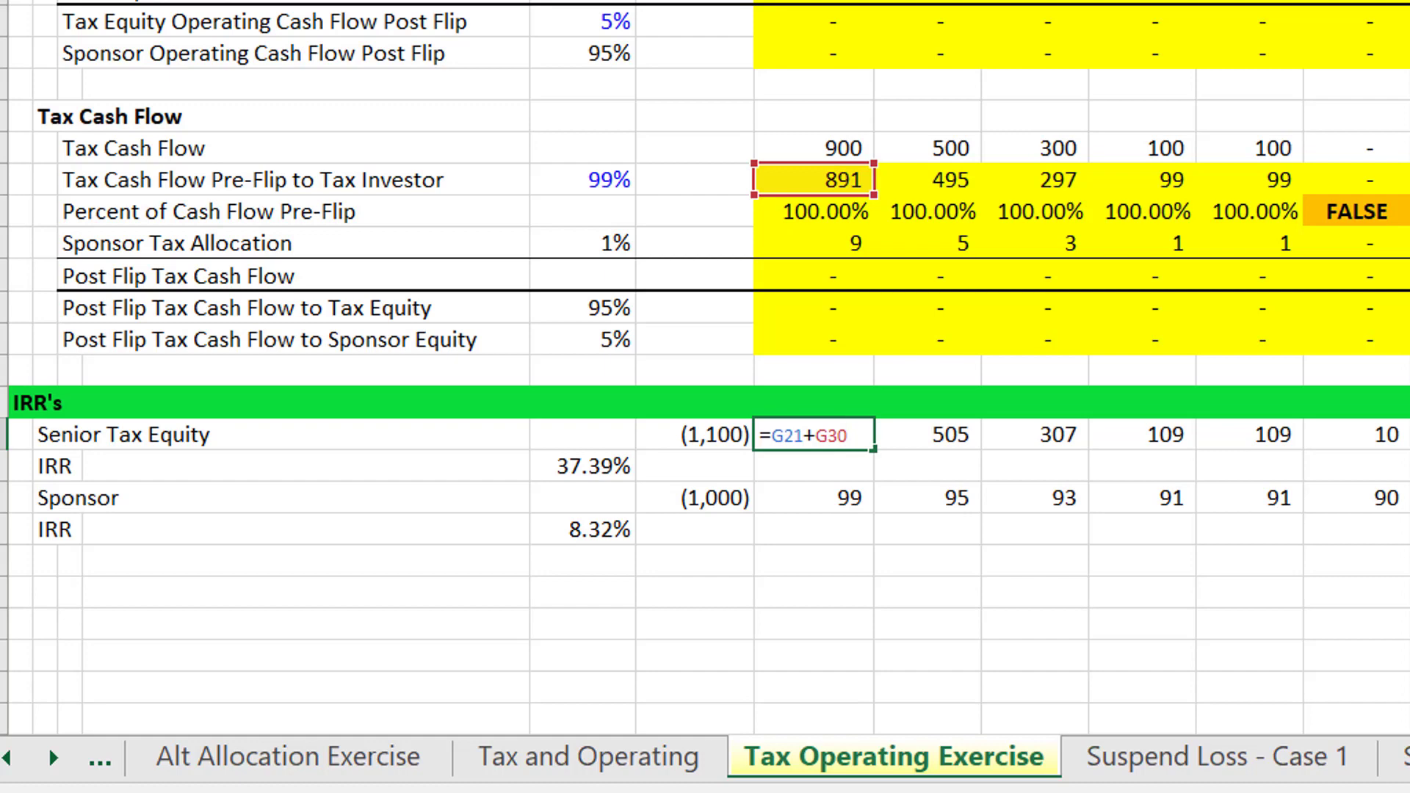
key("Escape")
- Link the first-period Less: Cash Flow from Tax Proceeds in the Capital Tracking Account to the pre-flip tax cash flow as =G30
key("Up")
key("Up")
key("Up")
key("Up")
key("Up")
key("Up")
key("Up")
key("Up")
key("Up")
key("Up")
key("Up")
key("Up")
key("Up")
key("Up")
key("Up")
key("Up")
key("Up")
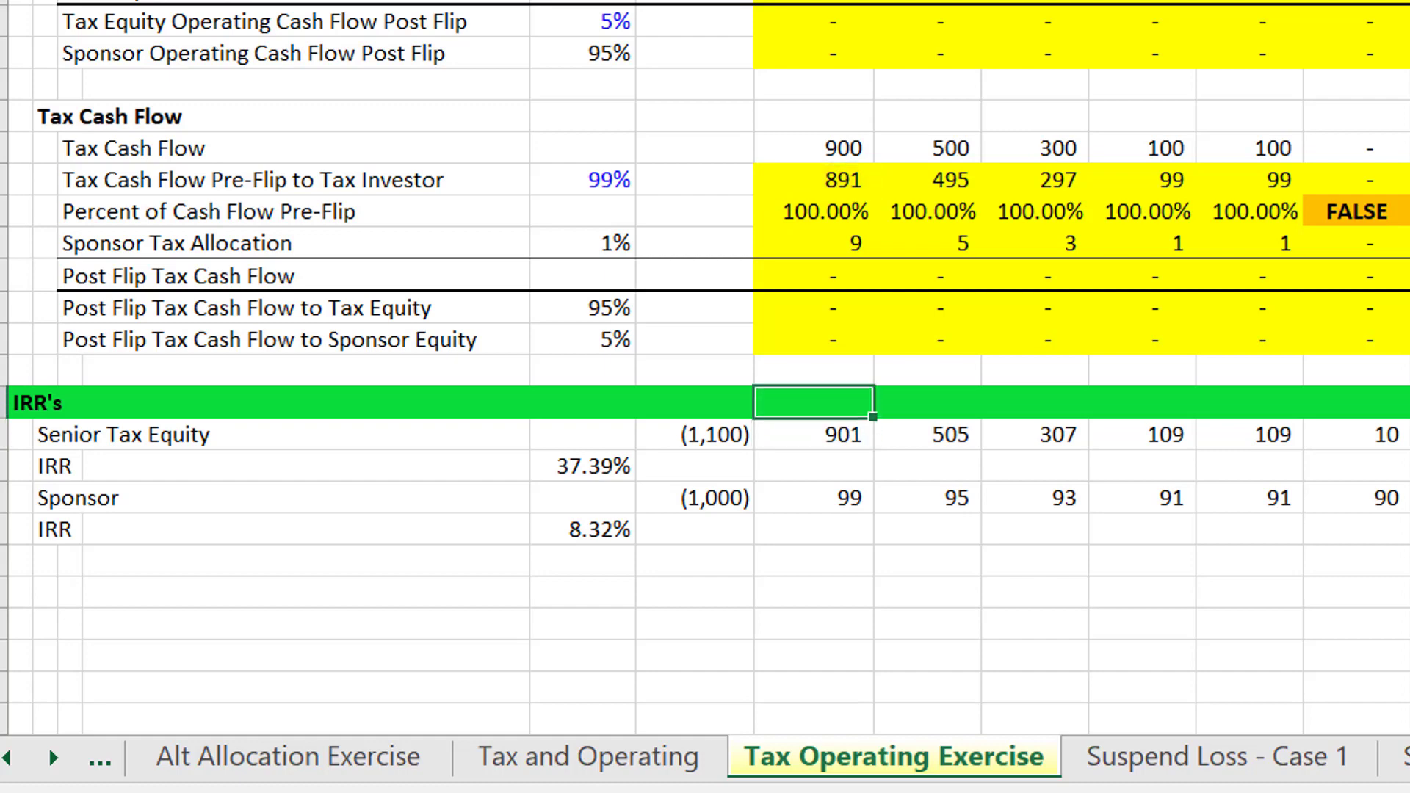
key("Up")
key("Up")
key("Up")
key("Up")
key("Up")
key("Up")
key("Up")
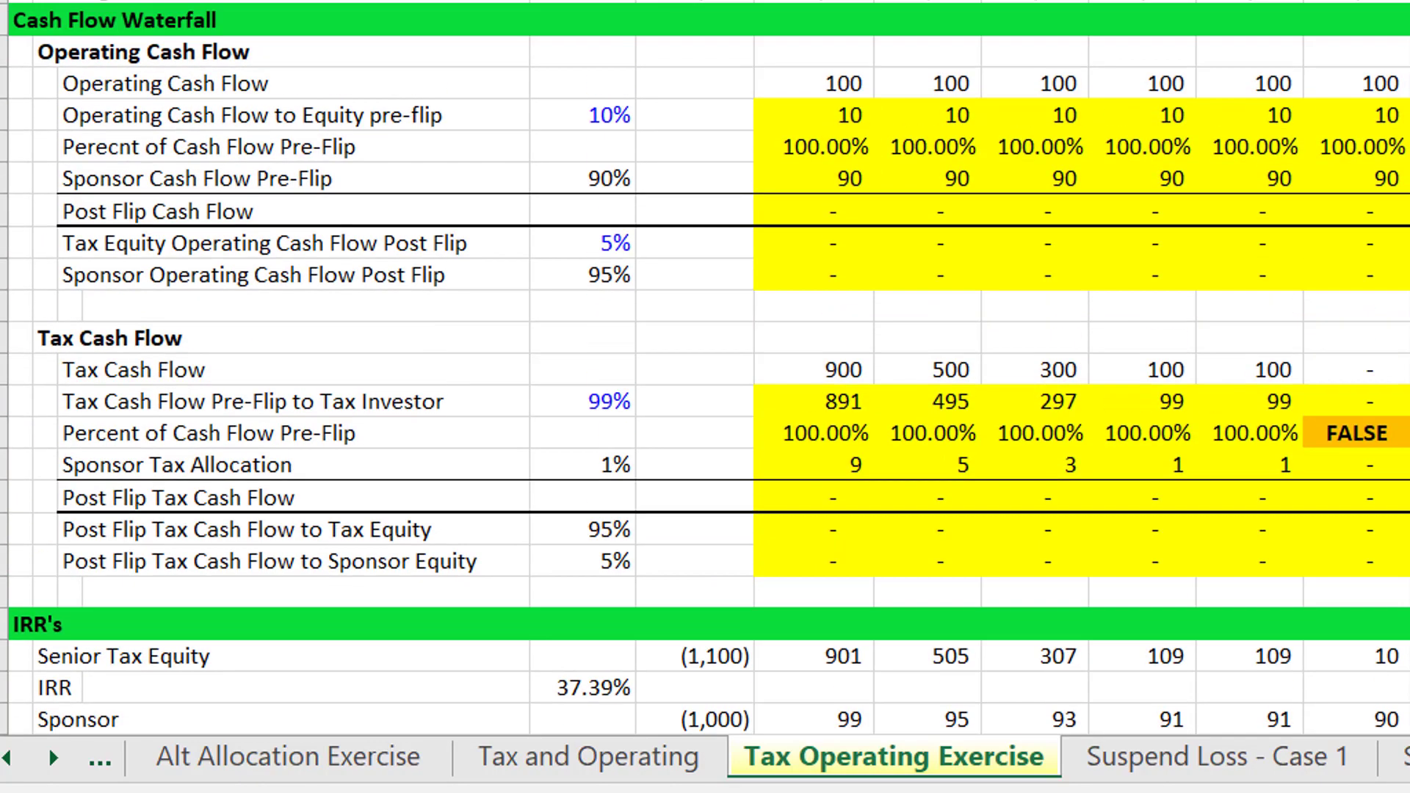
key("Up")
key("Up")
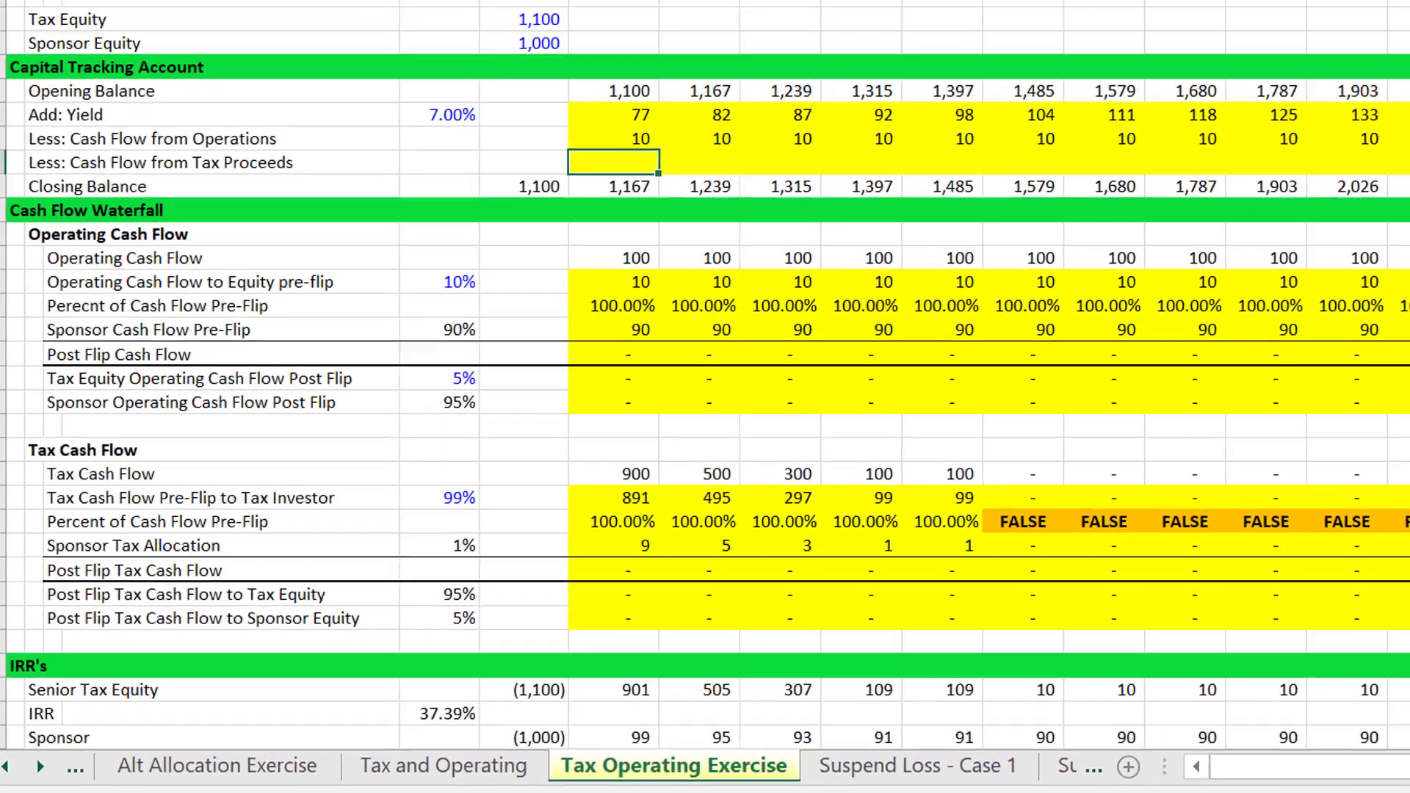
type("=")
key("Down")
key("Down")
key("Down")
key("Down")
key("Down")
key("Down")
key("Down")
key("Down")
key("Down")
key("Down")
key("Down")
key("Down")
key("Down")
key("Down")
key("Down")
key("Down")
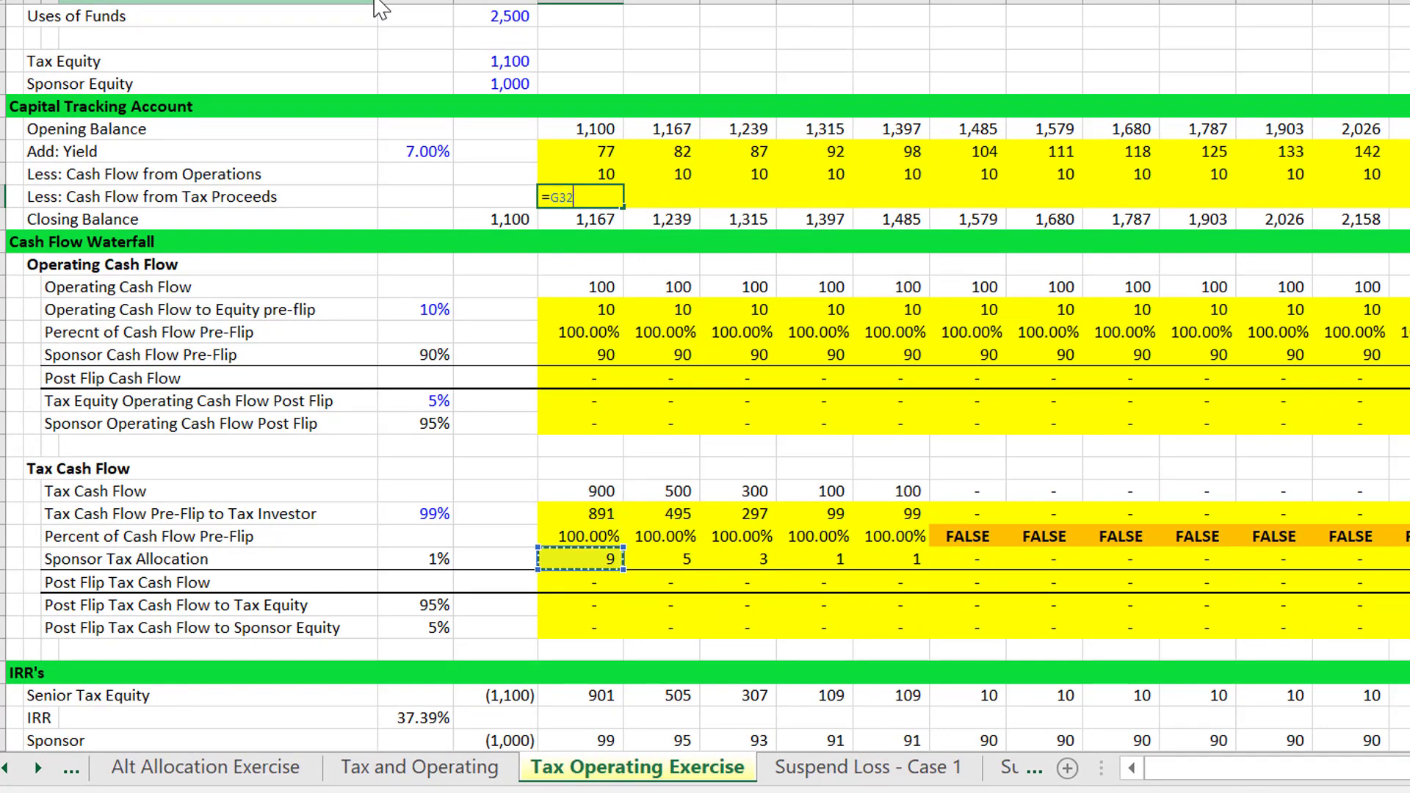
key("Up")
key("Up")
key("Up")
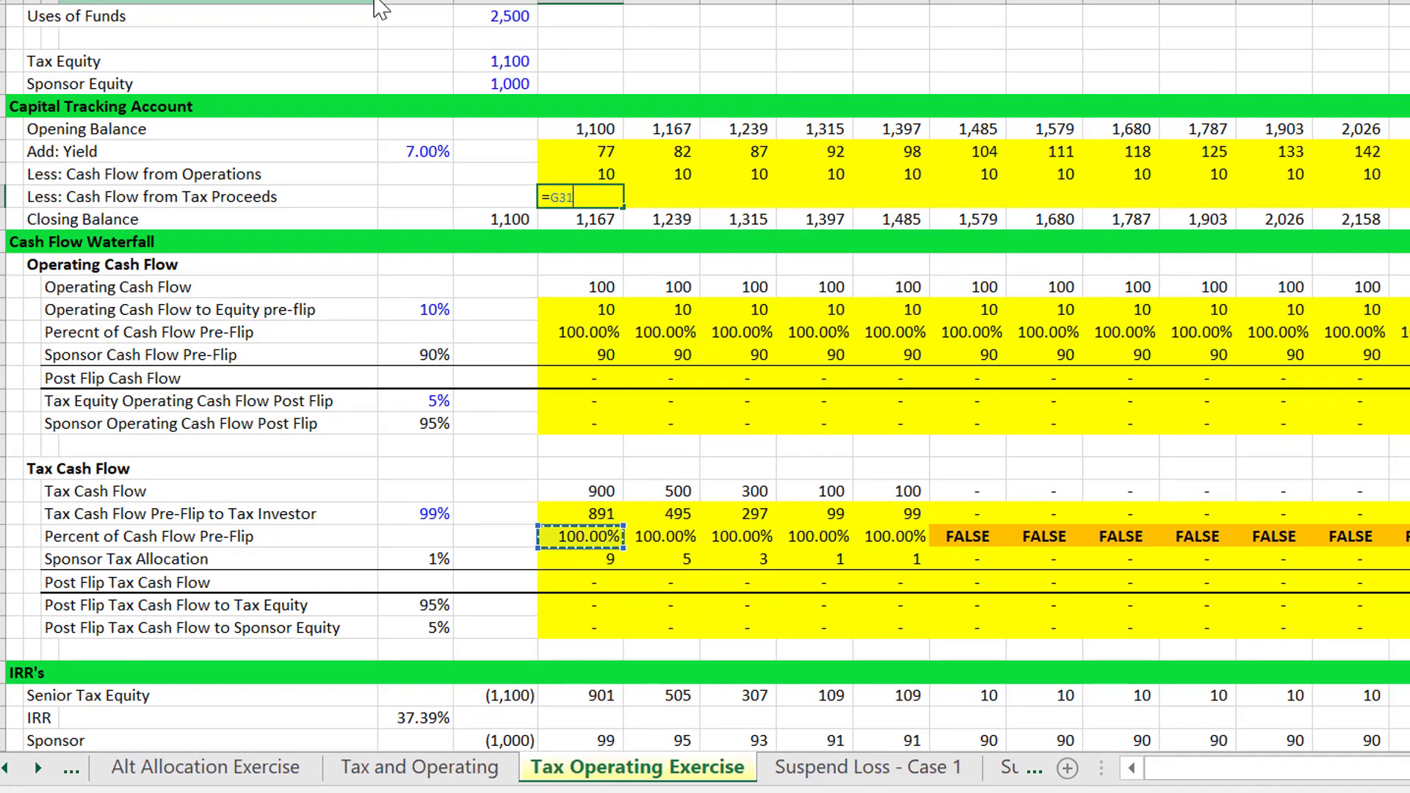
key("Down")
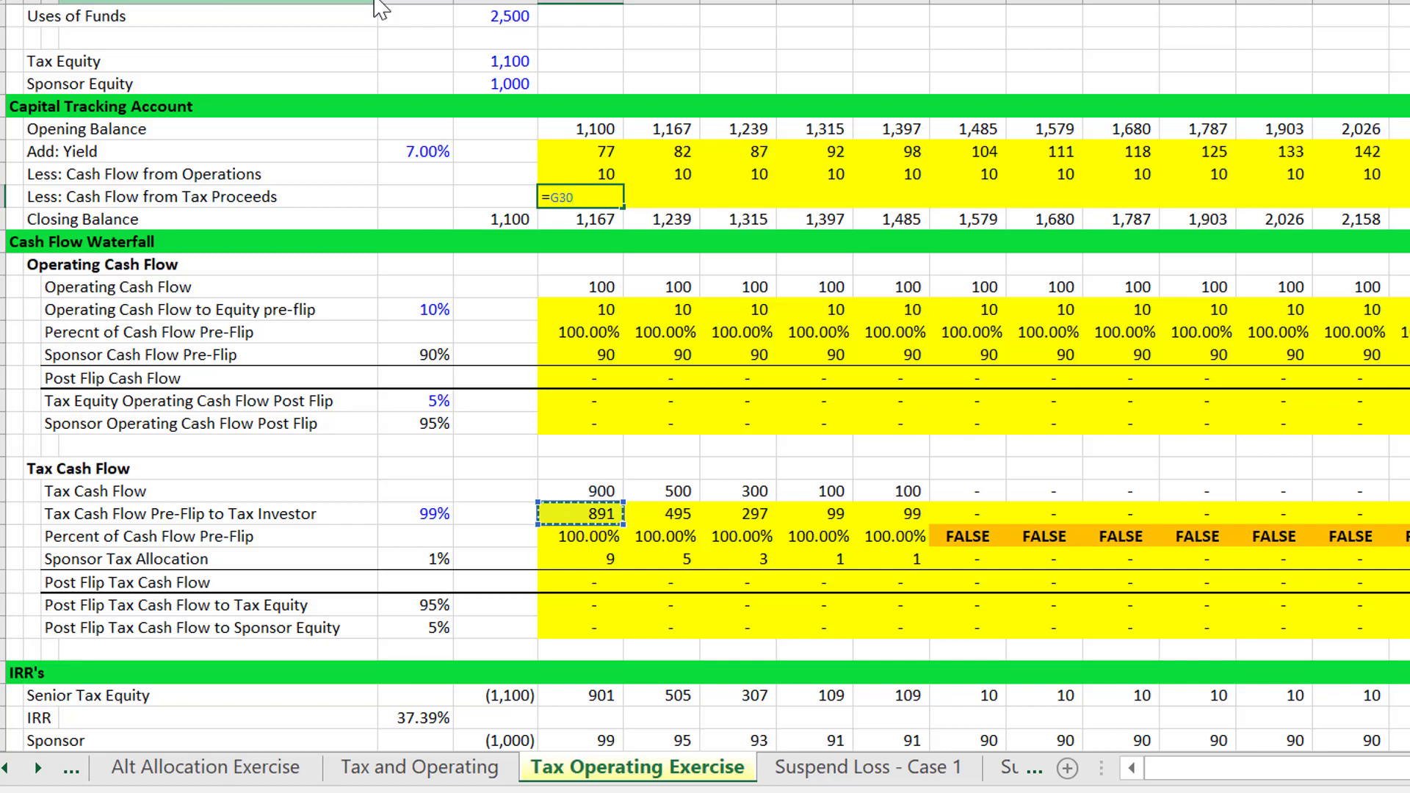
key("Return")
key("Up")
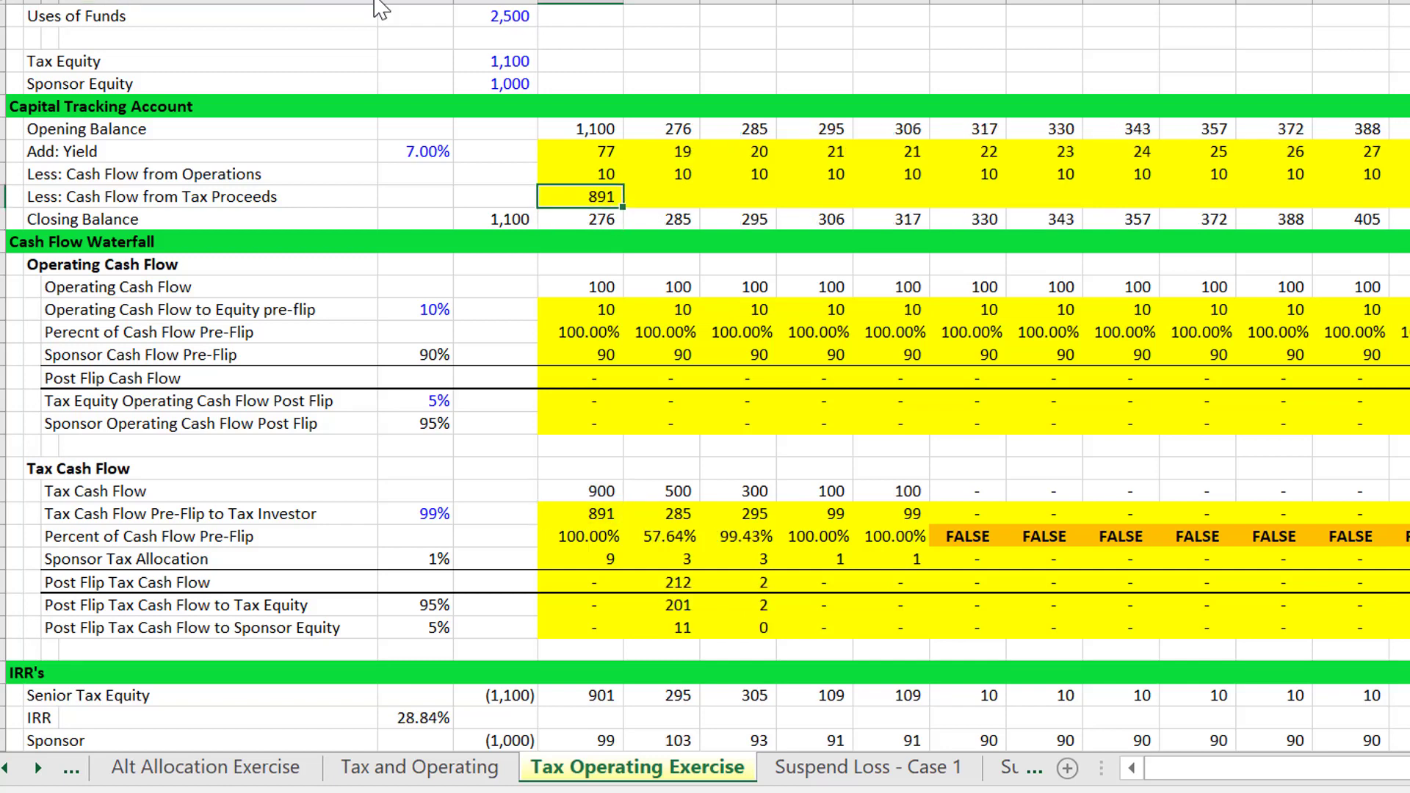
- Copy the Less: Cash Flow from Tax Proceeds formula across all periods
key("ctrl+shift+r")
key("Left")
key("Right")
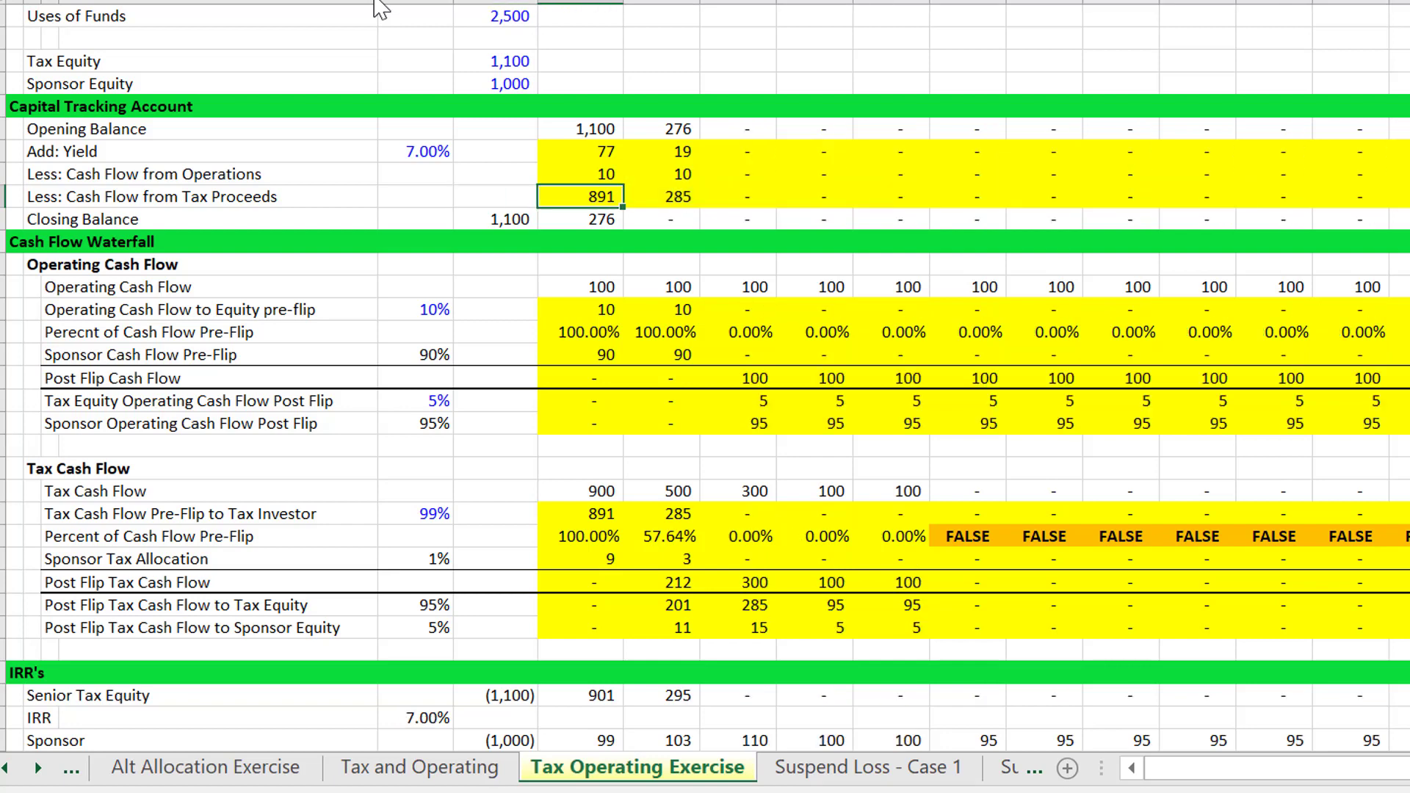
- Set the Add: Yield rate in the Capital Tracking Account to 10%
key("Up")
key("Left")
key("Up")
key("Left")
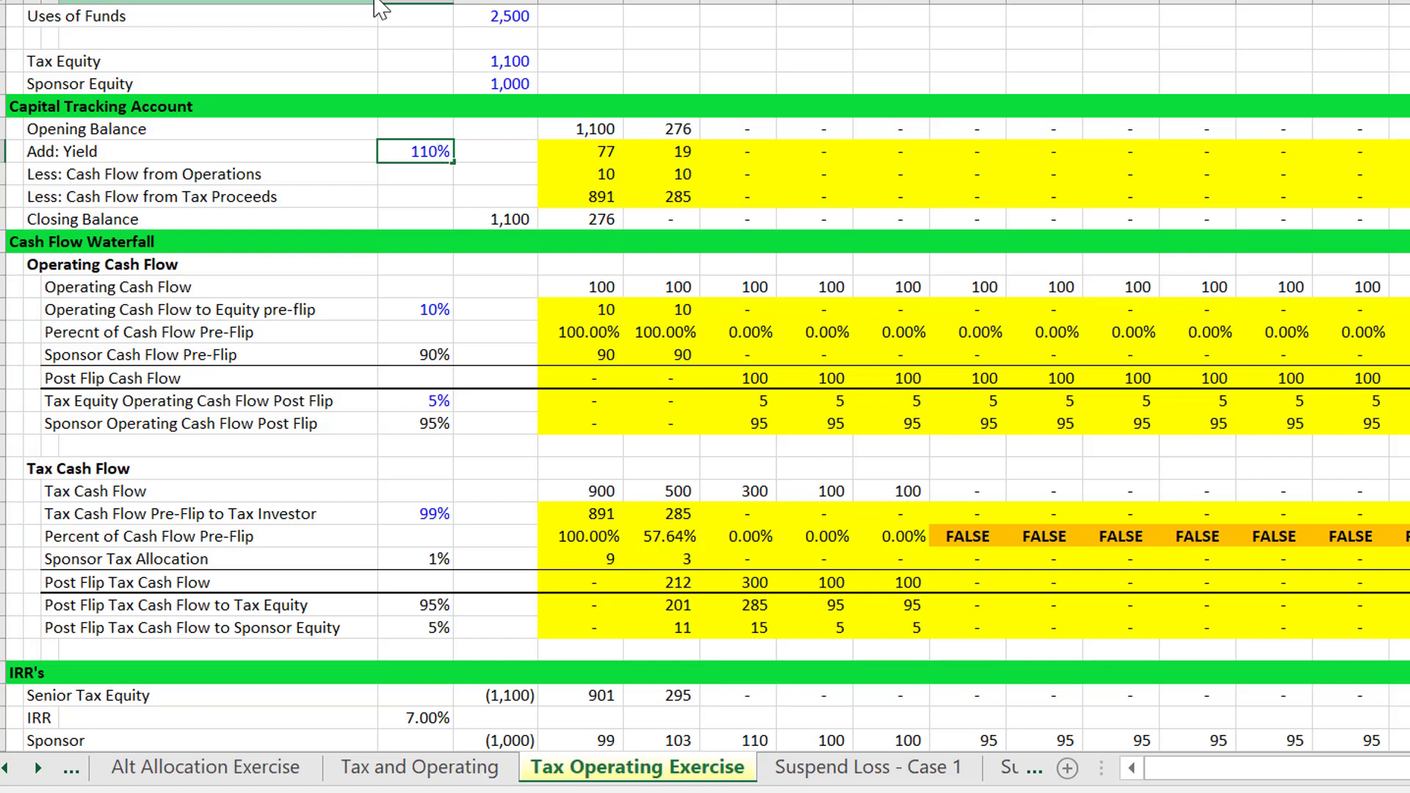
key("ctrl+Return")
type("10")
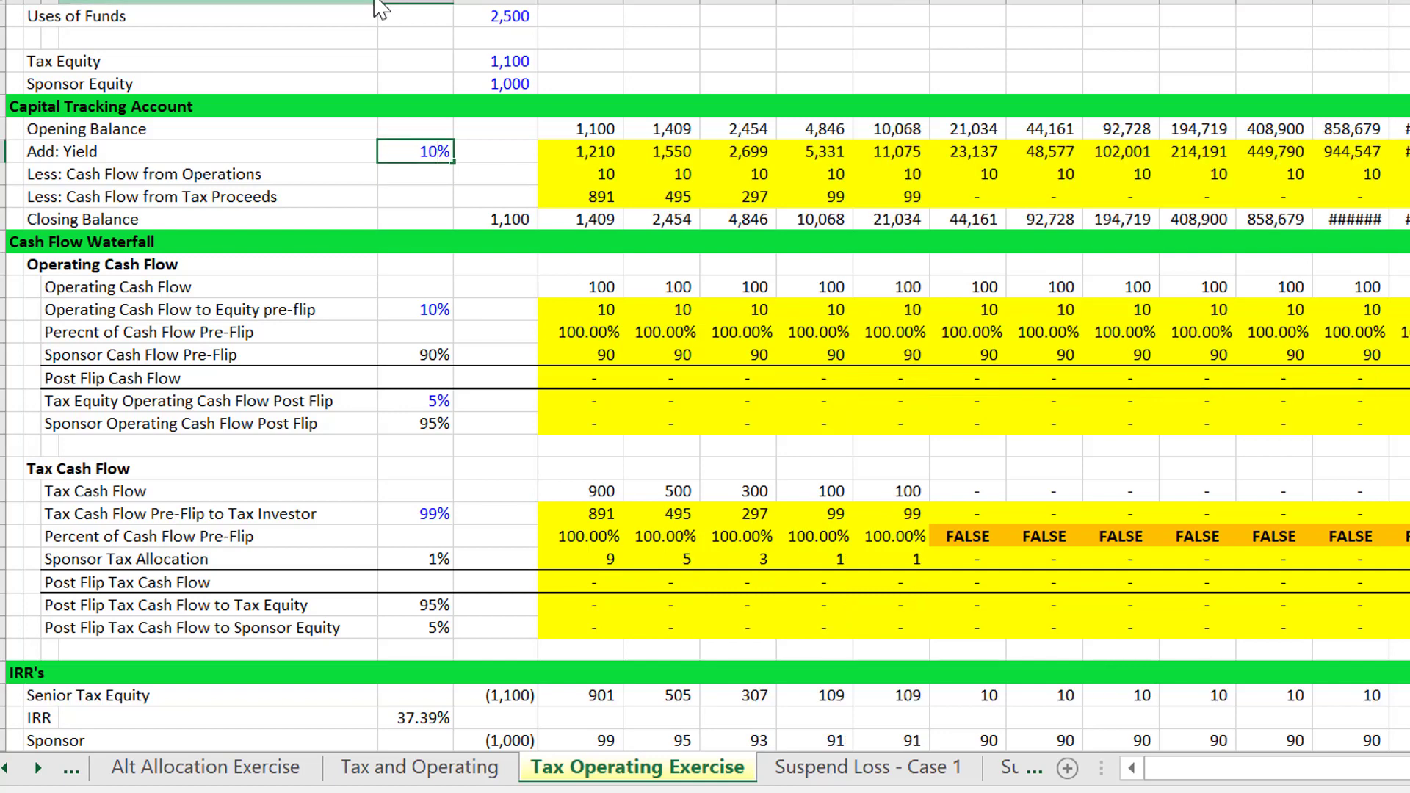
key("ctrl+Return")
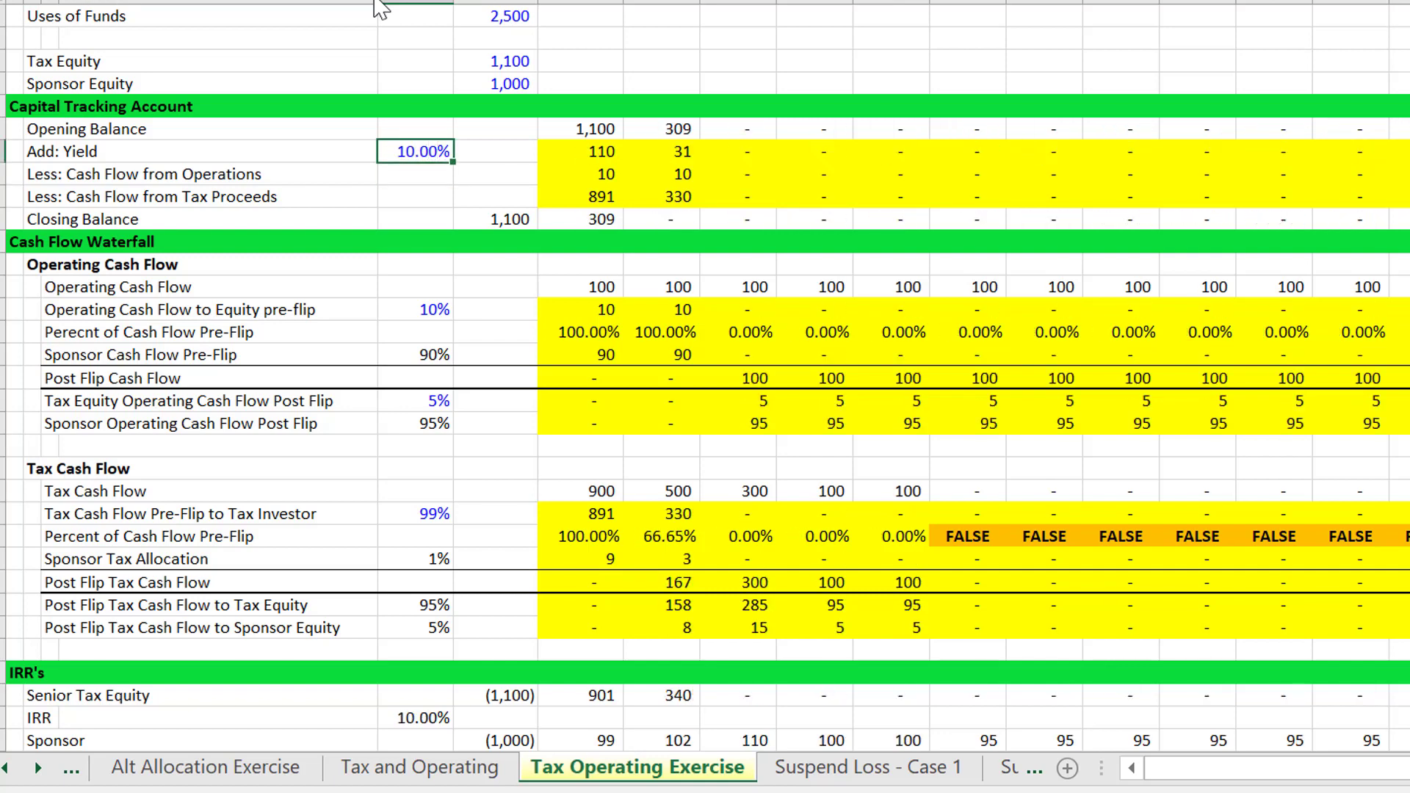
- Test the Add: Yield rate at 20% and return it to 10%
type("20")
key("ctrl+Return")
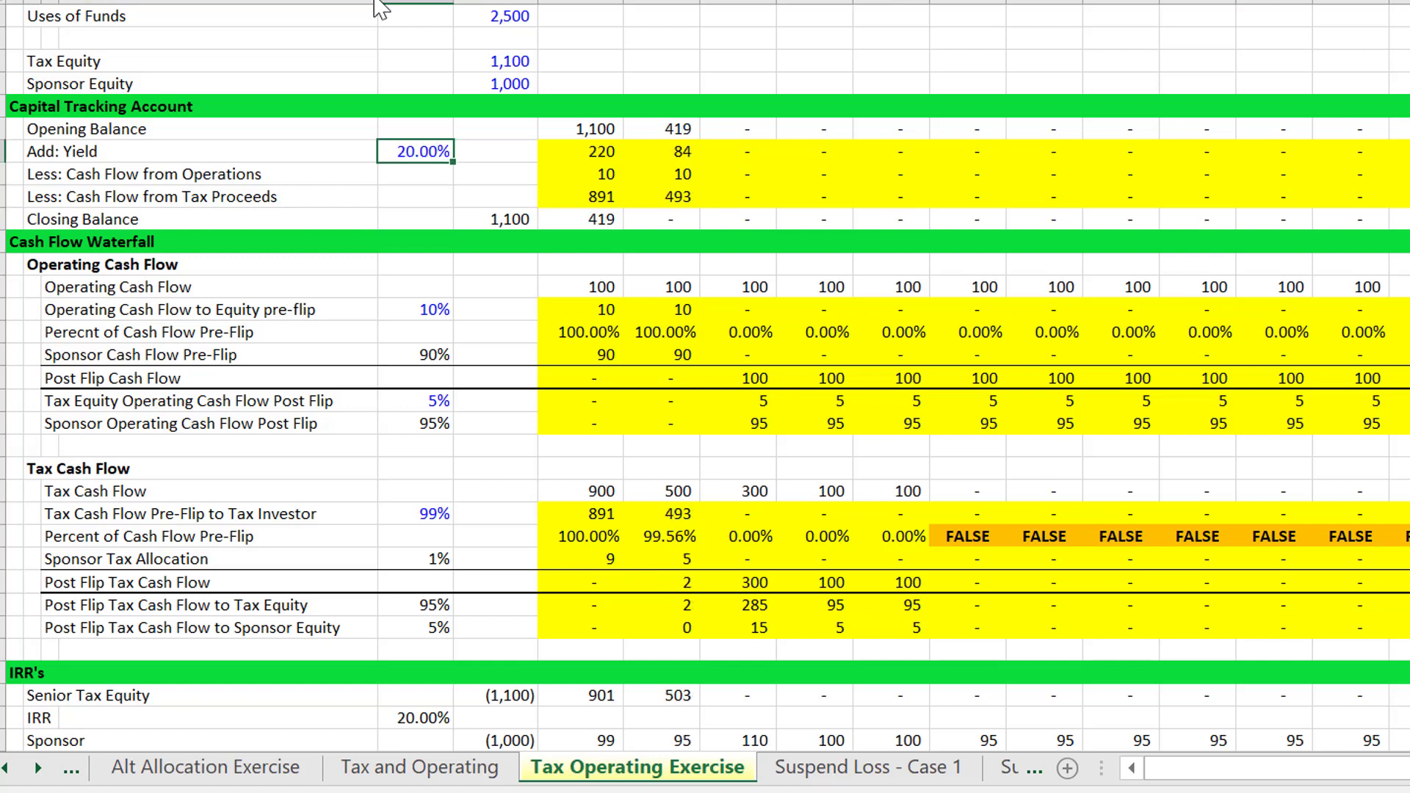
type("10")
key("Return")
- Test the model with the Tax Cash Flow Pre-Flip to Tax Investor share set to 60%
key("Down")
key("Down")
key("Down")
key("Down")
key("Down")
key("Down")
key("Down")
key("Down")
key("Down")
key("Down")
key("Down")
key("Down")
key("Down")
key("Down")
key("Down")
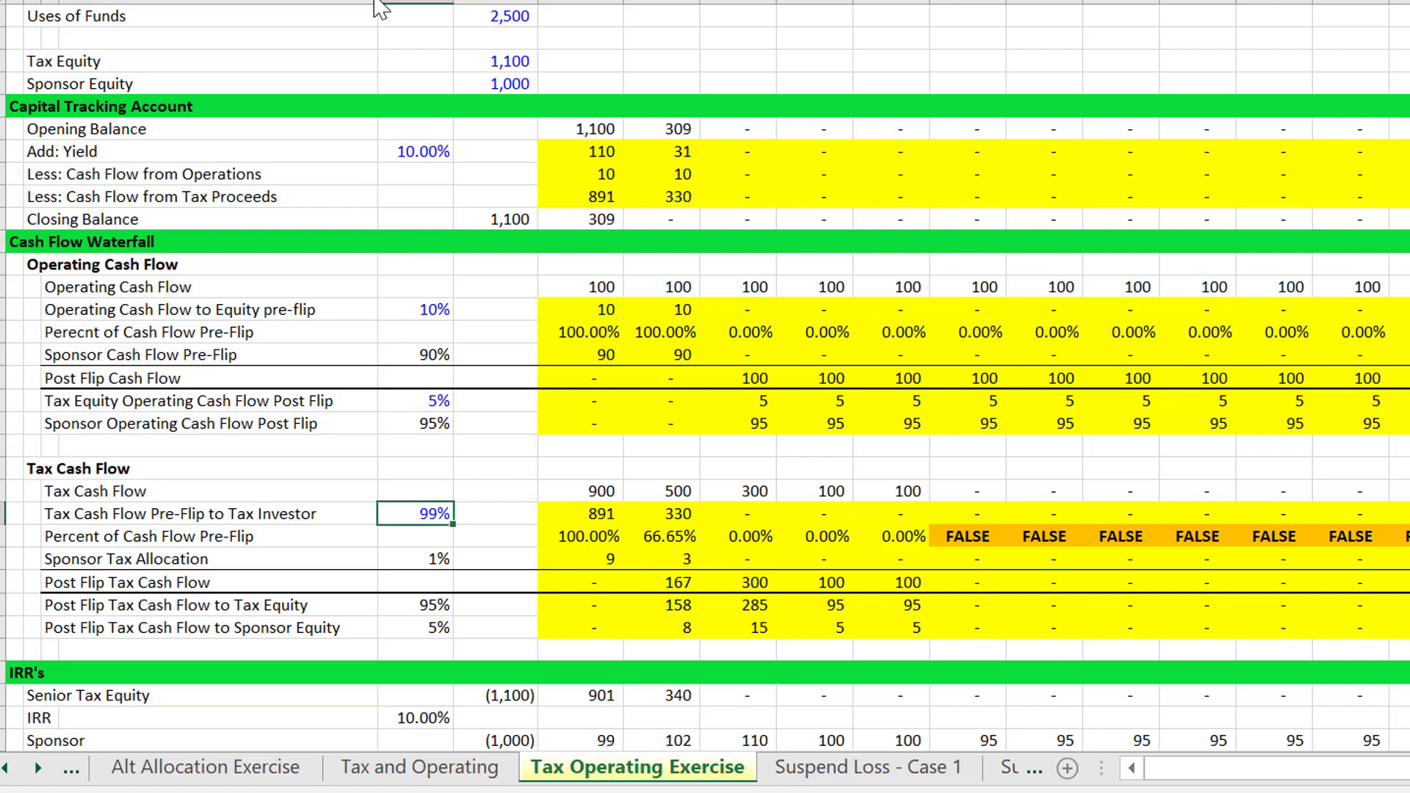
type("60")
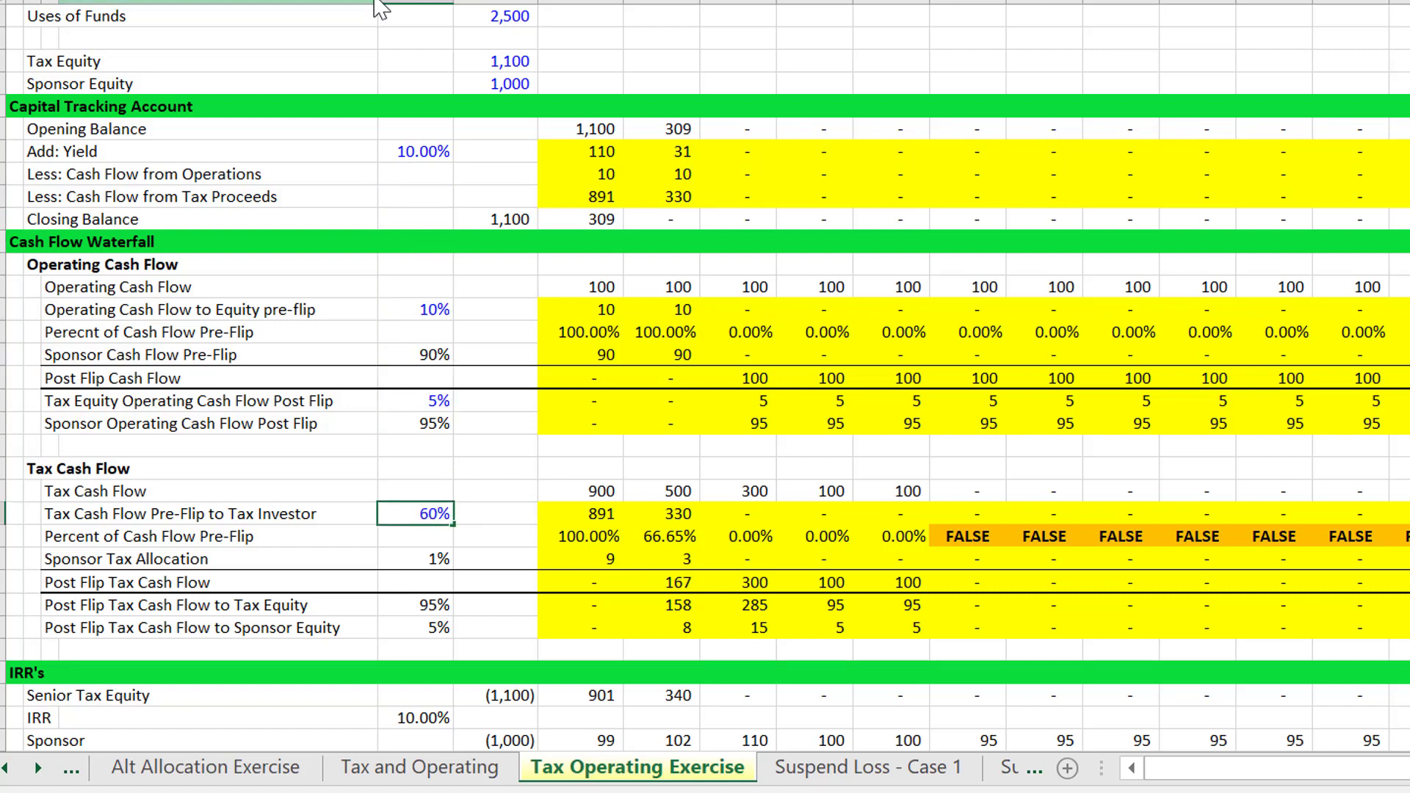
key("Return")
- Examine the capital account balances and the cash flow splits across the later periods under the 60% tax share
key("Right")
key("Right")
key("Right")
key("Right")
key("Right")
key("Right")
key("Right")
key("Right")
key("Right")
key("Right")
key("Right")
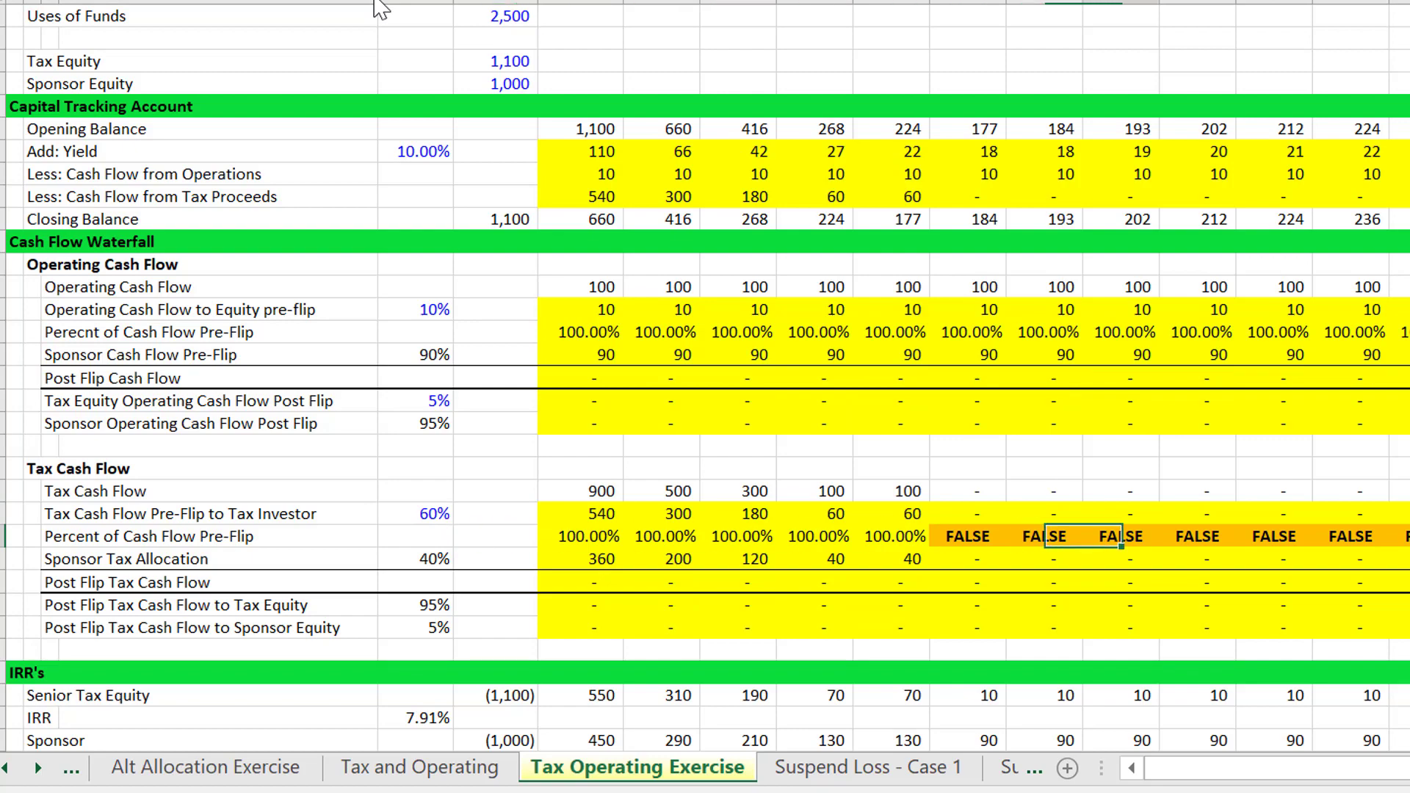
key("Left")
key("Left")
key("Left")
key("Left")
key("Left")
key("Left")
key("Left")
key("Left")
key("Left")
key("Left")
key("Left")
key("Left")
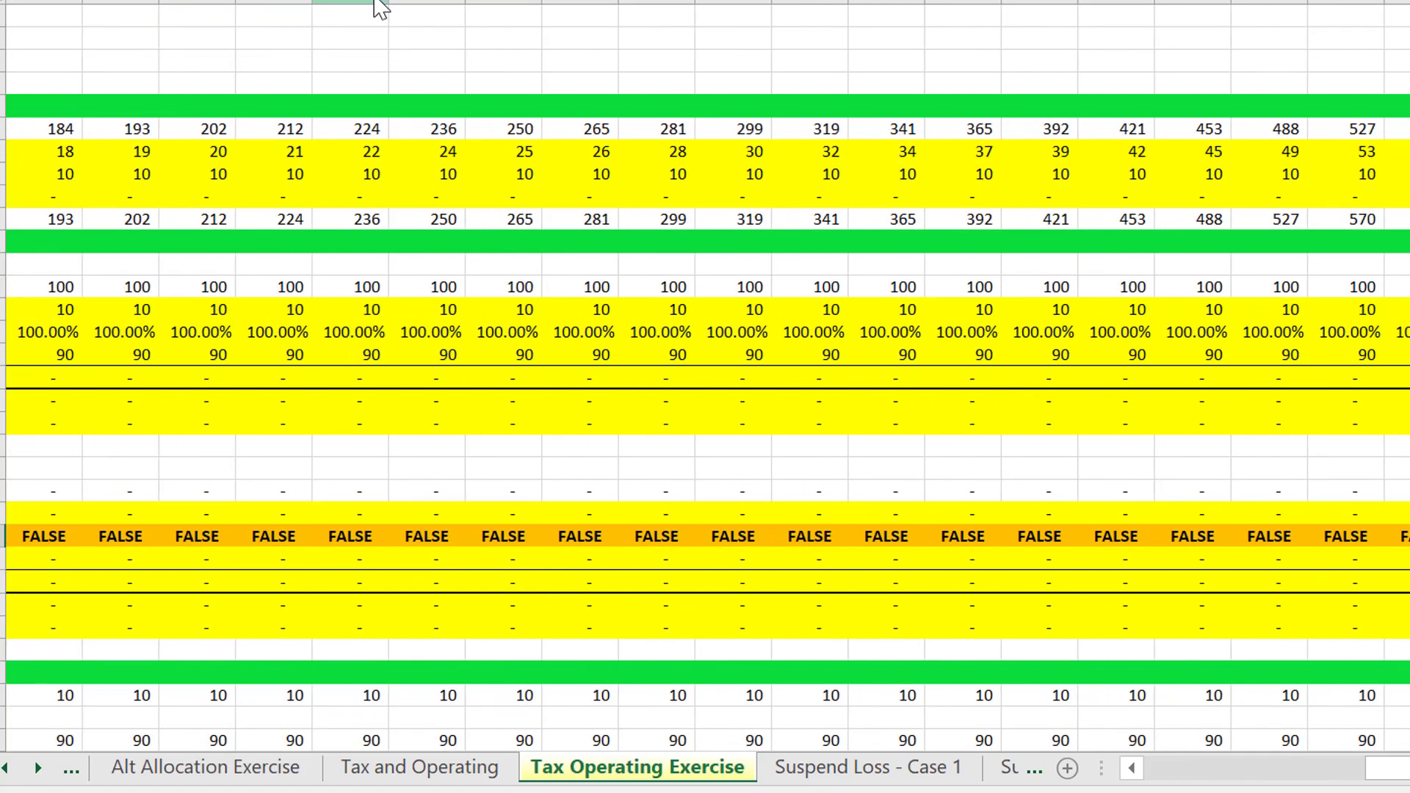
key("Left")
key("Right")
key("Right")
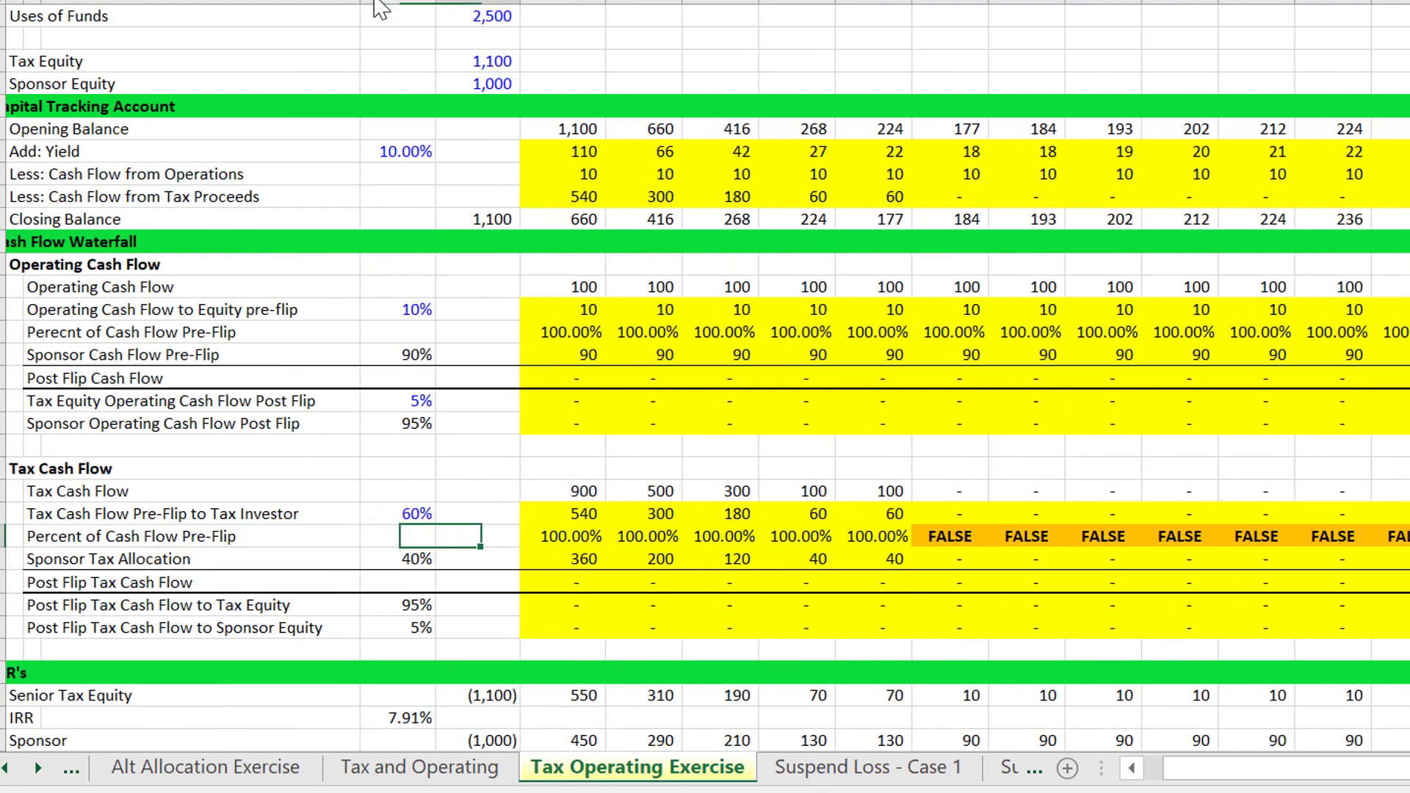
- Test the Tax Cash Flow Pre-Flip to Tax Investor share at 70% and restore it to 99%
key("Up")
type("70")
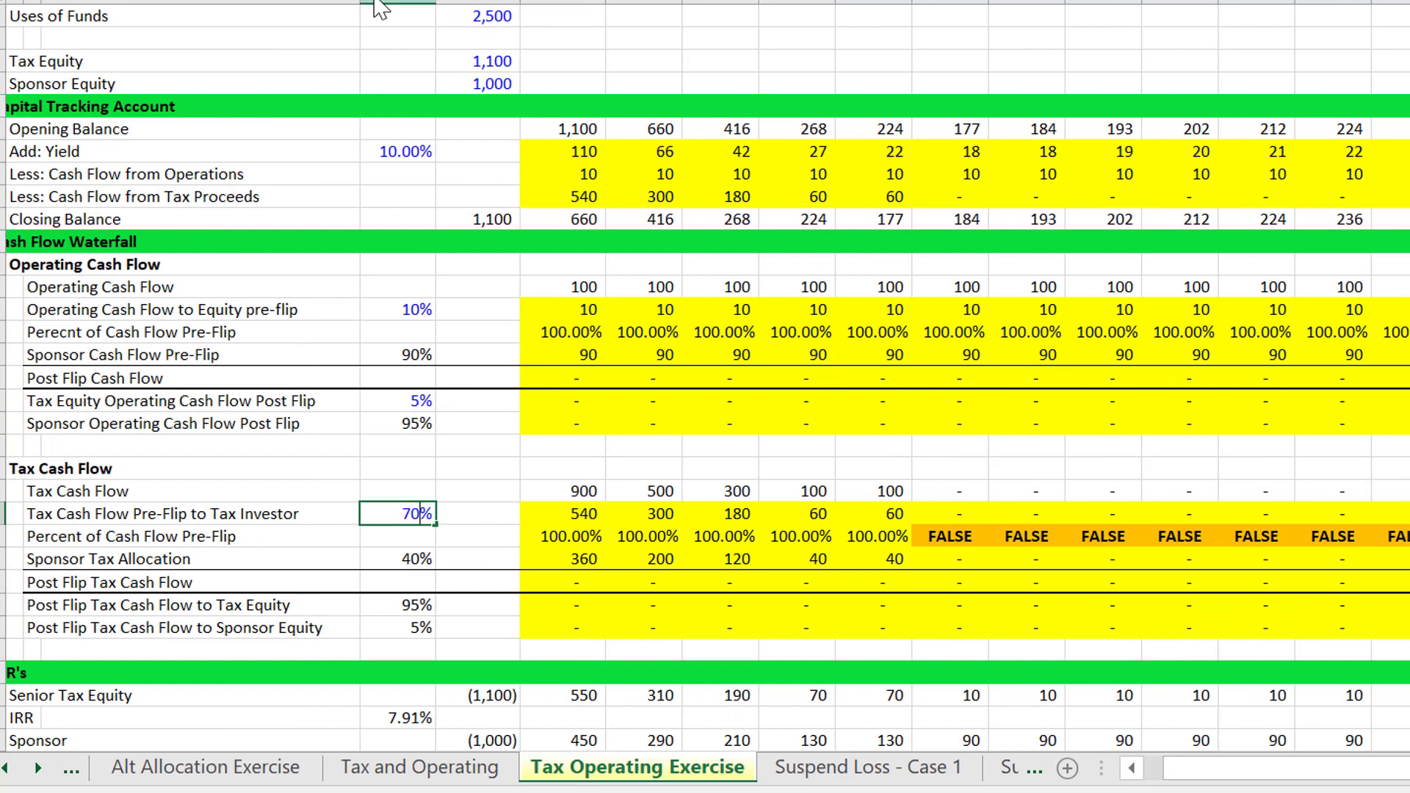
key("Return")
key("Up")
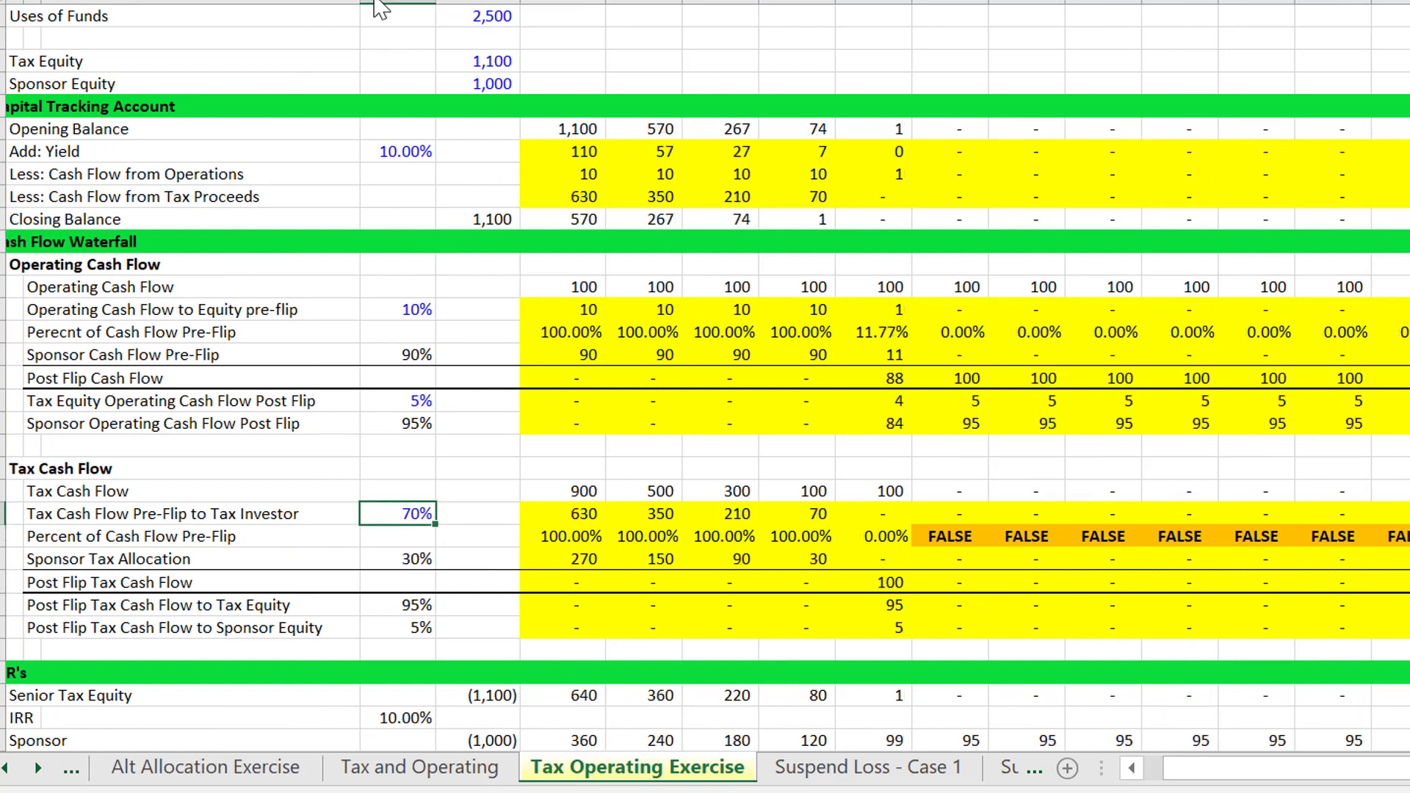
type("99")
key("Return")
- Test the model with the Operating Cash Flow to Equity pre-flip share set to 0%
key("Up")
key("Up")
key("Up")
key("Up")
key("Up")
key("Up")
key("Up")
key("Up")
key("Up")
key("Up")
key("Up")
key("Down")
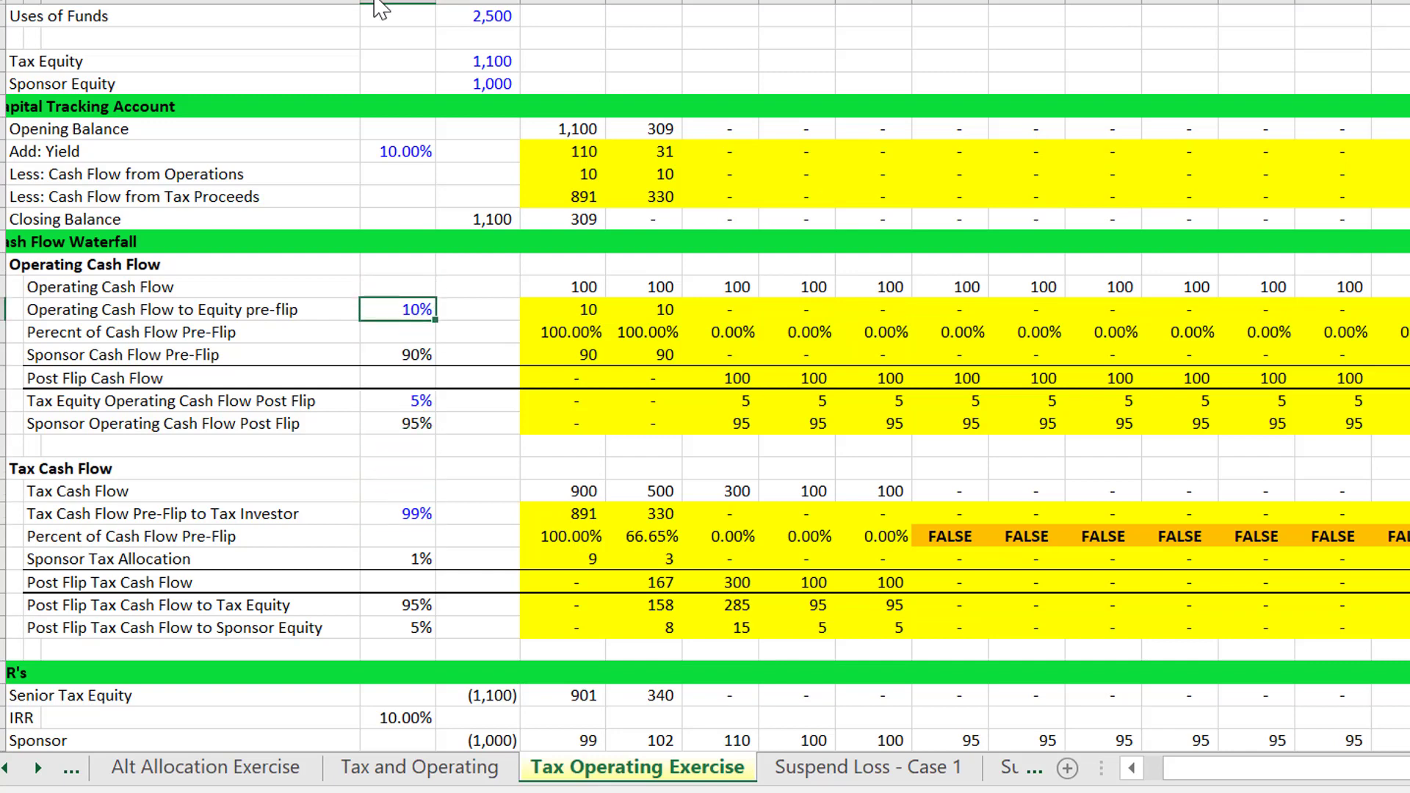
type("0")
key("Return")
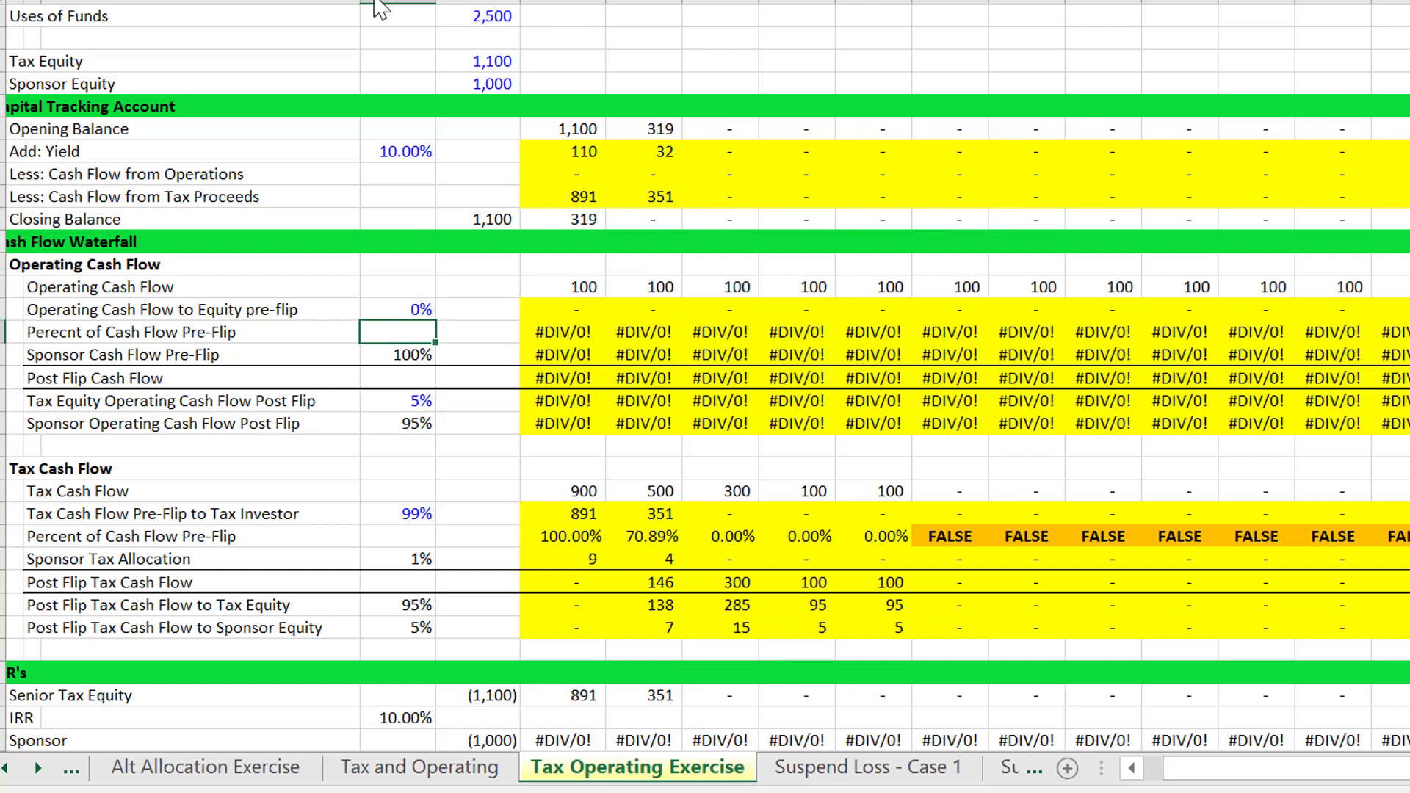
- Test the Operating Cash Flow to Equity pre-flip share at 1% and restore it to 10%
key("Up")
type("1")
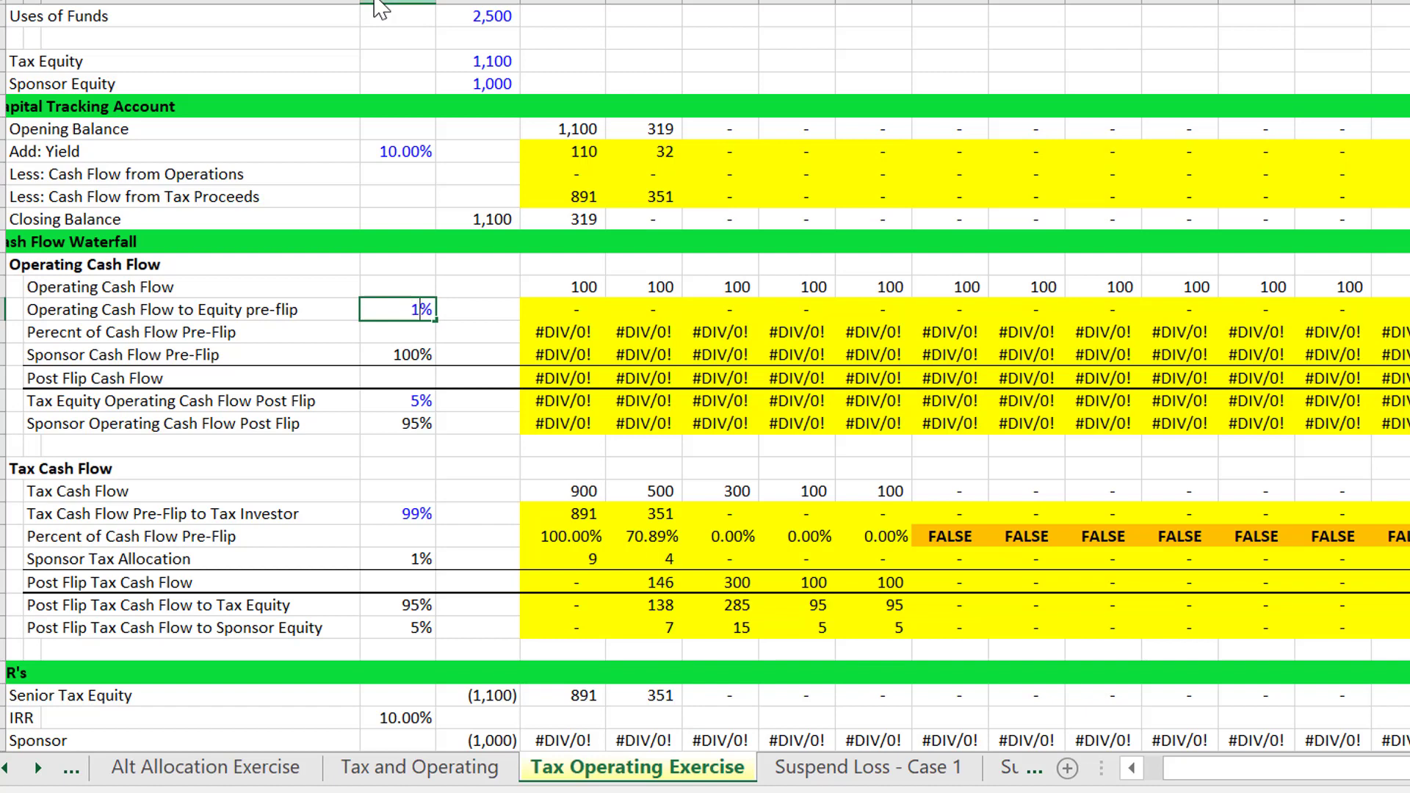
key("Return")
key("Up")
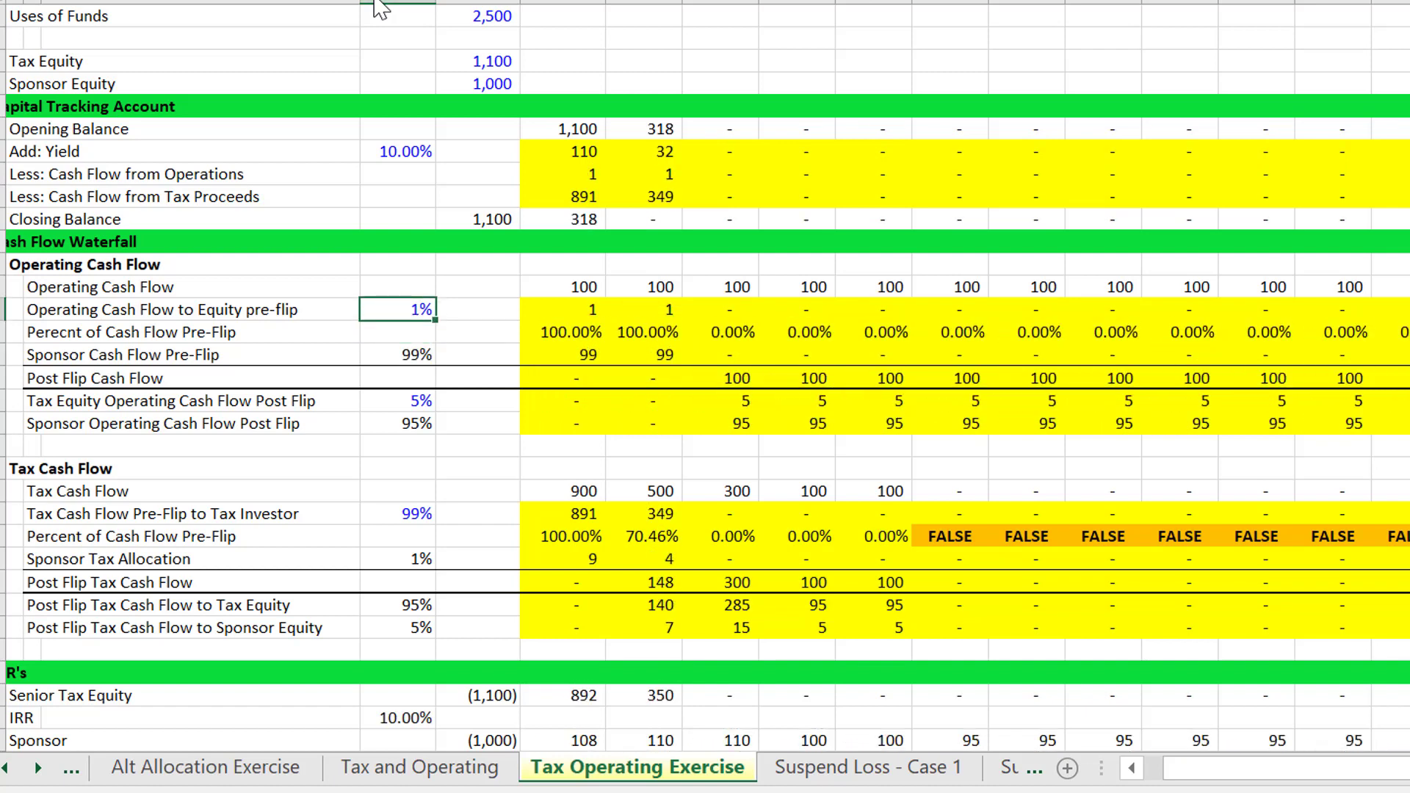
type("10")
key("Return")
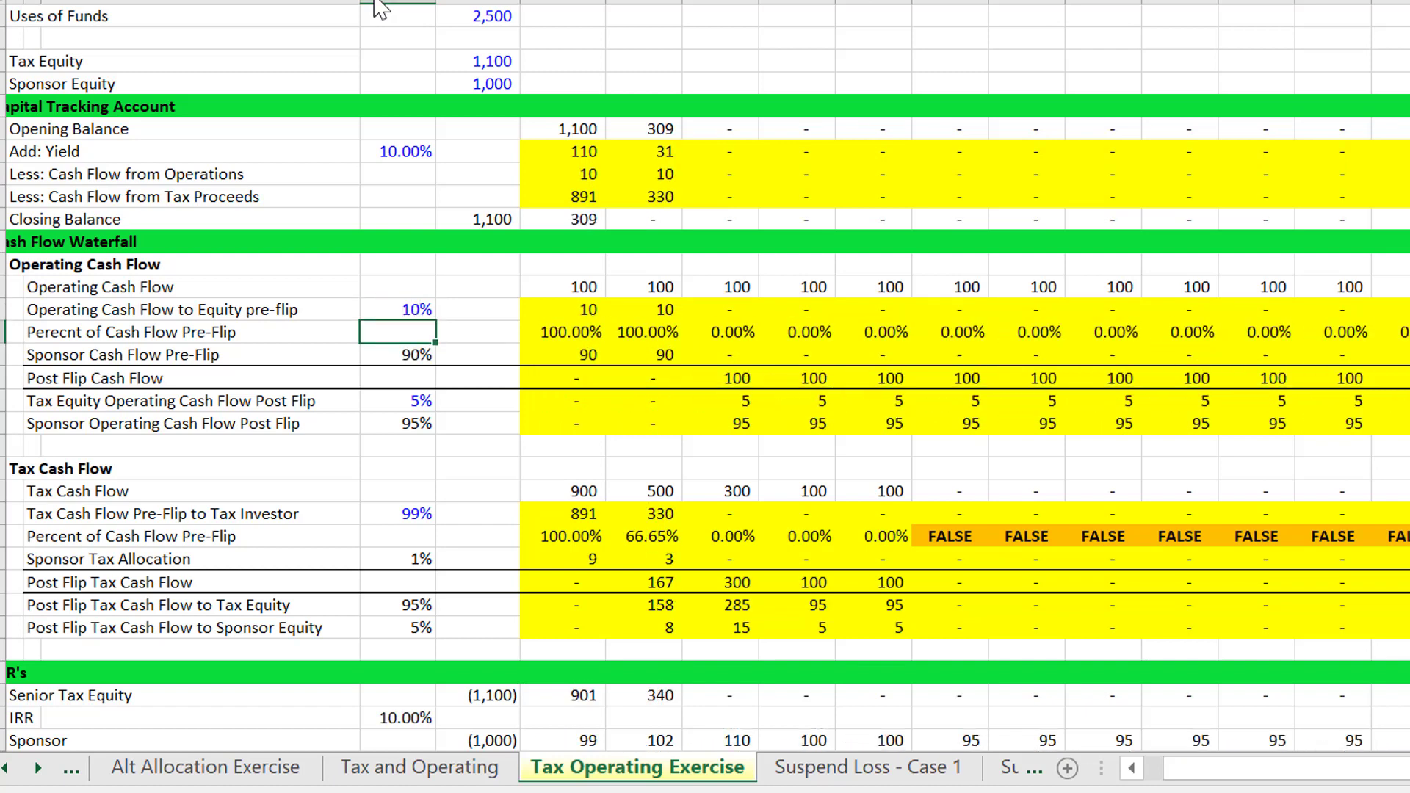
- Examine the partnership-level cash flows and the Sources and Uses section above the Capital Tracking Account
key("Up")
key("Up")
key("Up")
key("Up")
key("Up")
key("Up")
key("Up")
key("Up")
key("Up")
key("Up")
key("Up")
key("Up")
key("Up")
key("Up")
key("Up")
key("Up")
key("Up")
key("Up")
key("Up")
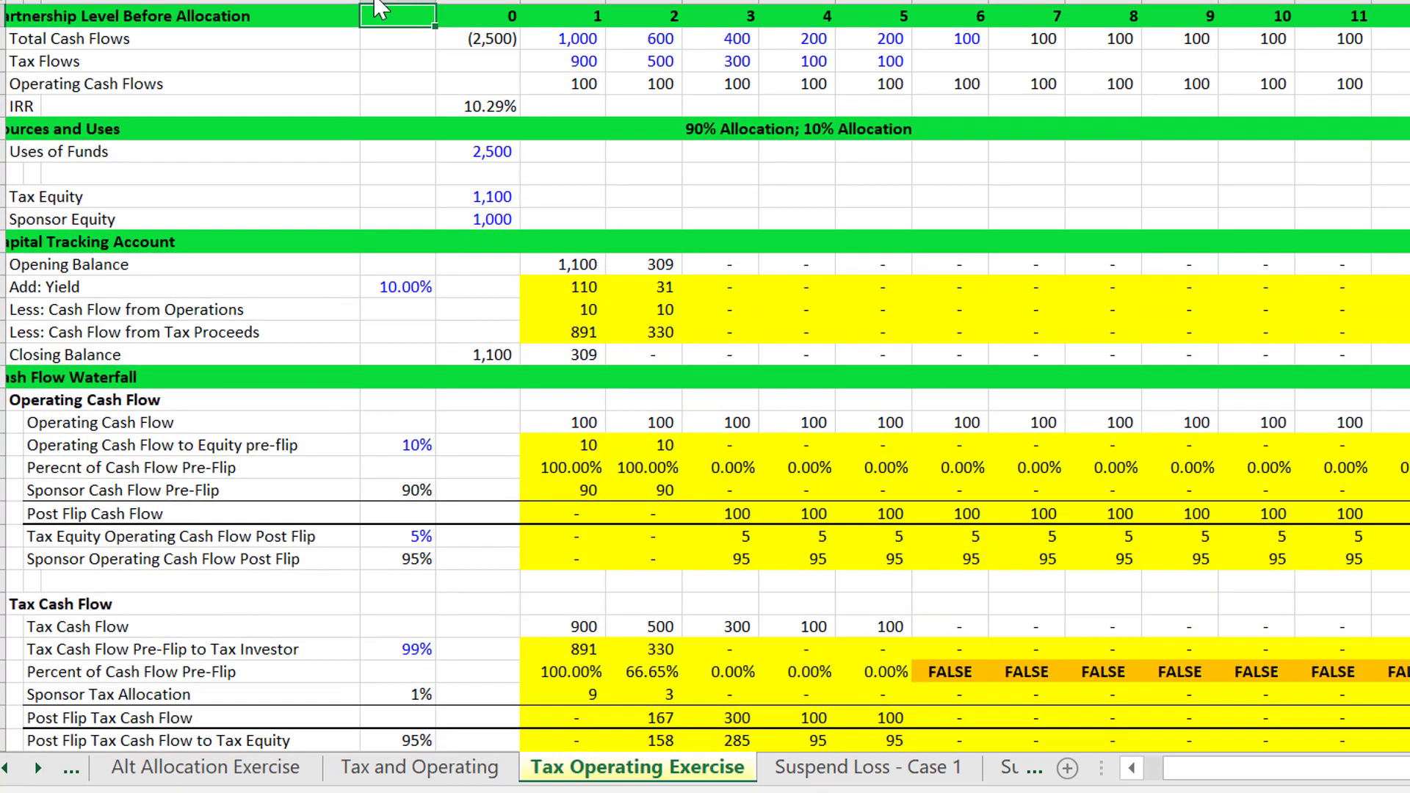
- Examine the model from the partnership-level cash flows through the capital tracking account and cash flow waterfall to the IRRs
key("Down")
key("Down")
key("Down")
key("Down")
key("Down")
key("Down")
key("Down")
key("Down")
key("Down")
key("Down")
key("Down")
key("Down")
key("Down")
key("Down")
key("Down")
key("Down")
key("Down")
key("Down")
key("Down")
key("Down")
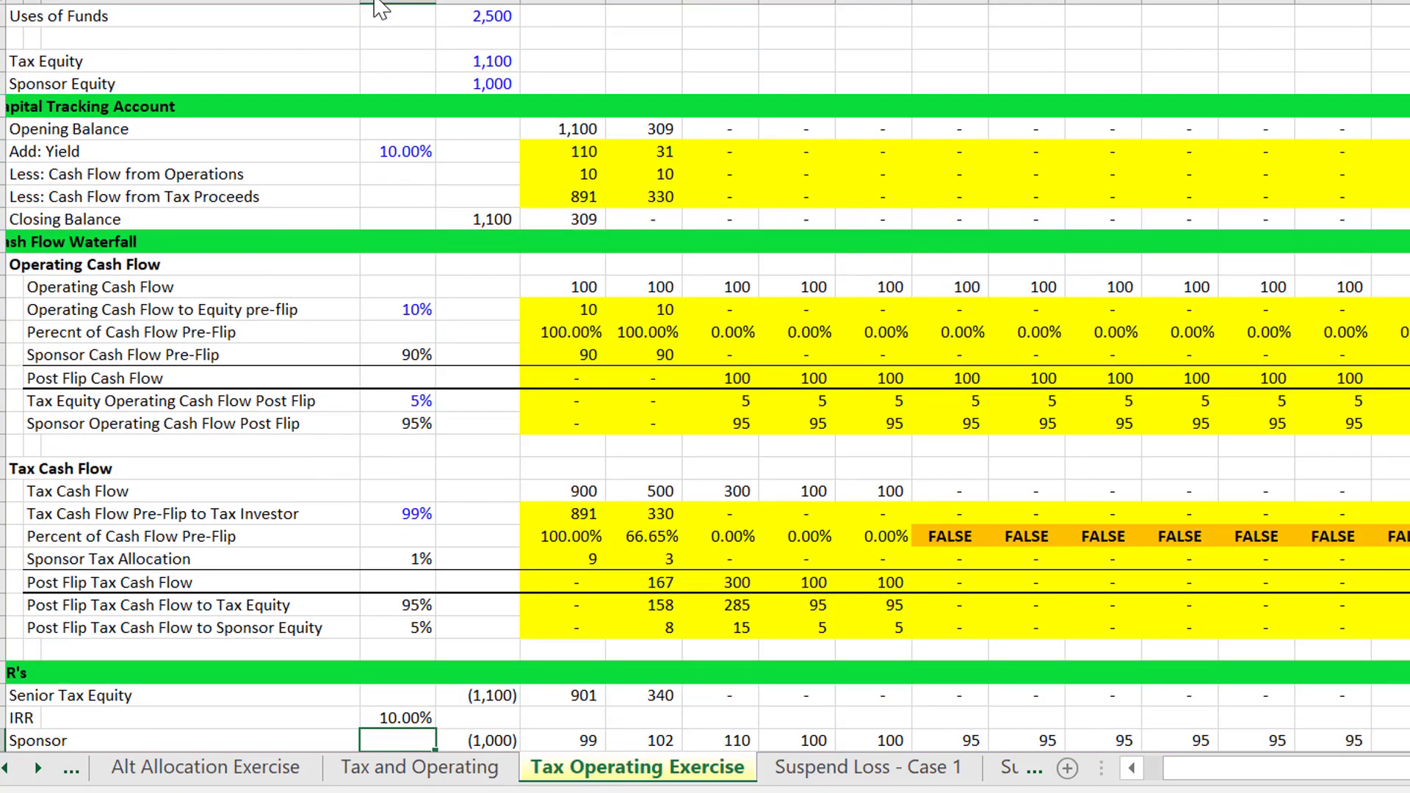
key("Up")
key("Up")
key("Up")
key("Up")
key("Up")
key("Up")
key("Up")
key("Up")
key("Up")
key("Up")
key("Up")
key("Up")
key("Up")
key("Down")
key("Down")
key("Down")
key("Down")
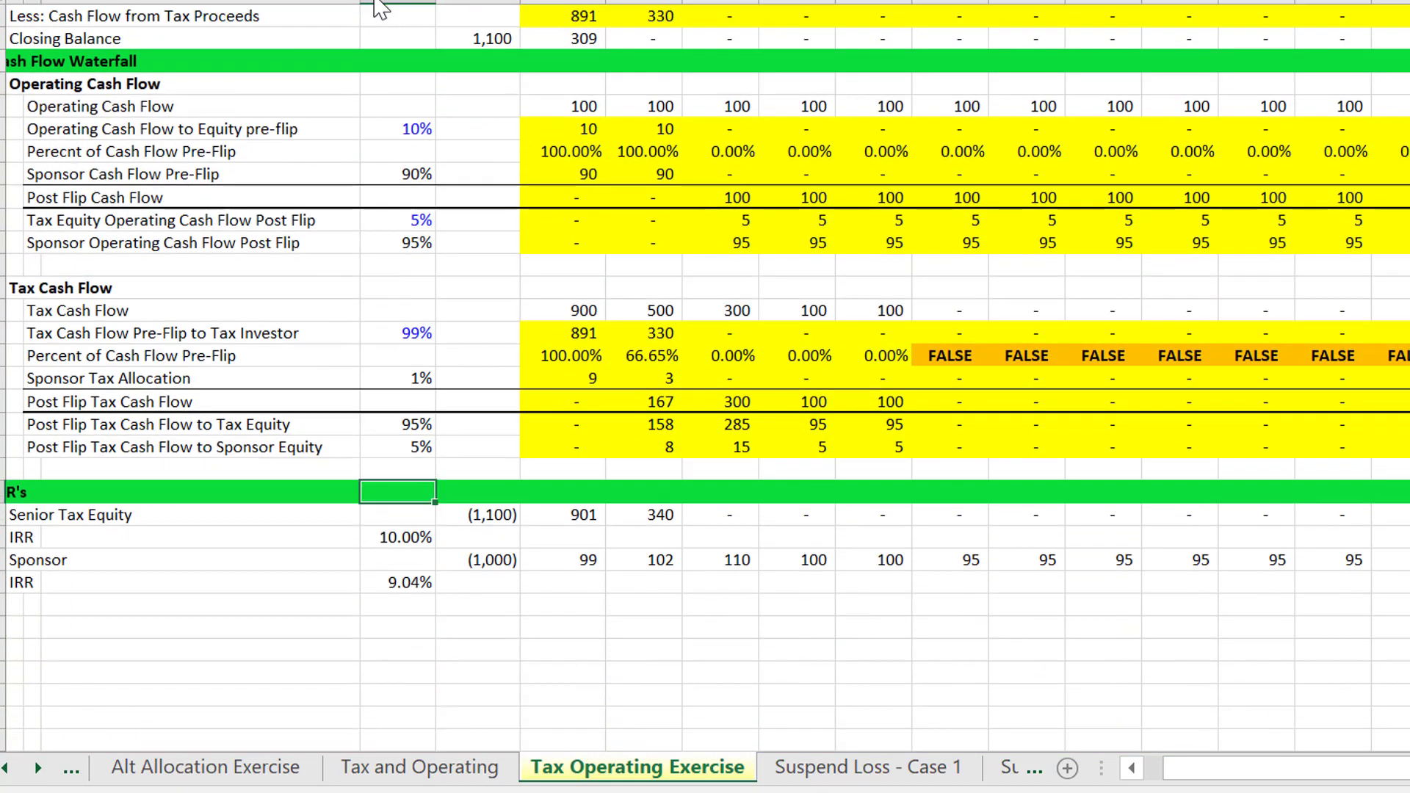
key("Up")
key("Up")
key("Up")
key("Up")
key("Up")
key("Up")
key("Up")
key("Up")
key("Up")
key("Up")
key("Up")
key("Up")
key("Up")
key("Up")
key("Up")
key("Up")
key("Up")
key("Up")
key("Up")
key("Up")
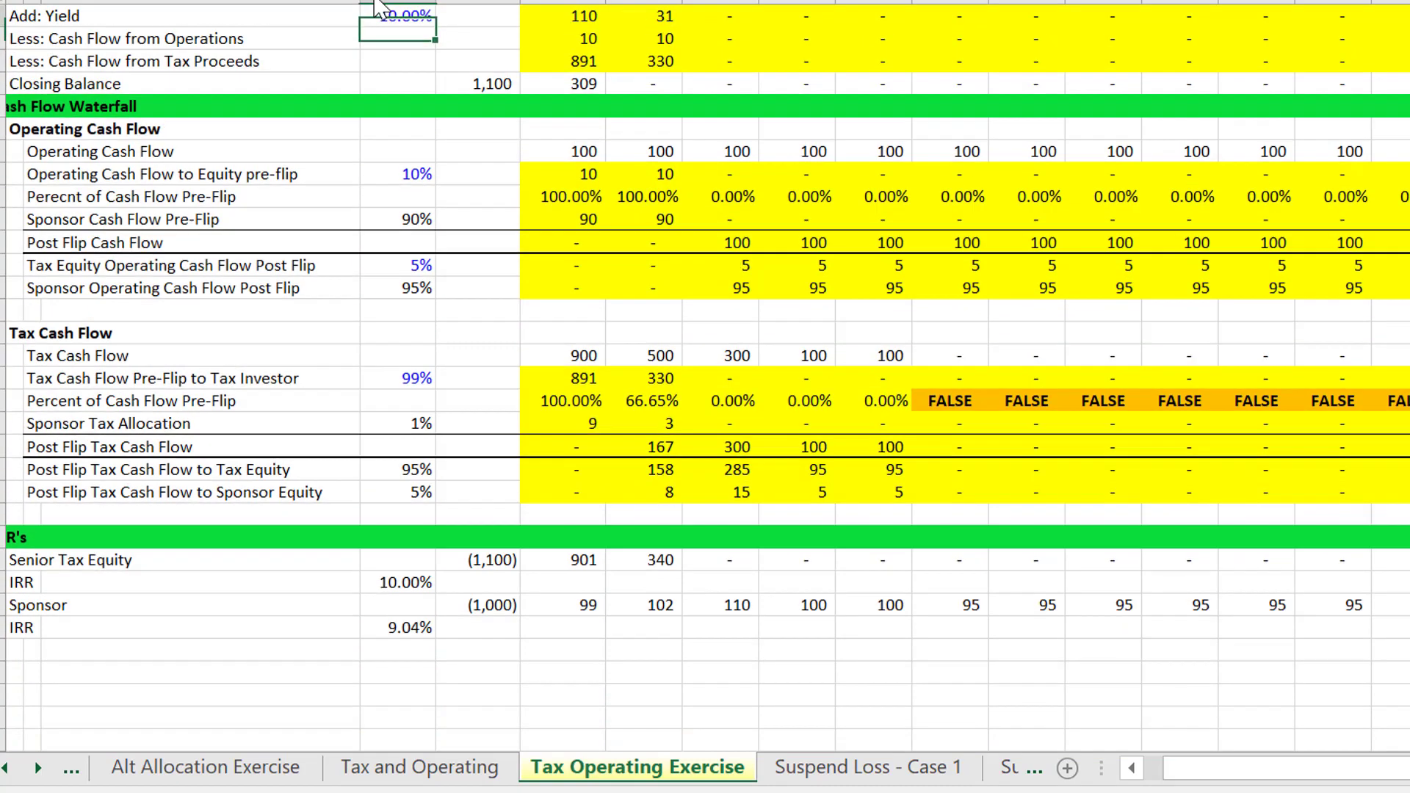
key("Down")
key("Down")
key("Down")
key("Down")
key("Down")
key("Down")
key("Down")
key("Down")
key("Down")
key("Down")
key("Down")
key("Down")
key("Down")
key("Down")
key("Down")
key("Down")
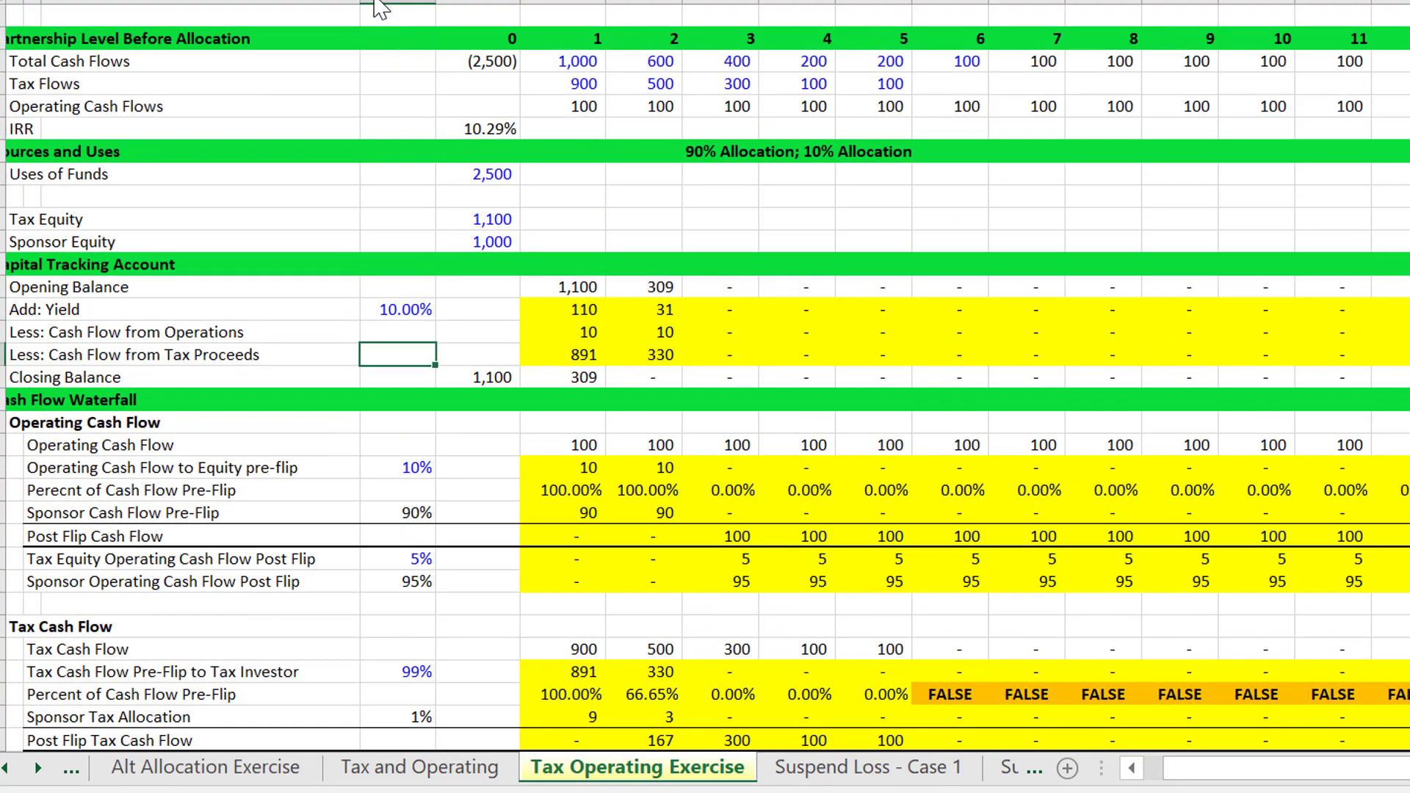
key("Down")
key("Down")
key("Down")
key("Down")
key("Down")
key("Down")
key("Down")
key("Down")
key("Down")
key("Down")
key("Down")
key("Down")
key("Down")
key("Down")
key("Down")
key("Down")
key("Down")
key("Down")
key("Down")
key("Down")
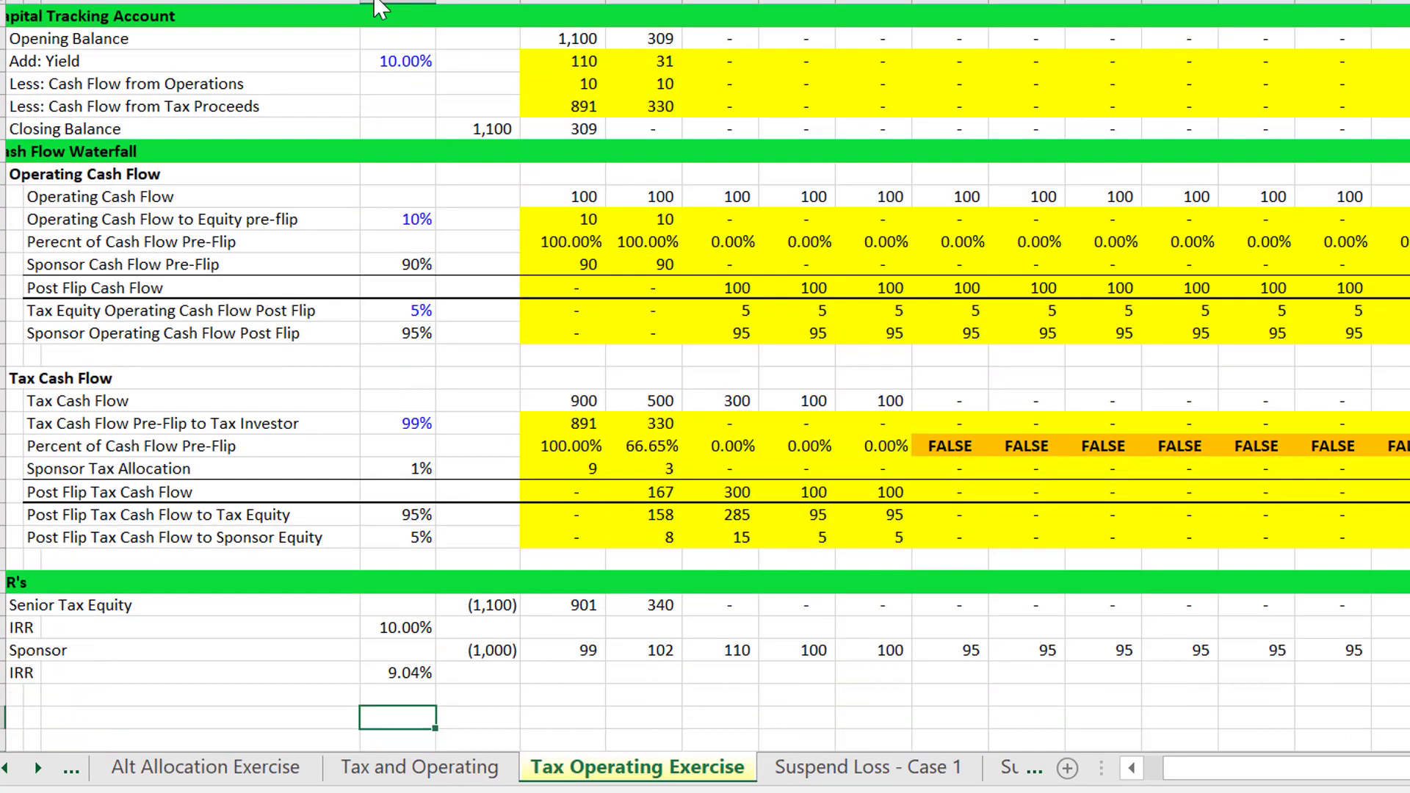
- Extend the year 1 Senior Tax Equity formula to =G21+G30+G25+G34, adding the post-flip flows, and fill it across the remaining years
key("Up")
key("Up")
key("Up")
key("Right")
key("Right")
type("=G21+G30")
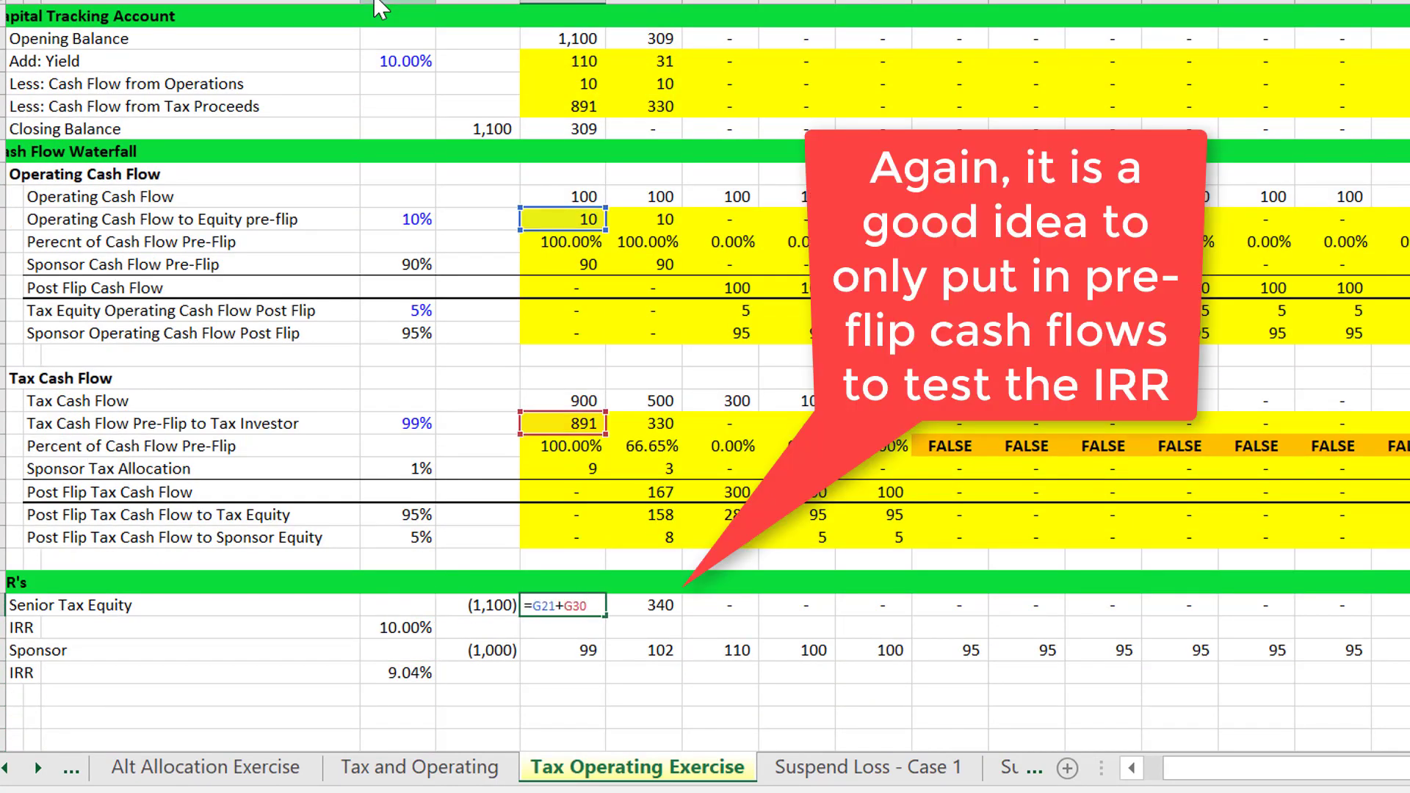
type("+")
left_click(563, 312)
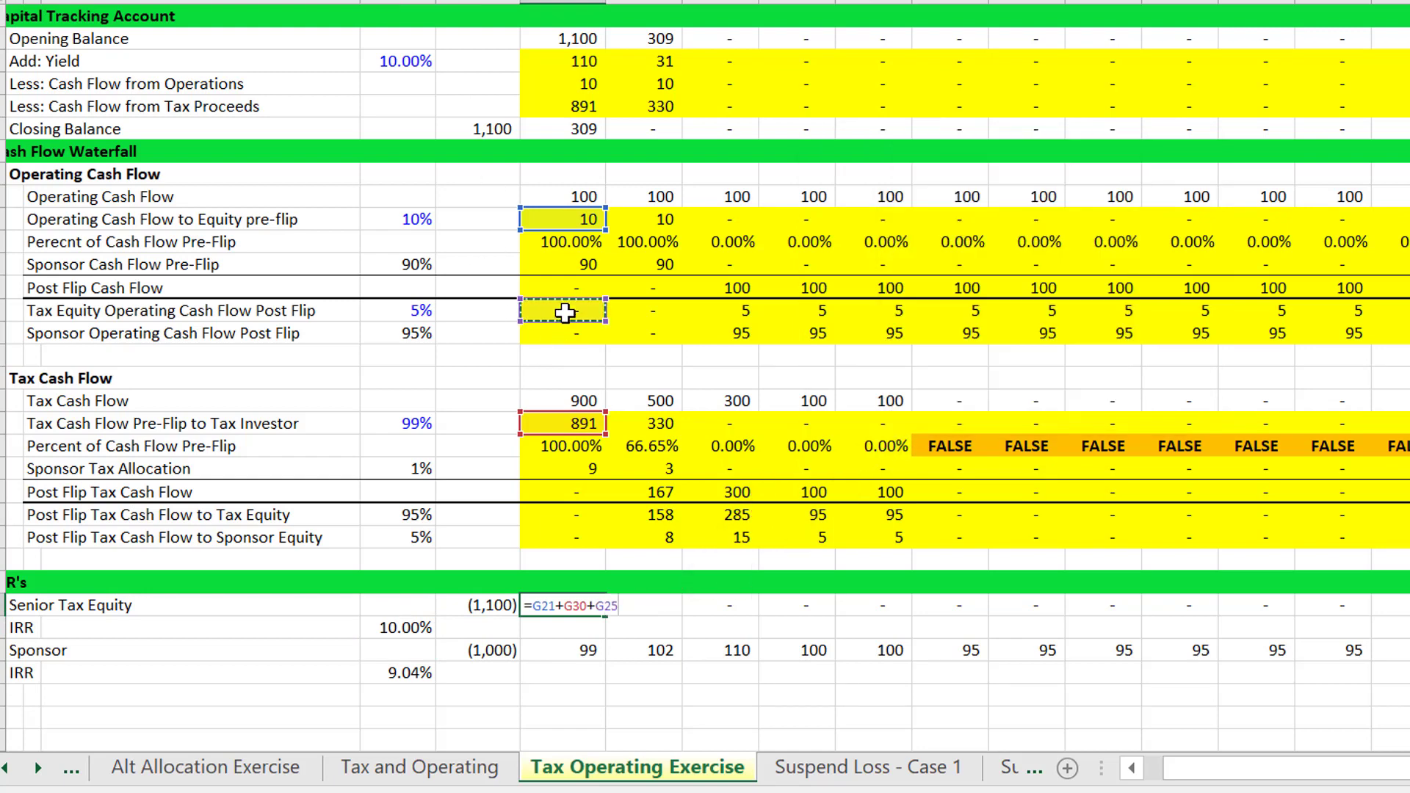
type("+")
left_click(579, 516)
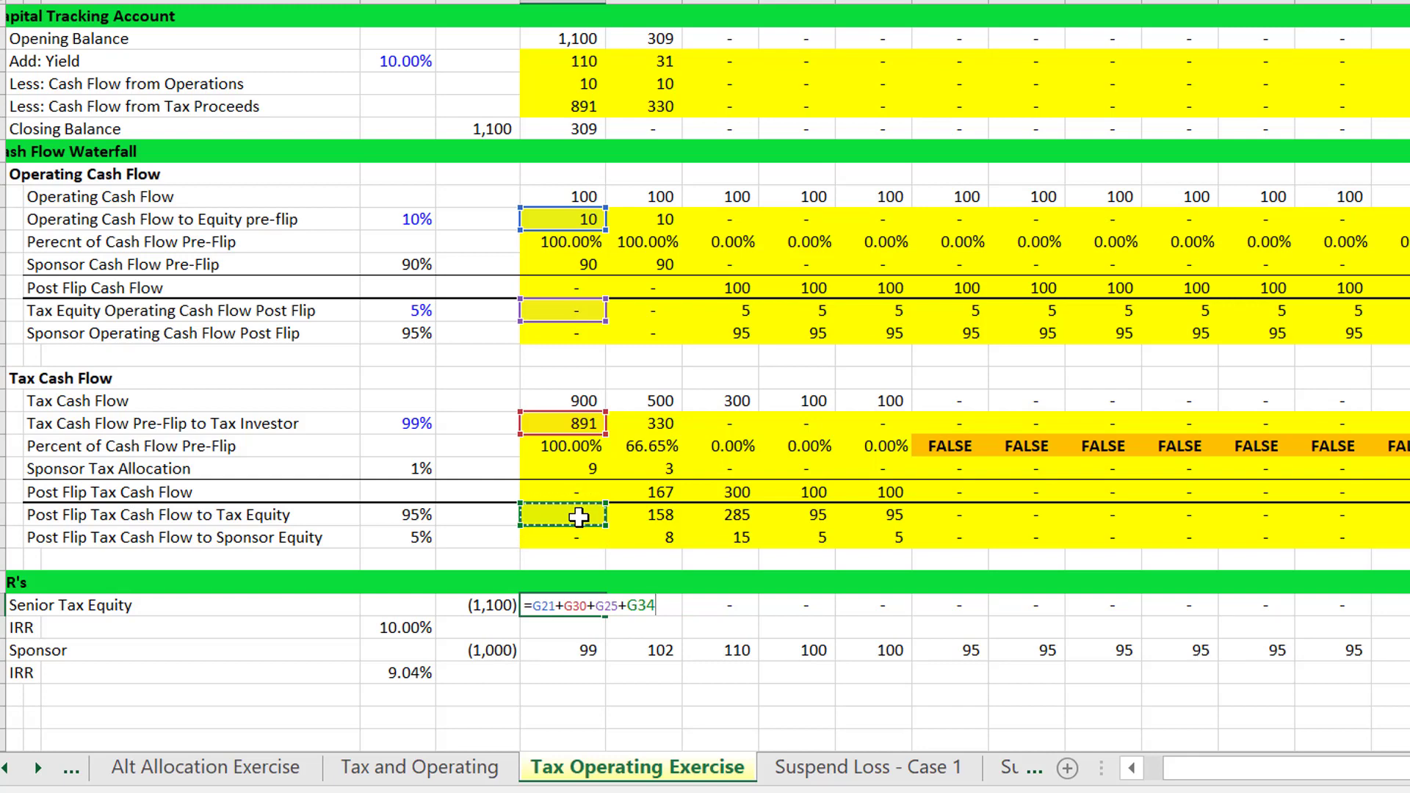
key("ctrl+Return")
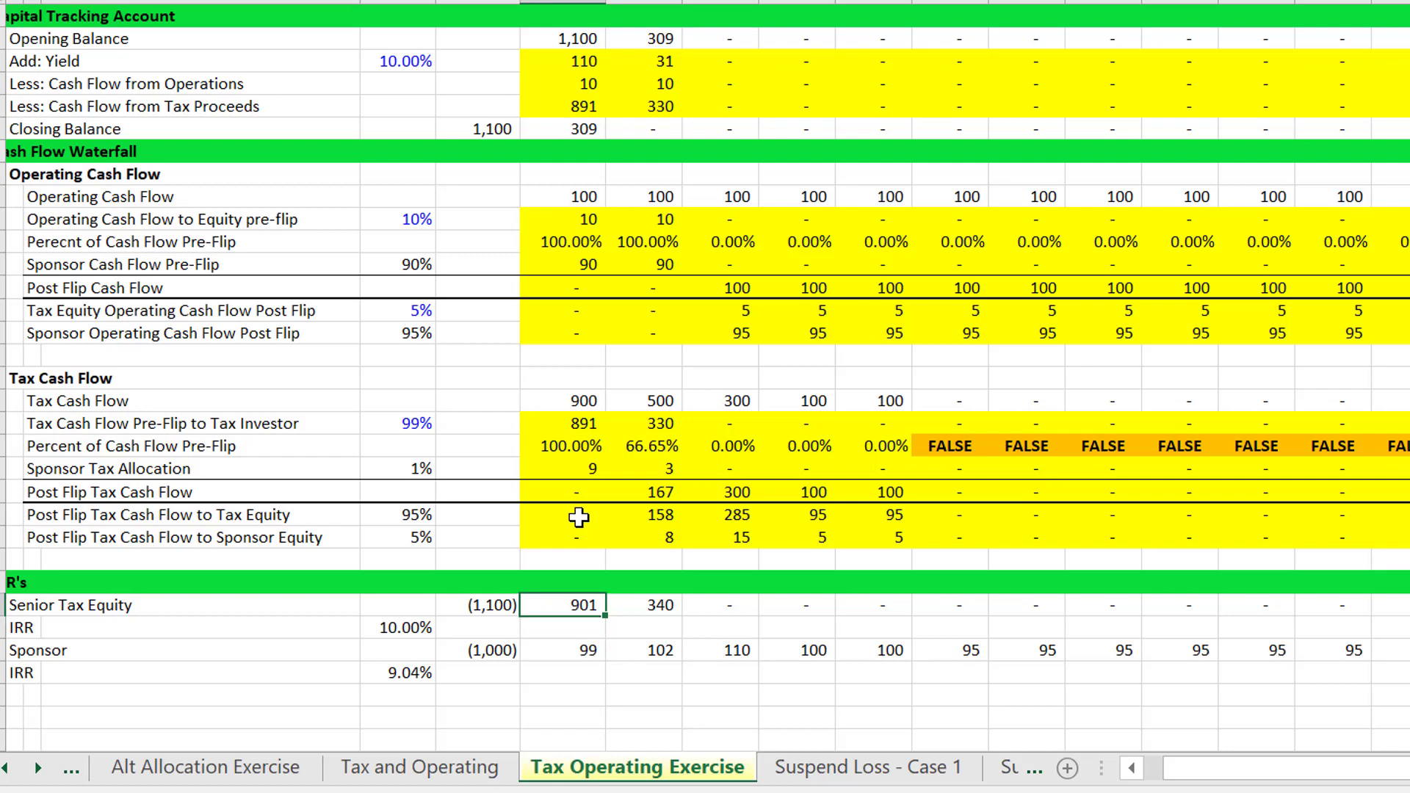
key("ctrl+shift+Right")
key("ctrl+r")
- Set the Post Flip Tax Cash Flow to Sponsor Equity share to 95%
key("Down")
key("Left")
key("Up")
key("Up")
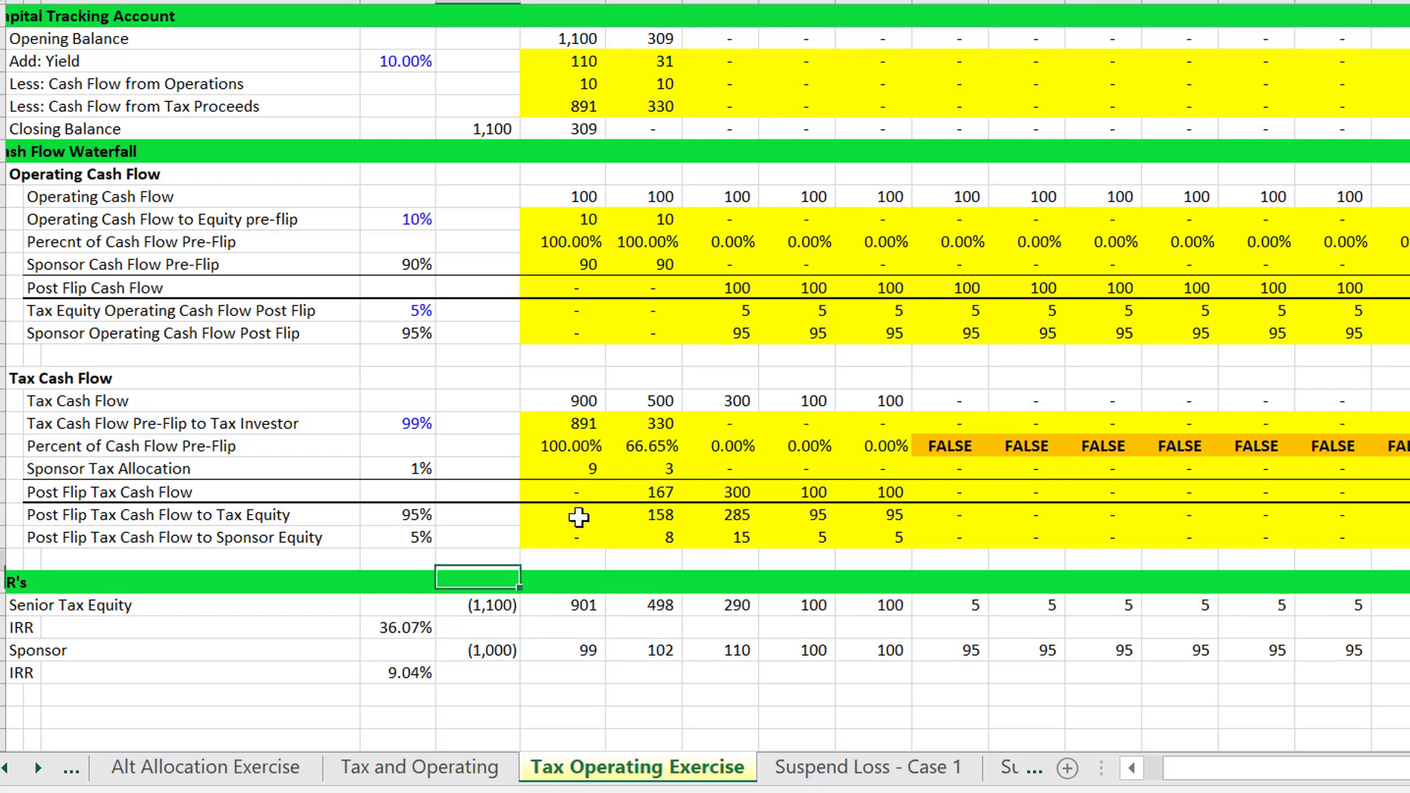
key("Up")
key("Up")
key("Left")
key("Left")
key("Right")
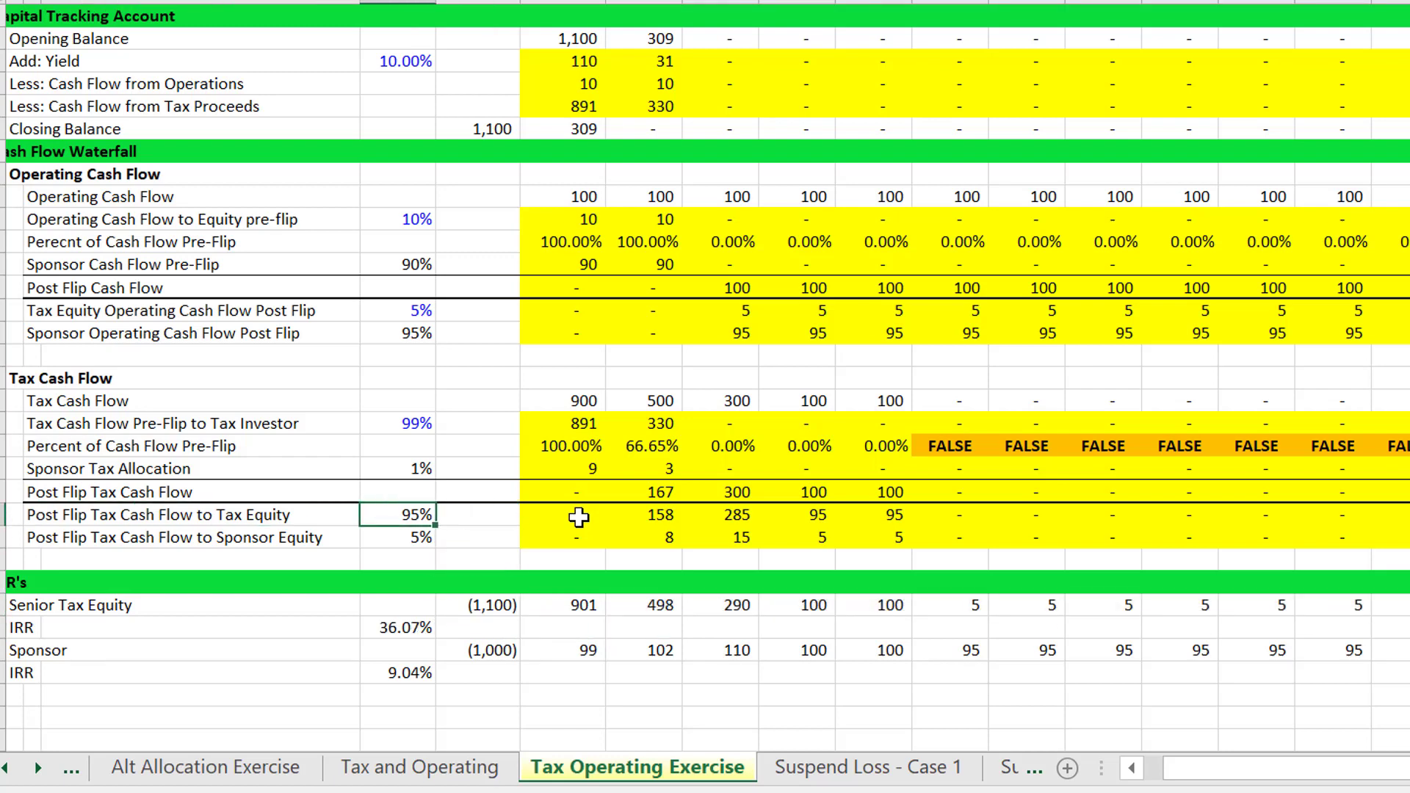
key("Down")
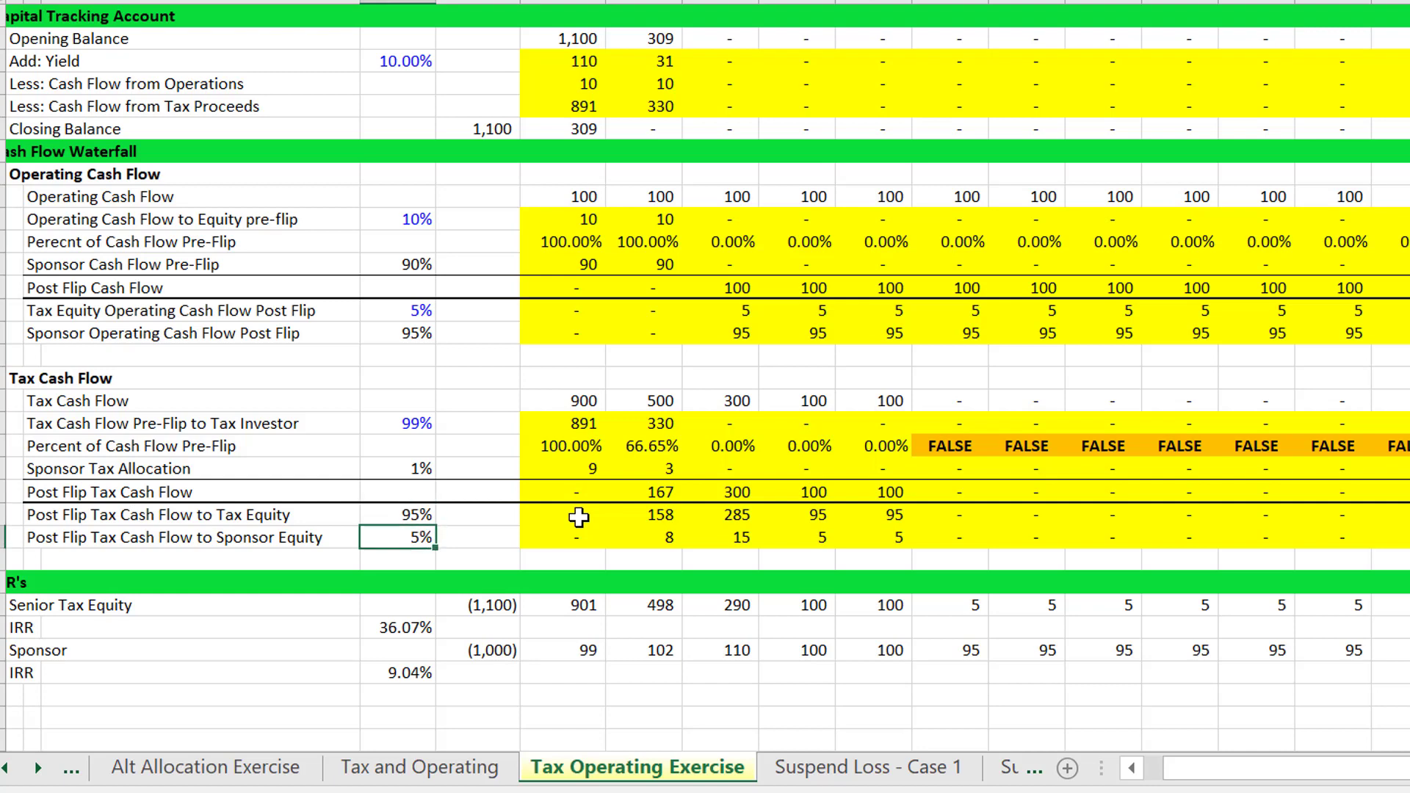
type("95%")
key("Return")
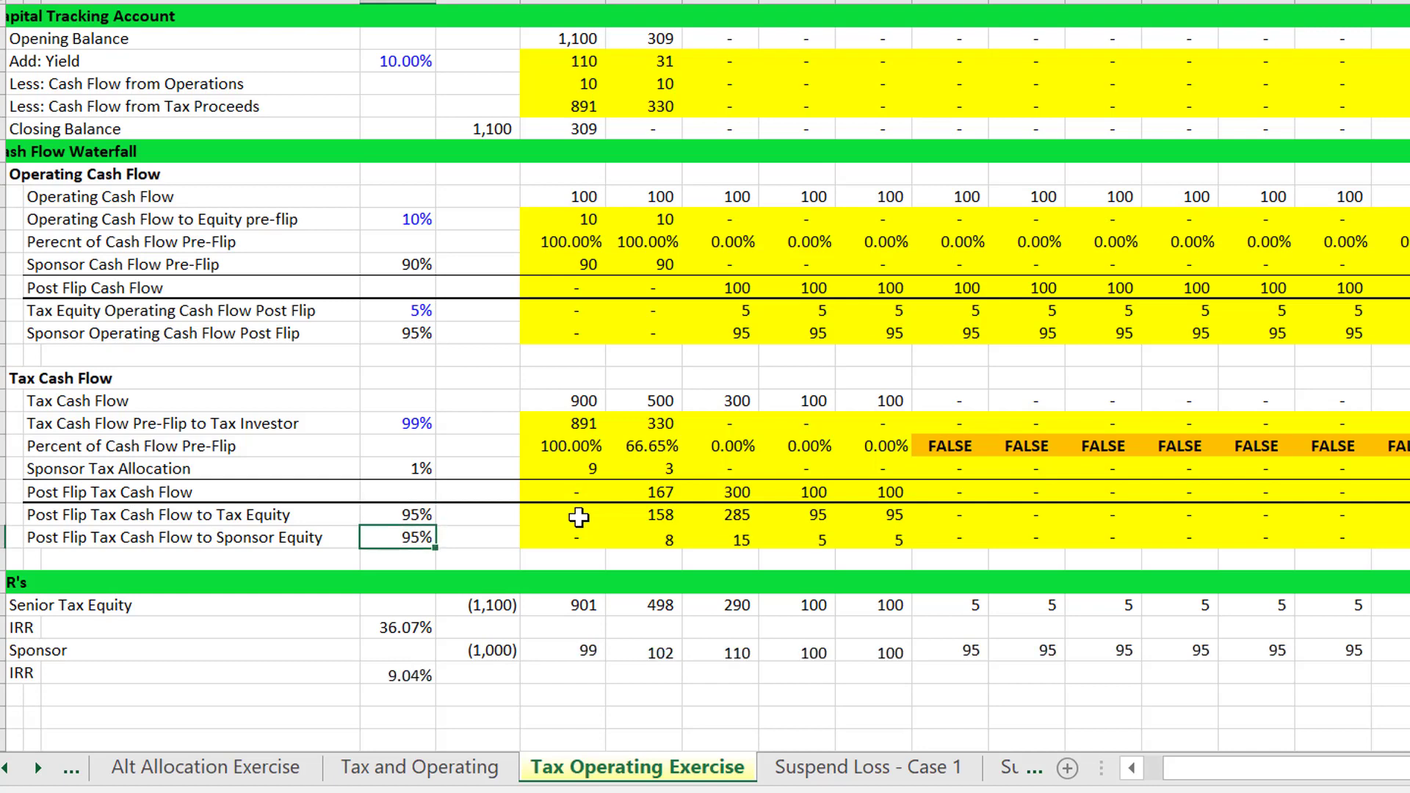
- Calculate the Post Flip Tax Cash Flow to Tax Equity share as =1-E35 and check the tax equity IRR
key("Up")
key("Up")
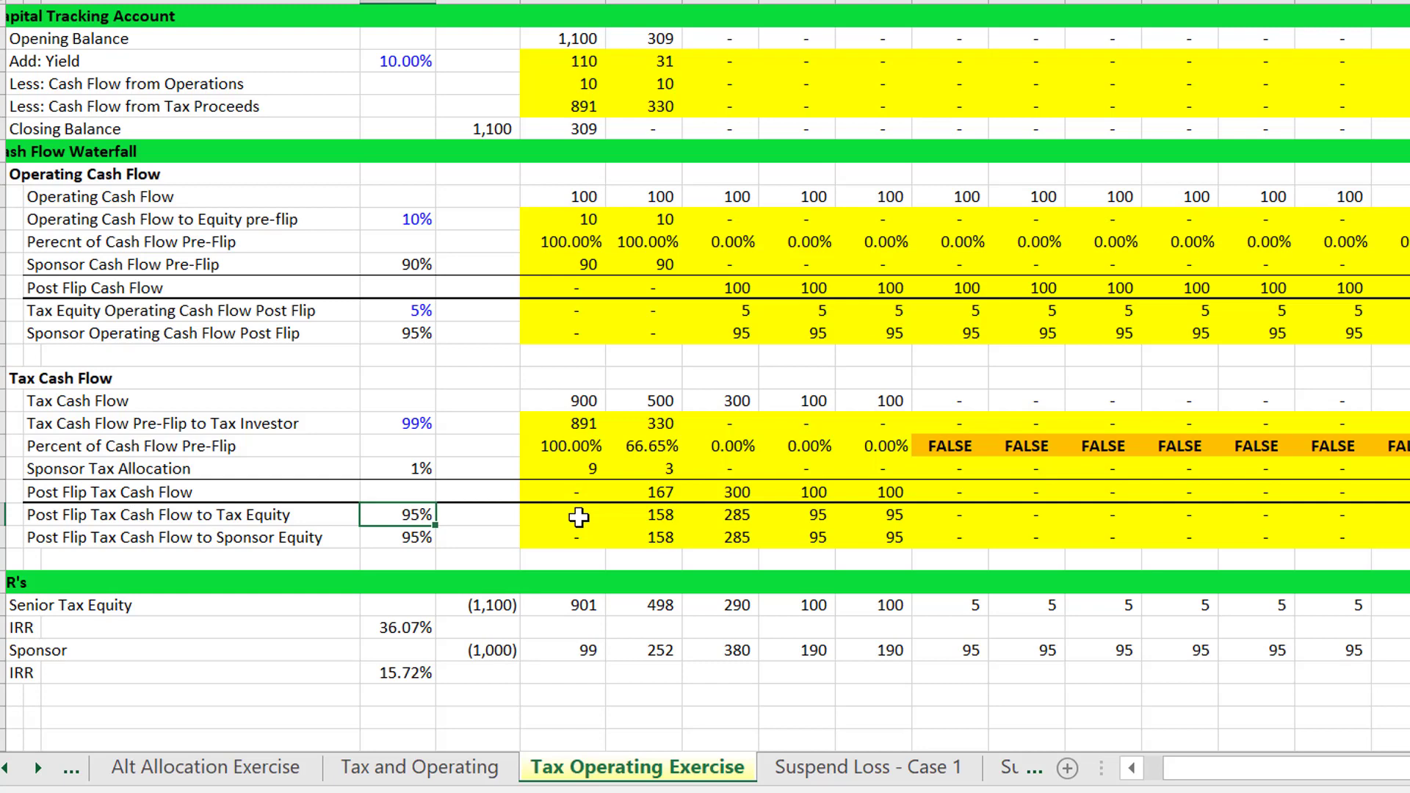
type("=1-")
key("Down")
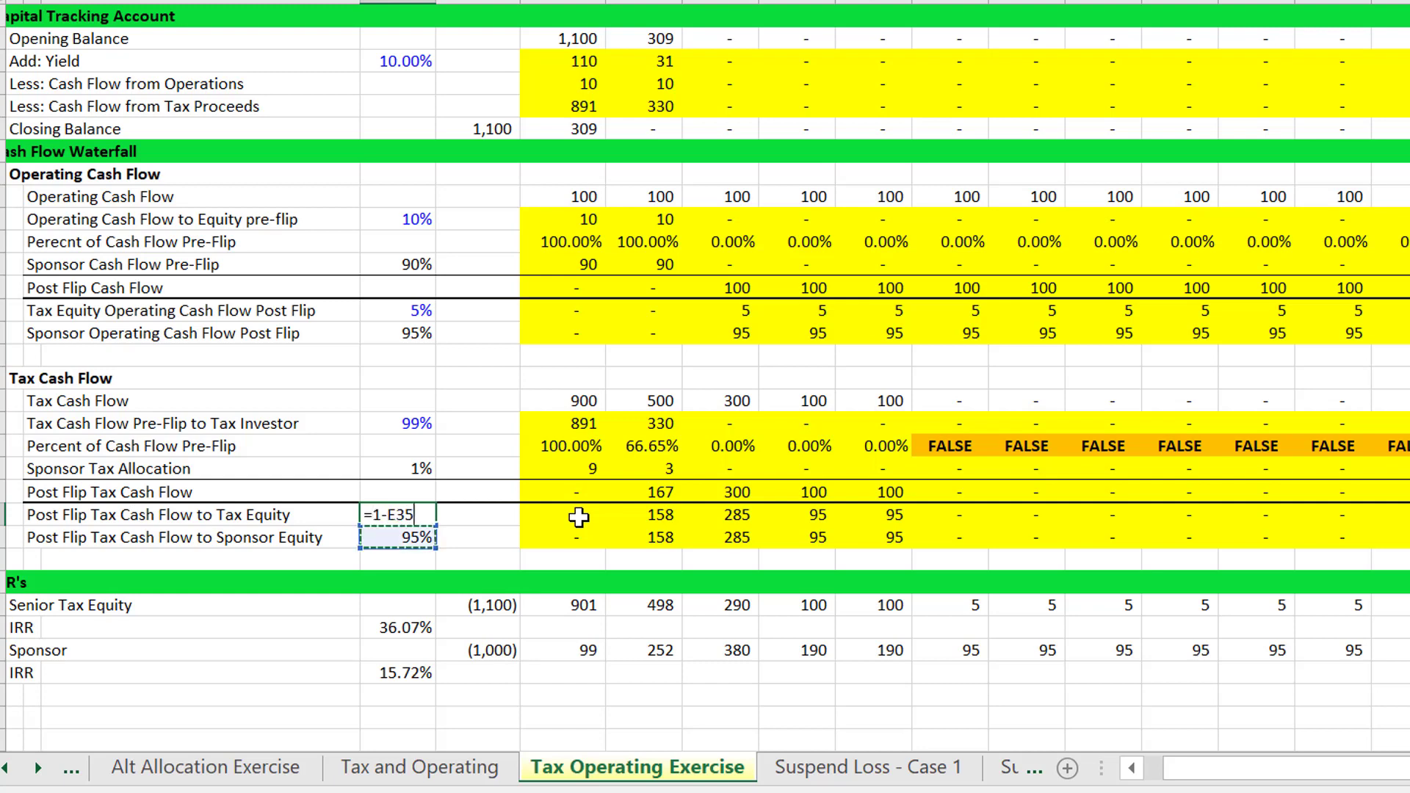
key("Return")
key("Down")
key("Down")
key("Down")
key("Down")
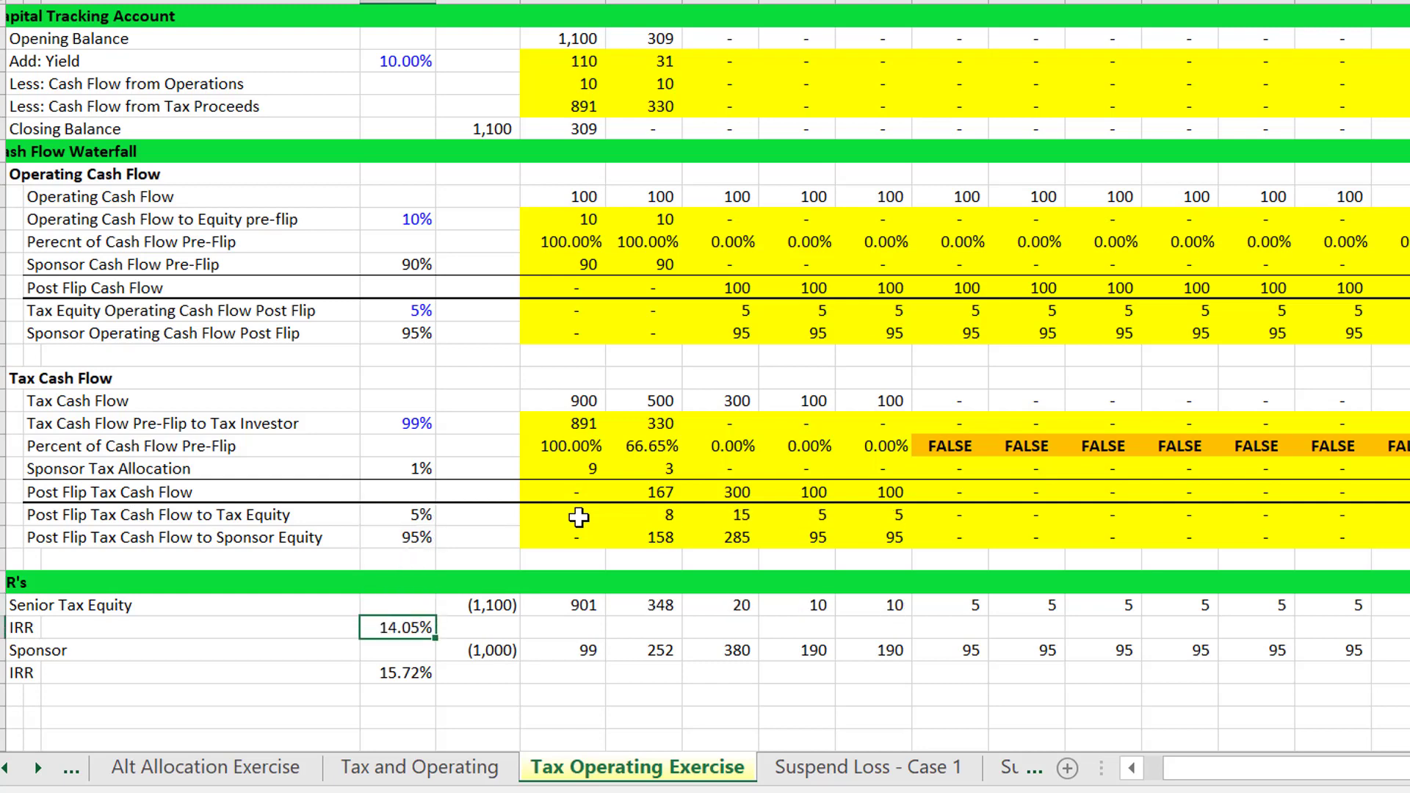
key("Down")
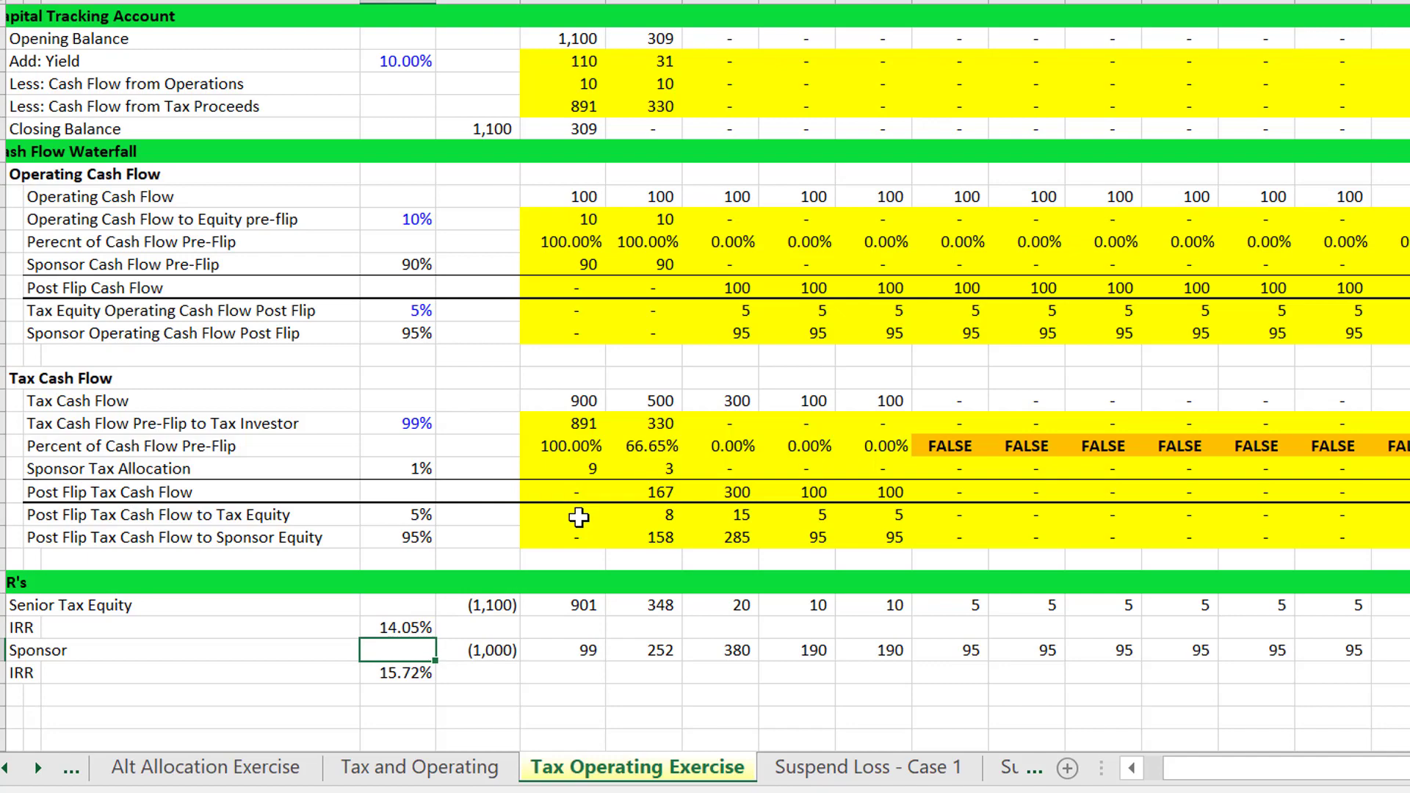
key("Up")
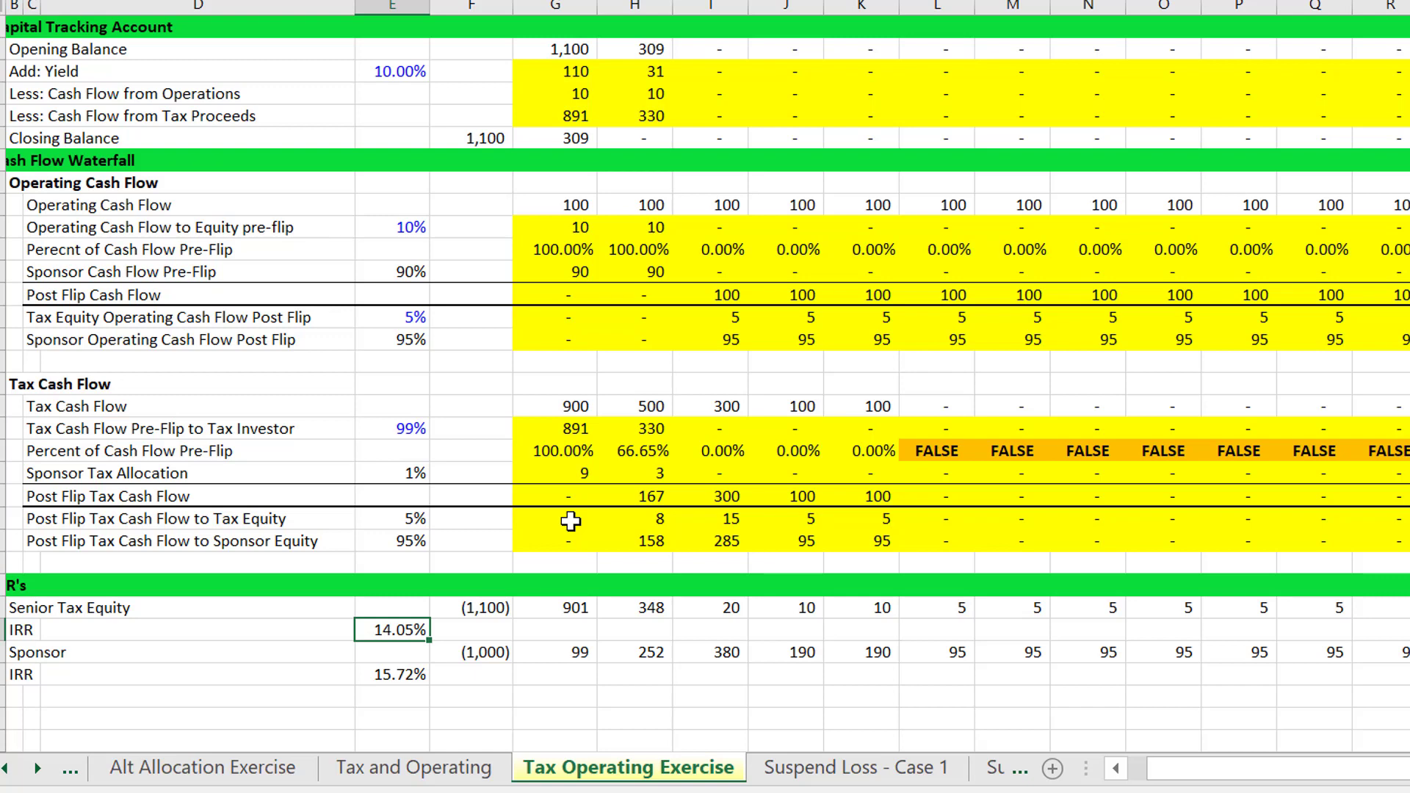
- Look over the Suspend Loss - Case 1 and Suspend Loss - Case 2 sheets
left_click(863, 780)
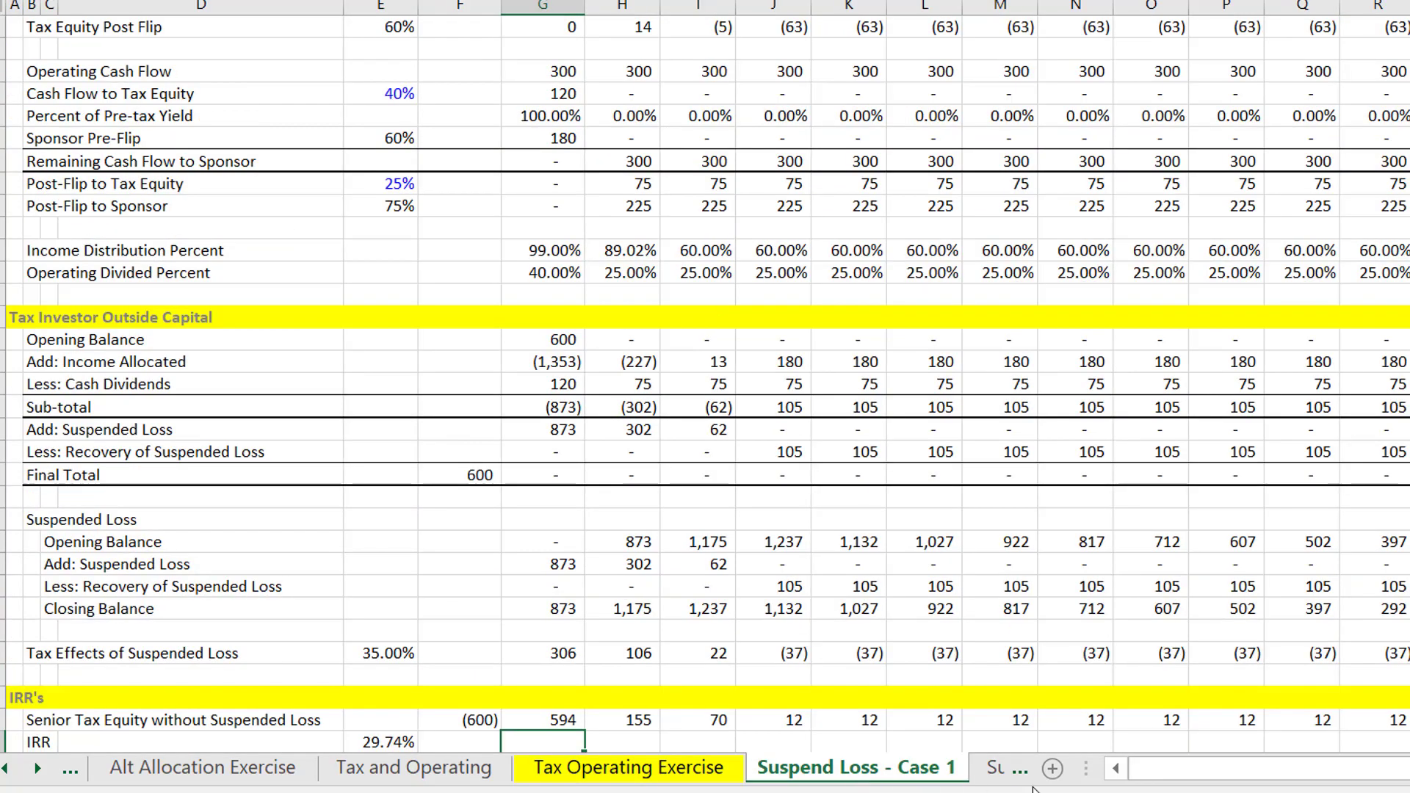
left_click(1001, 771)
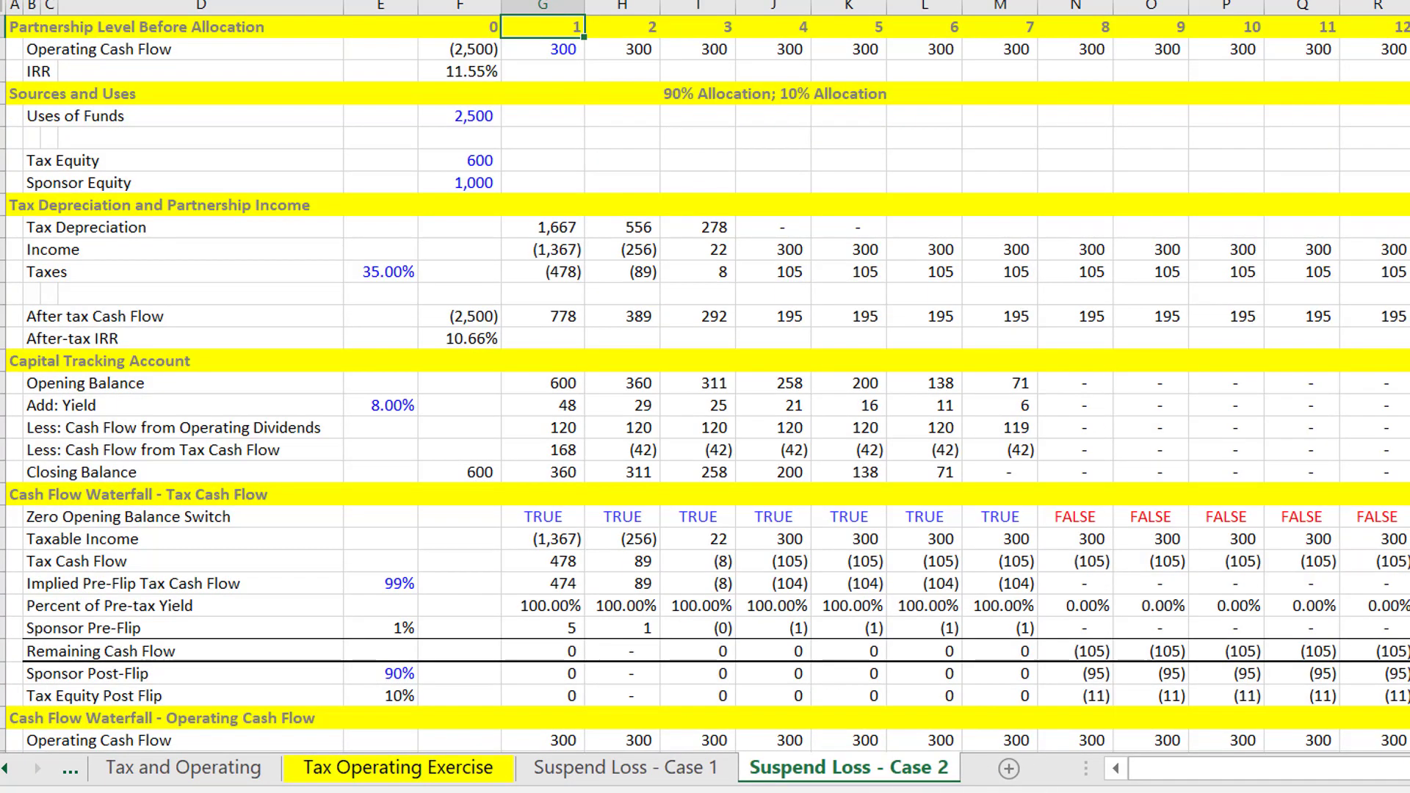
- Switch to PowerPoint and review the Illustration of Time Based Flip slide and the Time Based Flip and Preferred Distribution slide
key("alt+Tab")
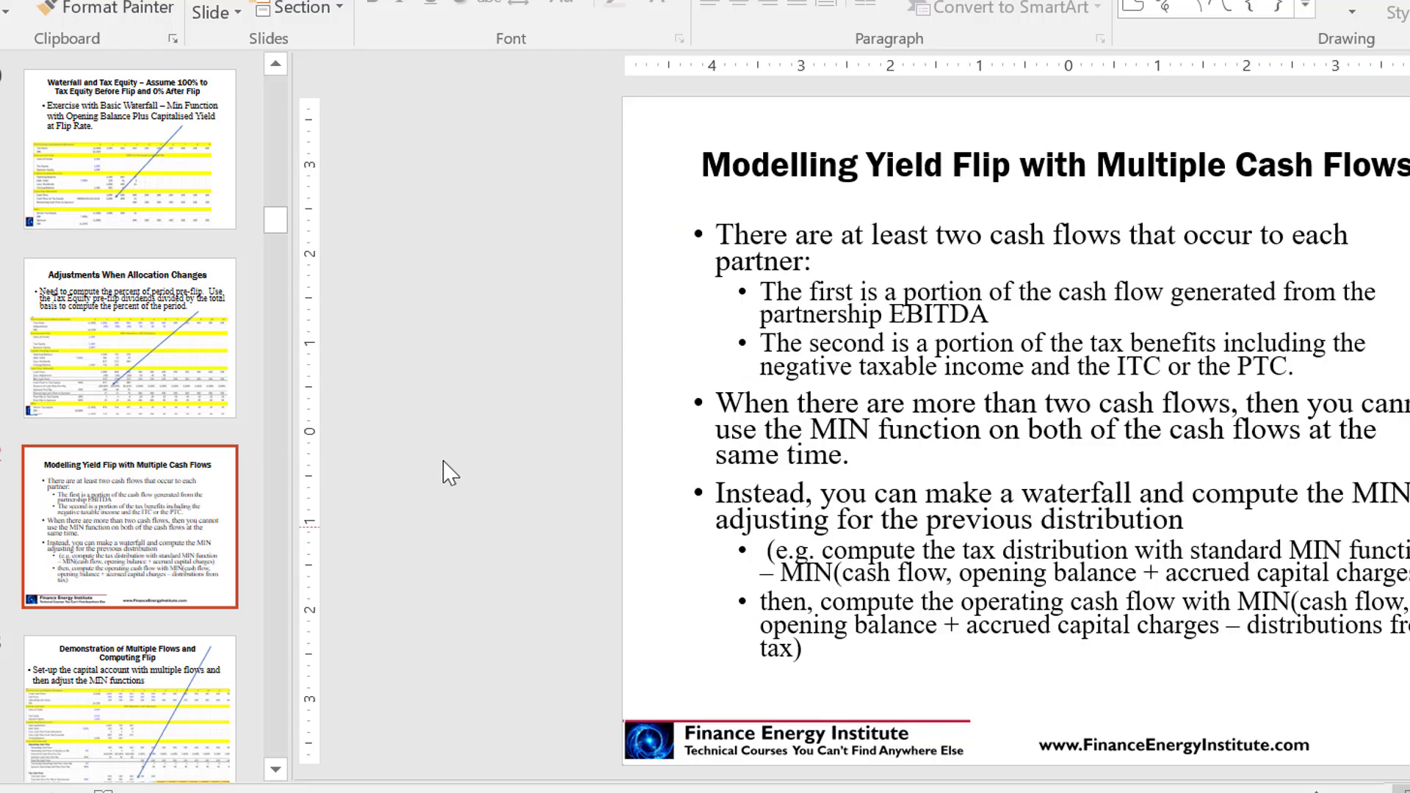
key("Down")
key("Down")
key("Down")
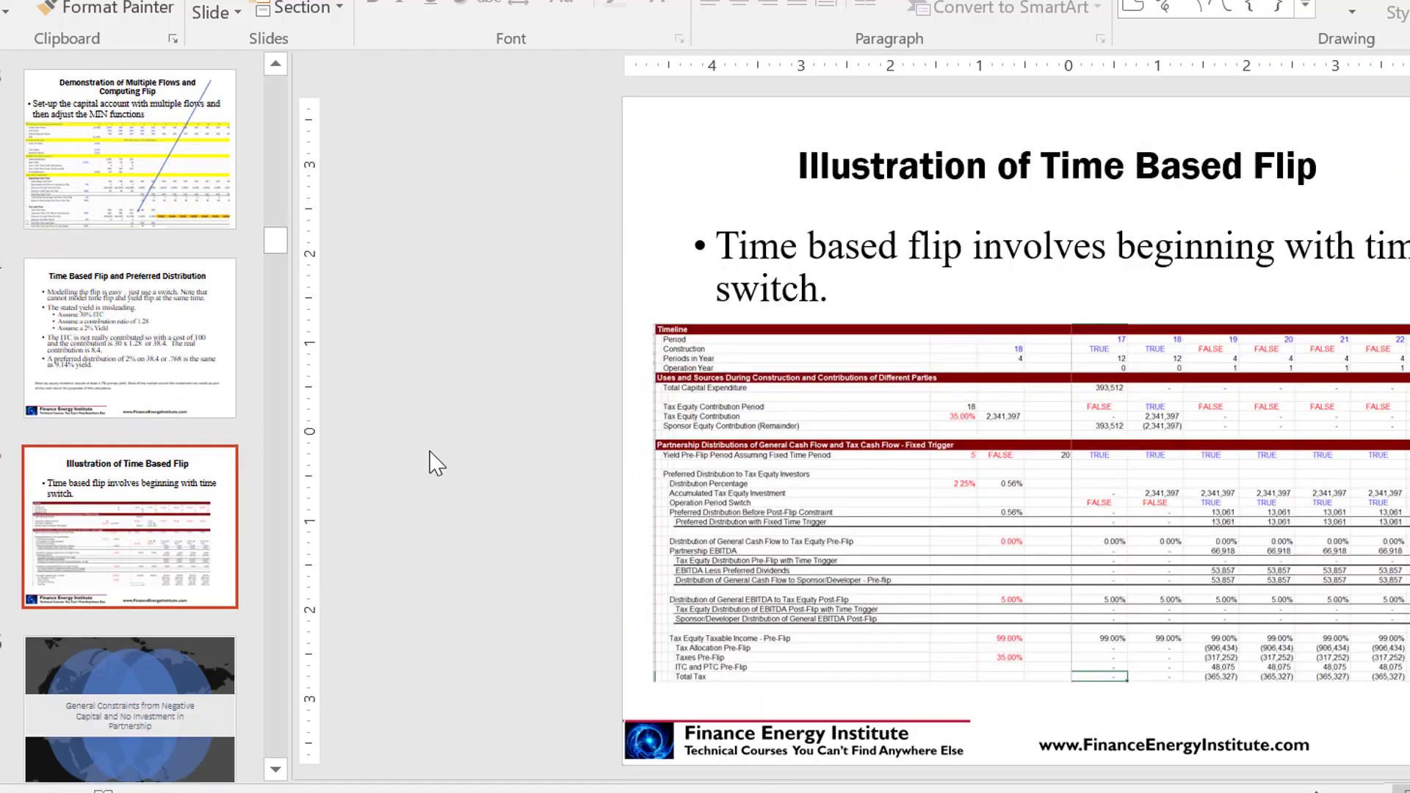
key("Up")
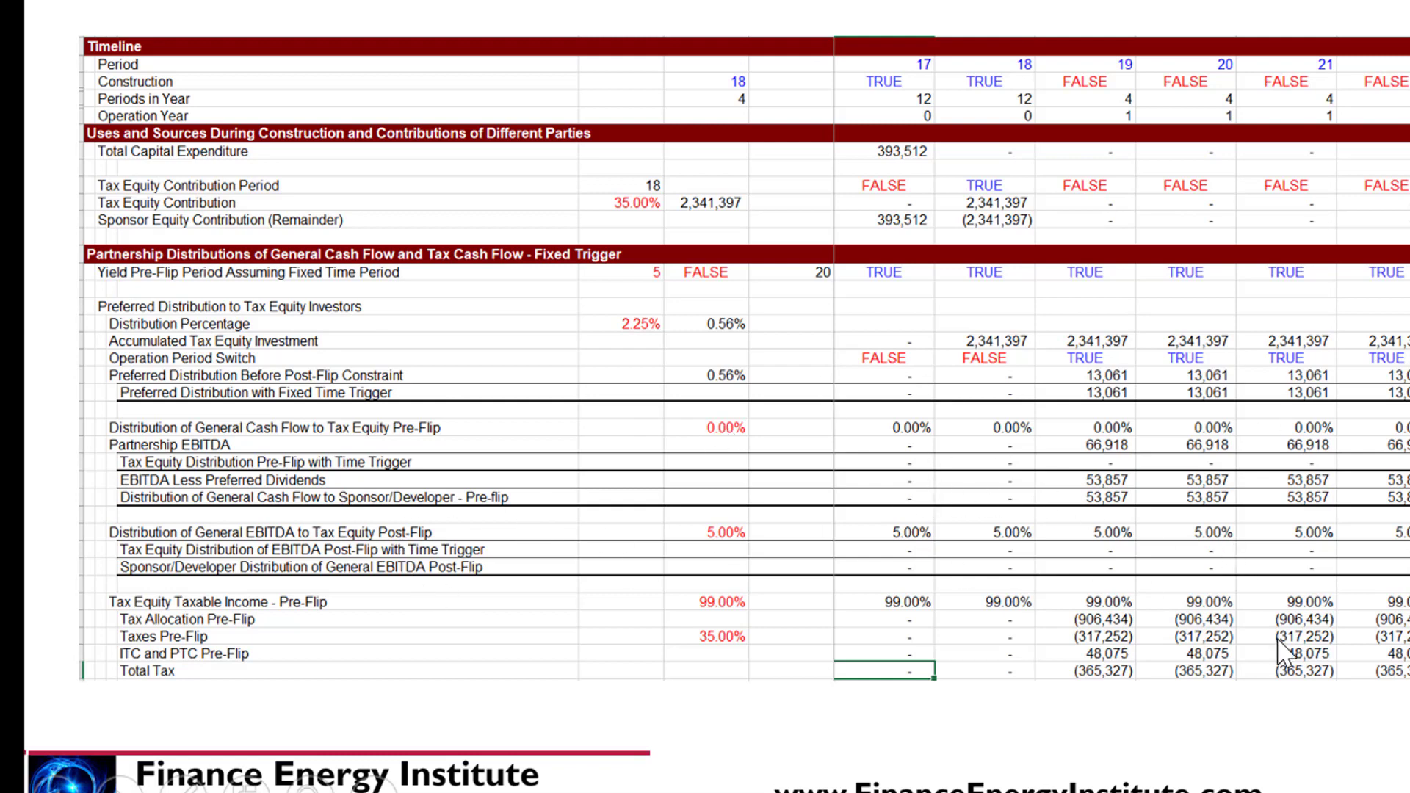
left_click(1381, 544)
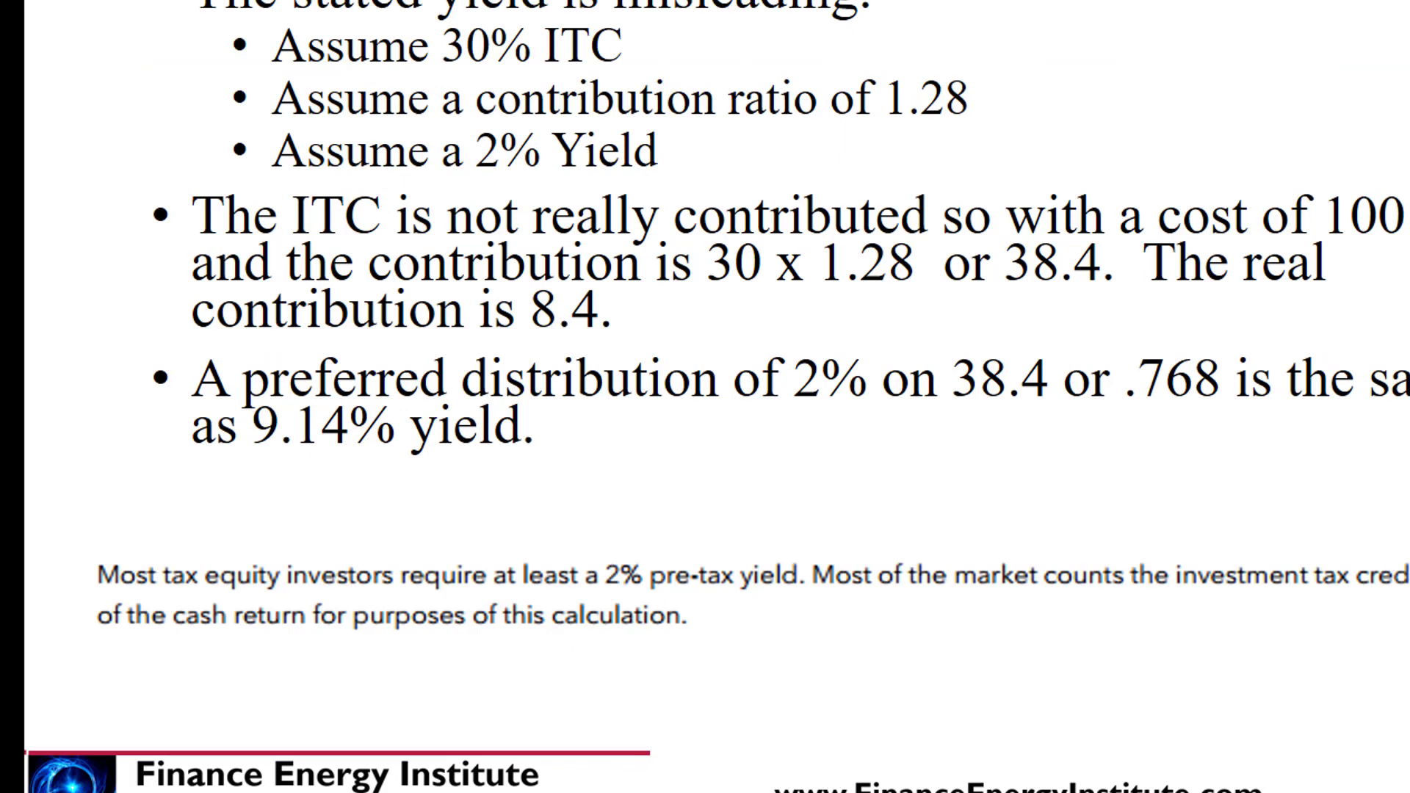